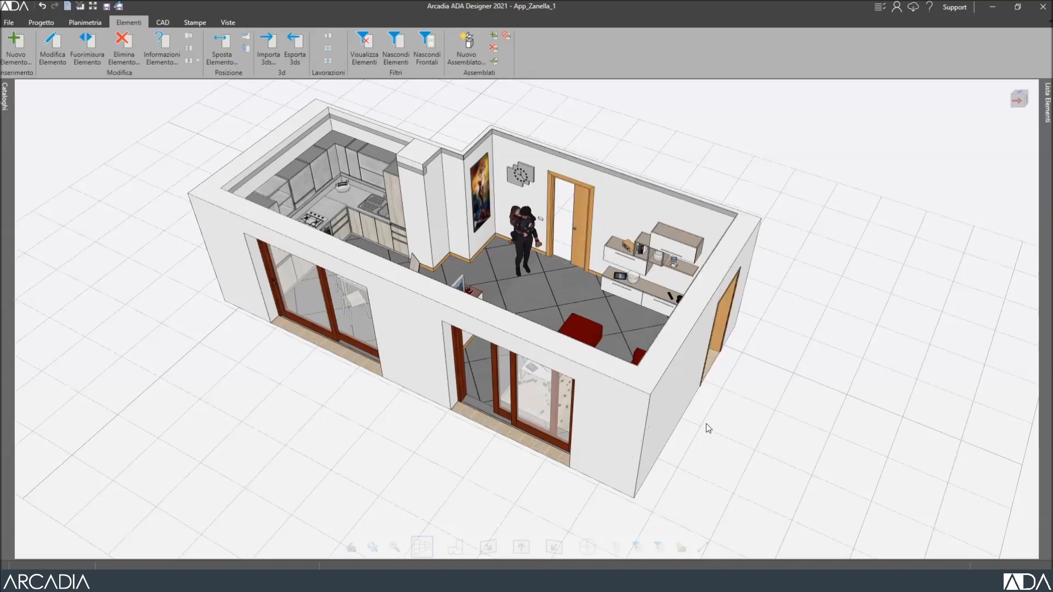
Show the light symbols in the model and delete all existing lights via the Luci standard family of the System catalogue.
{"action": "left_click", "coordinate": [681, 546]}
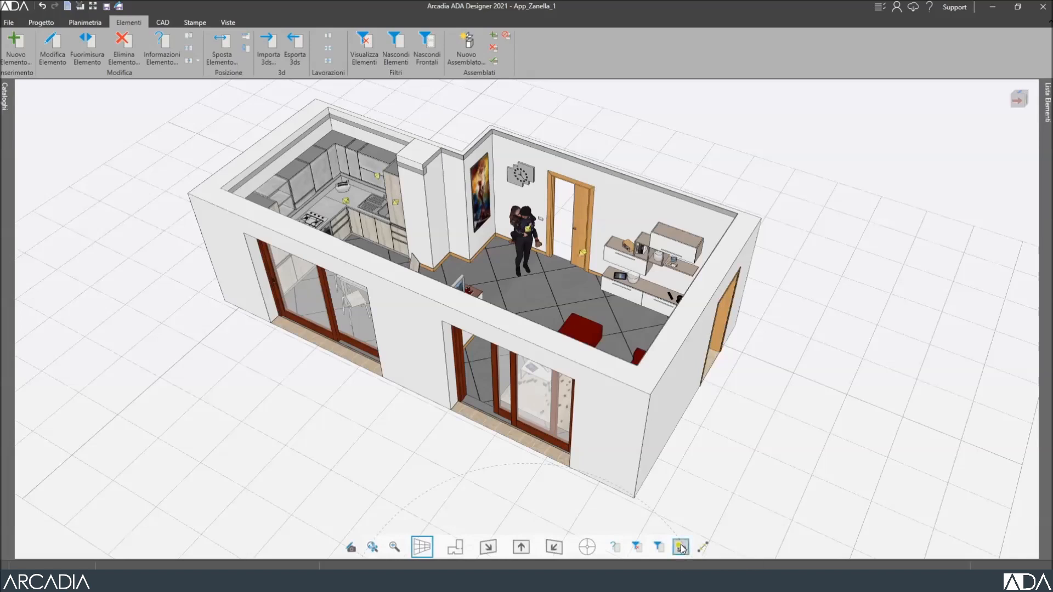
{"action": "mouse_move", "coordinate": [529, 235]}
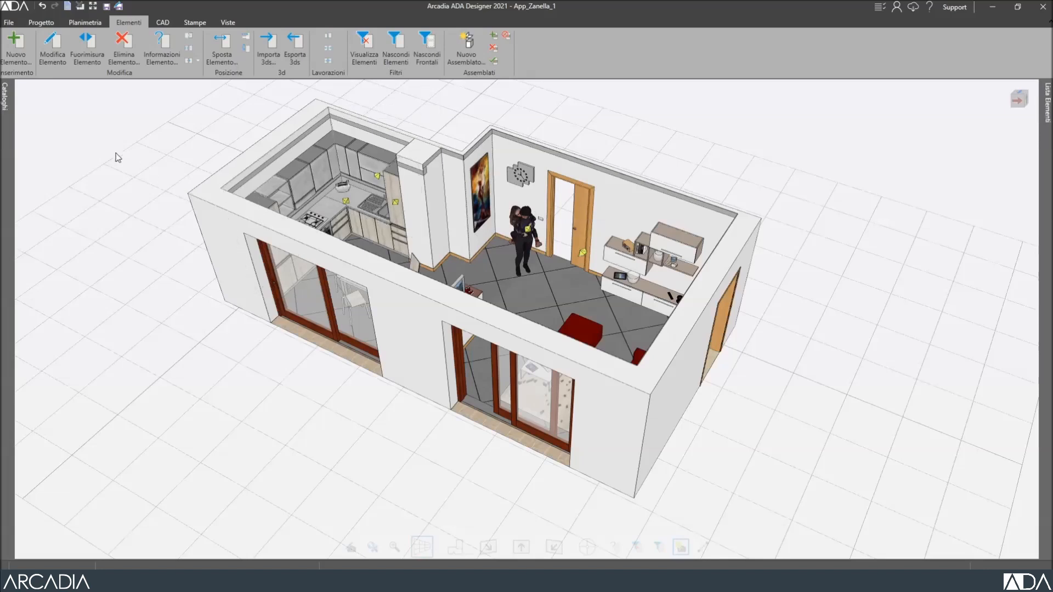
{"action": "left_click", "coordinate": [4, 93]}
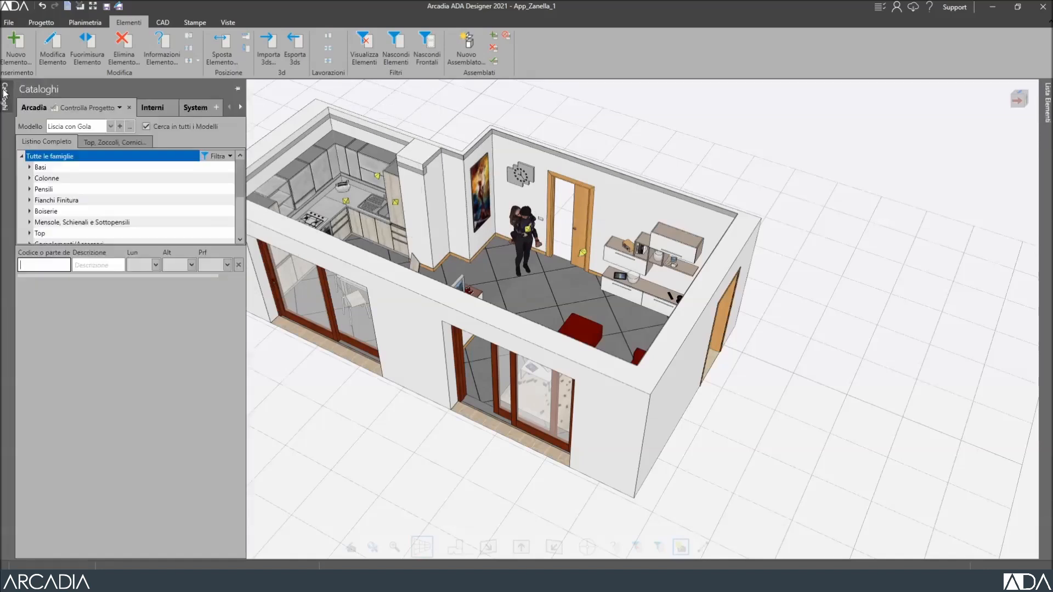
{"action": "left_click", "coordinate": [190, 106]}
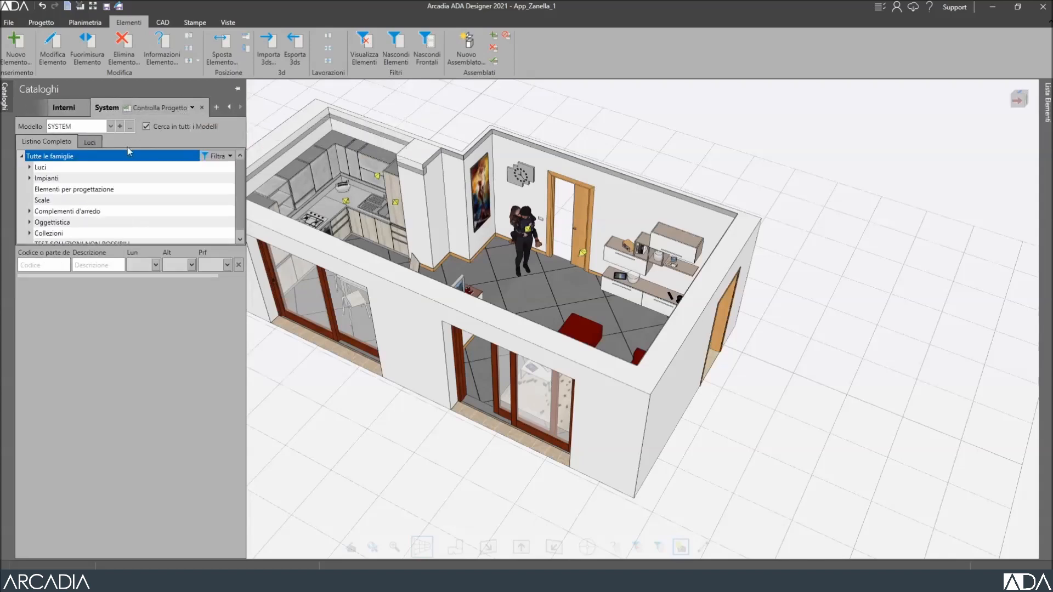
{"action": "left_click", "coordinate": [30, 167]}
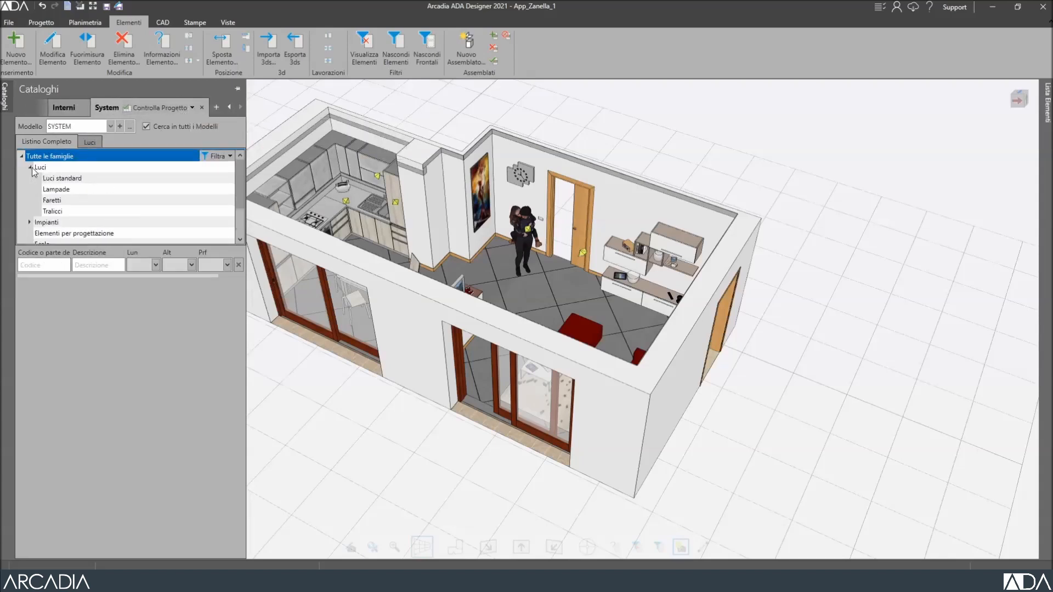
{"action": "left_click", "coordinate": [71, 180]}
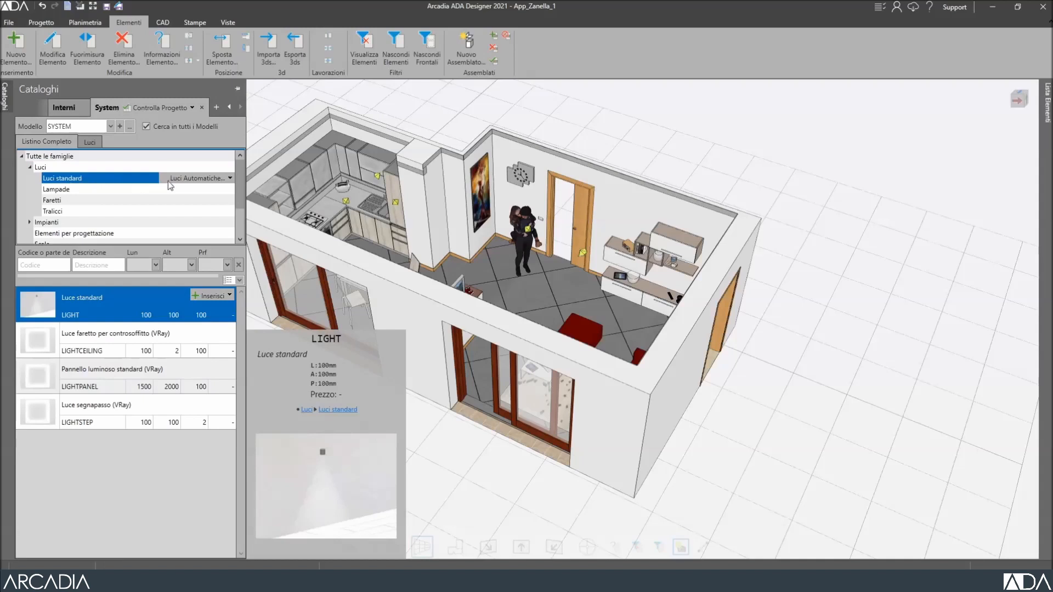
{"action": "left_click", "coordinate": [230, 178]}
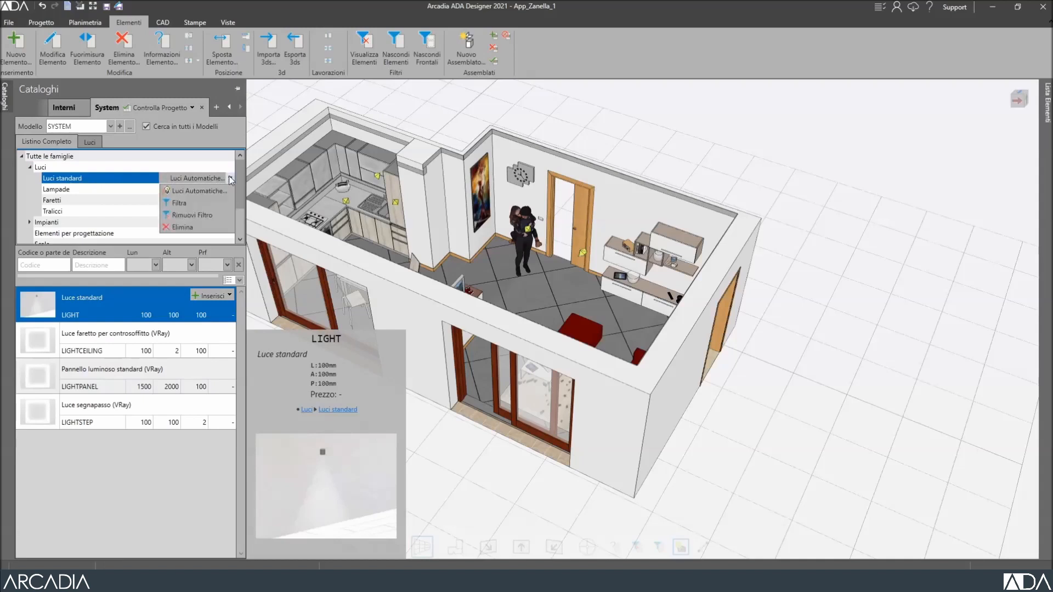
{"action": "left_click", "coordinate": [211, 213]}
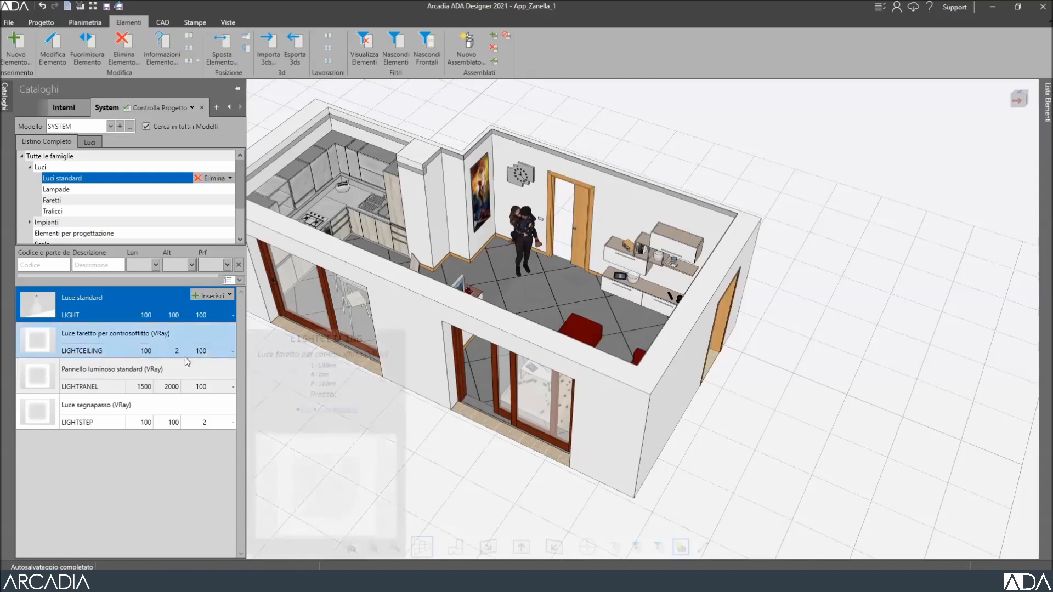
Insert a Pannello luminoso standard (VRay) outside the kitchen window and aim its target straight into the kitchen.
{"action": "left_click", "coordinate": [132, 377]}
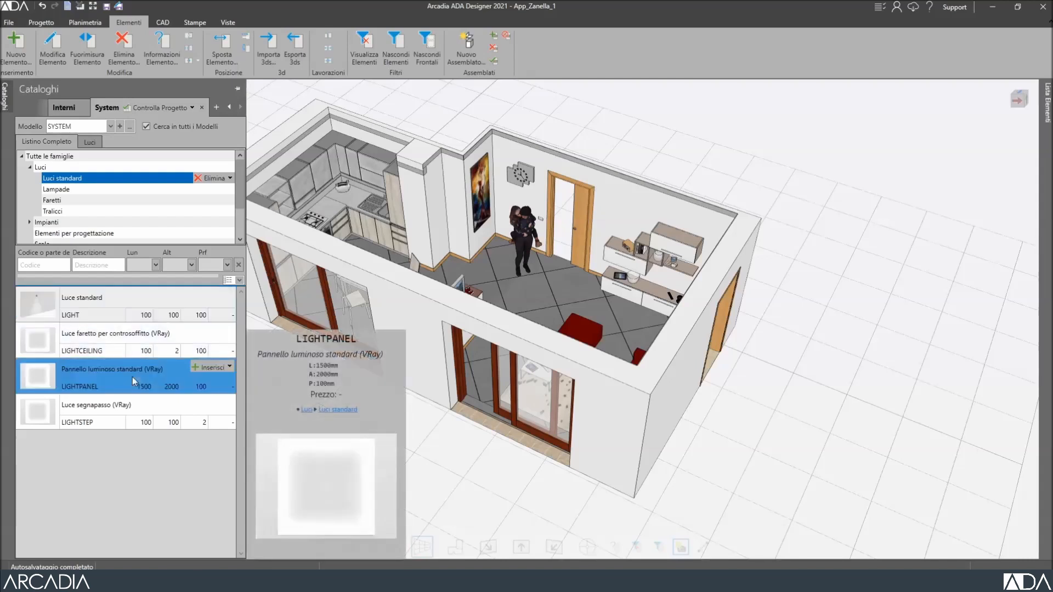
{"action": "left_click", "coordinate": [208, 367]}
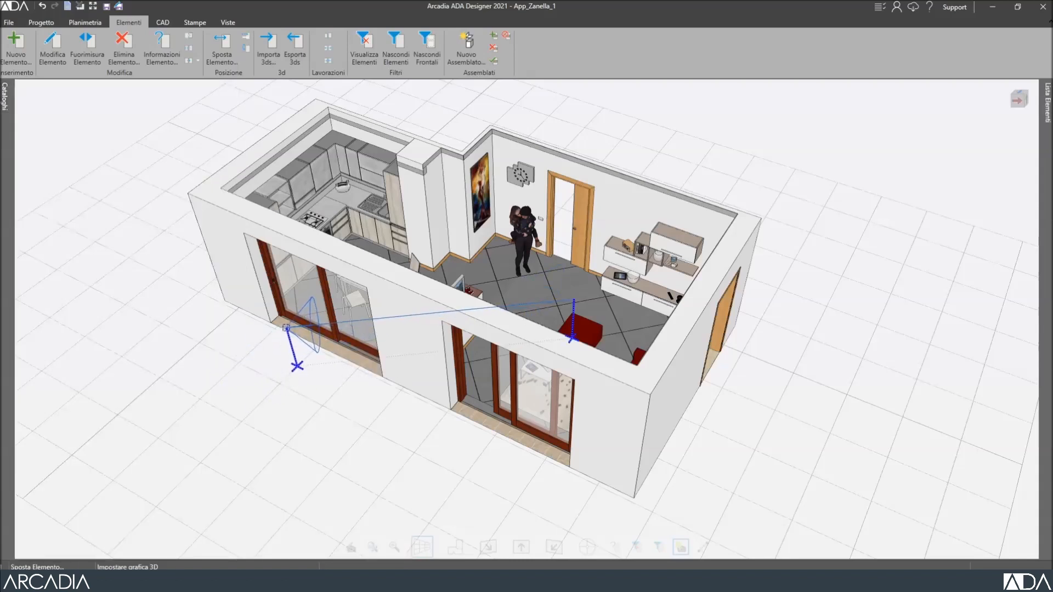
{"action": "left_click", "coordinate": [281, 333]}
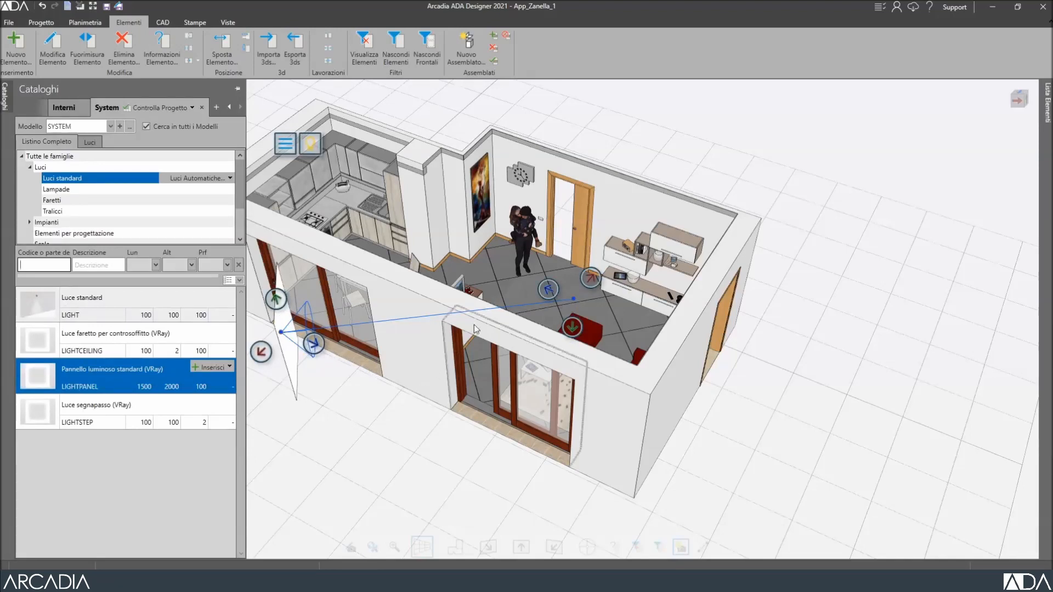
{"action": "left_click", "coordinate": [549, 289]}
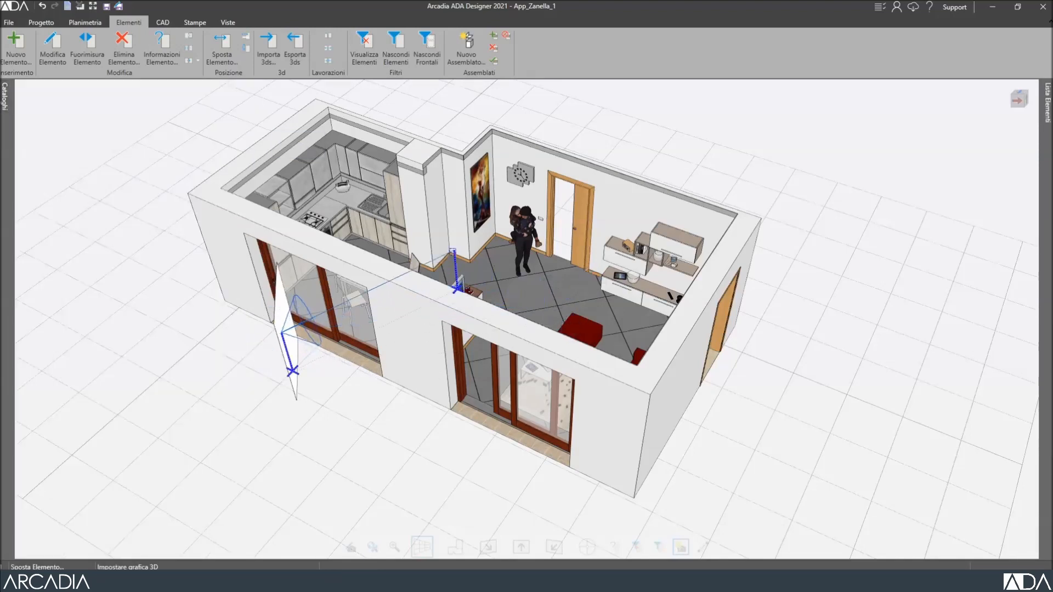
{"action": "left_click", "coordinate": [401, 266]}
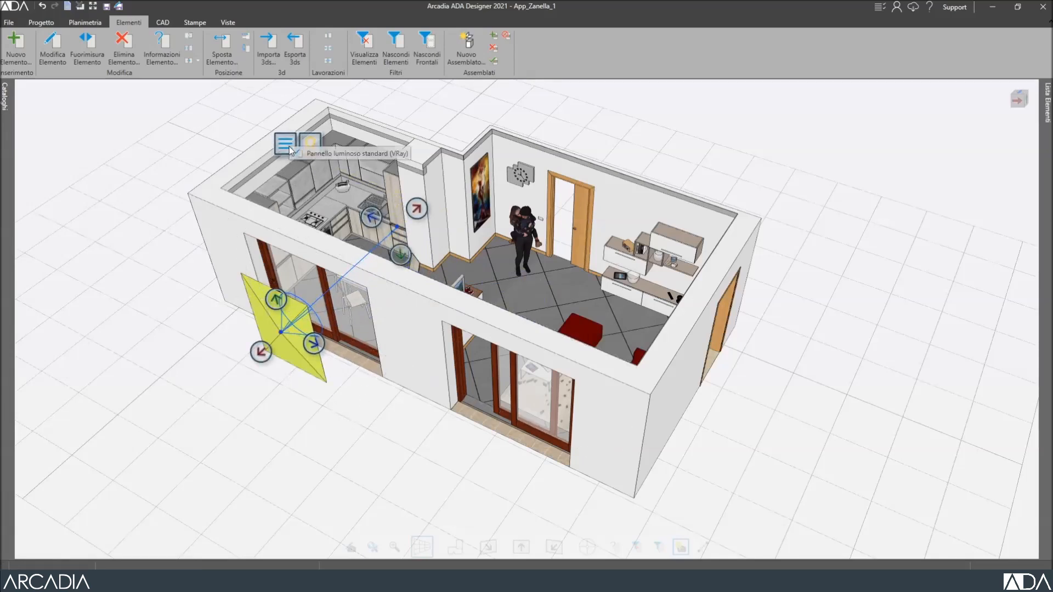
Set the first dimension of the kitchen panel light to 2500 and raise its intensity to about 7.5.
{"action": "left_click", "coordinate": [350, 153]}
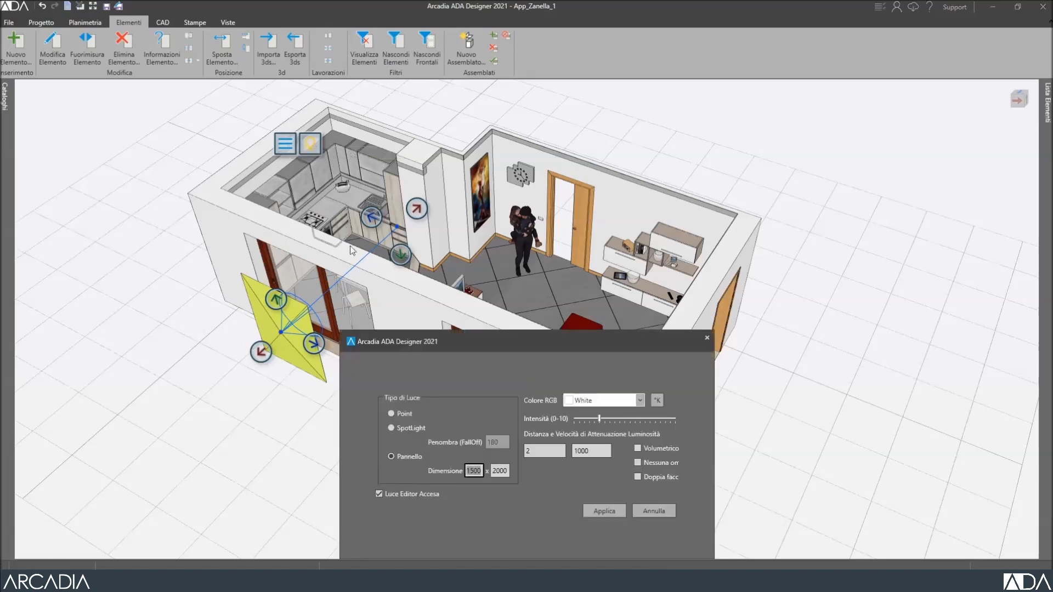
{"action": "double_click", "coordinate": [473, 473]}
{"action": "type", "text": "2500"}
{"action": "left_click_drag", "start_coordinate": [599, 423], "coordinate": [626, 424]}
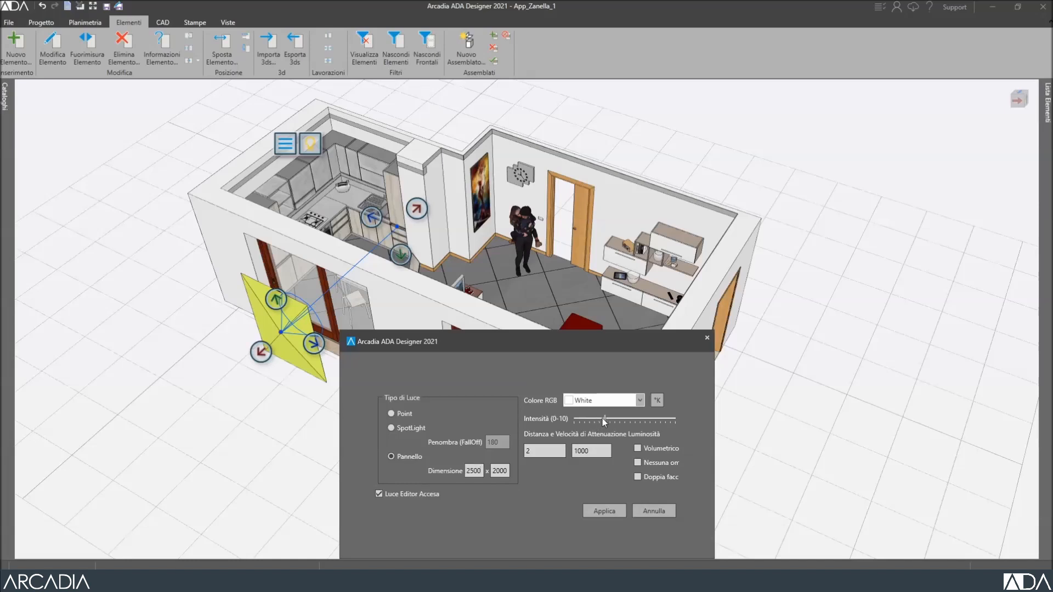
Give the panel light a colour temperature of 5000 °K and apply the light settings.
{"action": "left_click", "coordinate": [658, 401]}
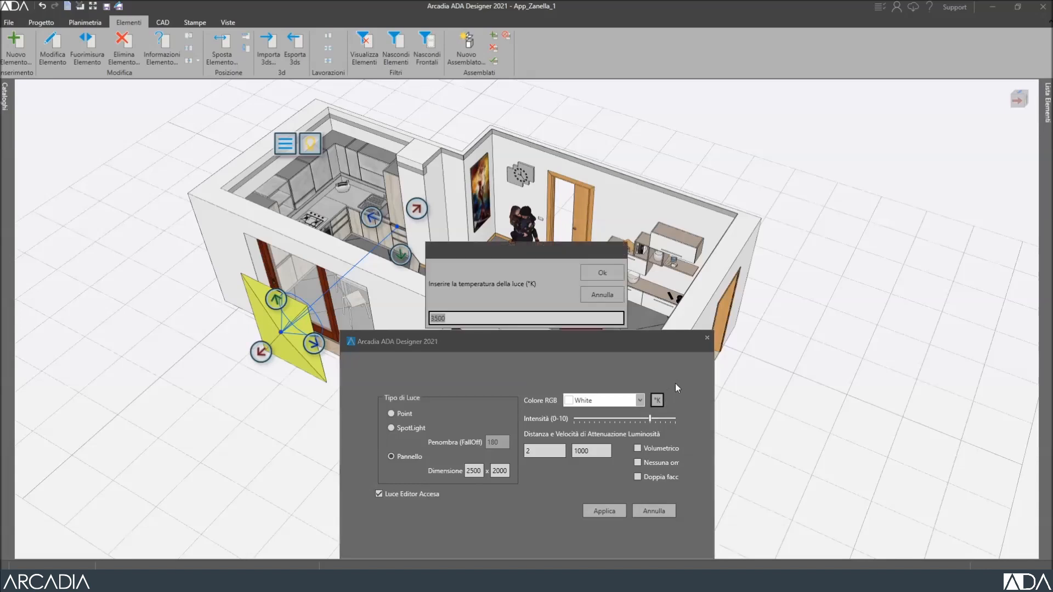
{"action": "type", "text": "5000"}
{"action": "left_click", "coordinate": [605, 271]}
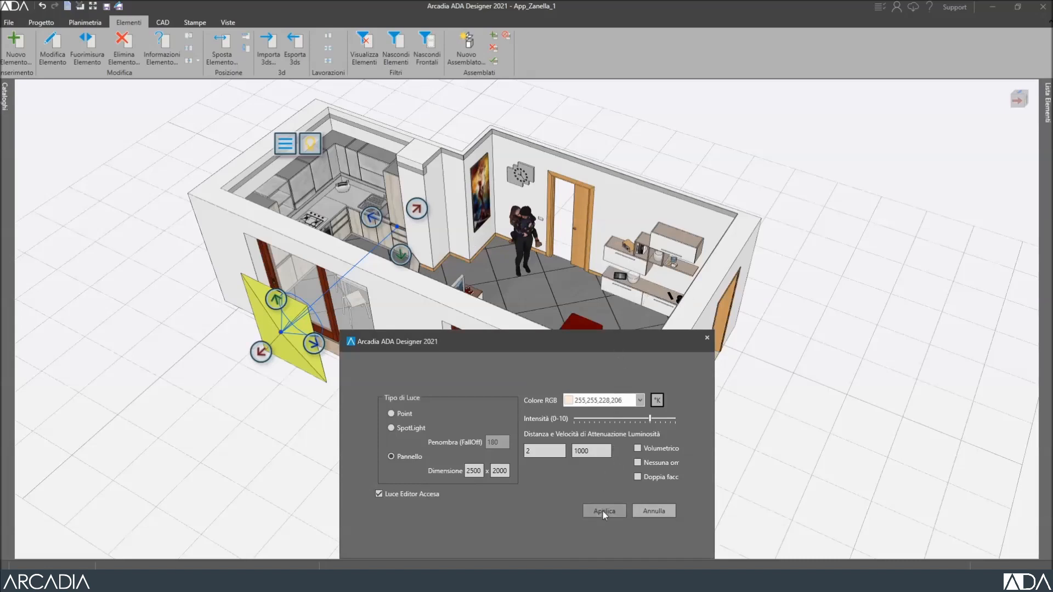
{"action": "left_click", "coordinate": [603, 511]}
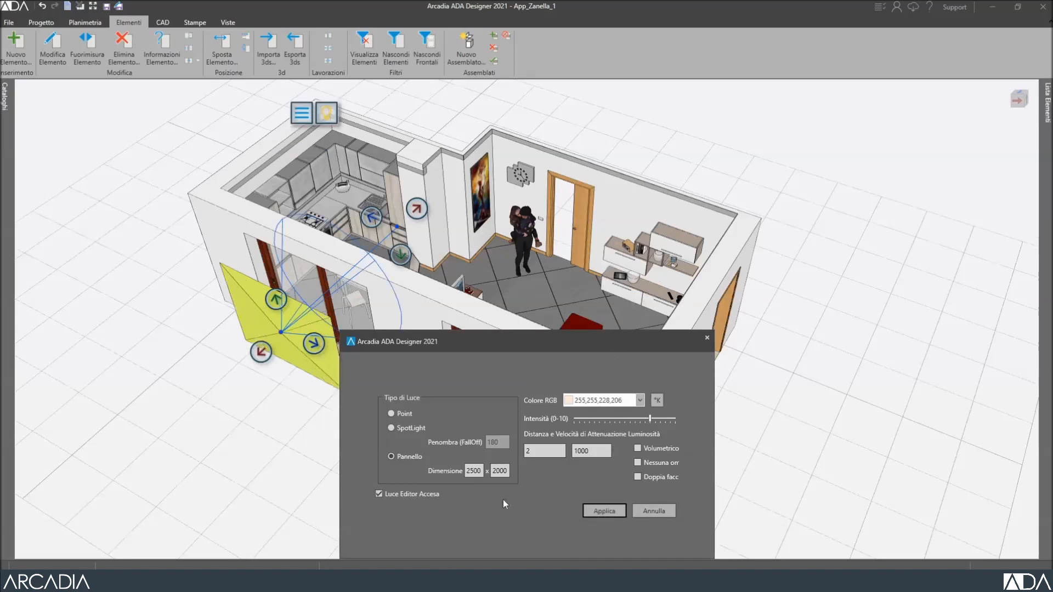
{"action": "left_click", "coordinate": [707, 339]}
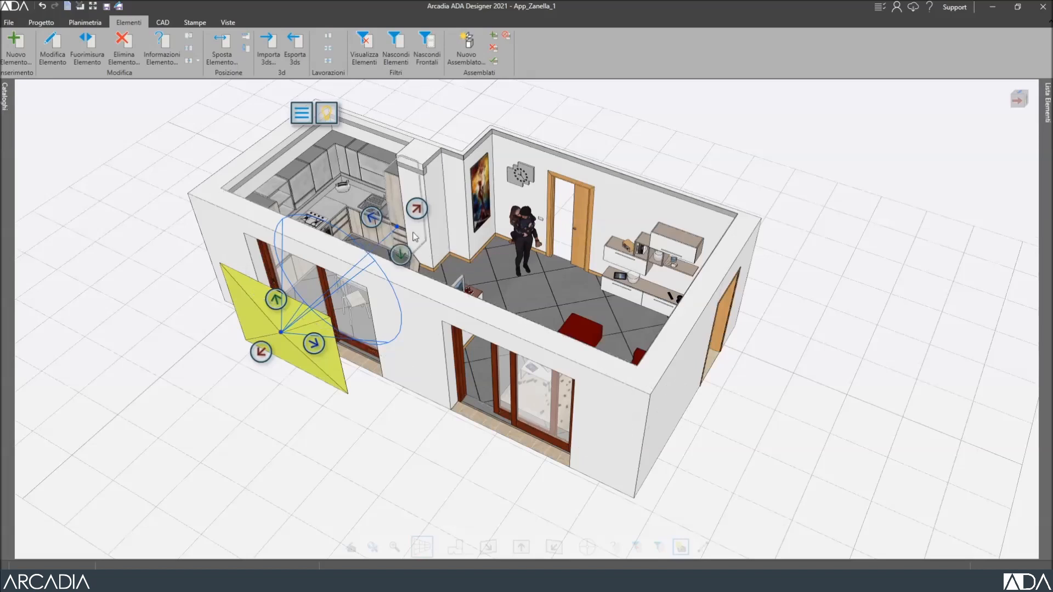
Duplicate the panel light in front of the living-room window and aim the copy's target into the living room.
{"action": "left_click", "coordinate": [188, 61]}
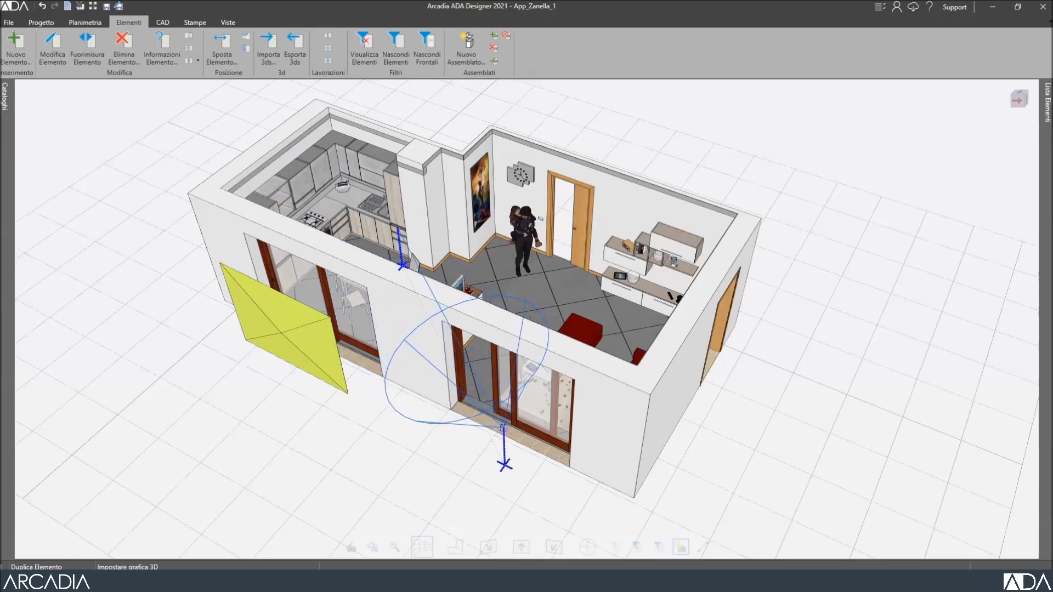
{"action": "left_click", "coordinate": [502, 427]}
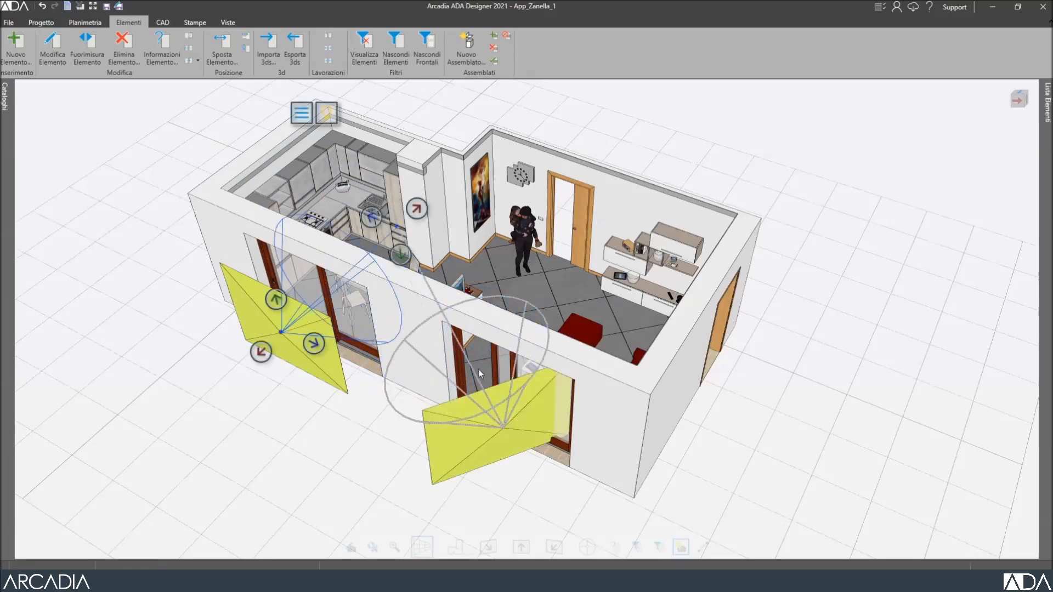
{"action": "left_click", "coordinate": [489, 416]}
{"action": "left_click", "coordinate": [371, 216]}
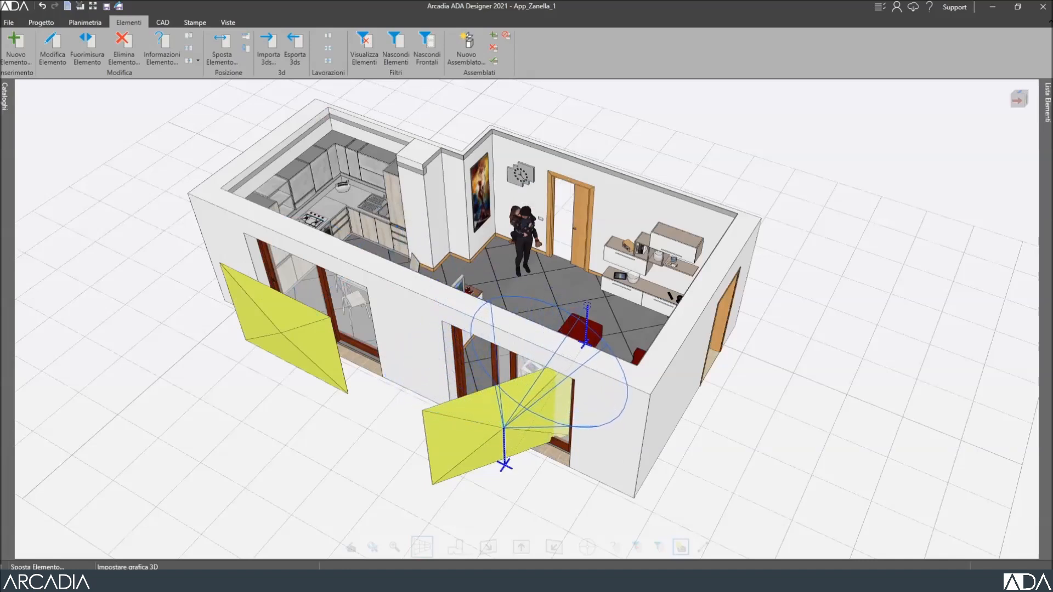
{"action": "left_click", "coordinate": [587, 306]}
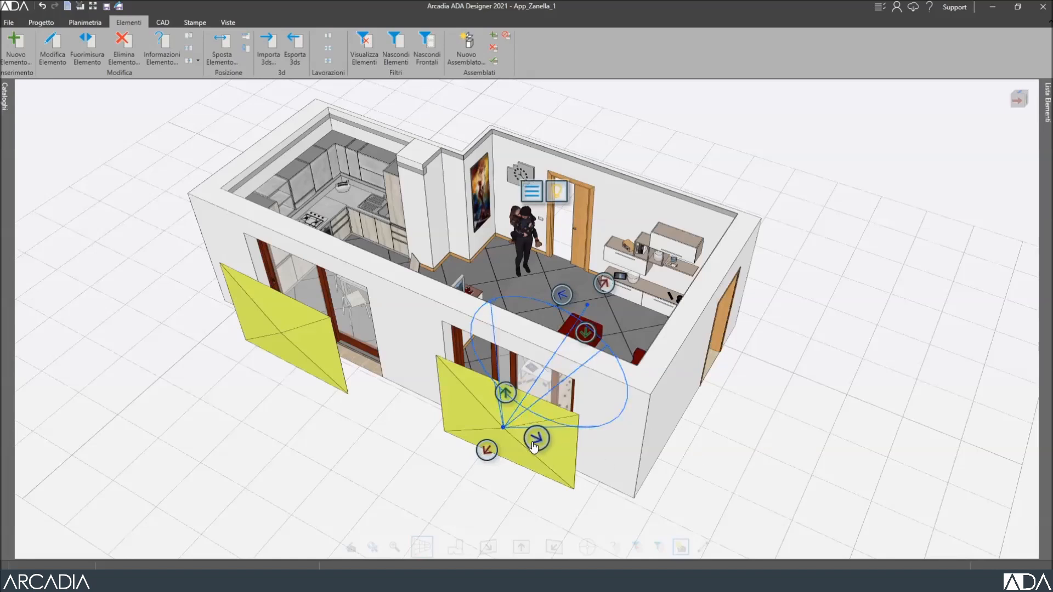
Fine-tune the position and target of the duplicated panel light so that it faces the living-room window.
{"action": "left_click", "coordinate": [487, 450]}
{"action": "left_click", "coordinate": [486, 420]}
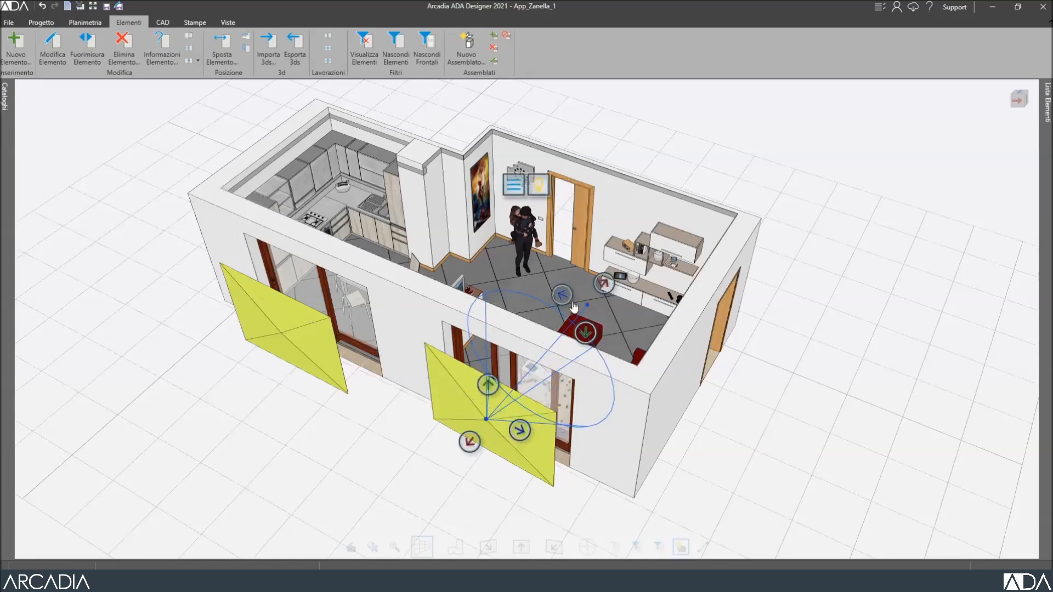
{"action": "left_click", "coordinate": [557, 293]}
{"action": "left_click", "coordinate": [551, 289]}
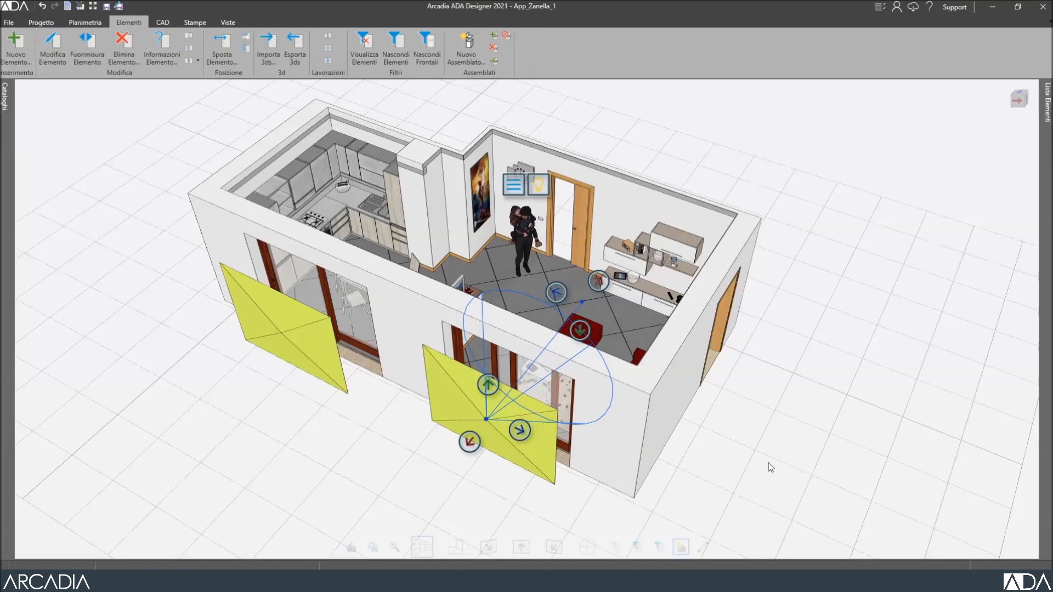
{"action": "left_click", "coordinate": [750, 464]}
In plan view, move both panel lights closer to their windows and straighten the living-room light's target.
{"action": "middle_click_drag", "start_coordinate": [438, 482], "coordinate": [457, 518]}
{"action": "scroll", "coordinate": [450, 466], "scroll_direction": "down", "scroll_amount": 3}
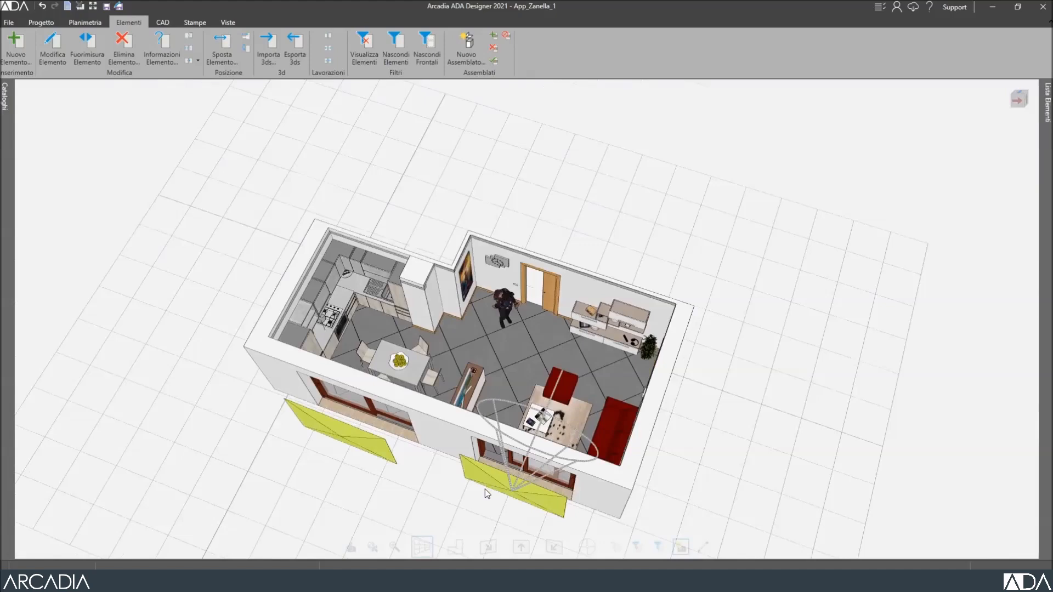
{"action": "left_click", "coordinate": [452, 549]}
{"action": "scroll", "coordinate": [448, 465], "scroll_direction": "down", "scroll_amount": 3}
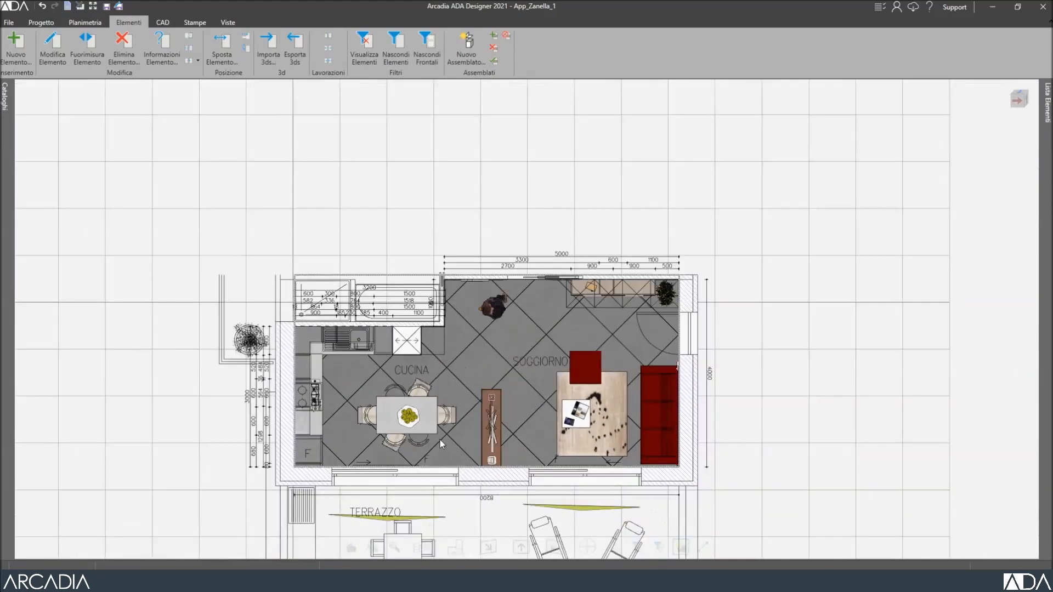
{"action": "middle_click_drag", "start_coordinate": [526, 409], "coordinate": [481, 291]}
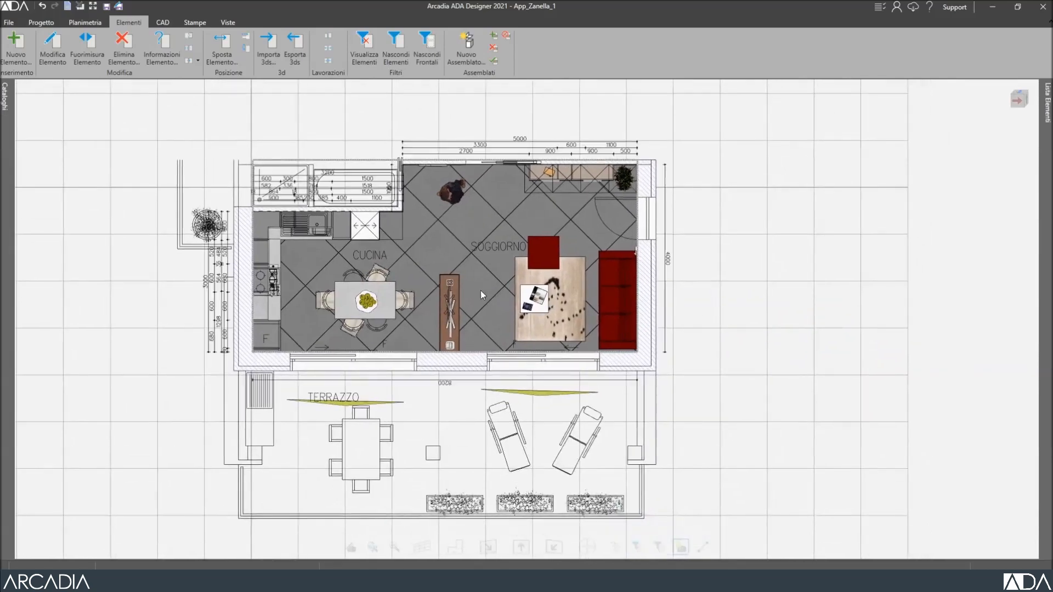
{"action": "left_click", "coordinate": [352, 407]}
{"action": "left_click_drag", "start_coordinate": [347, 378], "coordinate": [347, 355]}
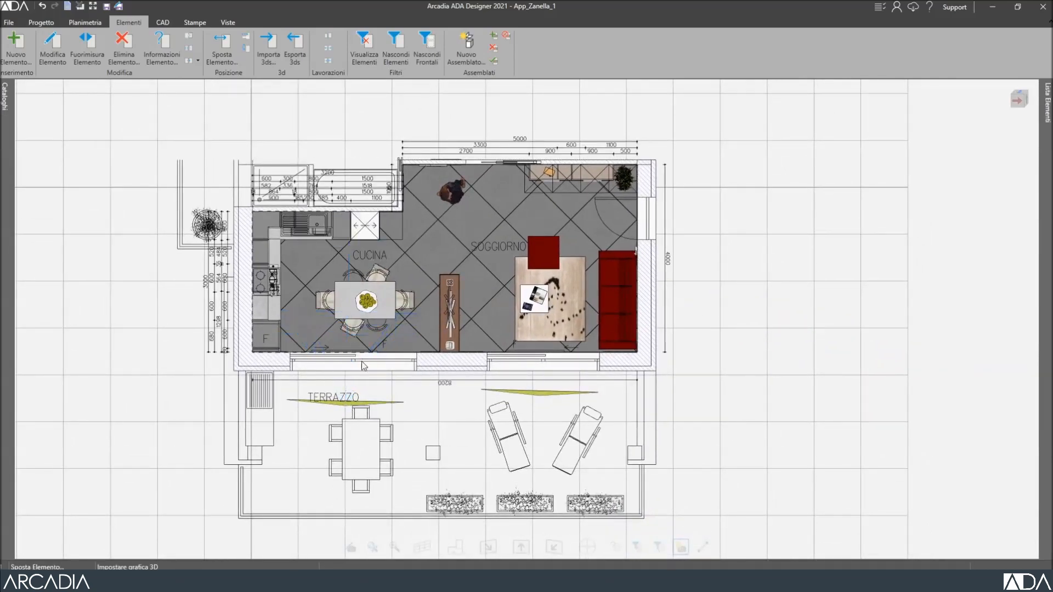
{"action": "left_click_drag", "start_coordinate": [378, 388], "coordinate": [540, 353]}
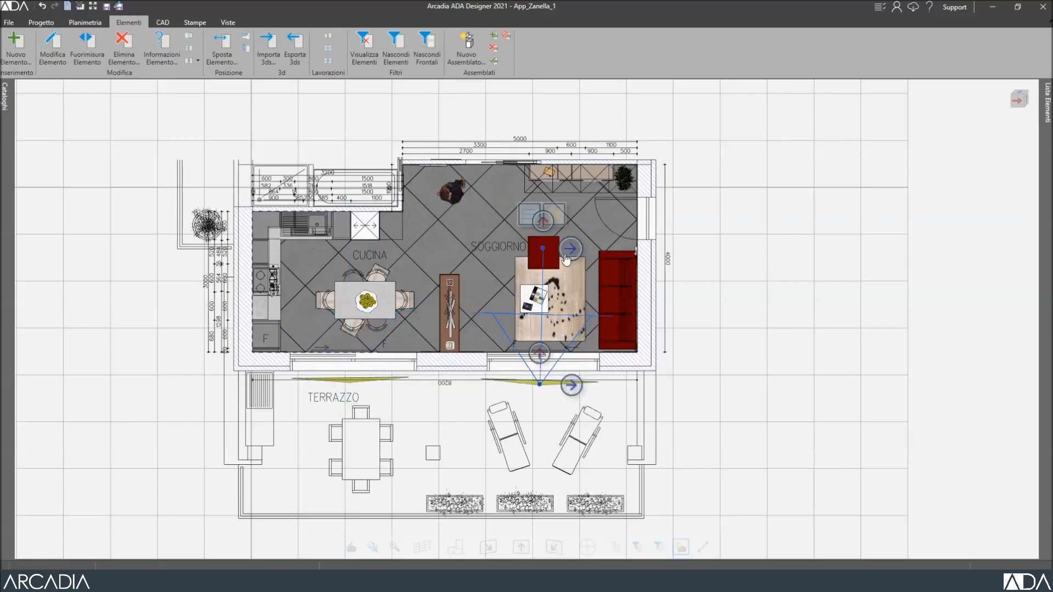
{"action": "left_click", "coordinate": [567, 251]}
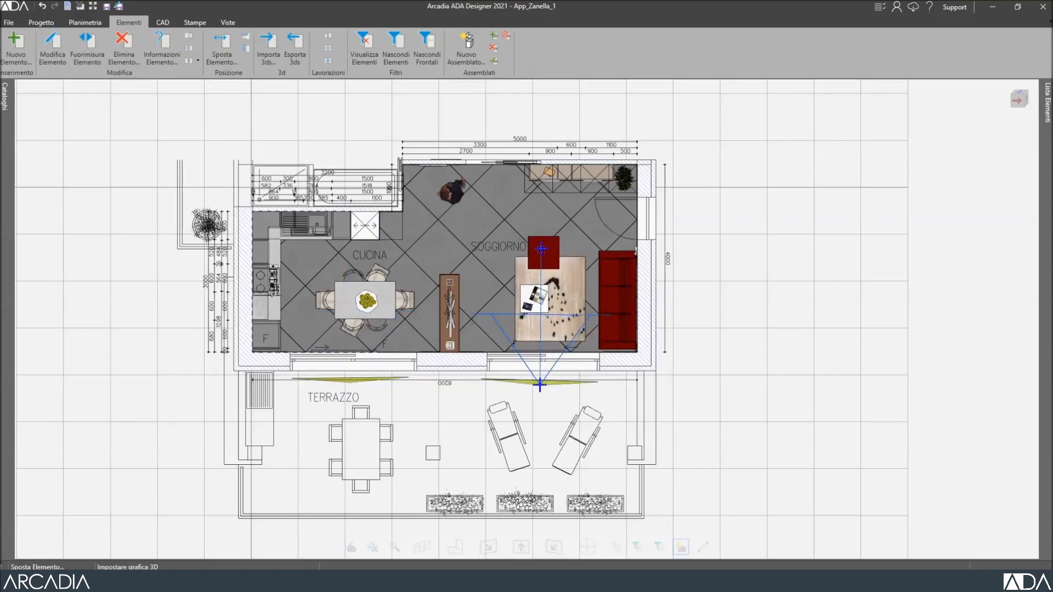
Insert a standard VRay panel light outside the living-room door, opposite the terrace side, and align its target straight into the room.
{"action": "left_click", "coordinate": [7, 101]}
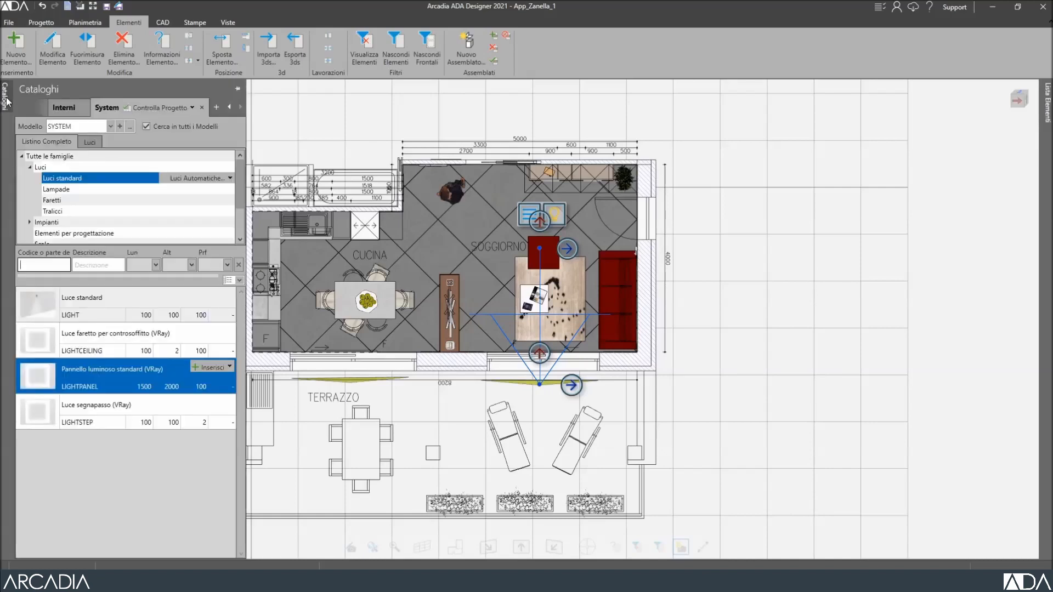
{"action": "left_click", "coordinate": [215, 373]}
{"action": "middle_click_drag", "start_coordinate": [466, 239], "coordinate": [474, 338]}
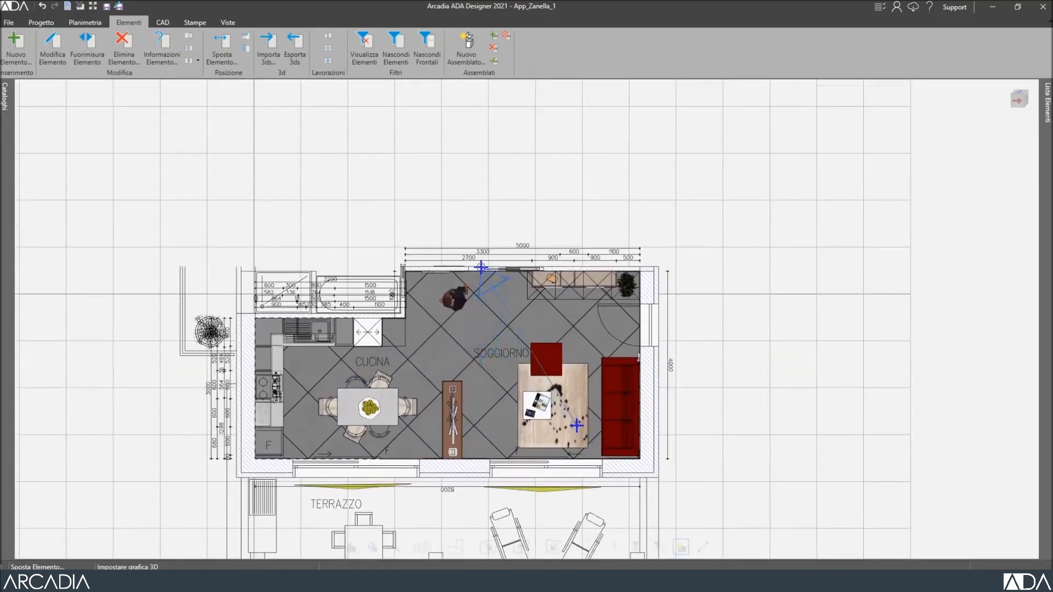
{"action": "left_click", "coordinate": [484, 221]}
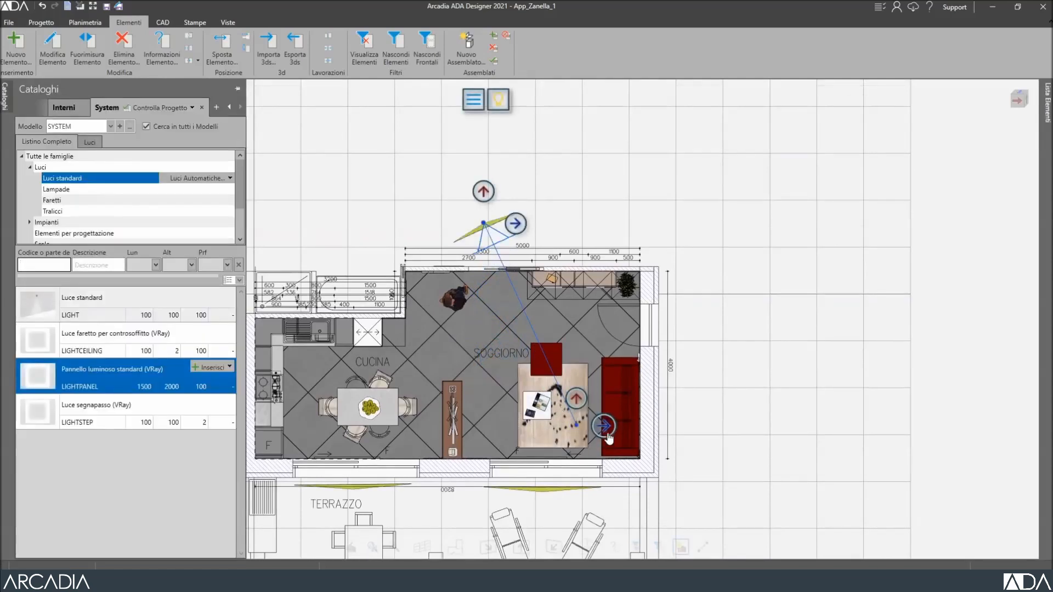
{"action": "left_click", "coordinate": [603, 426]}
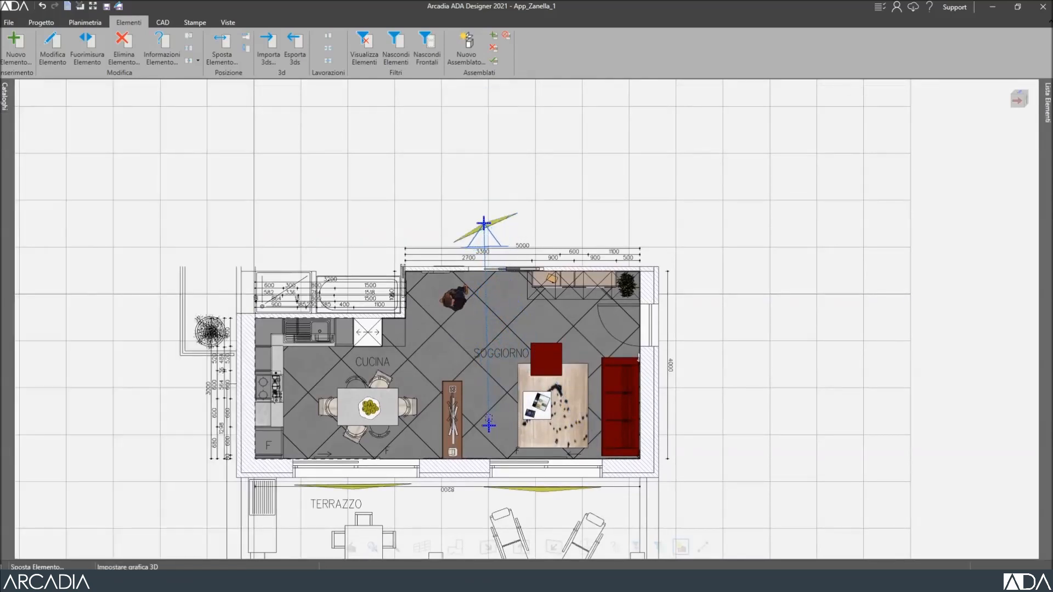
{"action": "left_click", "coordinate": [484, 425]}
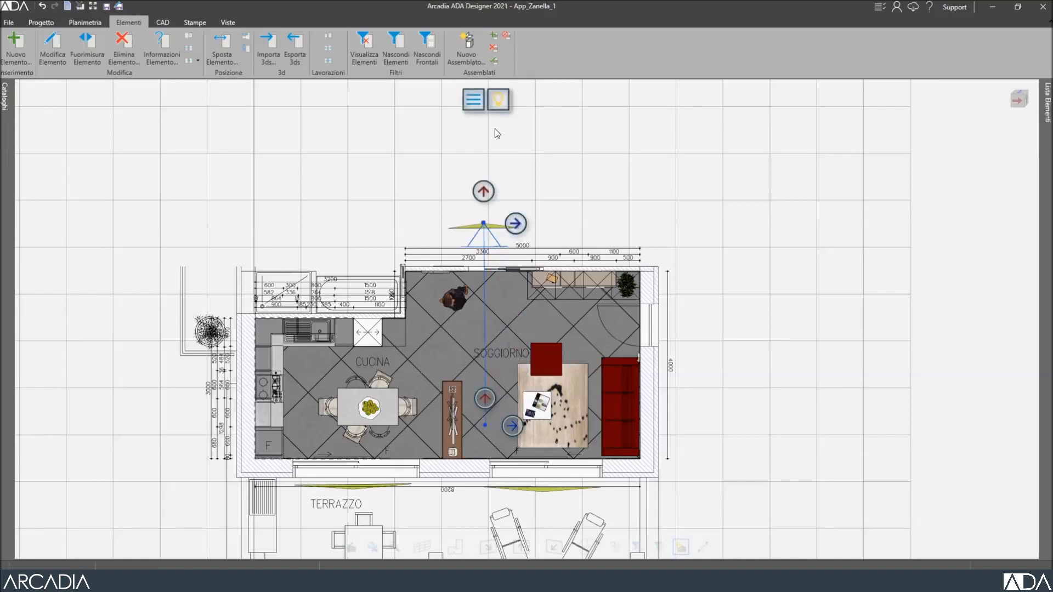
Give the new panel light outside the door a colour temperature of 5000 °K and apply the light settings.
{"action": "left_click", "coordinate": [476, 103]}
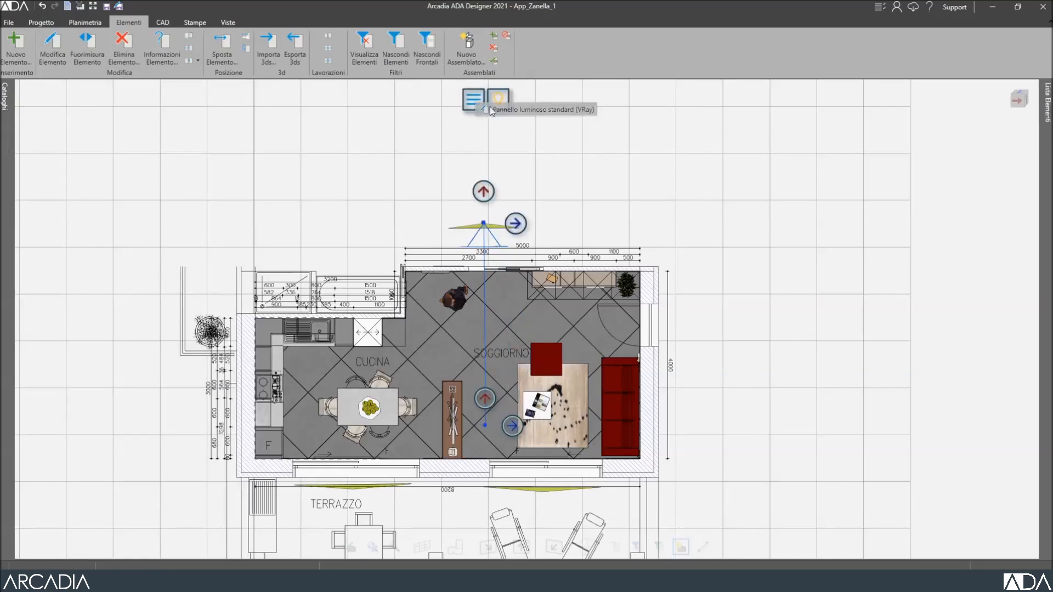
{"action": "left_click", "coordinate": [531, 110]}
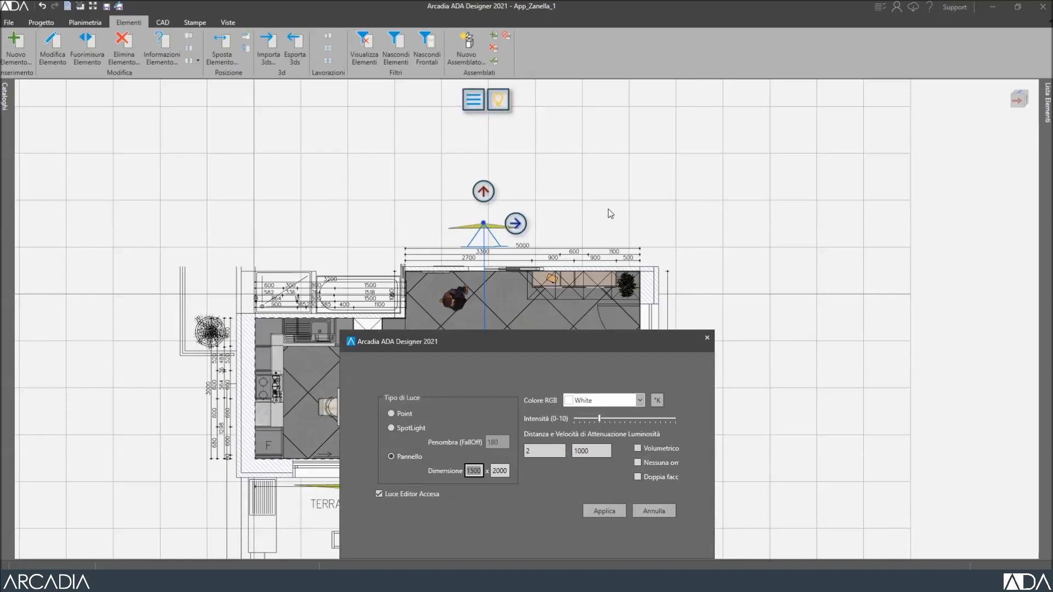
{"action": "left_click", "coordinate": [657, 400]}
{"action": "type", "text": "5000"}
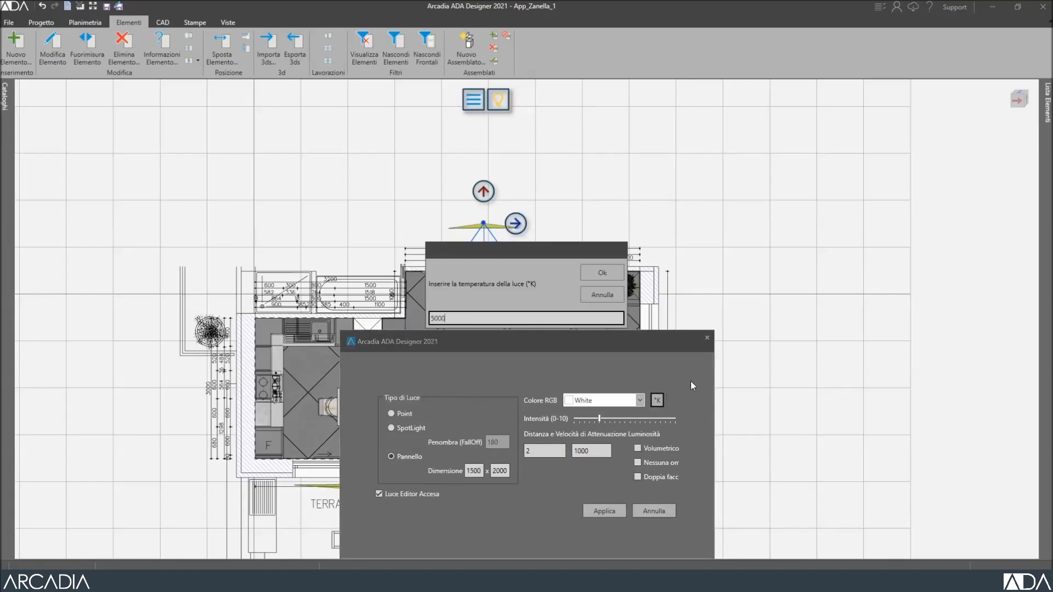
{"action": "left_click", "coordinate": [608, 272]}
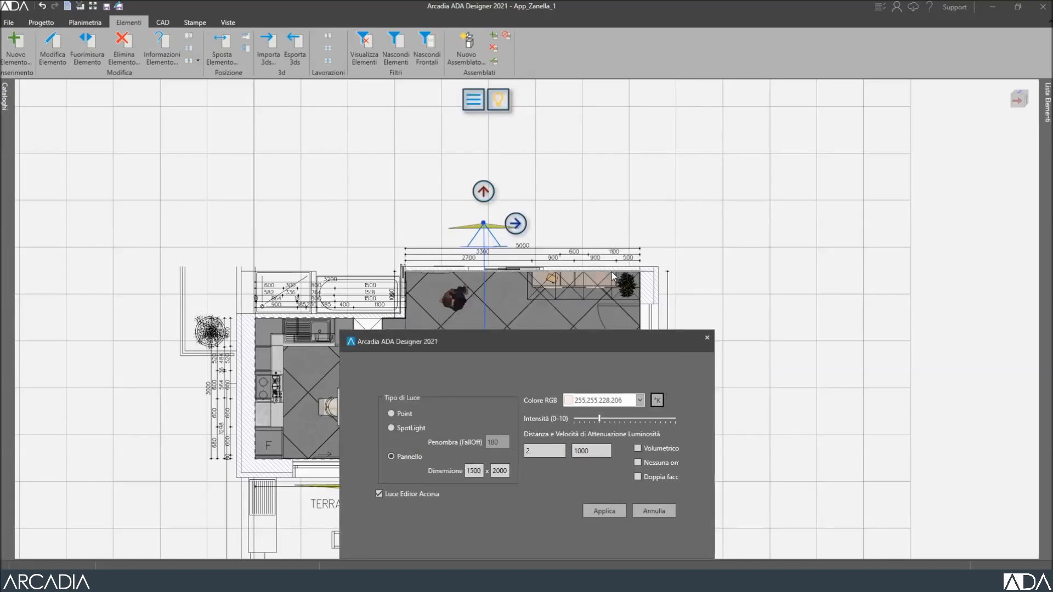
{"action": "left_click", "coordinate": [611, 511]}
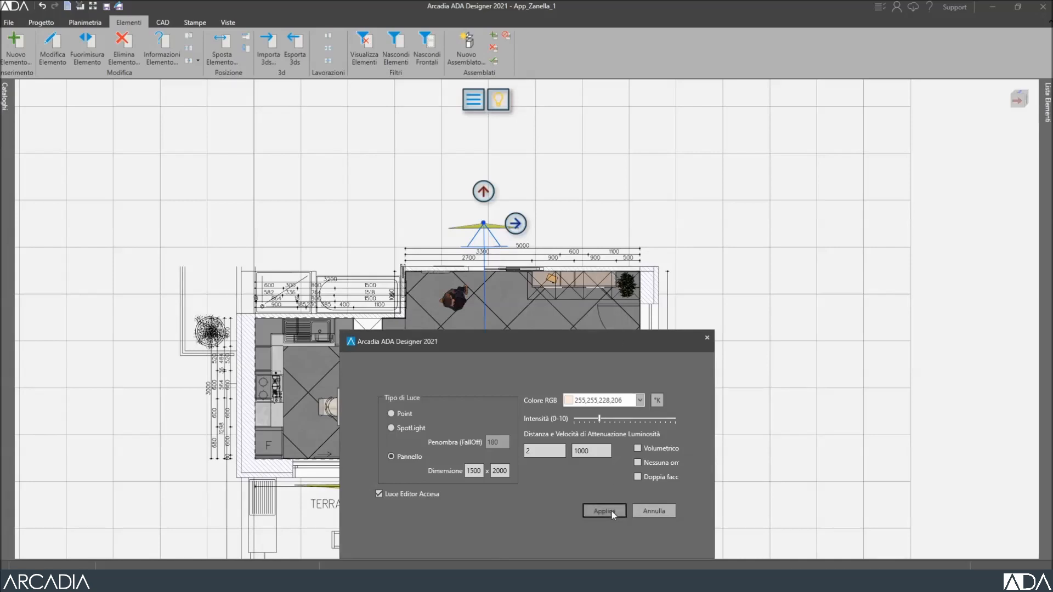
{"action": "left_click", "coordinate": [706, 337]}
{"action": "left_click", "coordinate": [724, 350]}
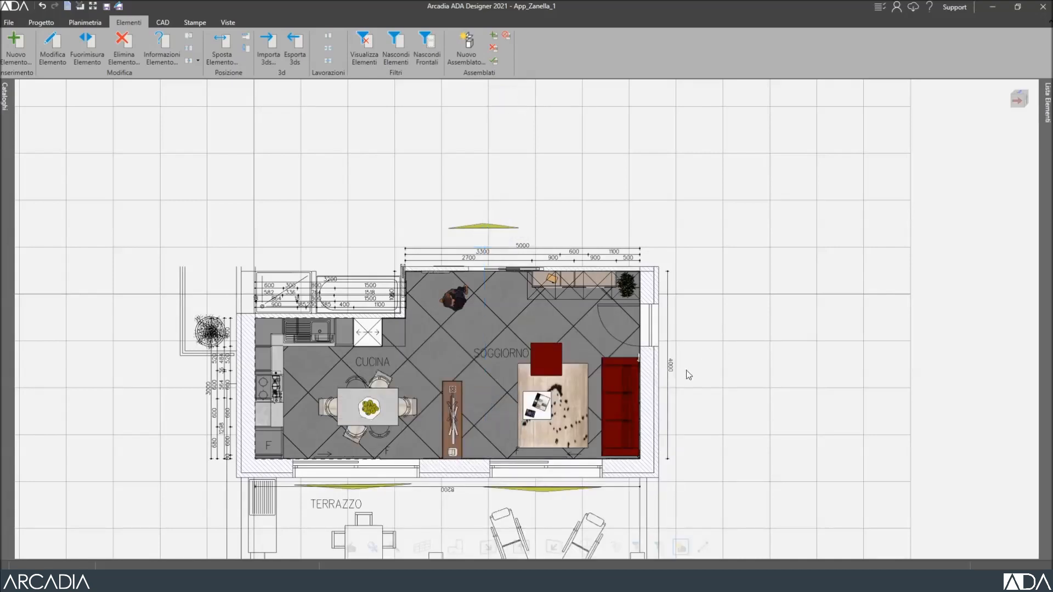
Select the living-room wall with the entrance door and sofa, view it frontally and switch to an interior perspective.
{"action": "middle_click_drag", "start_coordinate": [490, 514], "coordinate": [540, 406]}
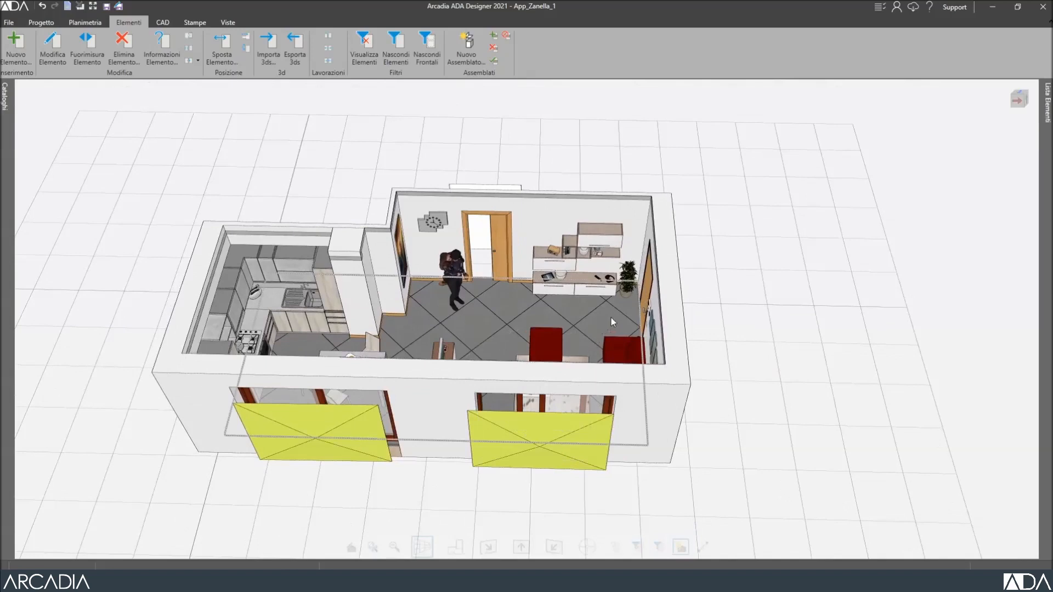
{"action": "scroll", "coordinate": [662, 281], "scroll_direction": "up", "scroll_amount": 2}
{"action": "left_click", "coordinate": [661, 279]}
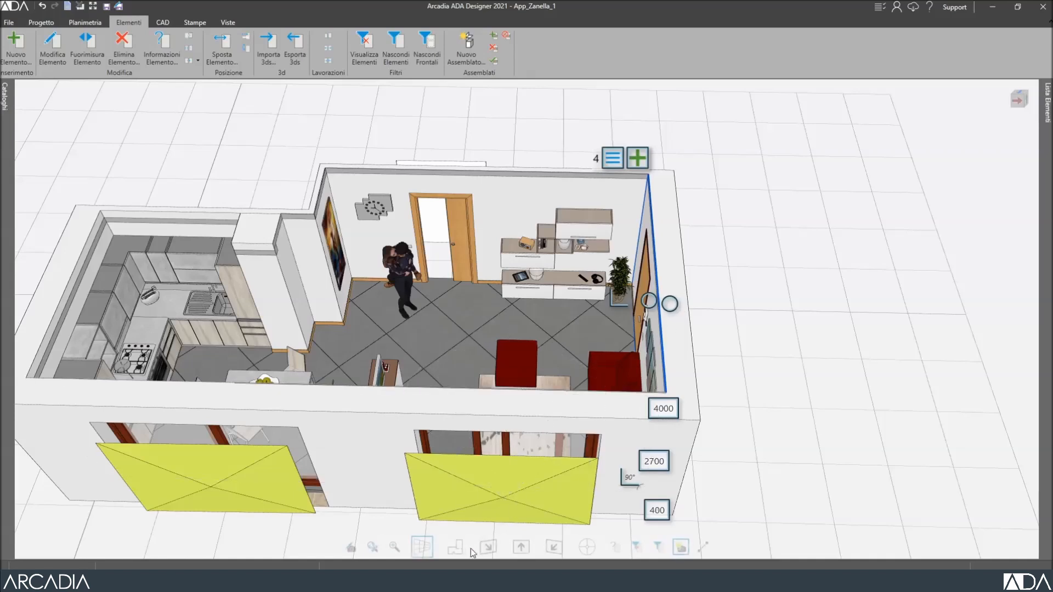
{"action": "left_click", "coordinate": [524, 546]}
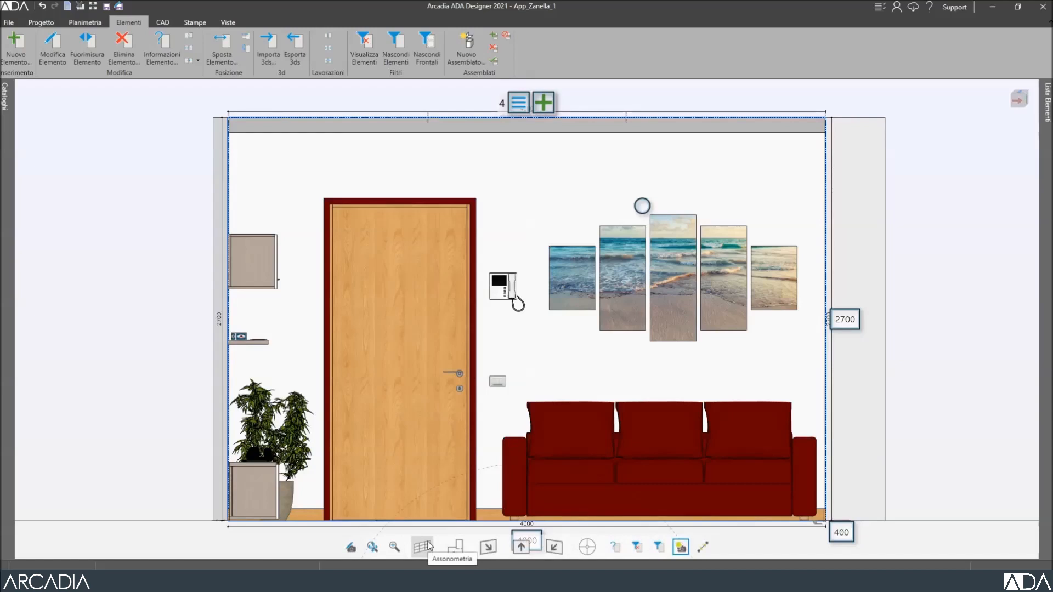
{"action": "left_click", "coordinate": [429, 545]}
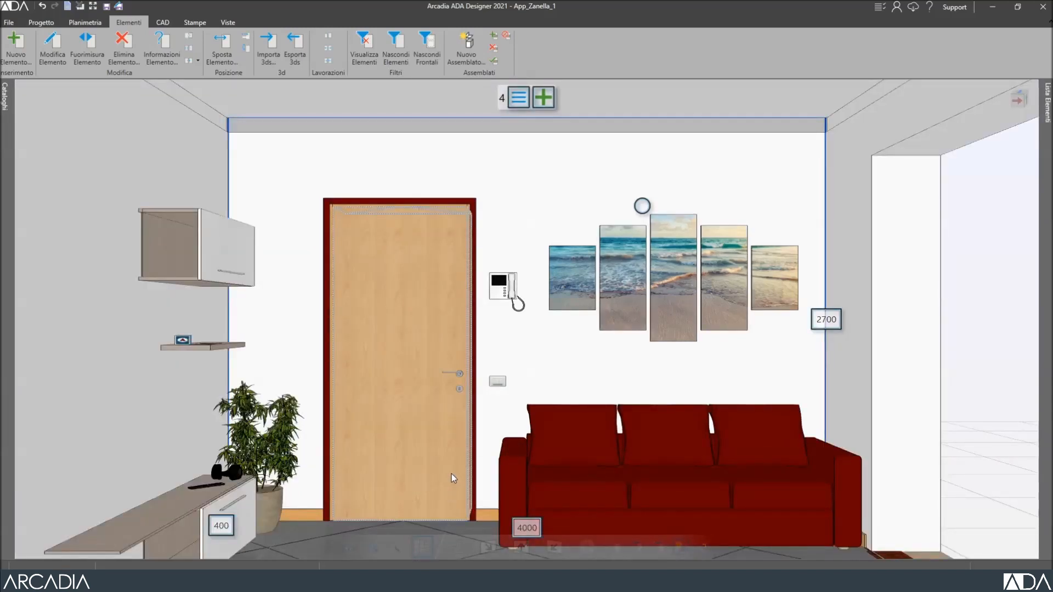
Use the walk navigation to frame an angled interior view of the sofa wall with the wall units and the window.
{"action": "left_click", "coordinate": [587, 545]}
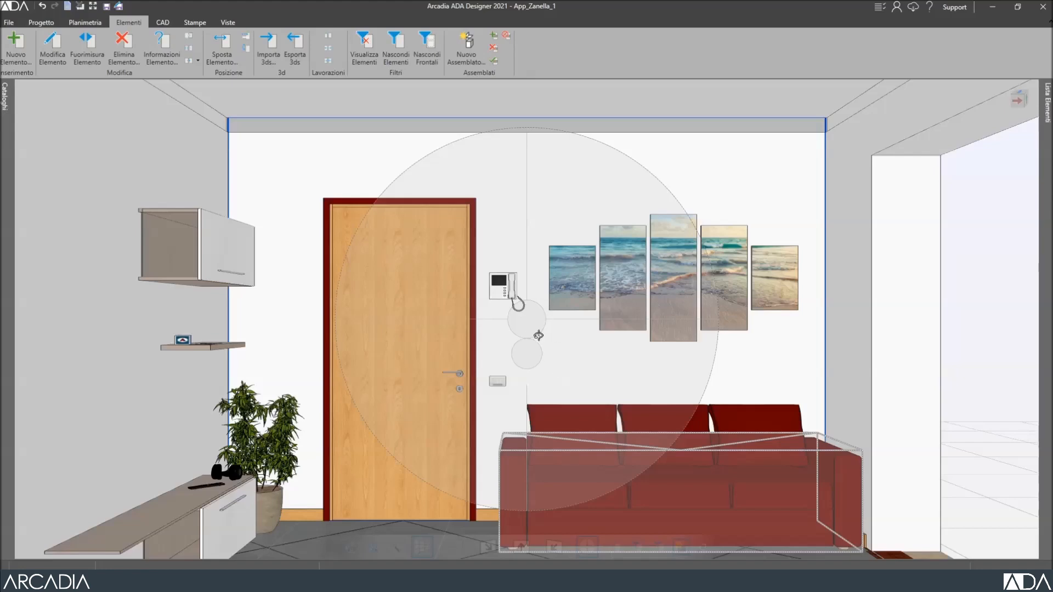
{"action": "left_click_drag", "start_coordinate": [524, 320], "coordinate": [544, 308]}
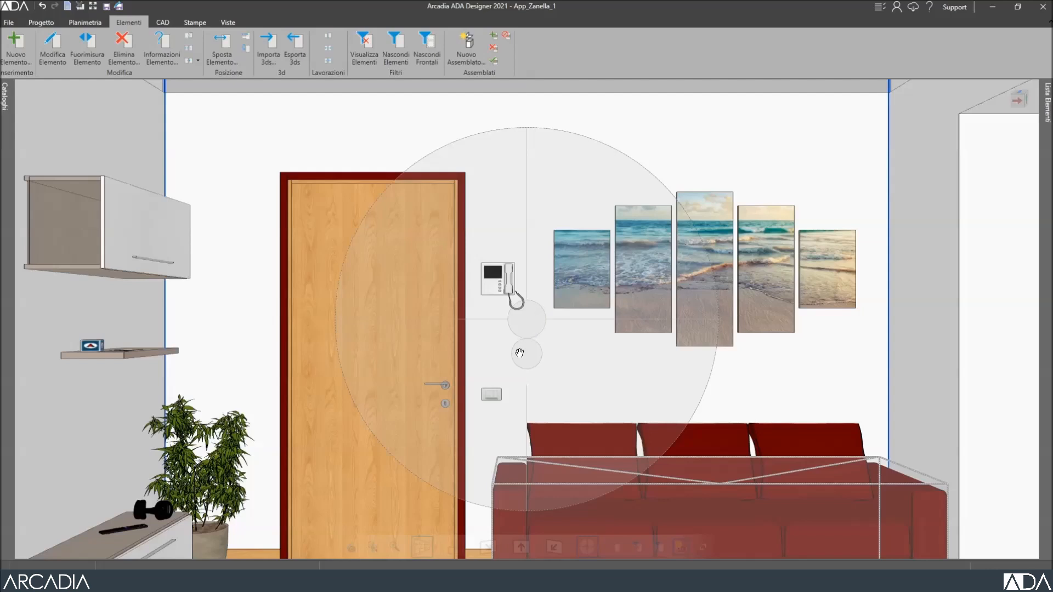
{"action": "left_click_drag", "start_coordinate": [522, 360], "coordinate": [544, 357]}
{"action": "mouse_move", "coordinate": [573, 323]}
{"action": "left_mouse_down"}
{"action": "mouse_move", "coordinate": [591, 322]}
{"action": "mouse_move", "coordinate": [545, 326]}
{"action": "mouse_move", "coordinate": [588, 329]}
{"action": "left_mouse_up"}
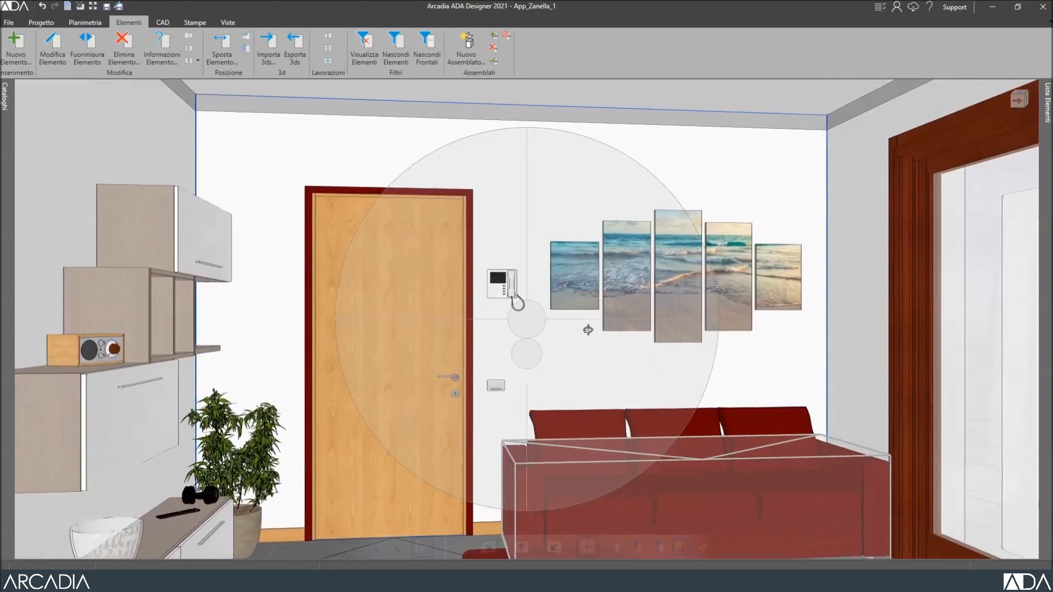
{"action": "mouse_move", "coordinate": [527, 317]}
{"action": "left_mouse_down"}
{"action": "mouse_move", "coordinate": [532, 335]}
{"action": "mouse_move", "coordinate": [540, 318]}
{"action": "left_mouse_up"}
{"action": "mouse_move", "coordinate": [524, 356]}
{"action": "left_mouse_down"}
{"action": "mouse_move", "coordinate": [528, 366]}
{"action": "mouse_move", "coordinate": [533, 354]}
{"action": "left_mouse_up"}
{"action": "left_click_drag", "start_coordinate": [528, 317], "coordinate": [534, 321]}
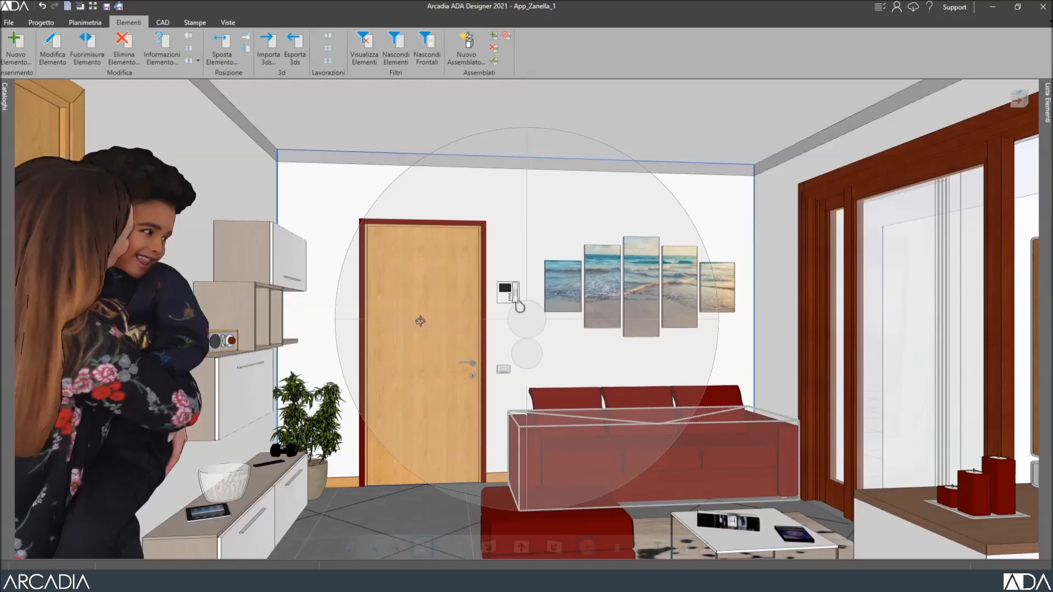
{"action": "mouse_move", "coordinate": [418, 321]}
{"action": "left_mouse_down"}
{"action": "mouse_move", "coordinate": [332, 333]}
{"action": "mouse_move", "coordinate": [423, 338]}
{"action": "left_mouse_up"}
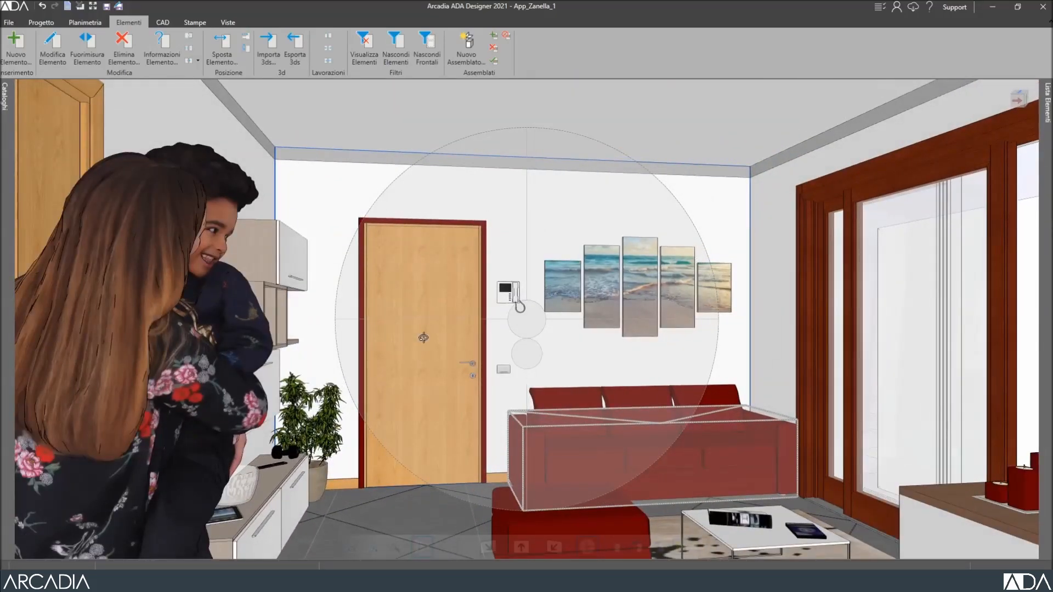
{"action": "left_click_drag", "start_coordinate": [423, 338], "coordinate": [417, 340]}
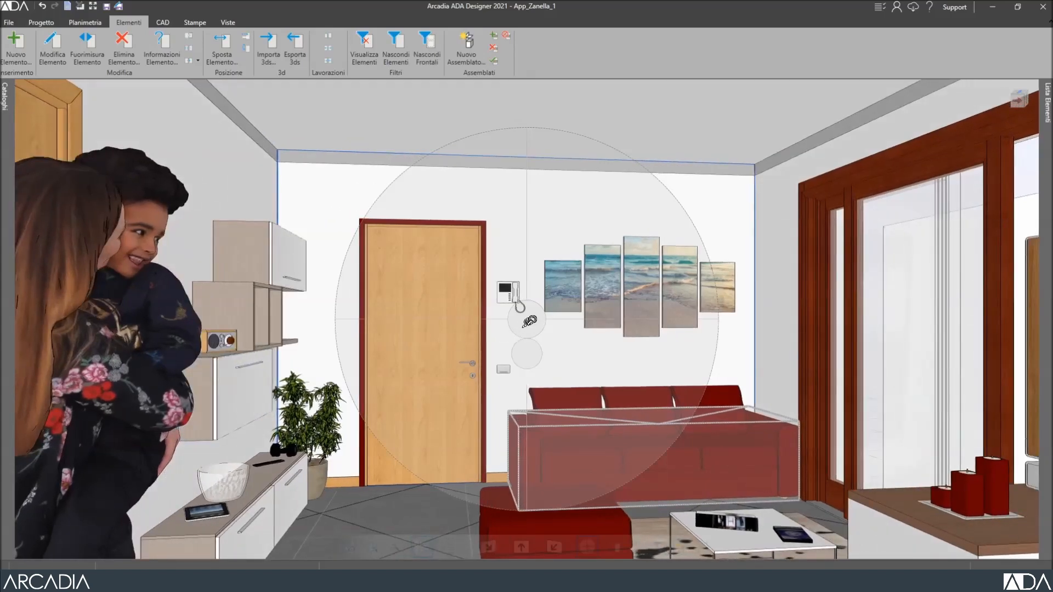
{"action": "left_click_drag", "start_coordinate": [528, 321], "coordinate": [585, 320]}
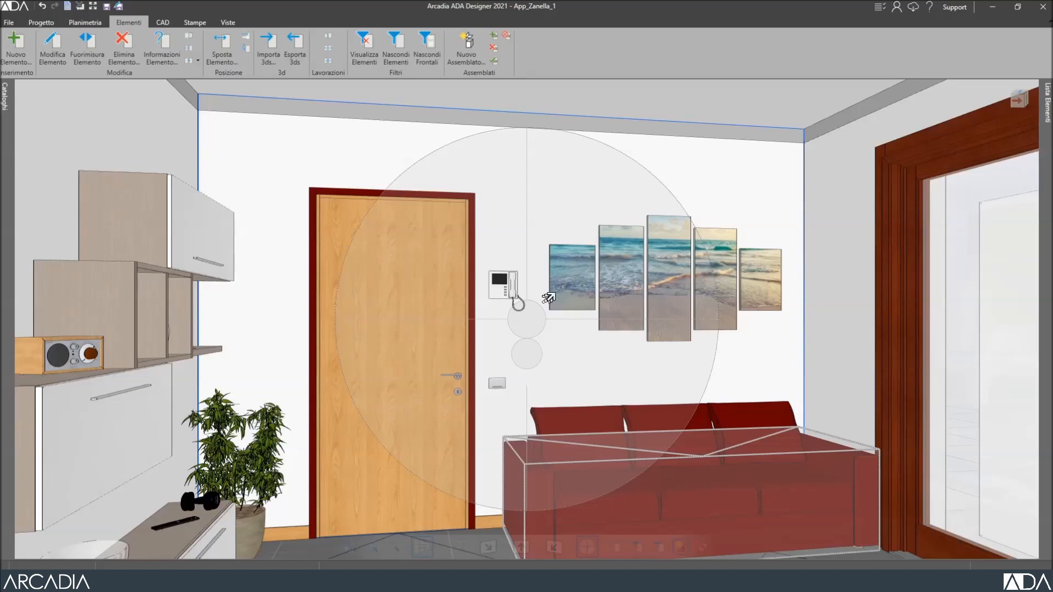
Save the current view as a new camera and rename it "Vista del salotto".
{"action": "left_click", "coordinate": [233, 26]}
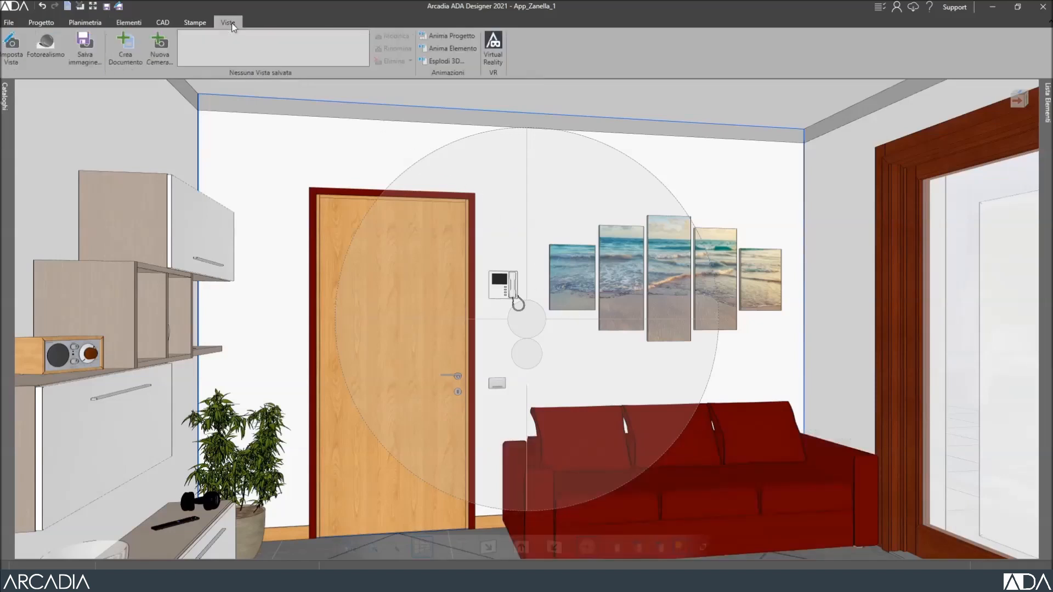
{"action": "left_click", "coordinate": [163, 49]}
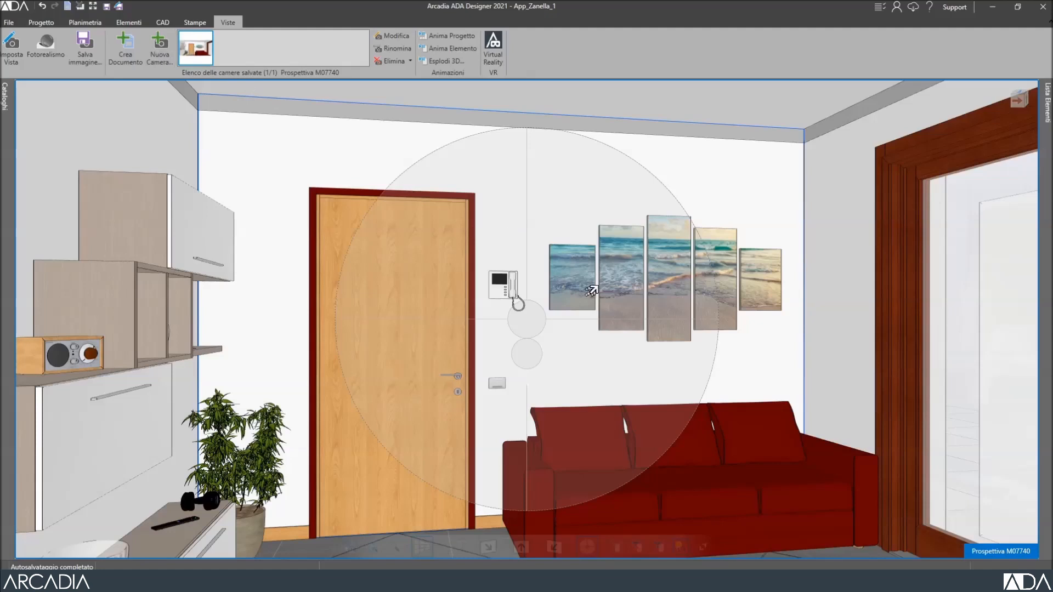
{"action": "left_click", "coordinate": [1000, 555]}
{"action": "type", "text": "Vista de"}
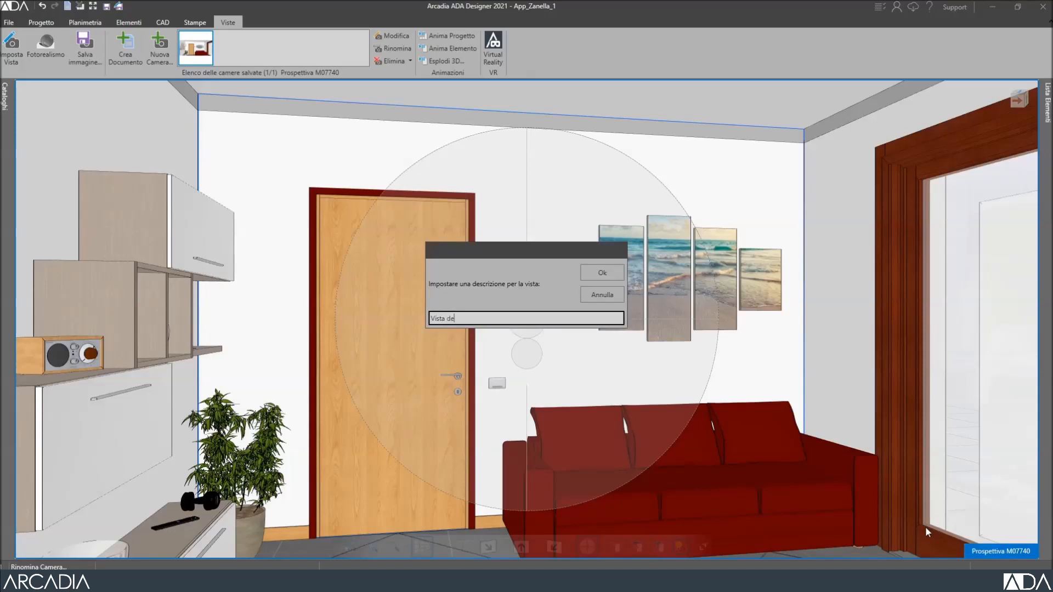
{"action": "type", "text": "l salotto"}
{"action": "left_click", "coordinate": [602, 274]}
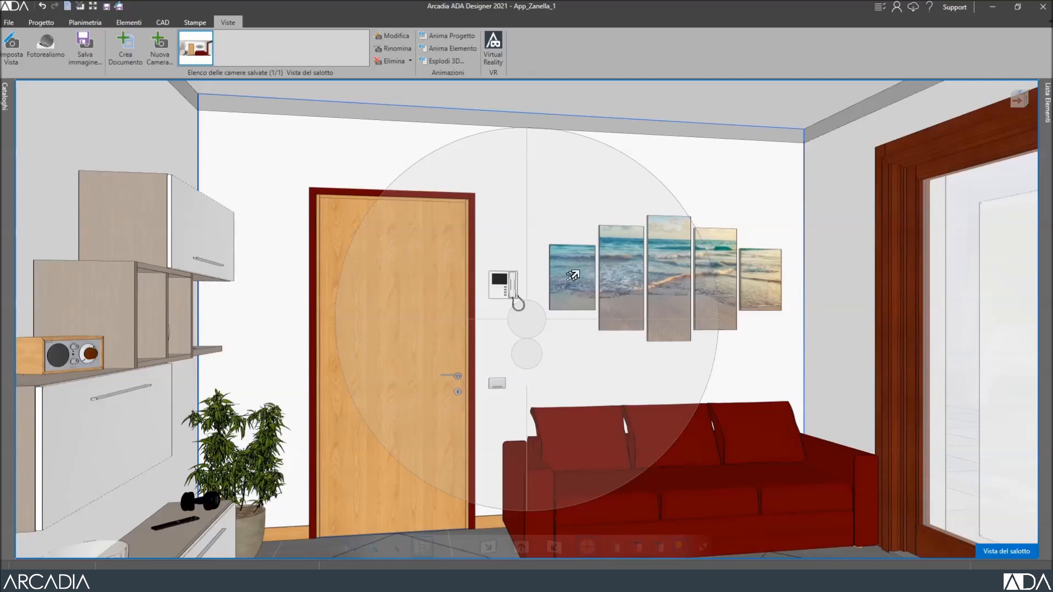
Modify the "Vista del salotto" camera to a wider framing that includes the two figures, coffee table and candles, and confirm the change.
{"action": "left_click", "coordinate": [394, 35]}
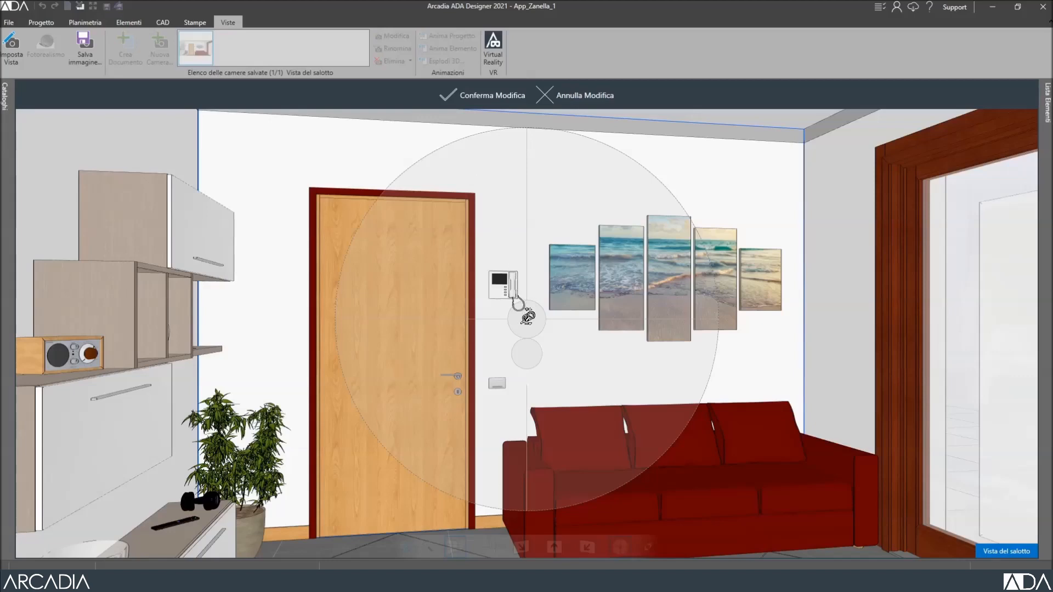
{"action": "left_click_drag", "start_coordinate": [528, 318], "coordinate": [530, 328]}
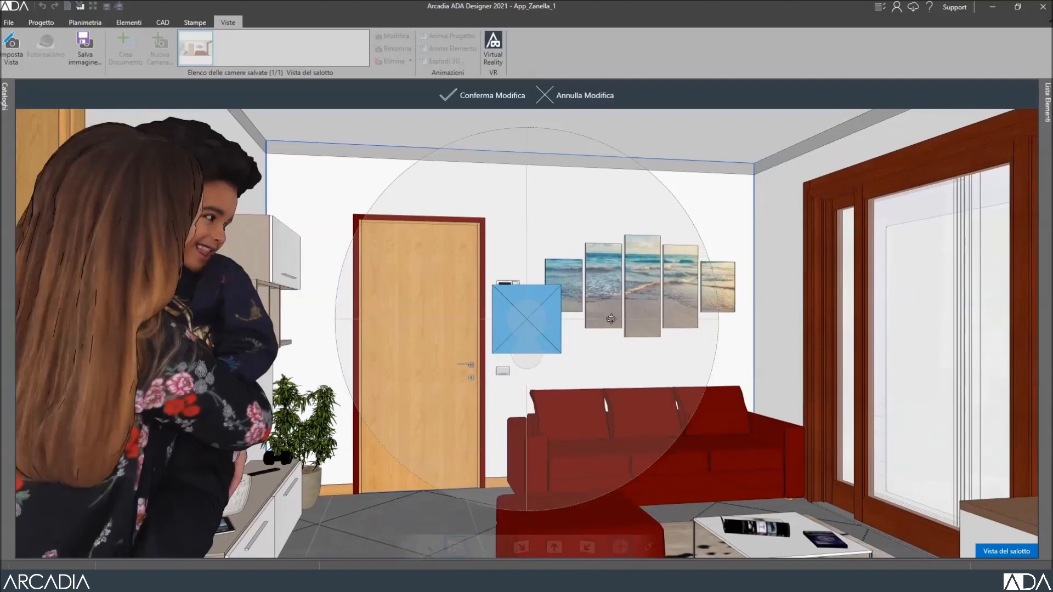
{"action": "left_click_drag", "start_coordinate": [611, 318], "coordinate": [612, 318]}
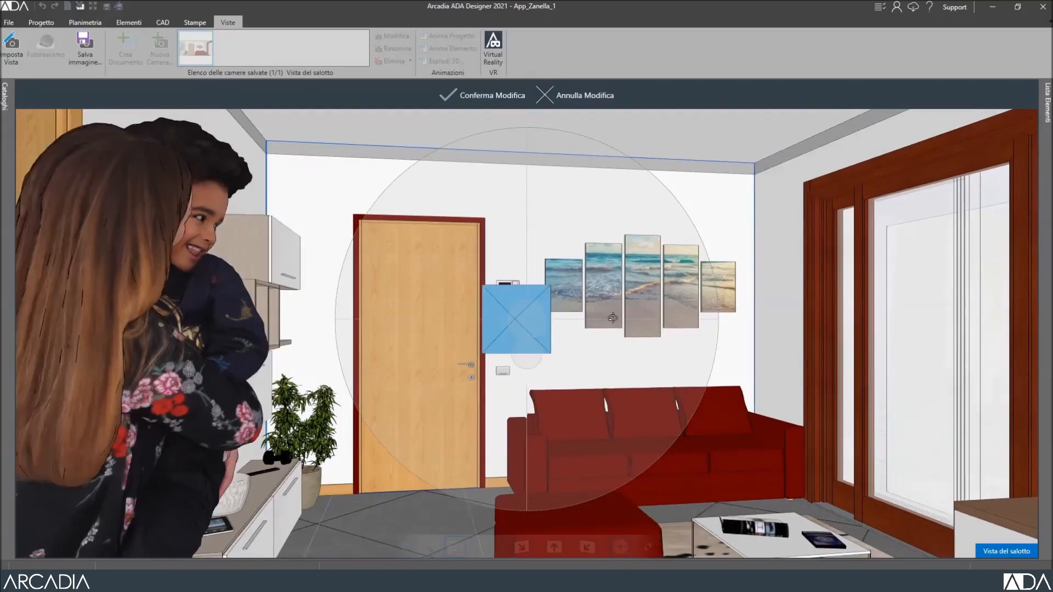
{"action": "middle_click_drag", "start_coordinate": [603, 263], "coordinate": [577, 263]}
{"action": "left_click_drag", "start_coordinate": [526, 318], "coordinate": [526, 320]}
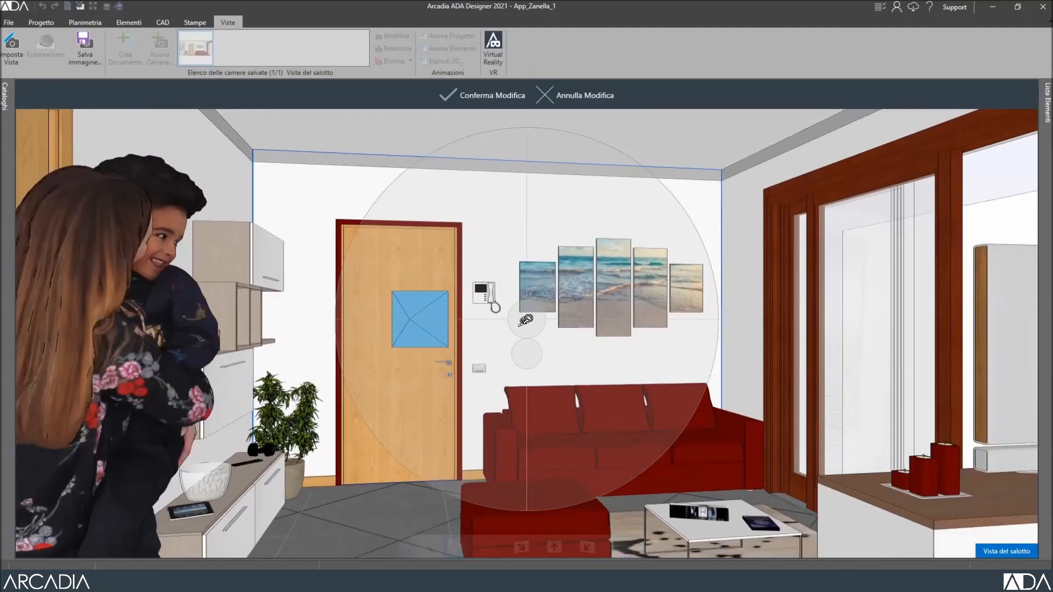
{"action": "middle_click_drag", "start_coordinate": [568, 295], "coordinate": [562, 296]}
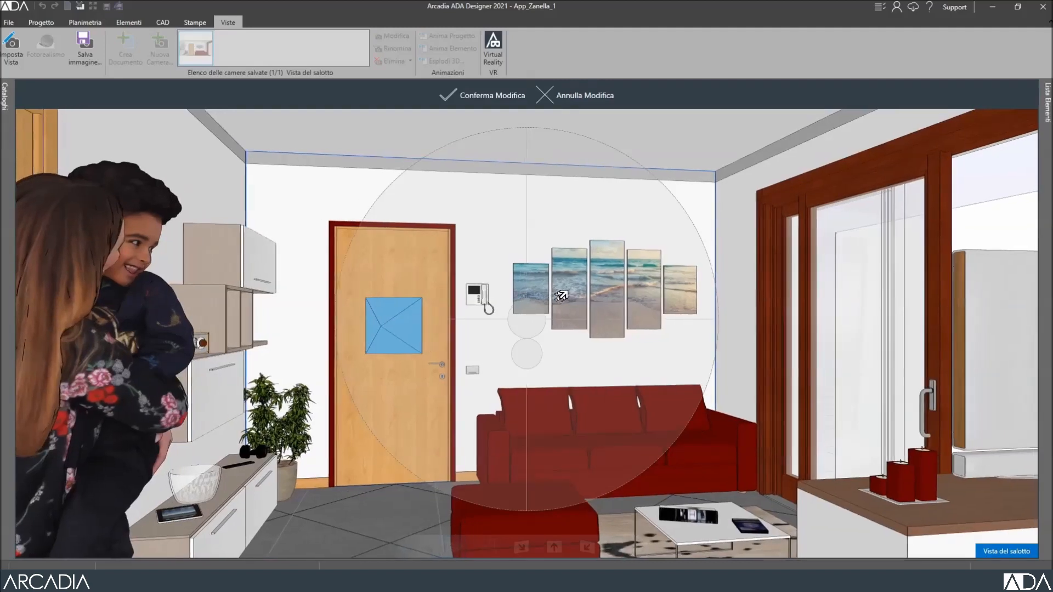
{"action": "left_click_drag", "start_coordinate": [531, 352], "coordinate": [532, 350]}
{"action": "left_click_drag", "start_coordinate": [582, 320], "coordinate": [585, 319]}
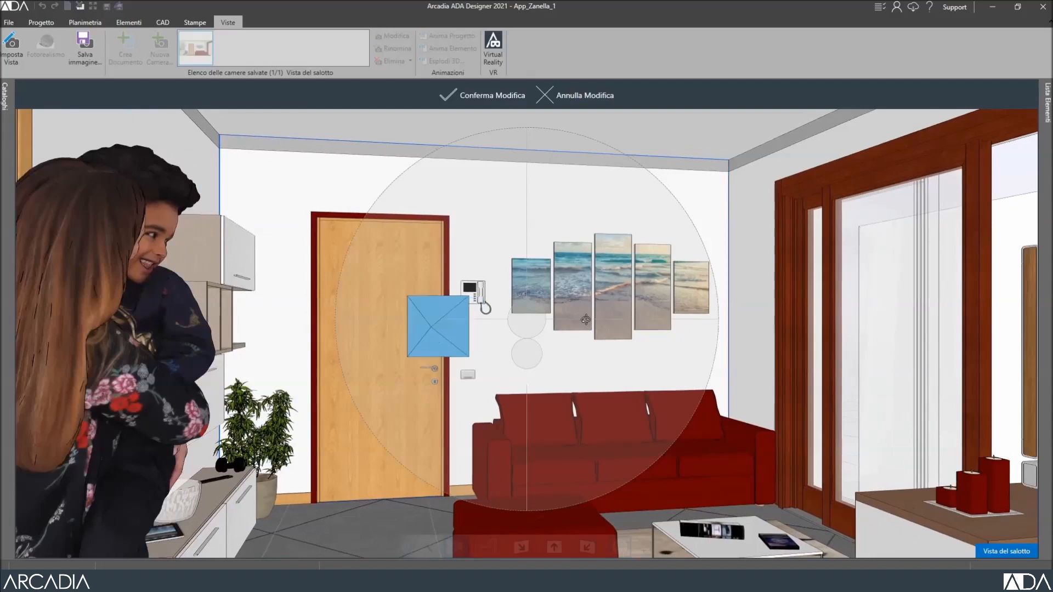
{"action": "left_click_drag", "start_coordinate": [596, 279], "coordinate": [589, 281]}
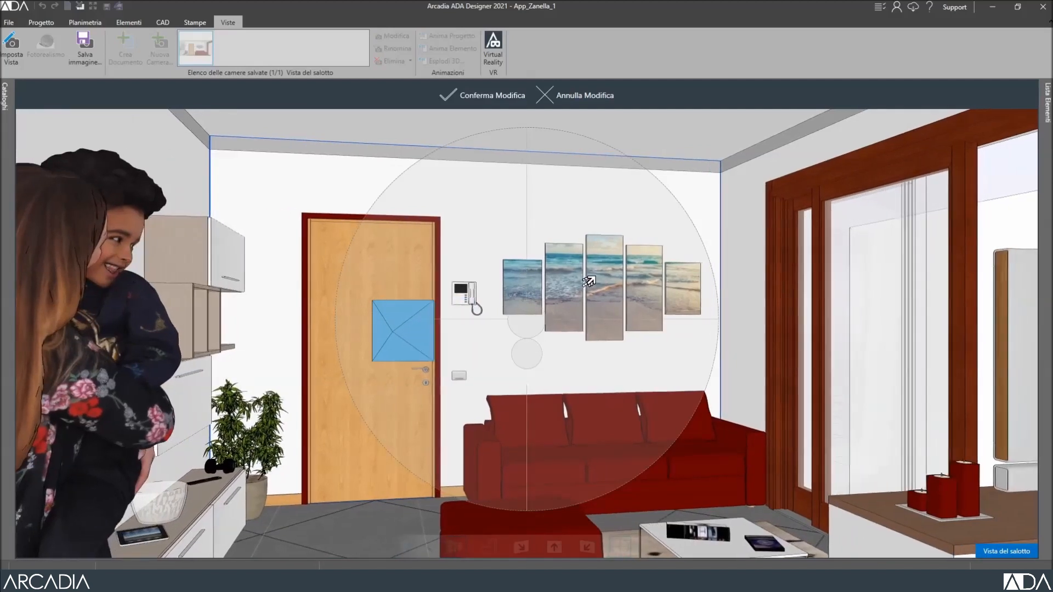
{"action": "key", "text": "Escape"}
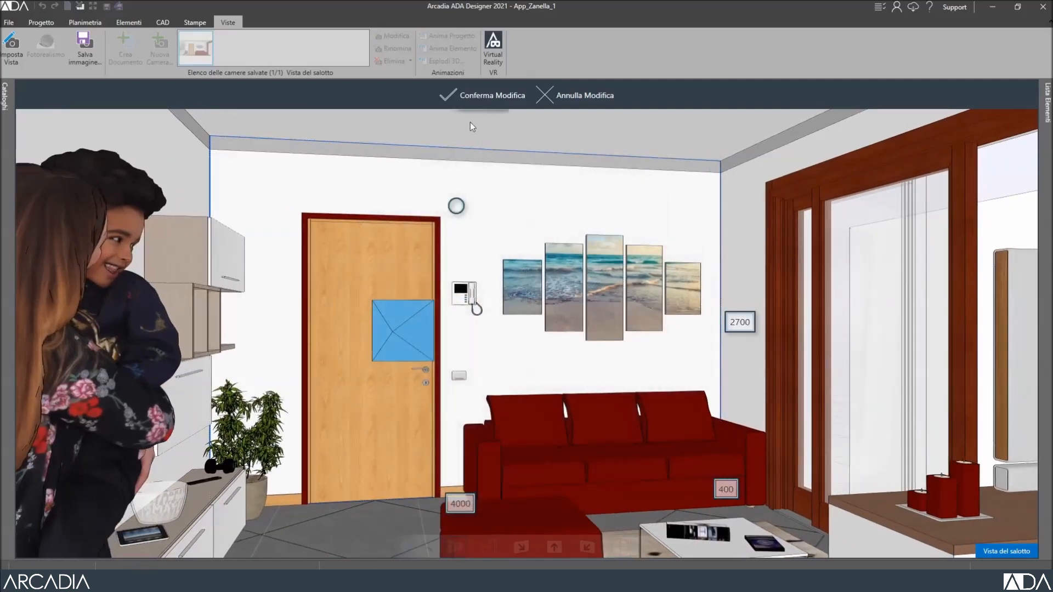
{"action": "left_click", "coordinate": [447, 94]}
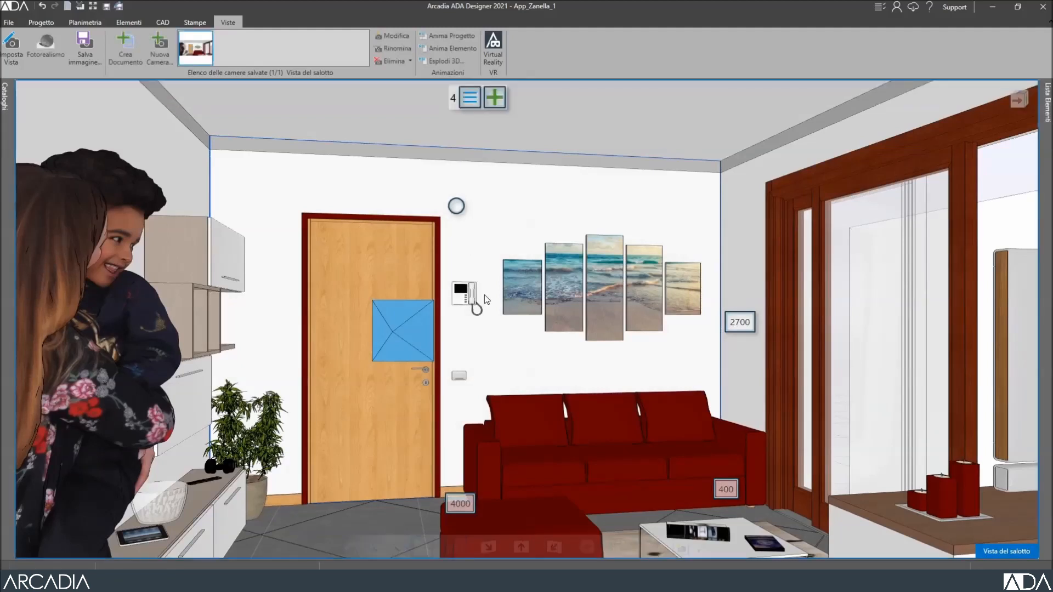
Reactivate the "Vista del salotto" camera and render it photorealistically with the LuxCore engine at low resolution, 930x436.
{"action": "left_click", "coordinate": [484, 295]}
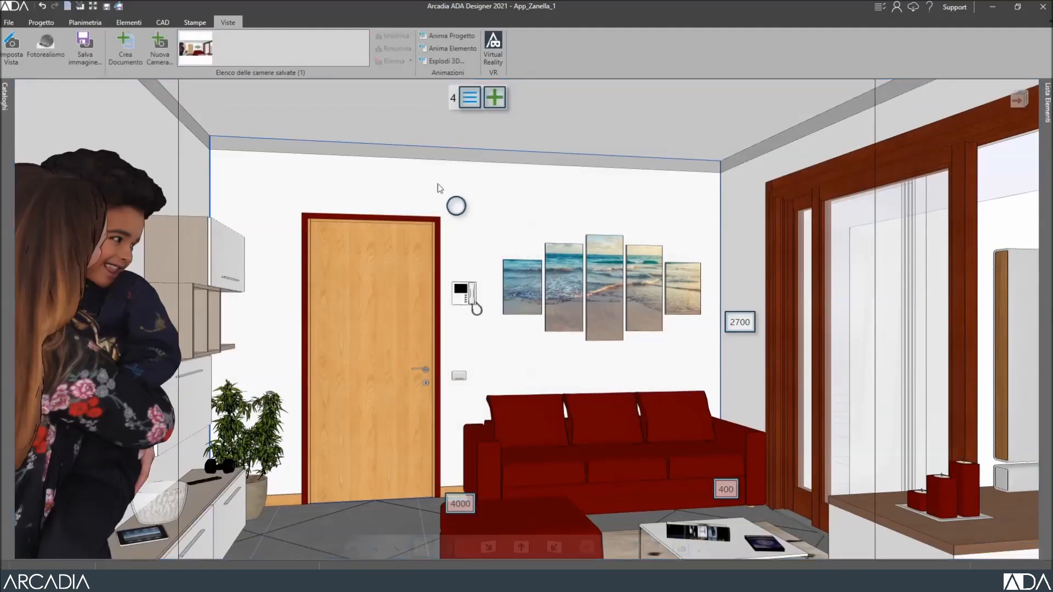
{"action": "left_click", "coordinate": [191, 52]}
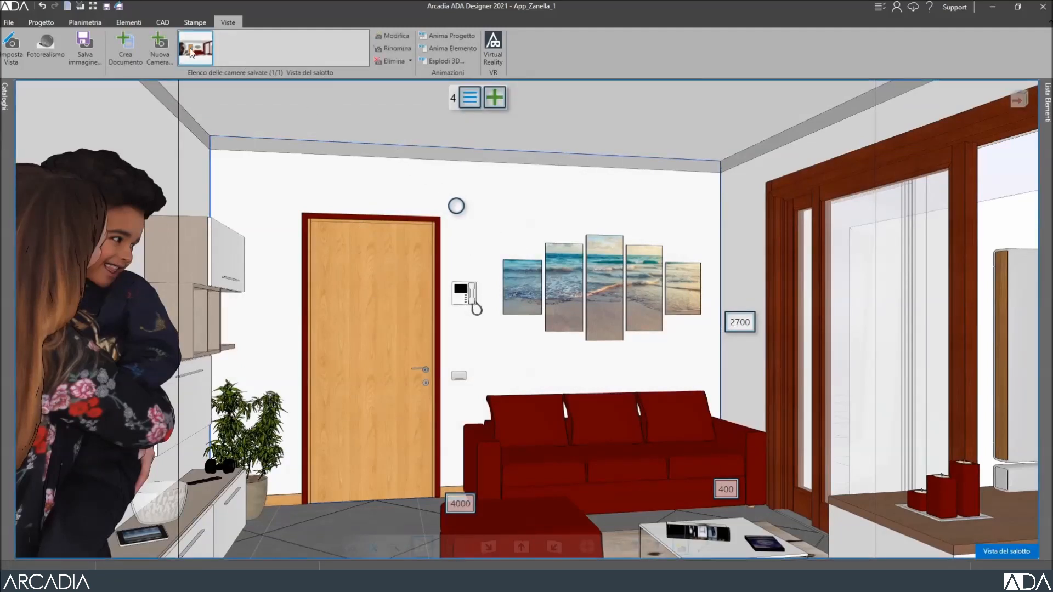
{"action": "left_click", "coordinate": [41, 43]}
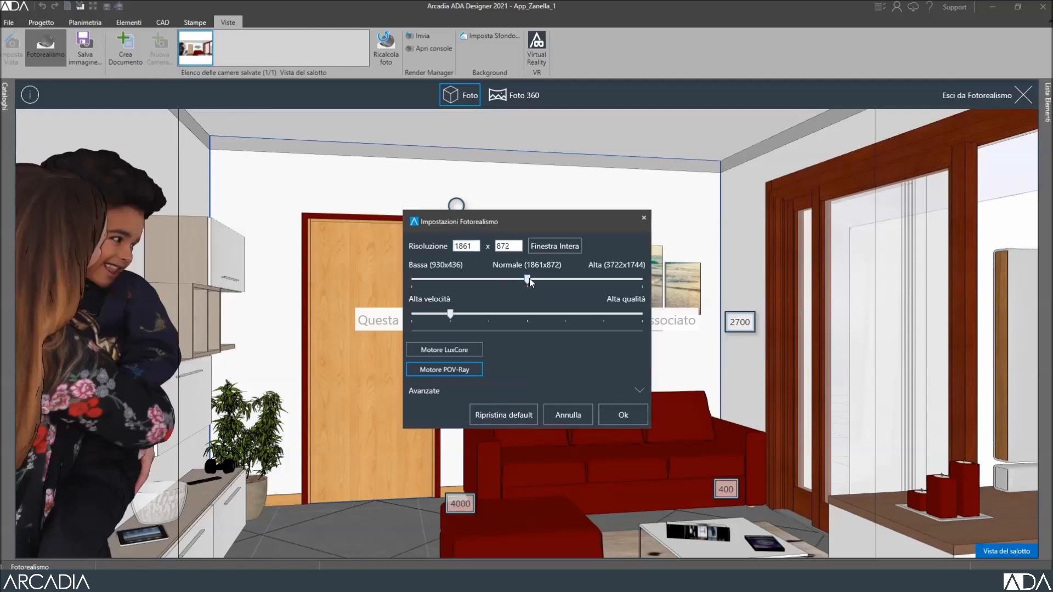
{"action": "left_click_drag", "start_coordinate": [528, 279], "coordinate": [416, 280]}
{"action": "left_click", "coordinate": [454, 350]}
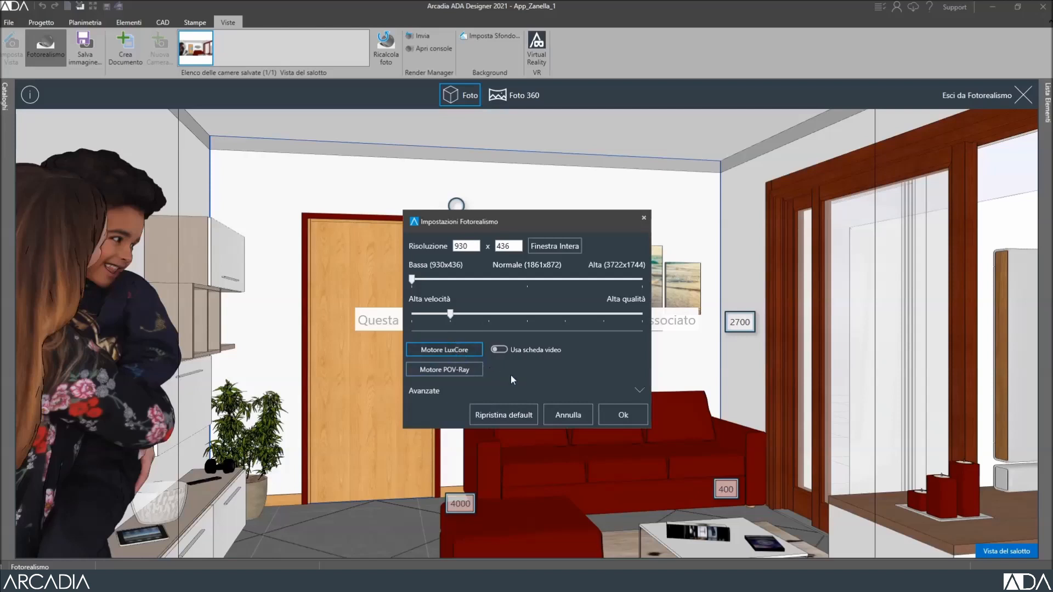
{"action": "left_click", "coordinate": [619, 415]}
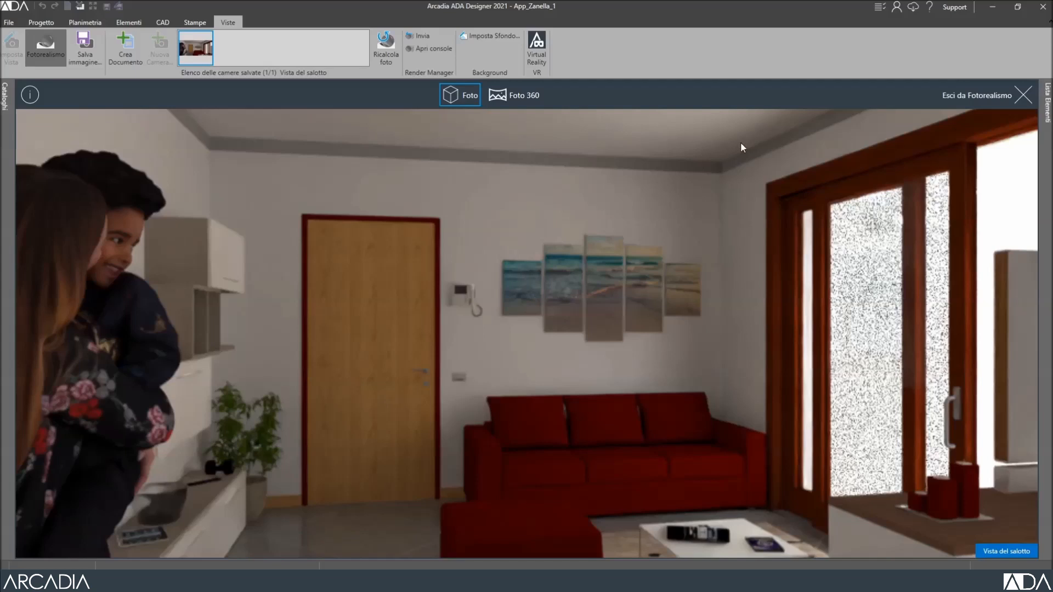
Leave and reopen the photorealistic view, and recalculate the photo with both ambient light and light intensity at minimum.
{"action": "left_click", "coordinate": [1022, 96]}
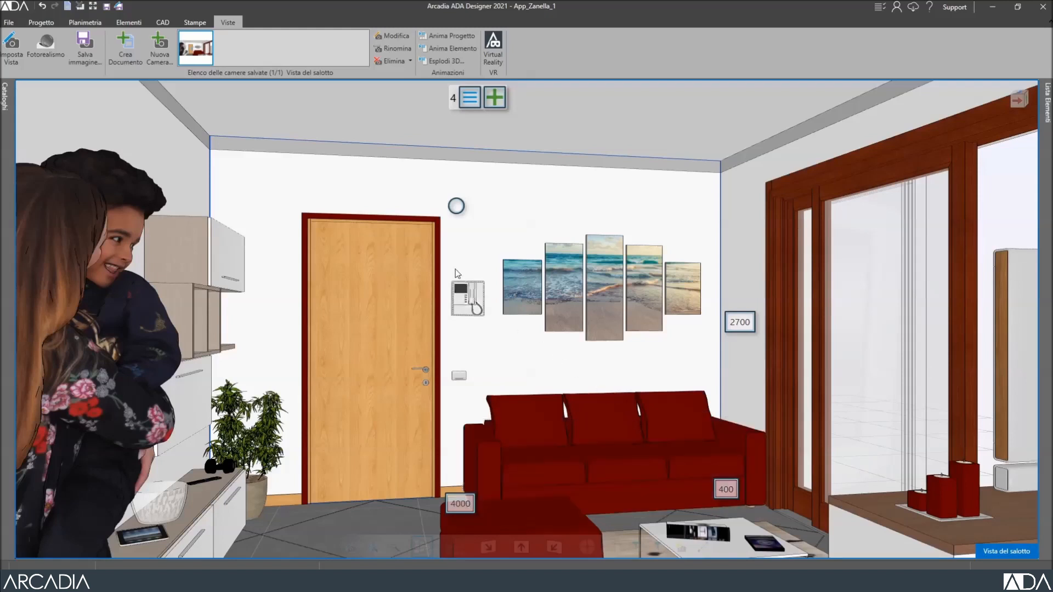
{"action": "left_click", "coordinate": [47, 44]}
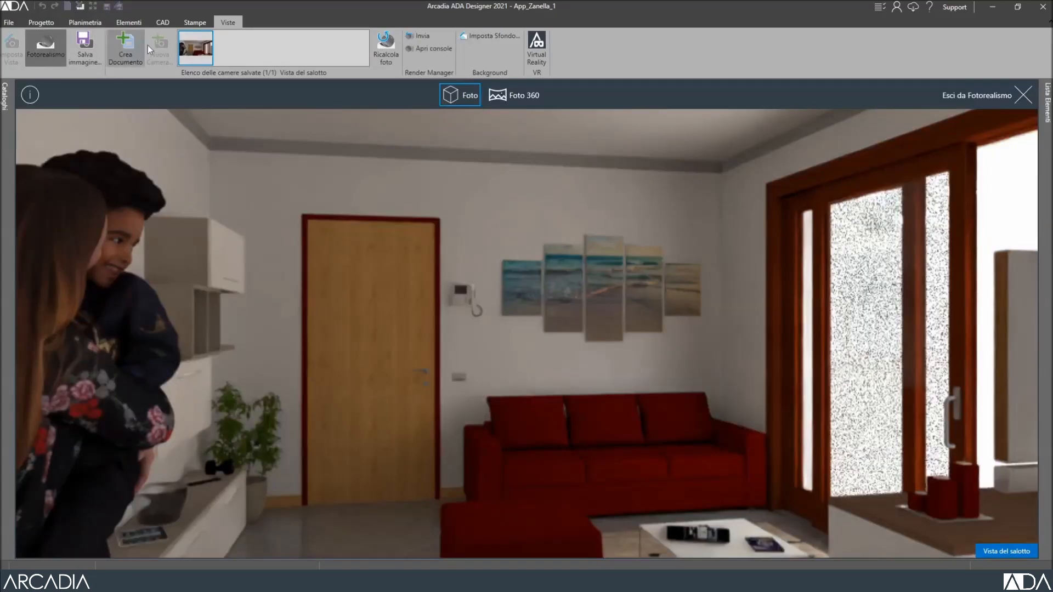
{"action": "left_click", "coordinate": [384, 45]}
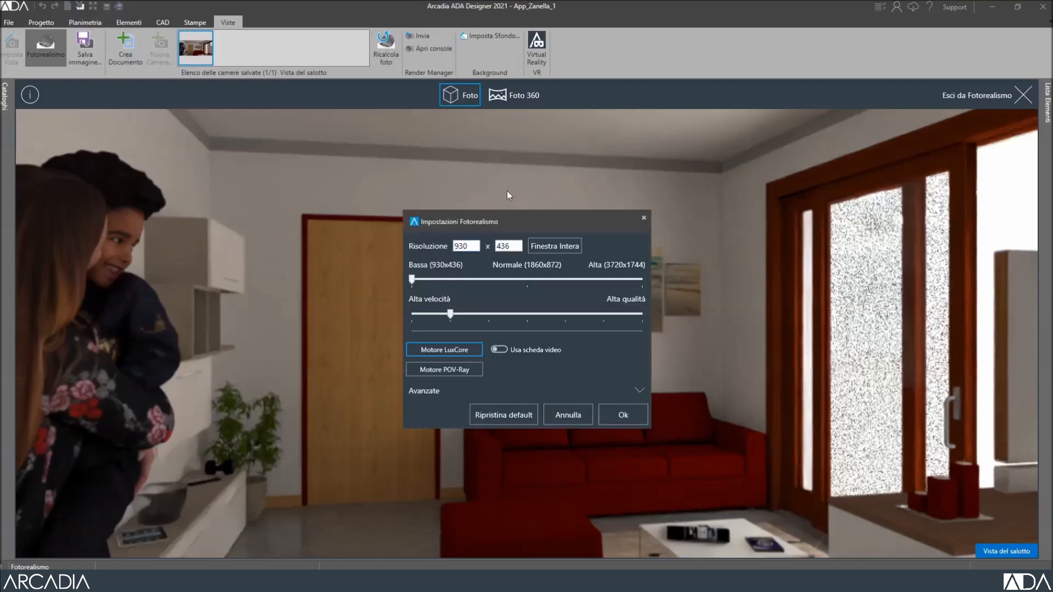
{"action": "left_click", "coordinate": [428, 390]}
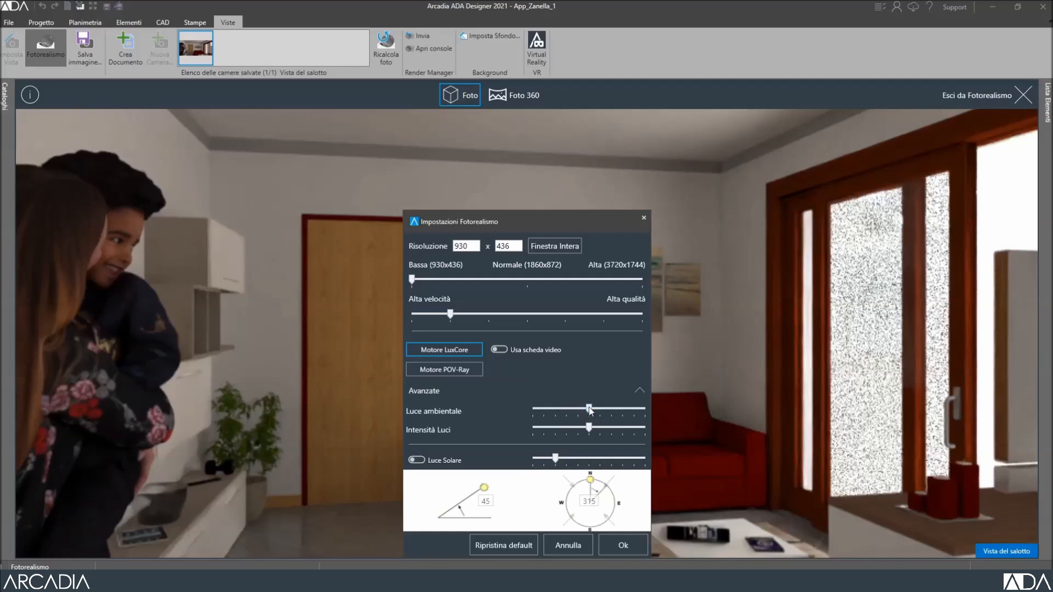
{"action": "left_click_drag", "start_coordinate": [589, 410], "coordinate": [508, 428]}
{"action": "left_click", "coordinate": [624, 546]}
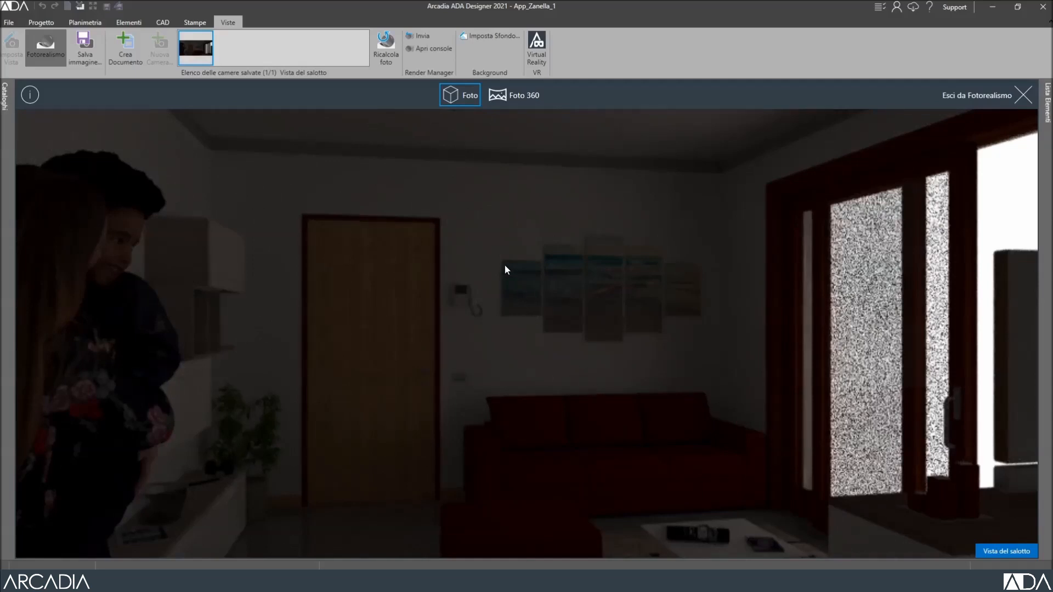
Recalculate the photo with the ambient light at maximum and the light intensity at minimum.
{"action": "left_click", "coordinate": [385, 42]}
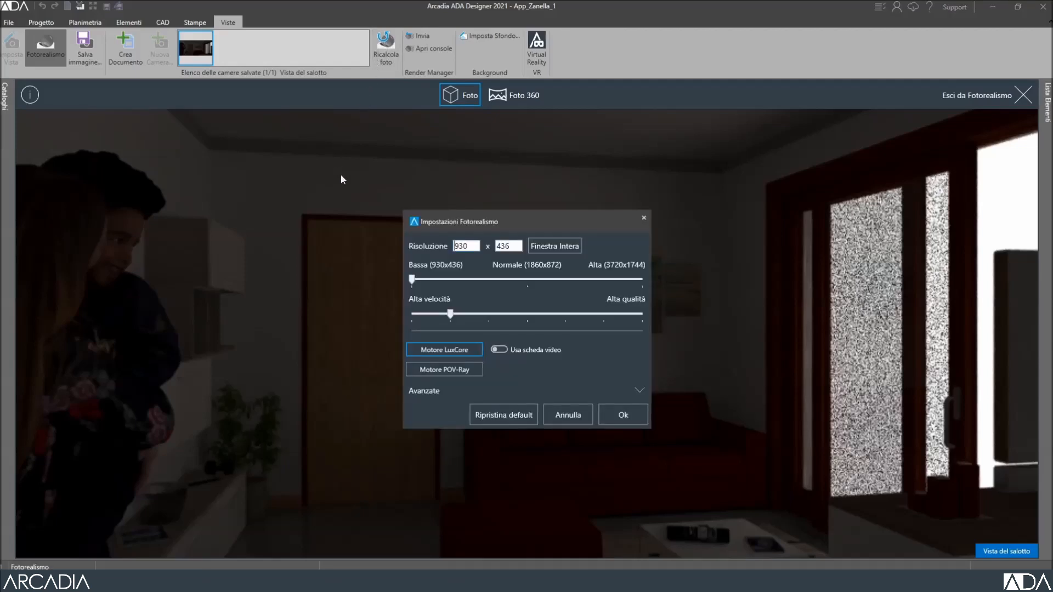
{"action": "left_click", "coordinate": [430, 391]}
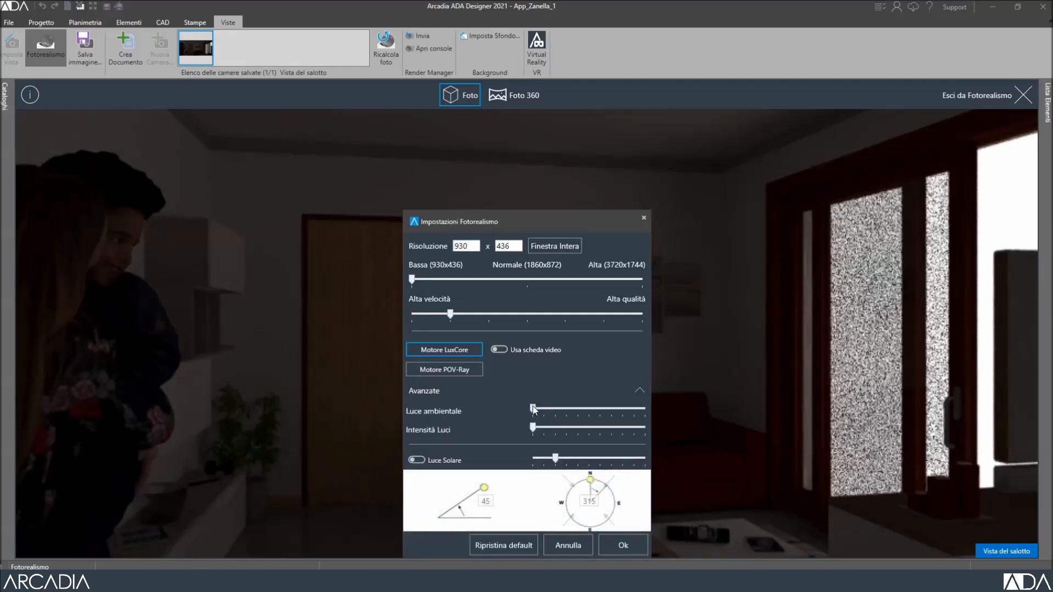
{"action": "left_click_drag", "start_coordinate": [532, 407], "coordinate": [576, 415]}
{"action": "left_click", "coordinate": [624, 551]}
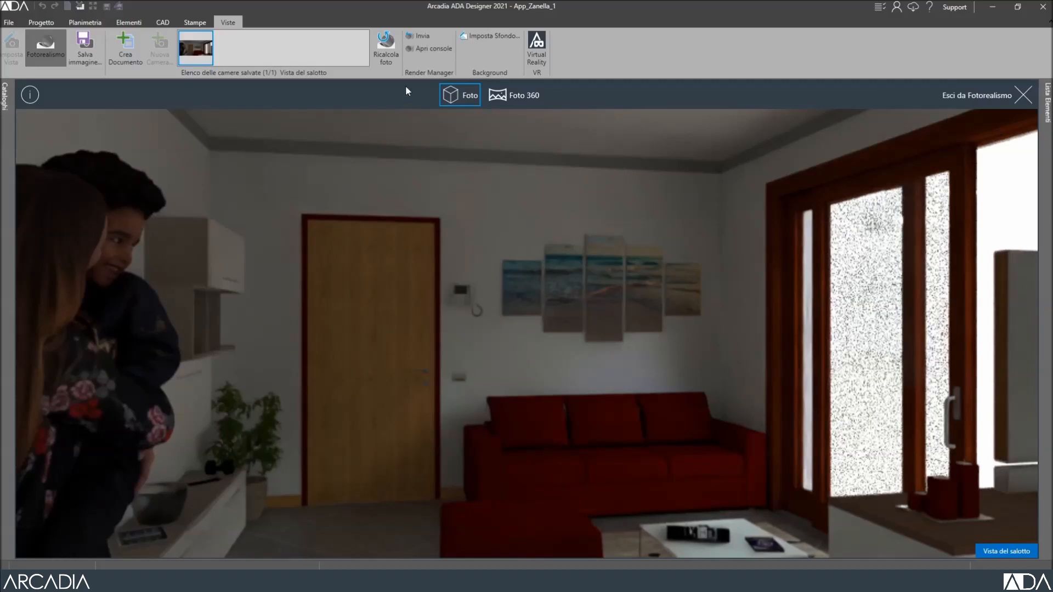
Raise the light intensity to maximum alongside the full ambient light and recalculate the photo.
{"action": "left_click", "coordinate": [390, 61]}
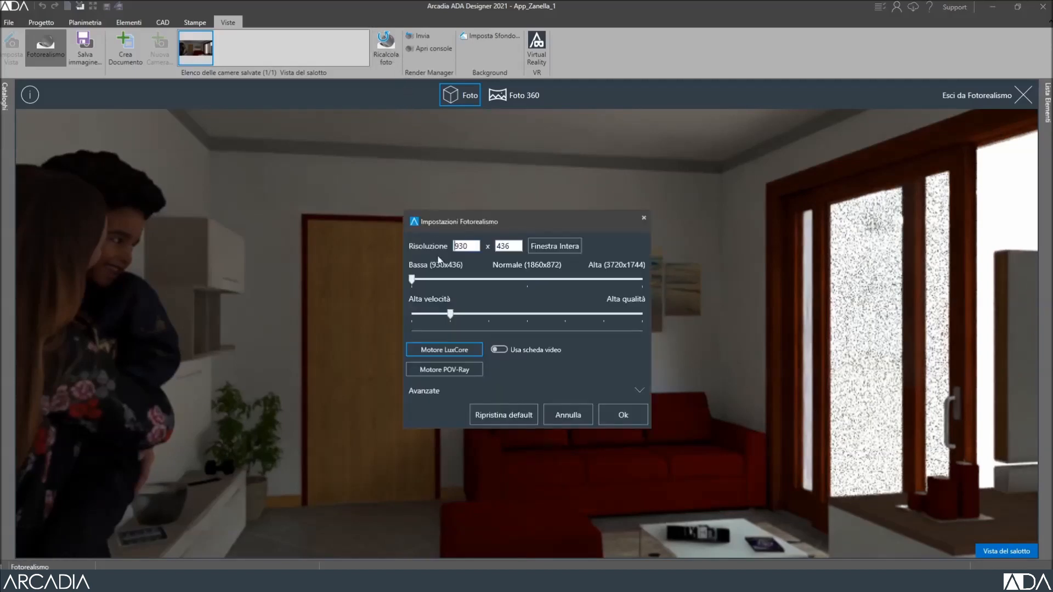
{"action": "left_click", "coordinate": [433, 390]}
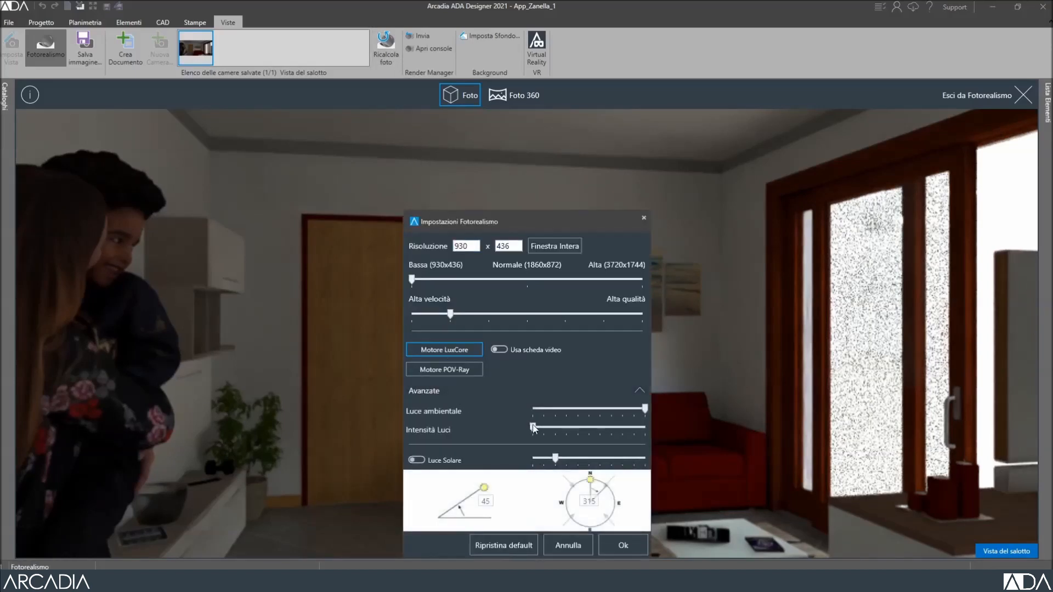
{"action": "left_click_drag", "start_coordinate": [534, 429], "coordinate": [659, 433]}
{"action": "left_click", "coordinate": [631, 545]}
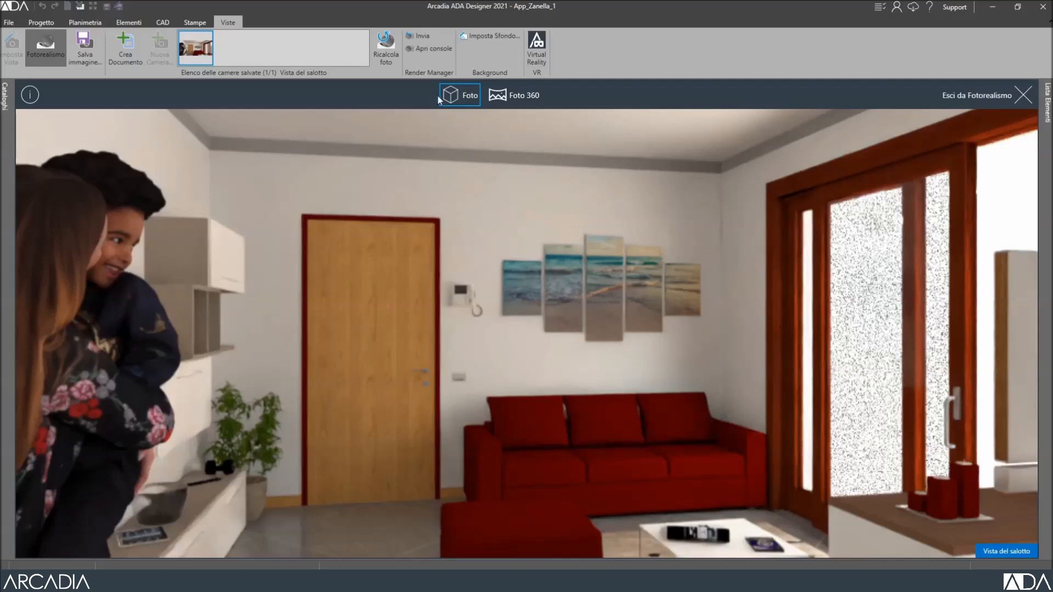
Set the ambient light to about 70% and the light intensity to about 90% of their ranges, and recalculate the photo.
{"action": "left_click", "coordinate": [387, 52]}
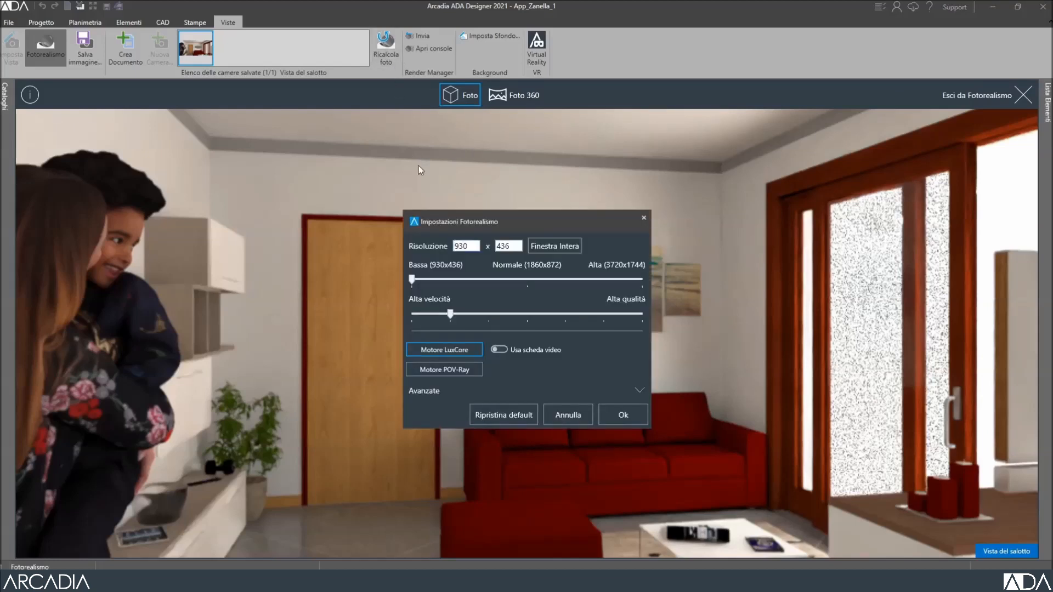
{"action": "left_click", "coordinate": [427, 391]}
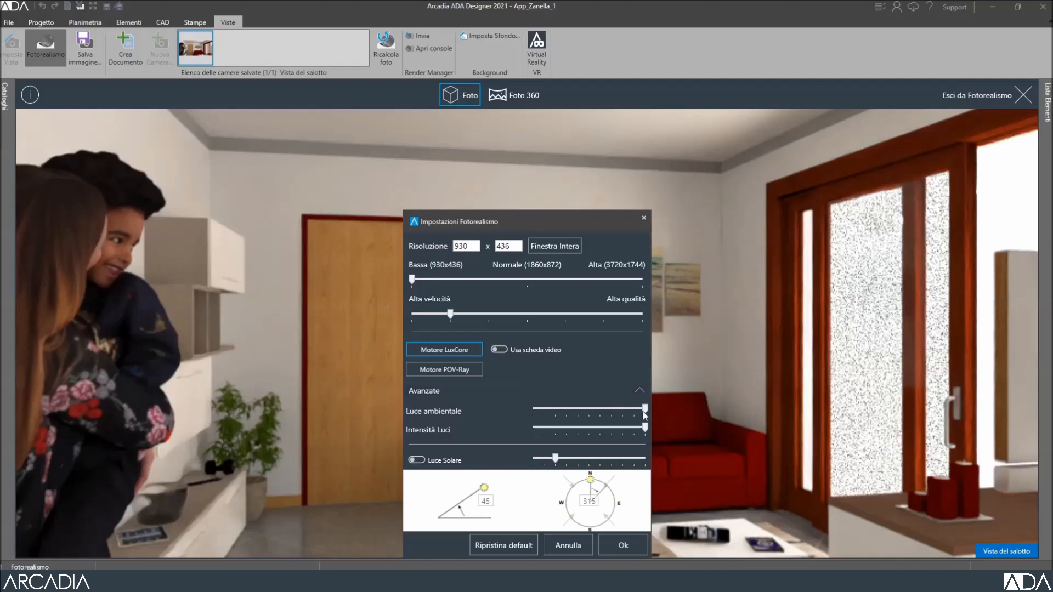
{"action": "left_click_drag", "start_coordinate": [646, 408], "coordinate": [589, 409]}
{"action": "left_click_drag", "start_coordinate": [644, 429], "coordinate": [620, 434]}
{"action": "left_click_drag", "start_coordinate": [589, 411], "coordinate": [607, 411]}
{"action": "left_click_drag", "start_coordinate": [592, 431], "coordinate": [631, 430]}
{"action": "left_click", "coordinate": [622, 545]}
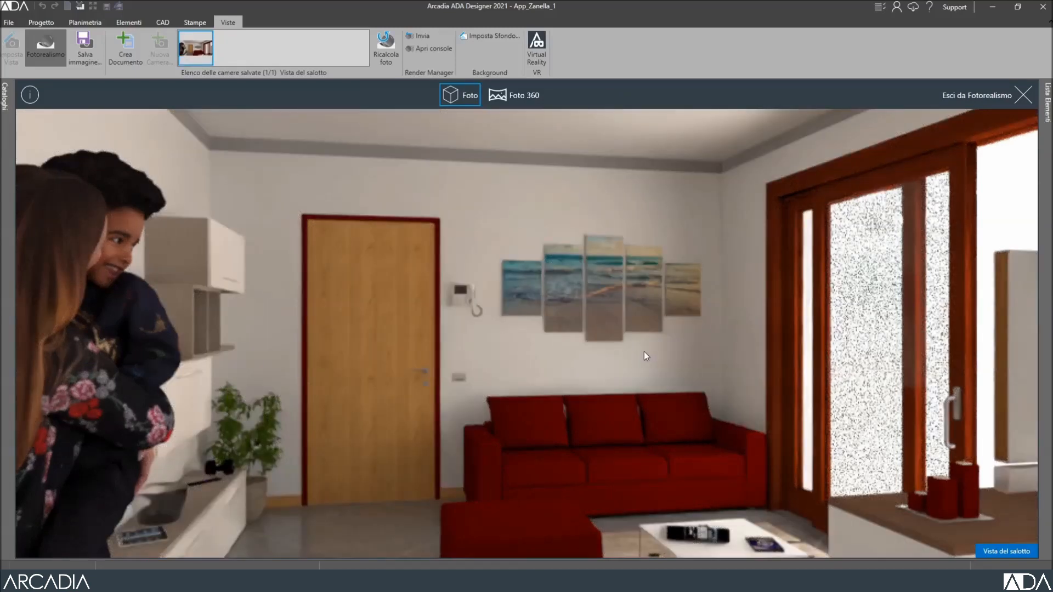
Exit photorealism, try a higher intensity on the panel light outside the living-room window, cancel the change and hide the lights.
{"action": "left_click", "coordinate": [1021, 97]}
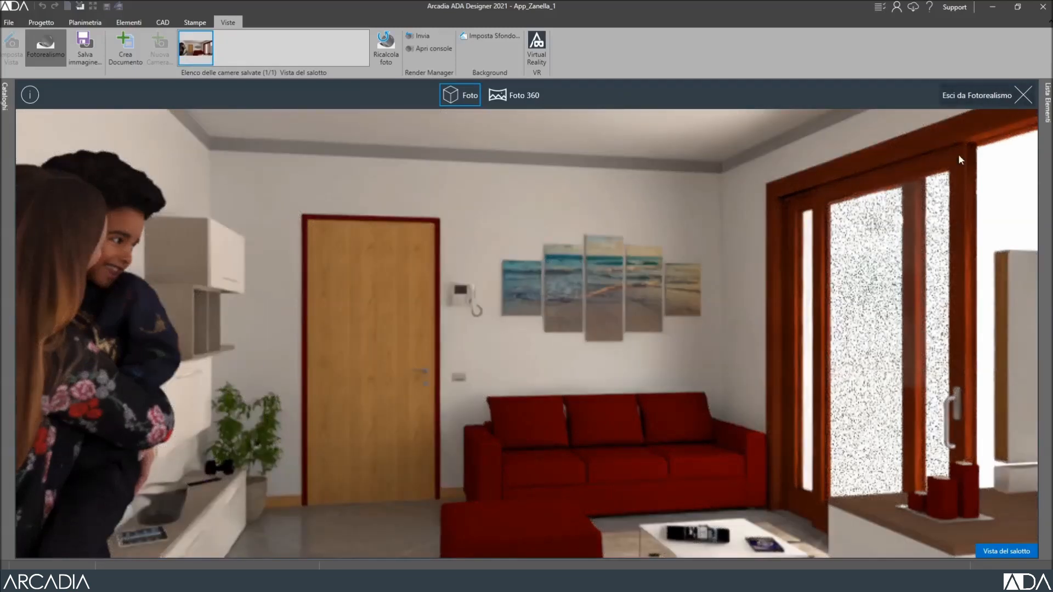
{"action": "middle_click_drag", "start_coordinate": [556, 498], "coordinate": [488, 396]}
{"action": "scroll", "coordinate": [517, 498], "scroll_direction": "down", "scroll_amount": 5}
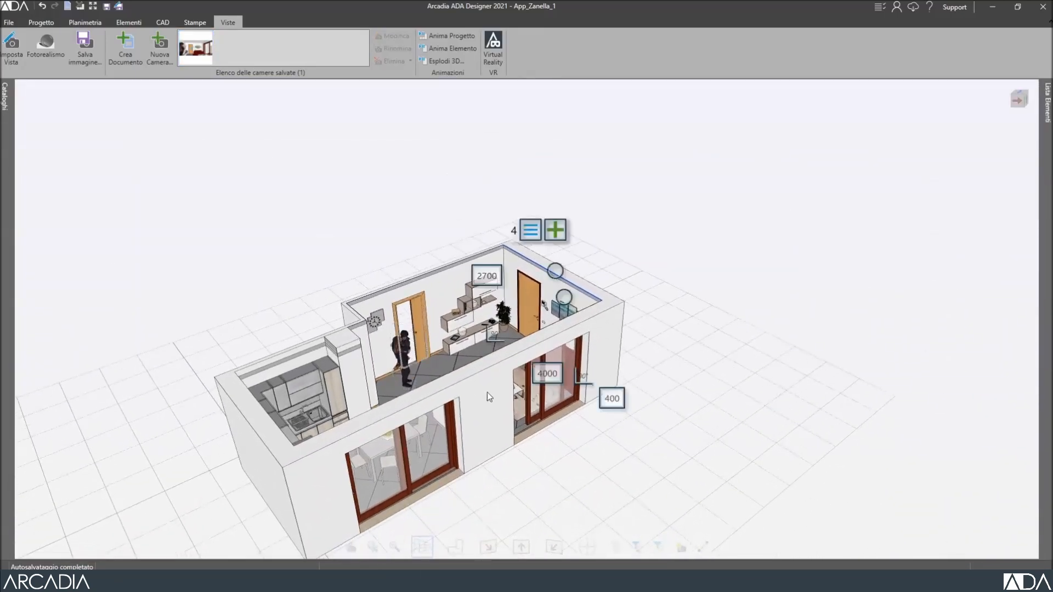
{"action": "left_click", "coordinate": [682, 548]}
{"action": "left_click", "coordinate": [558, 409]}
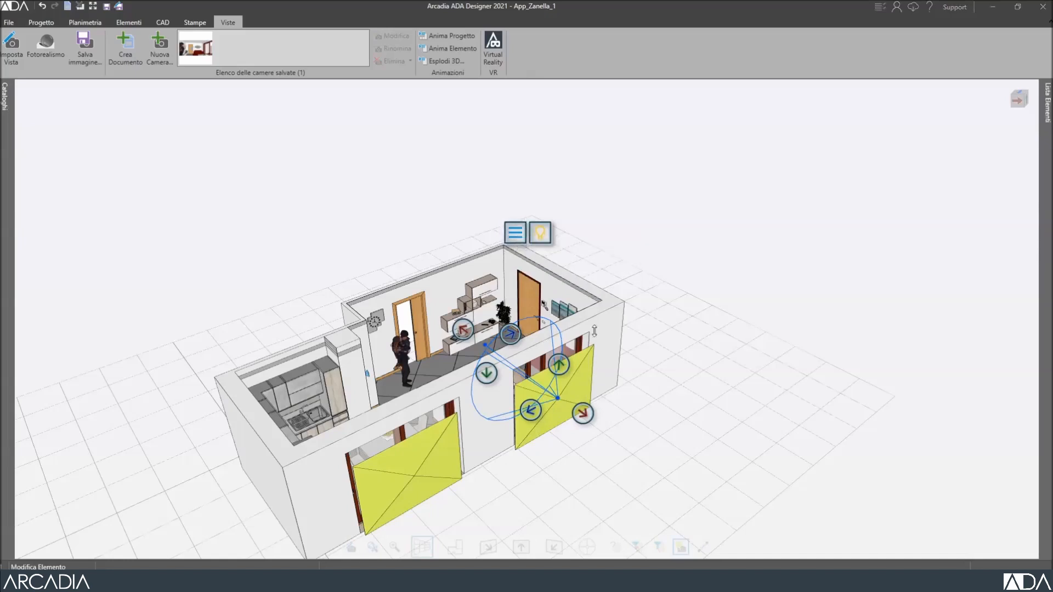
{"action": "left_click", "coordinate": [540, 232]}
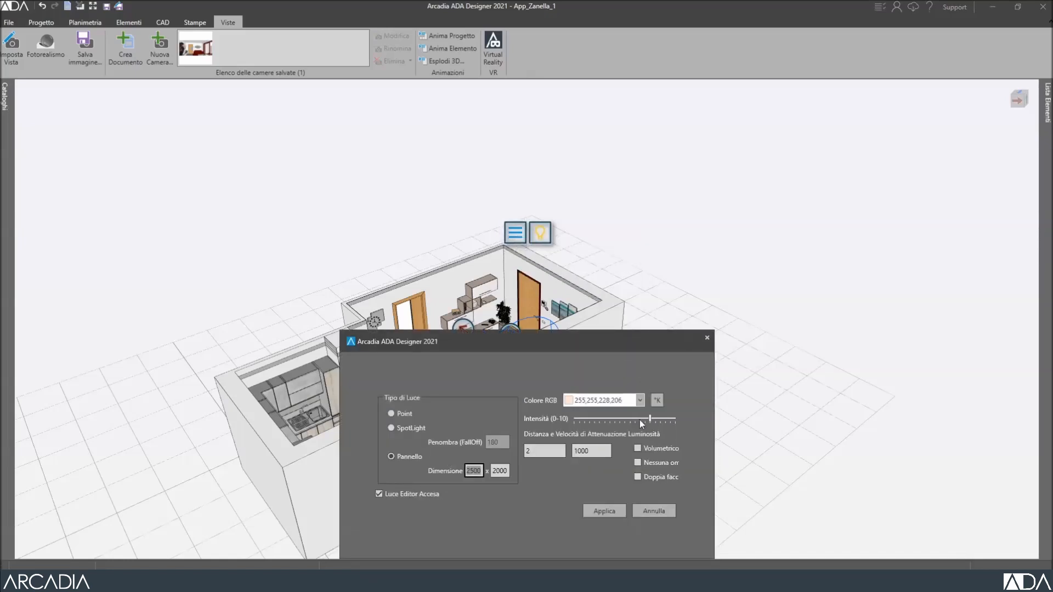
{"action": "left_click_drag", "start_coordinate": [652, 420], "coordinate": [689, 428]}
{"action": "left_click", "coordinate": [654, 511]}
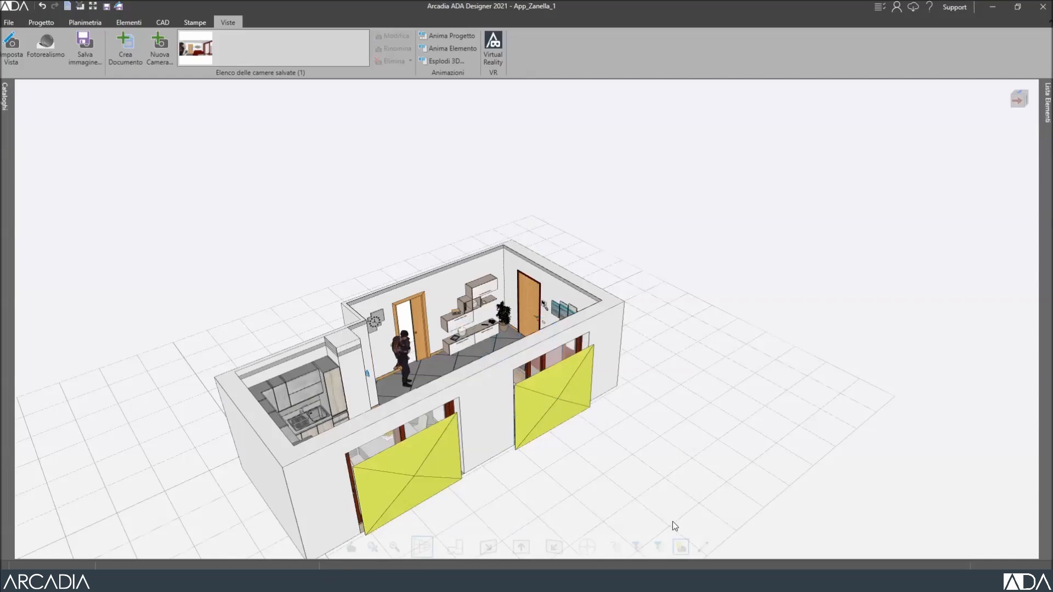
{"action": "left_click", "coordinate": [680, 548]}
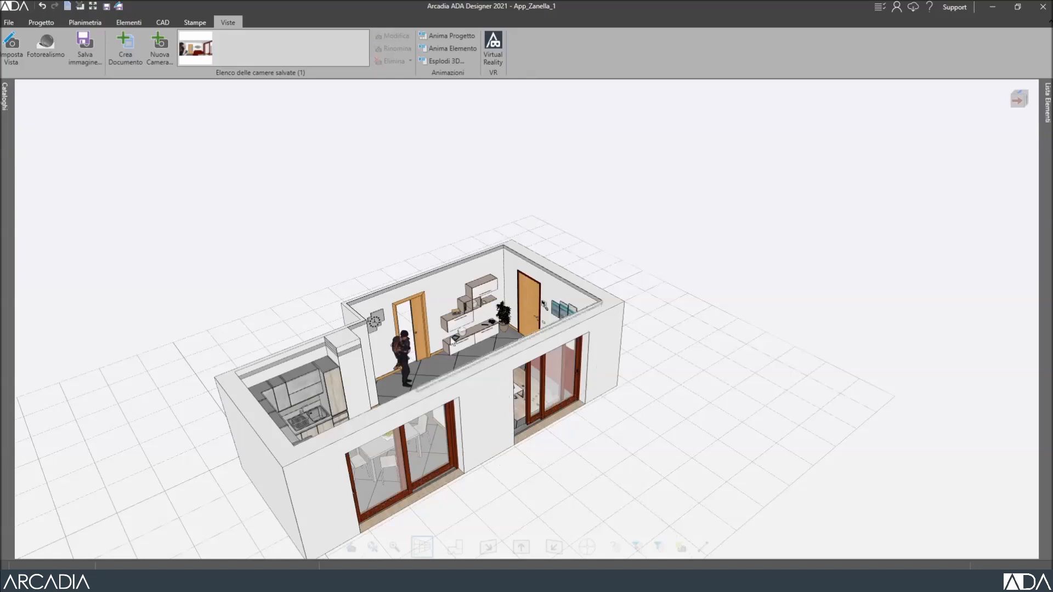
Reopen the "Vista del salotto" photorealistic render's settings and enable sunlight with a direction of 225 degrees.
{"action": "left_click", "coordinate": [196, 48]}
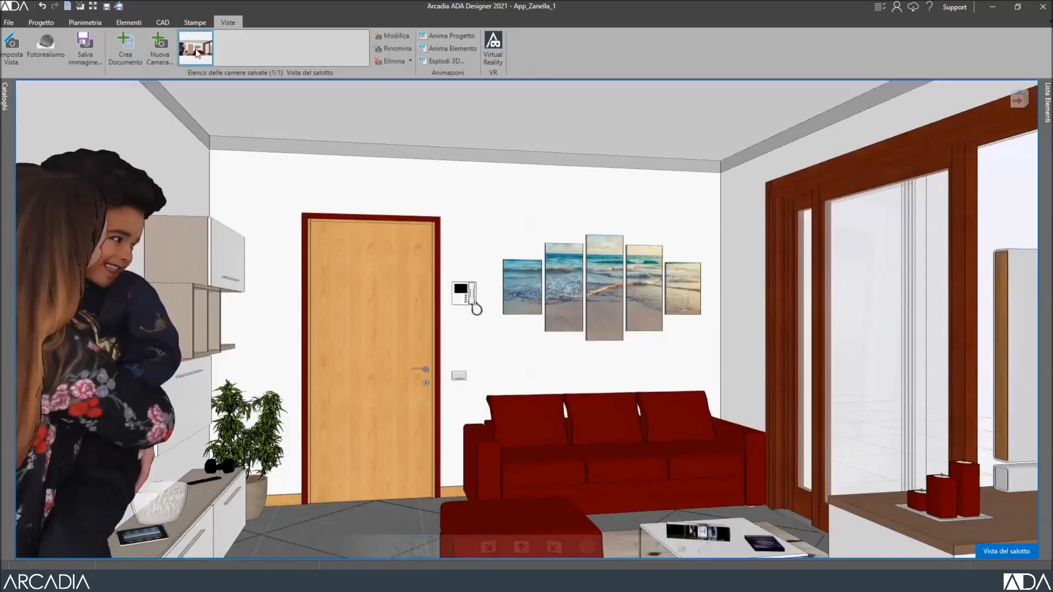
{"action": "left_click", "coordinate": [43, 54]}
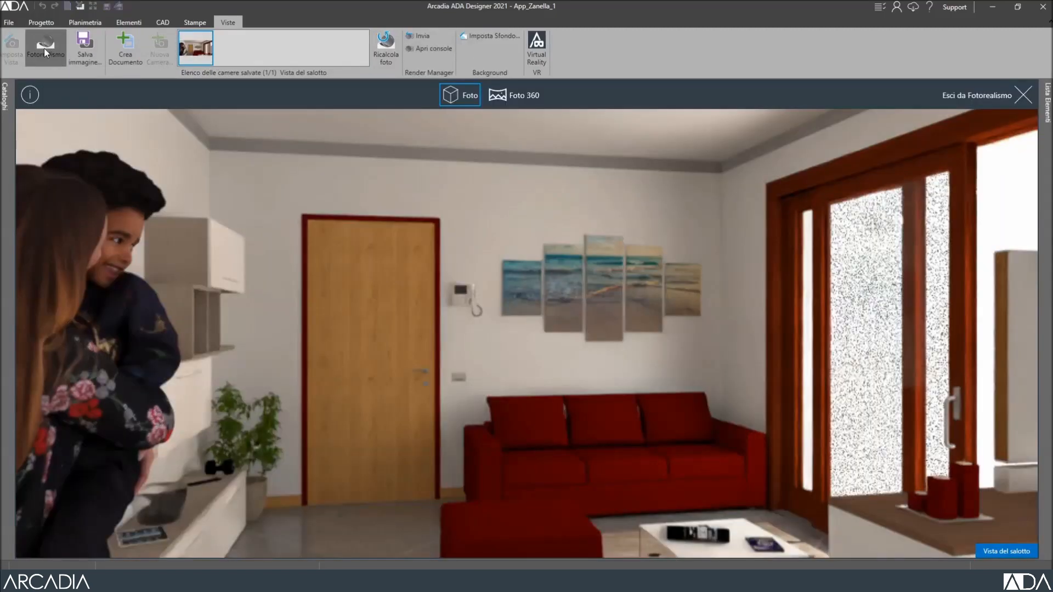
{"action": "left_click", "coordinate": [382, 53]}
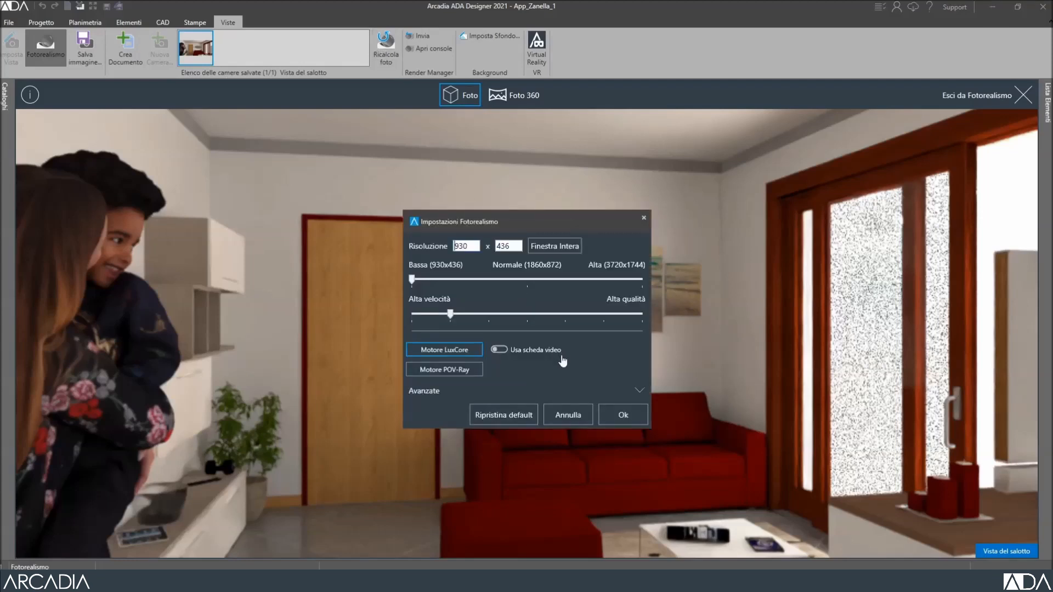
{"action": "left_click", "coordinate": [453, 390]}
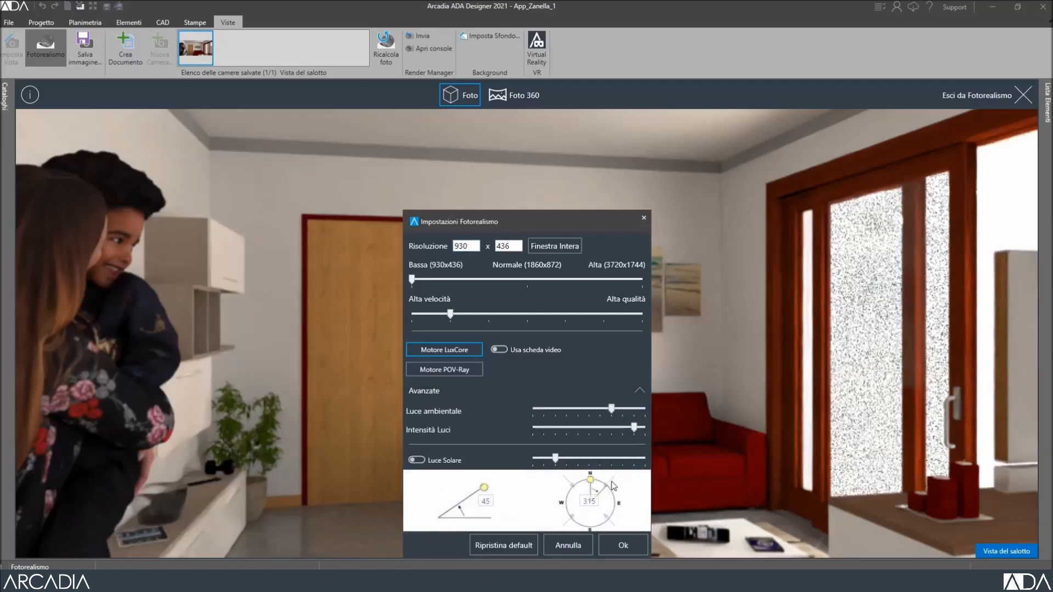
{"action": "left_click", "coordinate": [420, 461]}
{"action": "left_click", "coordinate": [614, 516]}
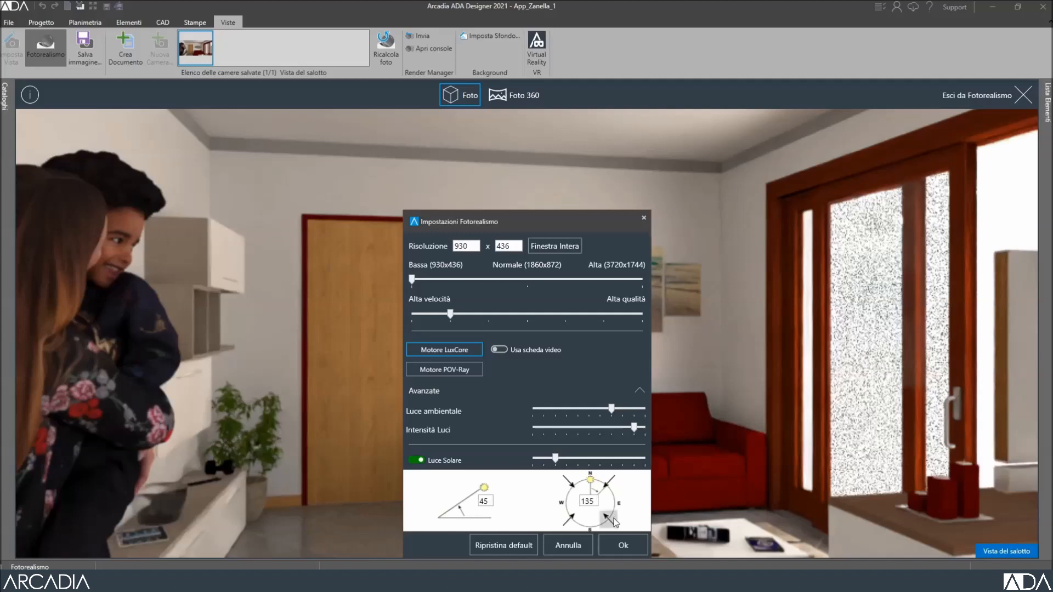
{"action": "left_click", "coordinate": [570, 520]}
{"action": "left_click_drag", "start_coordinate": [592, 504], "coordinate": [569, 505]}
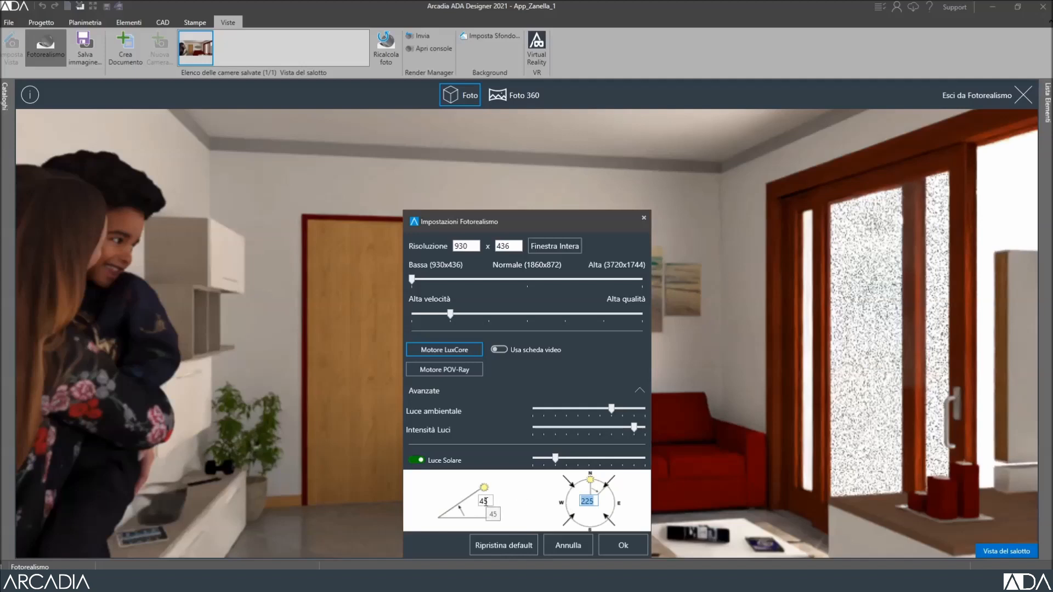
Set the sun's elevation angle to 30 degrees, raise the sunlight intensity slightly and recalculate the photo.
{"action": "left_click_drag", "start_coordinate": [485, 500], "coordinate": [475, 504]}
{"action": "type", "text": "30"}
{"action": "left_click_drag", "start_coordinate": [556, 459], "coordinate": [567, 459]}
{"action": "left_click", "coordinate": [623, 545]}
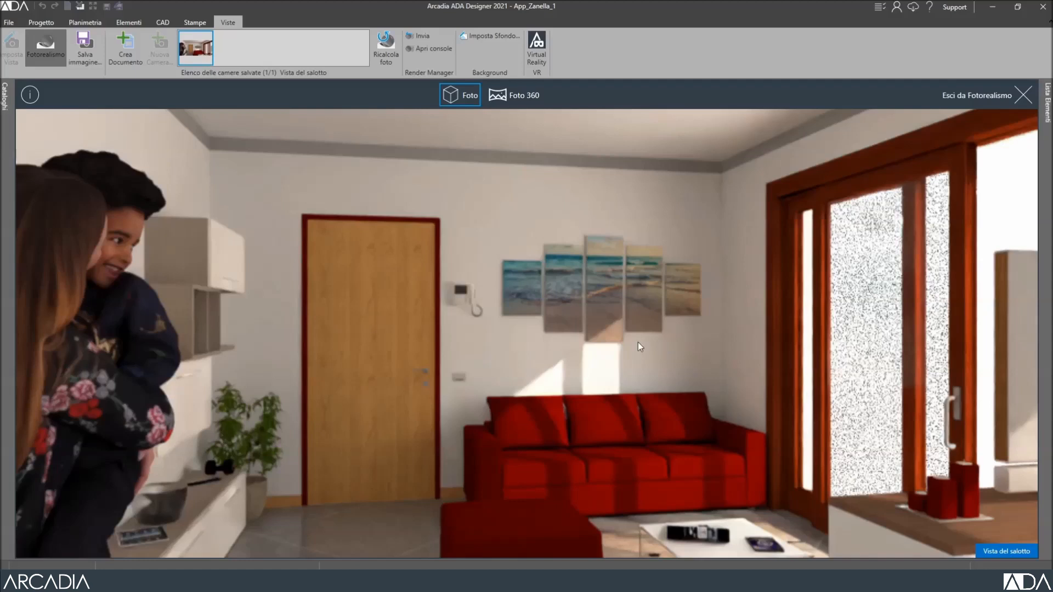
Reopen the render settings, try the full-window and high 3722x1744 resolutions, and set the resolution to normal, 1861x872.
{"action": "left_click", "coordinate": [390, 48]}
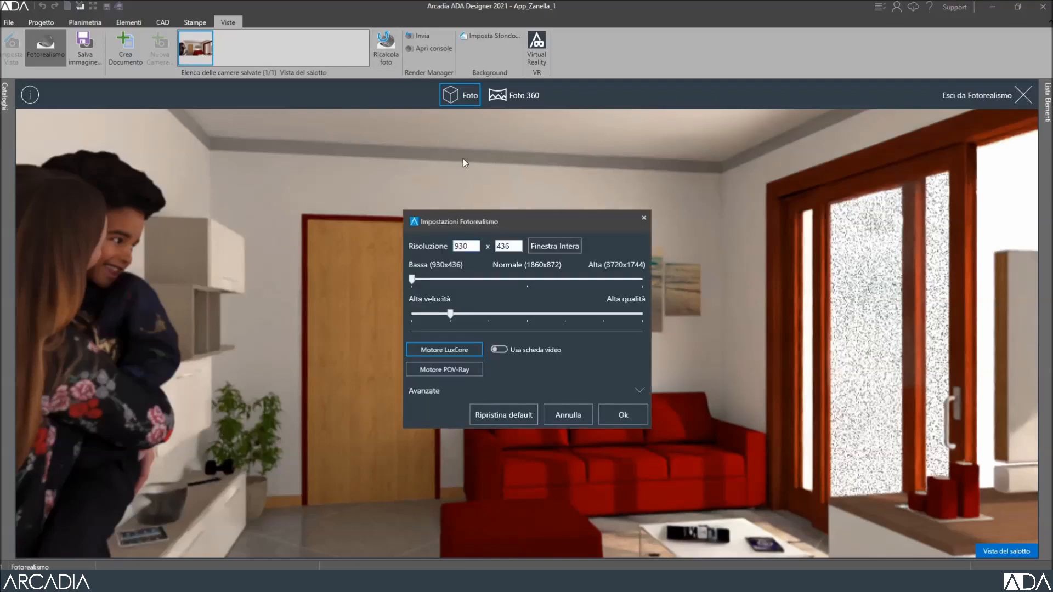
{"action": "left_click", "coordinate": [551, 250]}
{"action": "left_click_drag", "start_coordinate": [527, 279], "coordinate": [642, 280]}
{"action": "left_click", "coordinate": [476, 246]}
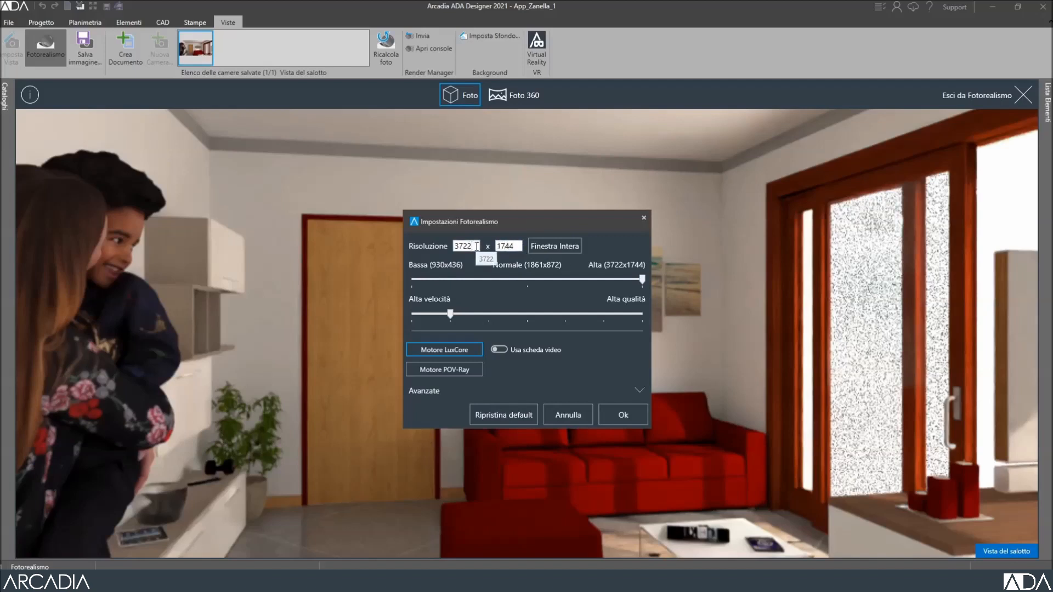
{"action": "left_click", "coordinate": [476, 246]}
{"action": "double_click", "coordinate": [471, 246]}
{"action": "double_click", "coordinate": [506, 245]}
{"action": "left_click_drag", "start_coordinate": [643, 280], "coordinate": [537, 279]}
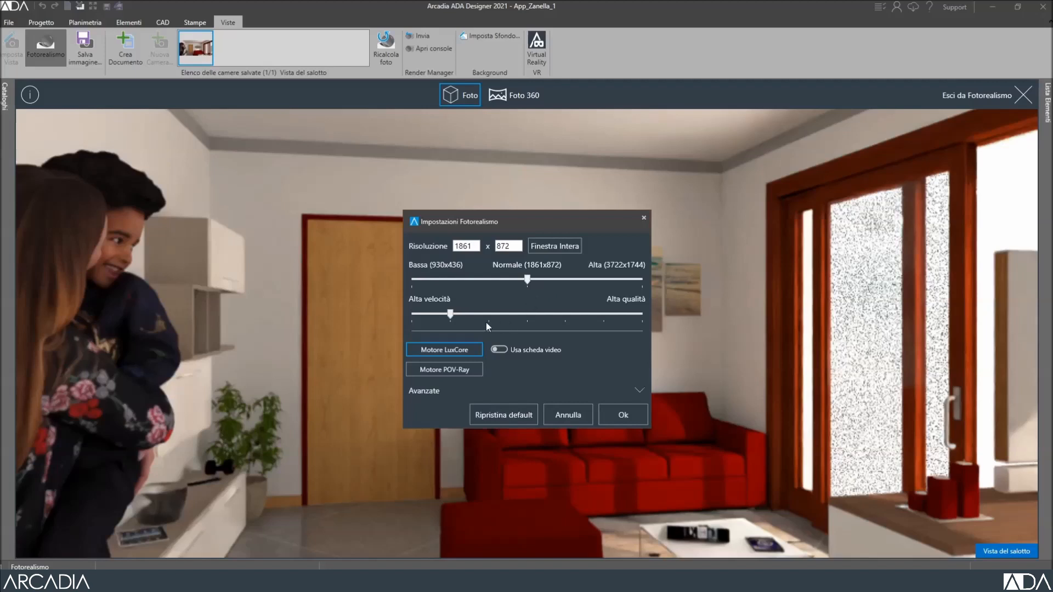
Render the photo with LuxCore at mid-scale quality and graphics card use enabled, and stop the rendering early.
{"action": "left_click_drag", "start_coordinate": [450, 315], "coordinate": [527, 315]}
{"action": "left_click", "coordinate": [500, 350]}
{"action": "left_click", "coordinate": [621, 415]}
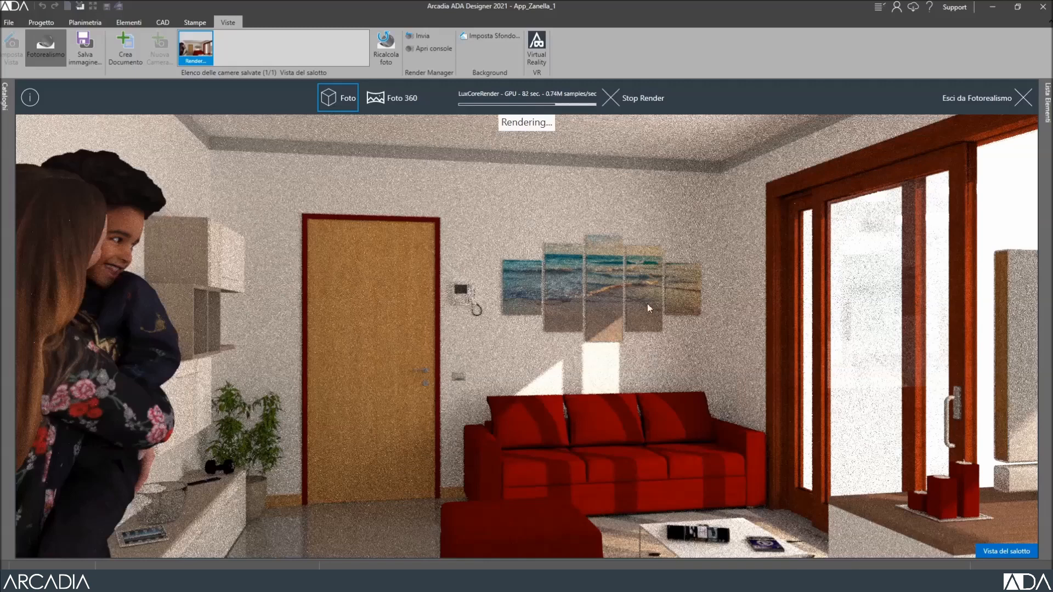
{"action": "left_click", "coordinate": [611, 97]}
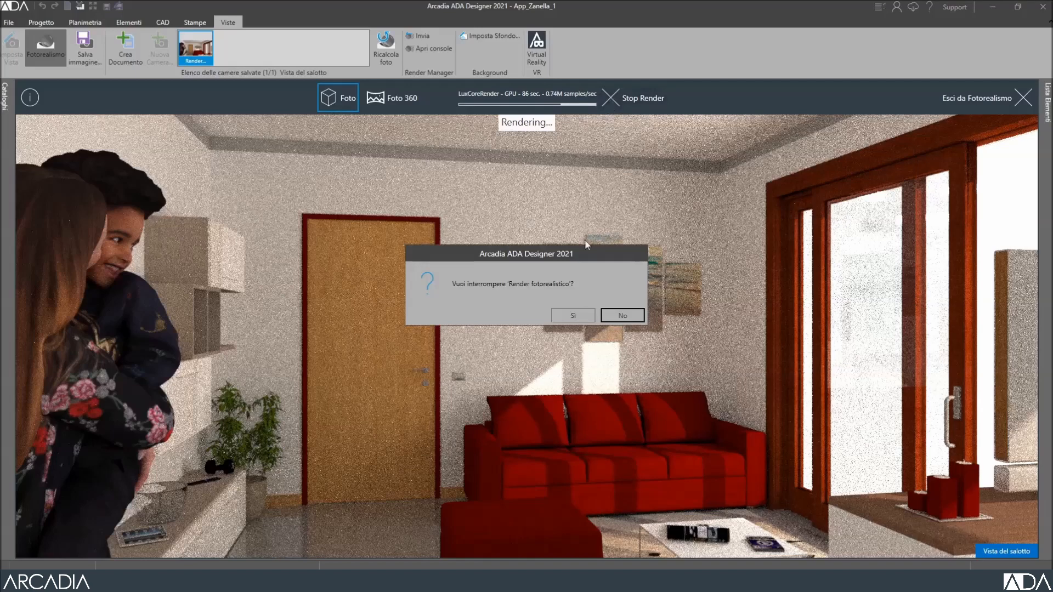
{"action": "left_click", "coordinate": [569, 315]}
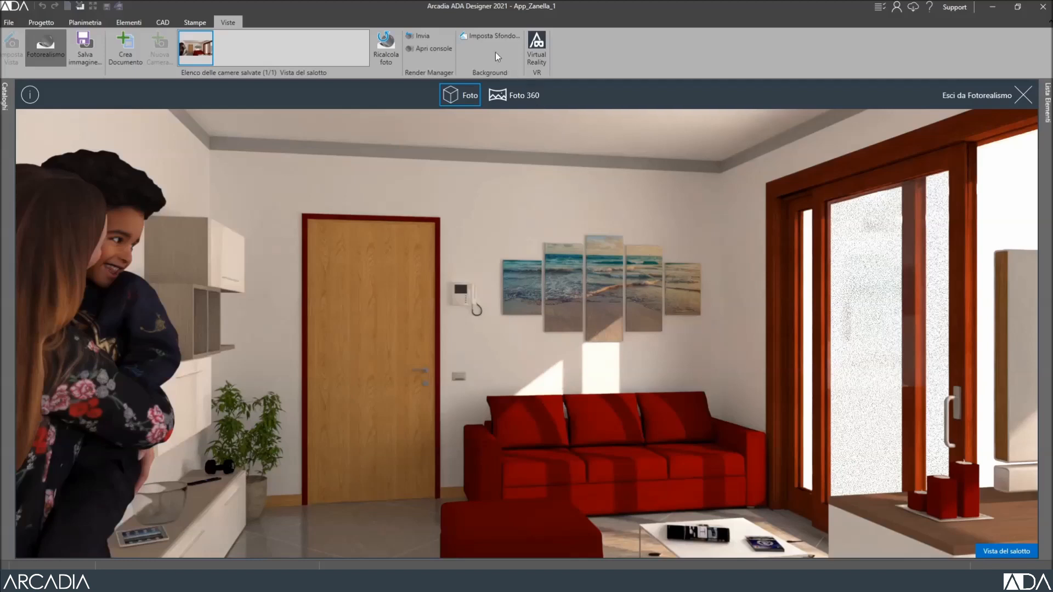
Set Garden_01.jpg from the Pesaggi library folder as the render's background image.
{"action": "left_click", "coordinate": [482, 36]}
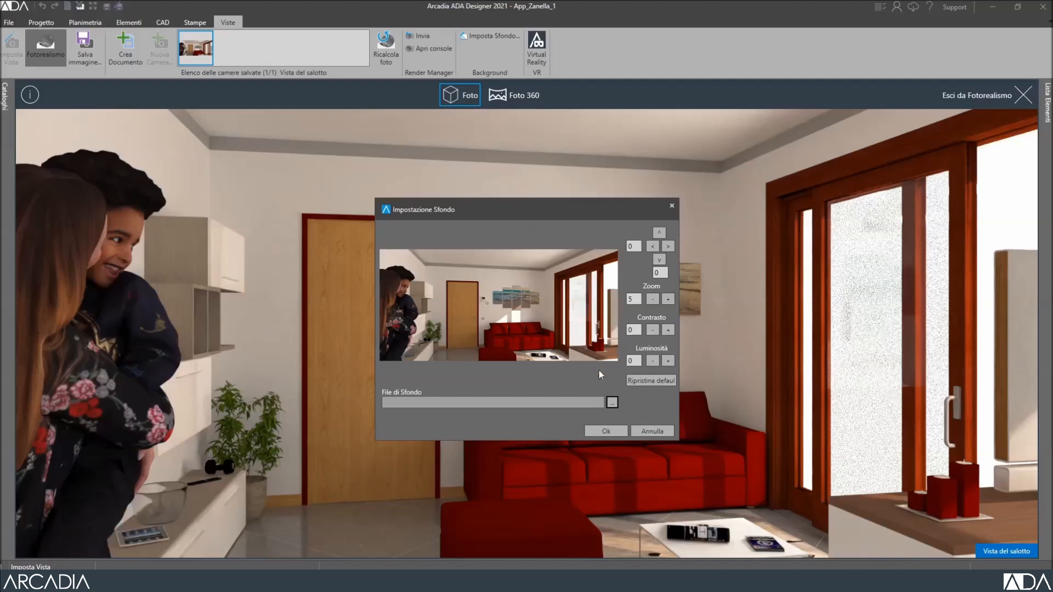
{"action": "left_click", "coordinate": [611, 402]}
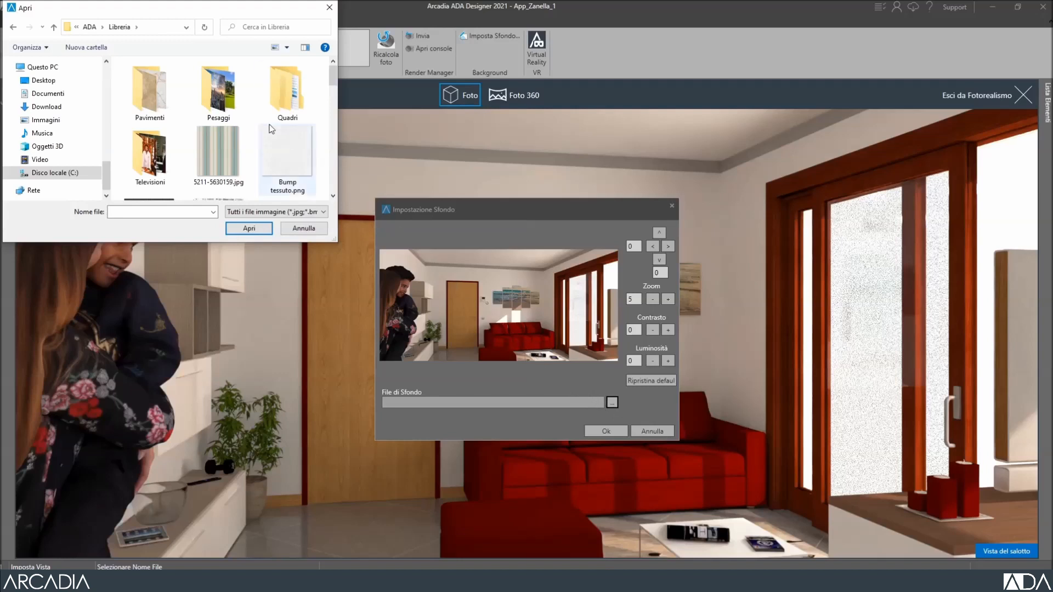
{"action": "double_click", "coordinate": [233, 104]}
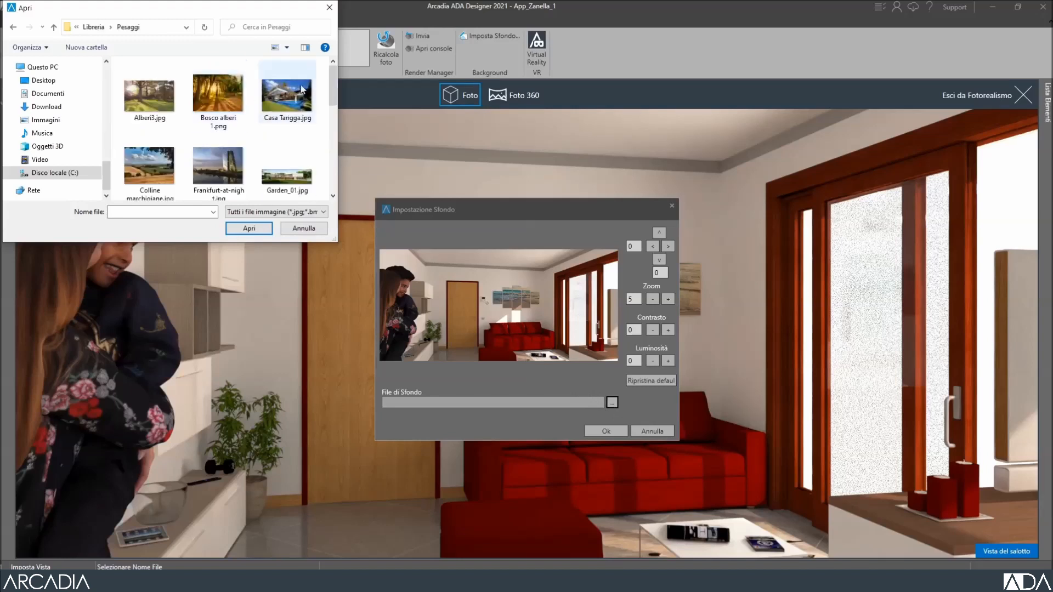
{"action": "left_click_drag", "start_coordinate": [332, 78], "coordinate": [350, 90]}
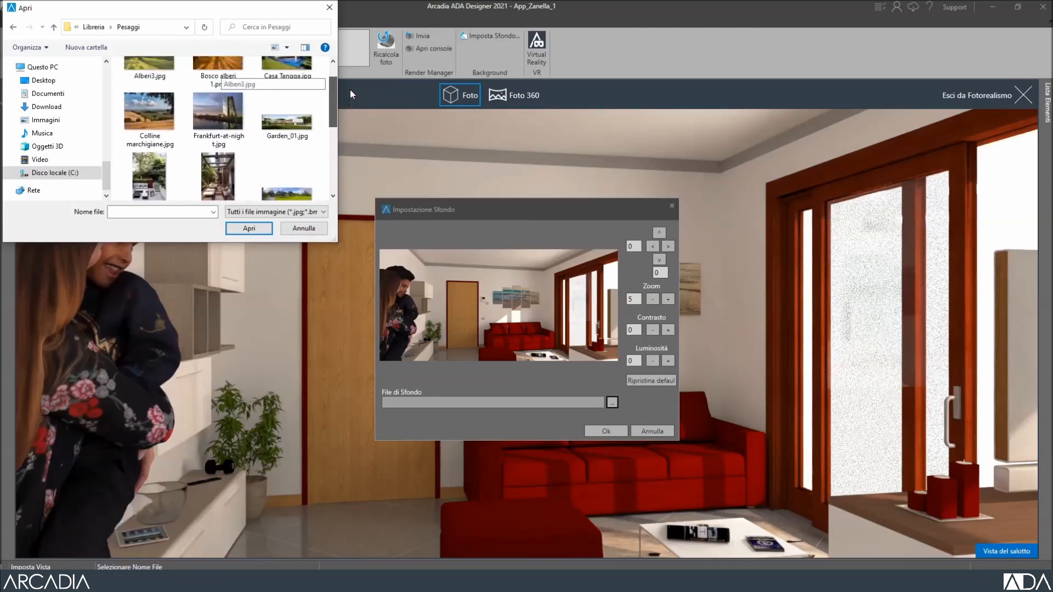
{"action": "left_click", "coordinate": [279, 122]}
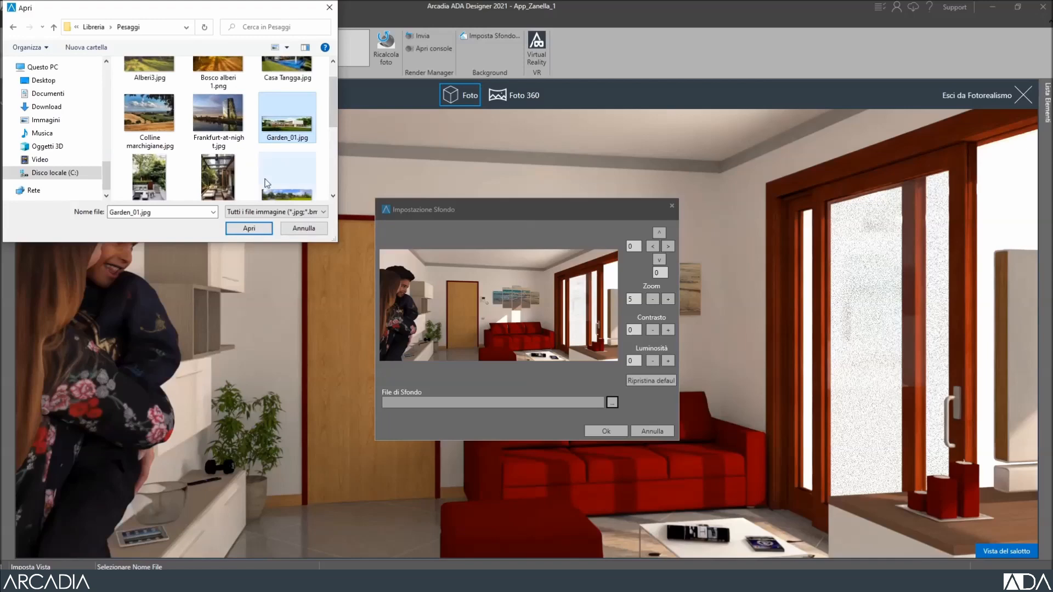
{"action": "left_click", "coordinate": [261, 229]}
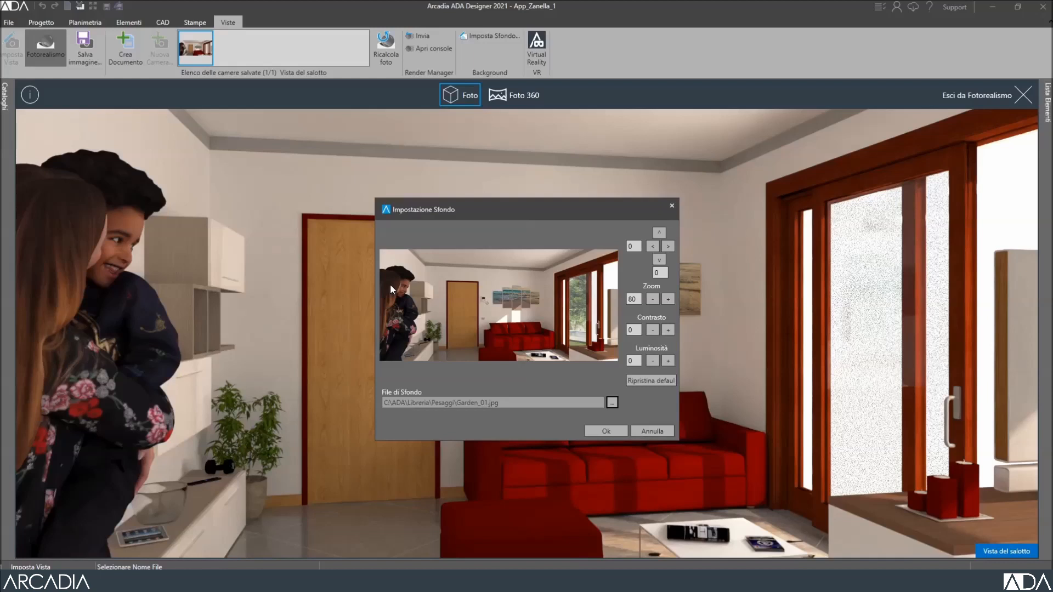
Try a vertical offset of -15 for the background image and return it to 0.
{"action": "left_click", "coordinate": [659, 232]}
{"action": "left_click", "coordinate": [659, 232]}
{"action": "left_click", "coordinate": [659, 232]}
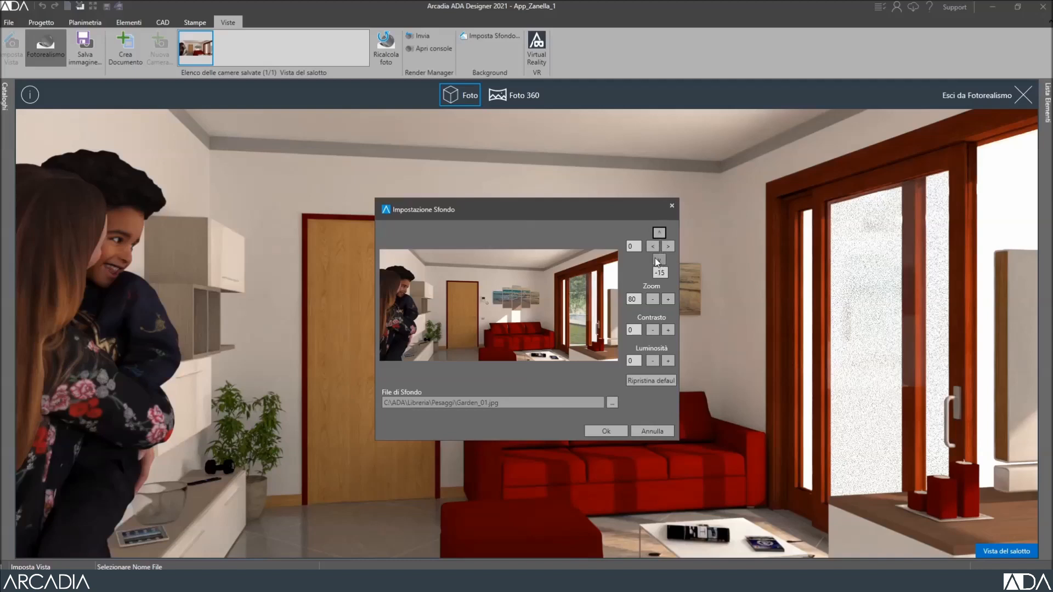
{"action": "left_click", "coordinate": [657, 259]}
{"action": "left_click", "coordinate": [657, 259]}
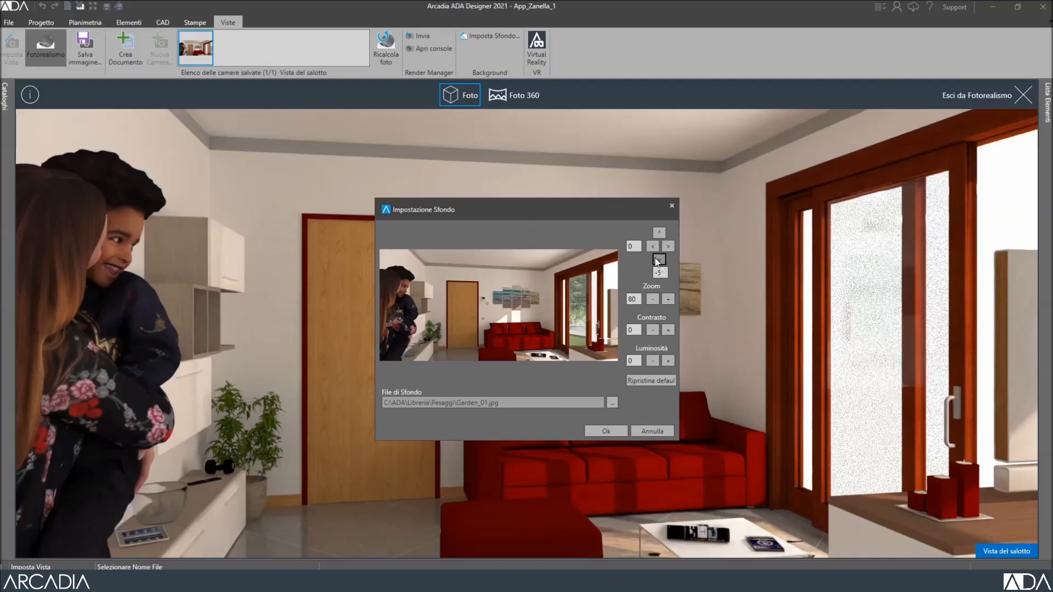
{"action": "left_click", "coordinate": [657, 259]}
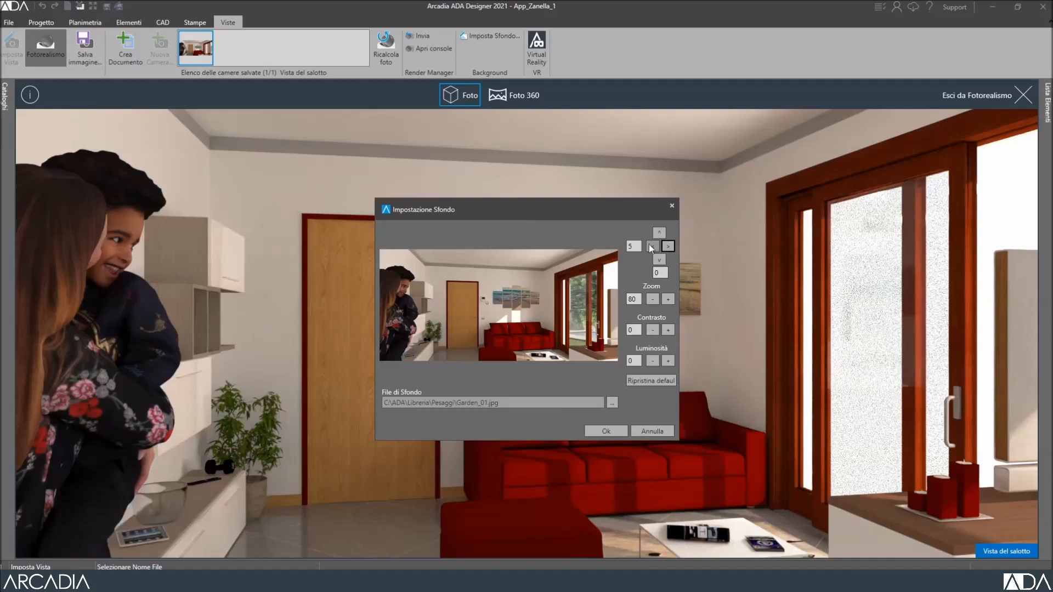
Adjust the background image's horizontal offset to 15.
{"action": "left_click", "coordinate": [652, 246]}
{"action": "left_click", "coordinate": [667, 246]}
{"action": "left_click", "coordinate": [667, 246]}
{"action": "left_click", "coordinate": [667, 247]}
{"action": "left_click", "coordinate": [667, 246]}
{"action": "left_click", "coordinate": [668, 246]}
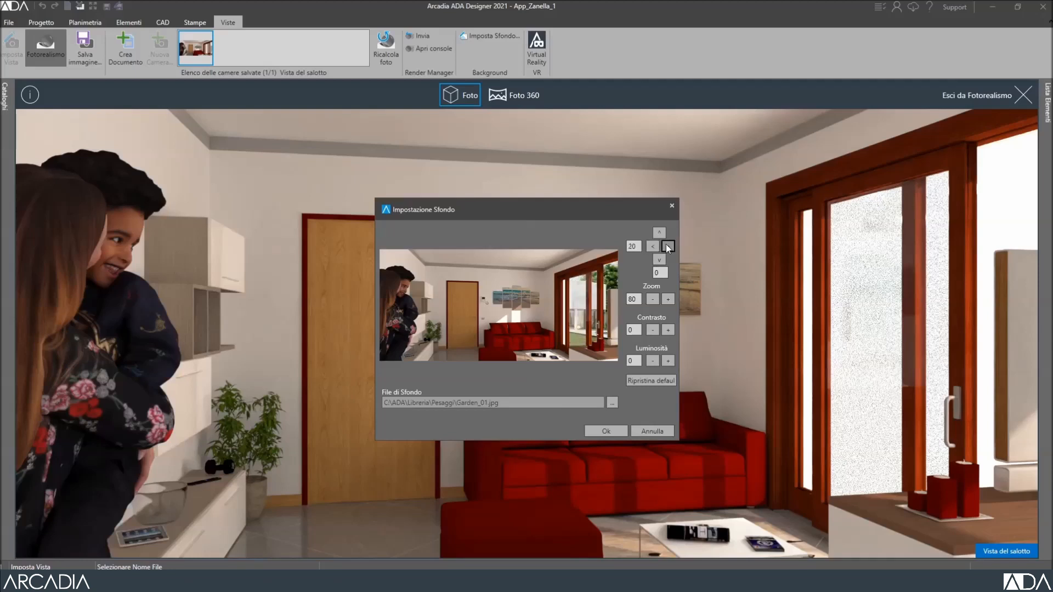
{"action": "left_click", "coordinate": [653, 246]}
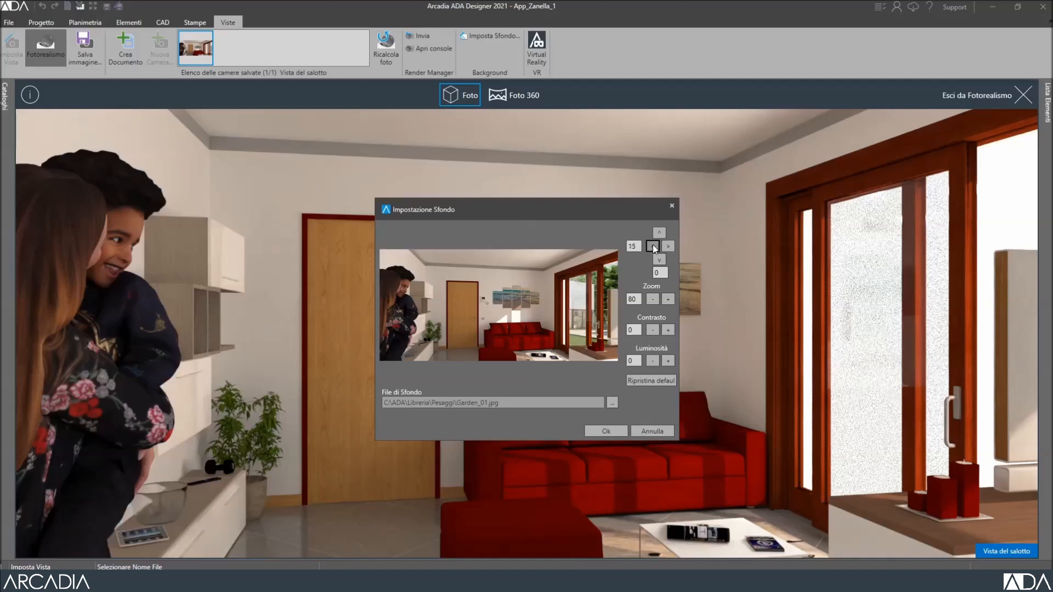
Try smaller and larger background zoom values and set the zoom to 85.
{"action": "left_click", "coordinate": [652, 300]}
{"action": "left_click", "coordinate": [652, 299]}
{"action": "left_click", "coordinate": [669, 300]}
{"action": "left_click", "coordinate": [669, 300]}
{"action": "left_click", "coordinate": [668, 300]}
{"action": "left_click", "coordinate": [668, 300]}
{"action": "left_click", "coordinate": [653, 300]}
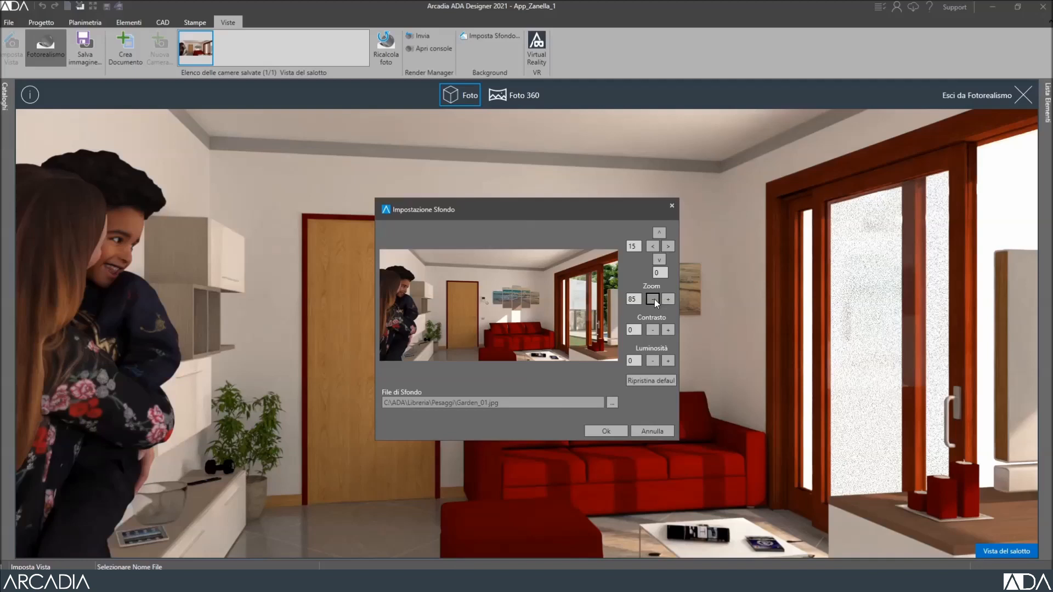
Try different contrast and brightness values for the background image and apply the background settings.
{"action": "left_click", "coordinate": [652, 330]}
{"action": "left_click", "coordinate": [666, 331]}
{"action": "left_click", "coordinate": [666, 332]}
{"action": "left_click", "coordinate": [664, 362]}
{"action": "left_click", "coordinate": [652, 361]}
{"action": "left_click", "coordinate": [607, 430]}
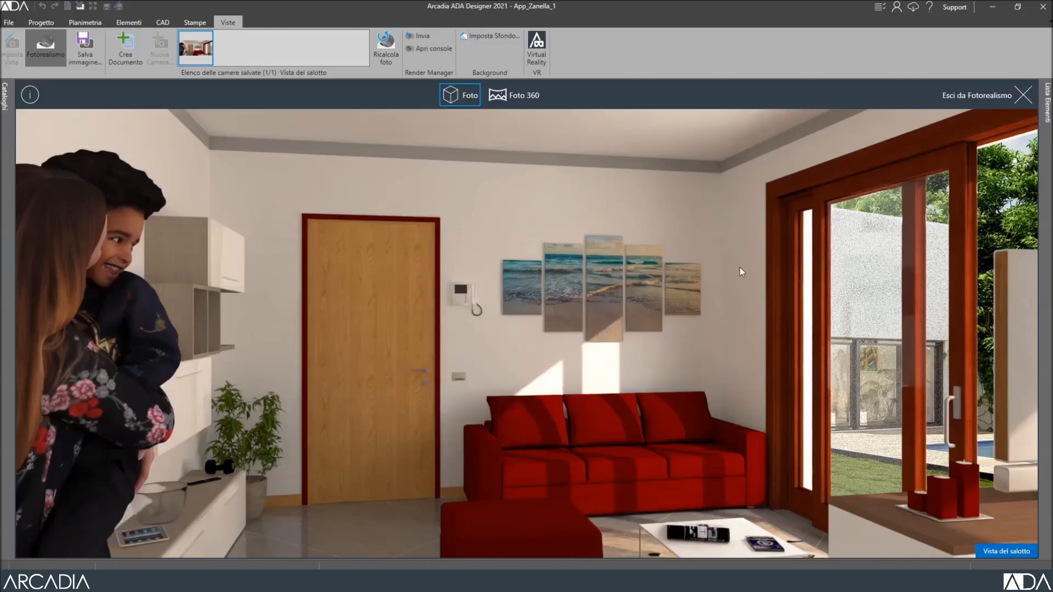
Exit photorealism and frame the kitchen corner from above in the 3D model.
{"action": "left_click", "coordinate": [1021, 97]}
{"action": "left_click", "coordinate": [629, 450]}
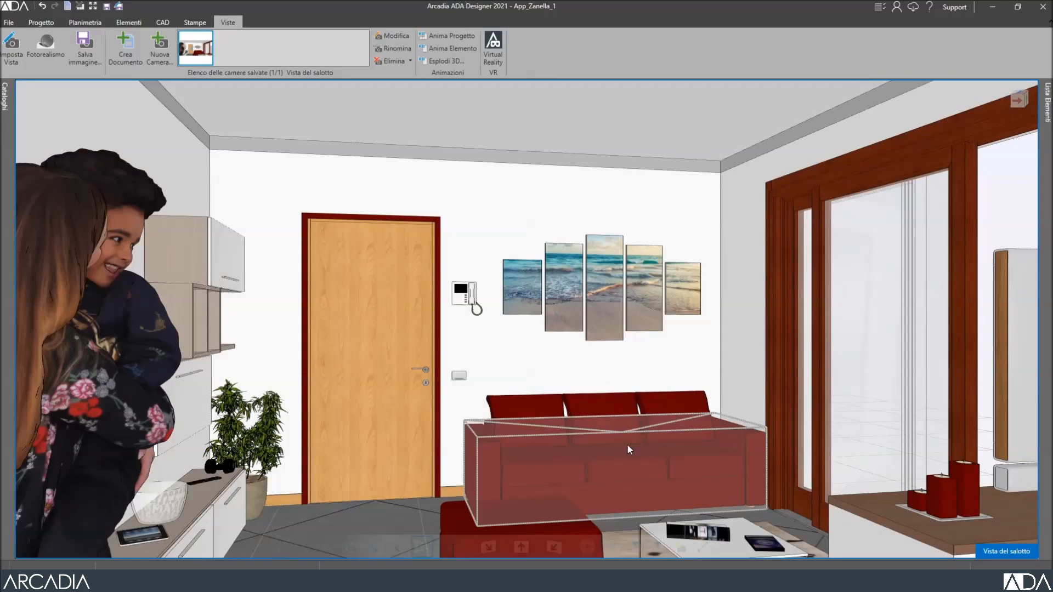
{"action": "middle_click_drag", "start_coordinate": [552, 511], "coordinate": [316, 464]}
{"action": "scroll", "coordinate": [314, 462], "scroll_direction": "down", "scroll_amount": 6}
{"action": "middle_click_drag", "start_coordinate": [434, 493], "coordinate": [559, 406]}
{"action": "middle_click_drag", "start_coordinate": [475, 492], "coordinate": [460, 559]}
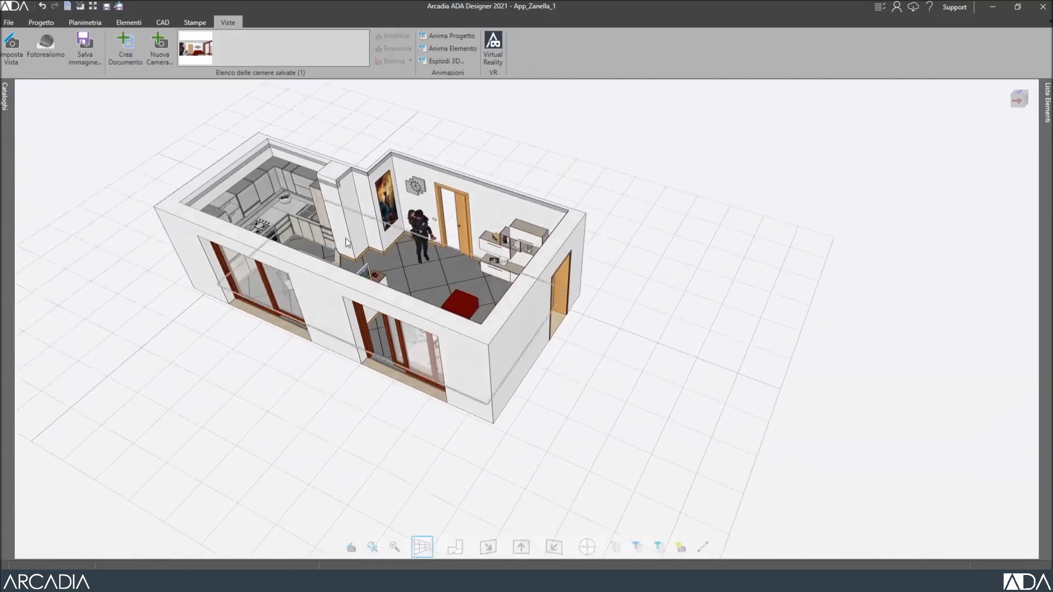
{"action": "scroll", "coordinate": [345, 370], "scroll_direction": "up", "scroll_amount": 4}
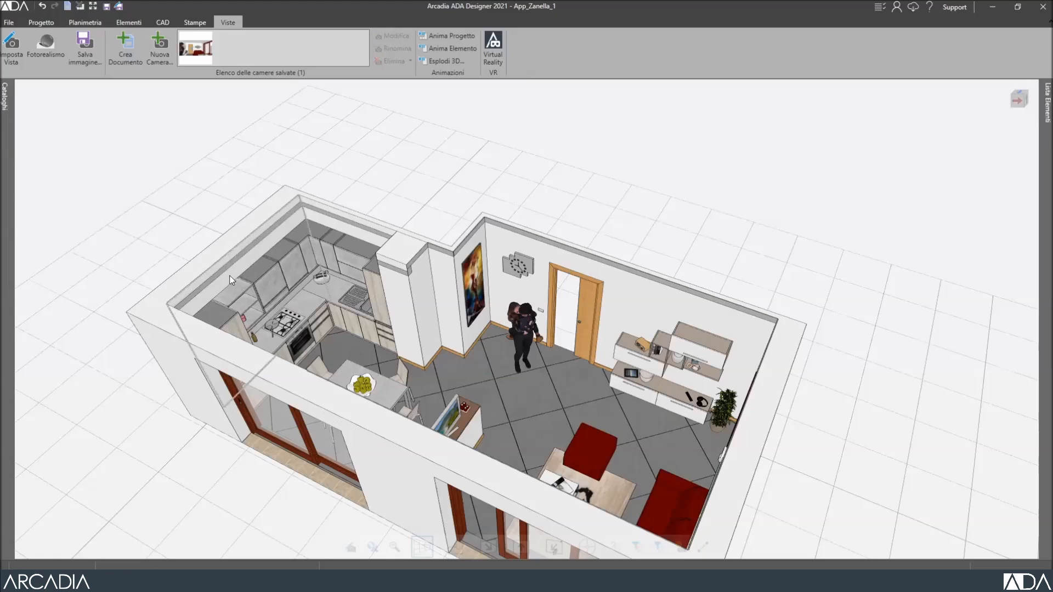
{"action": "scroll", "coordinate": [239, 302], "scroll_direction": "up", "scroll_amount": 2}
{"action": "scroll", "coordinate": [240, 304], "scroll_direction": "up", "scroll_amount": 3}
{"action": "middle_click_drag", "start_coordinate": [468, 518], "coordinate": [391, 473]}
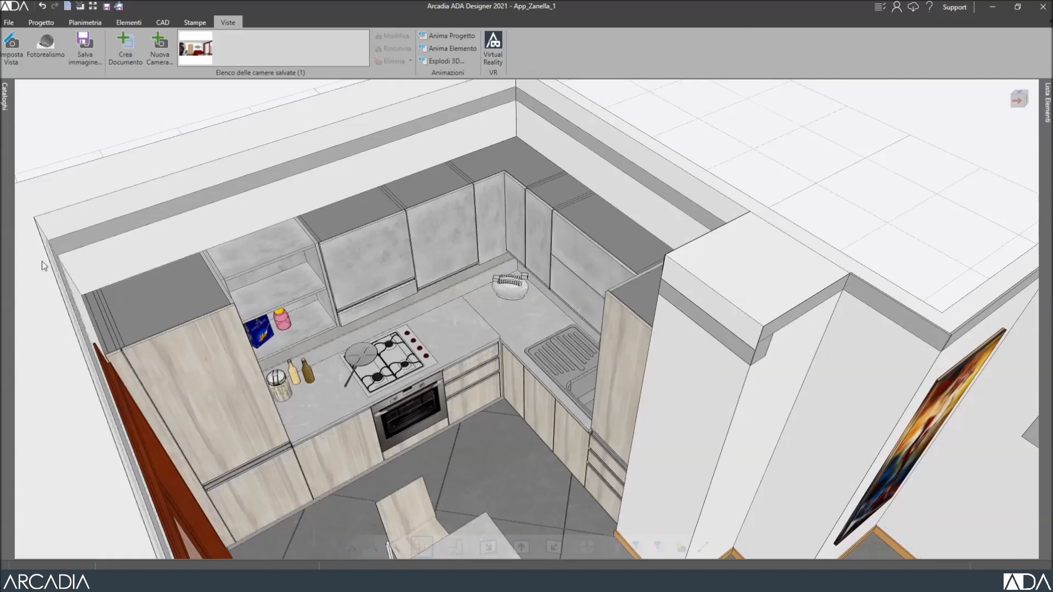
Place the single-colour box Ing001 from Elementi per progettazione over the worktop by the hob, 870 above the floor.
{"action": "left_click", "coordinate": [10, 104]}
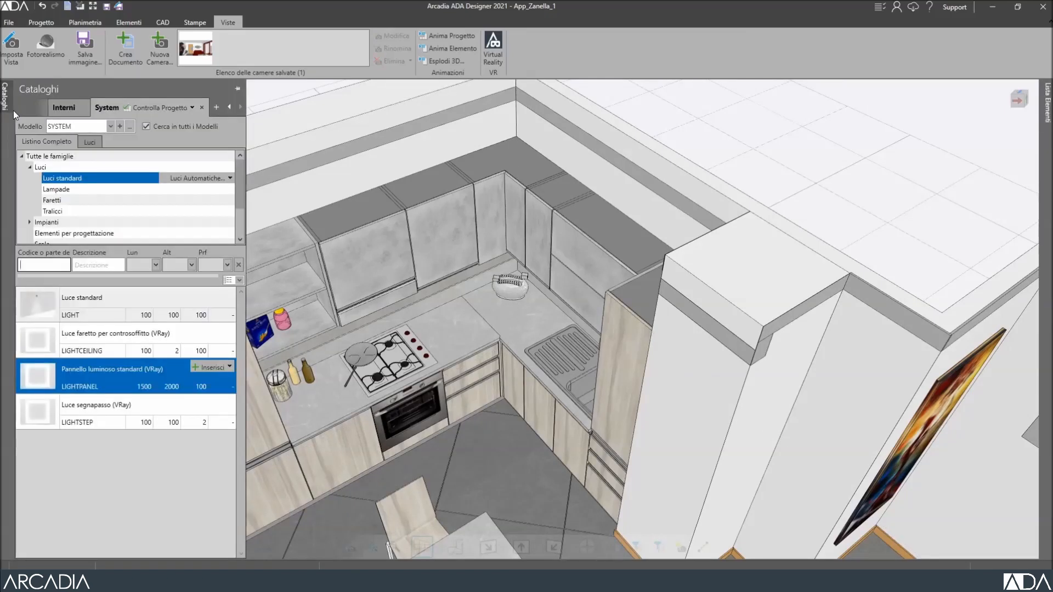
{"action": "left_click", "coordinate": [88, 234]}
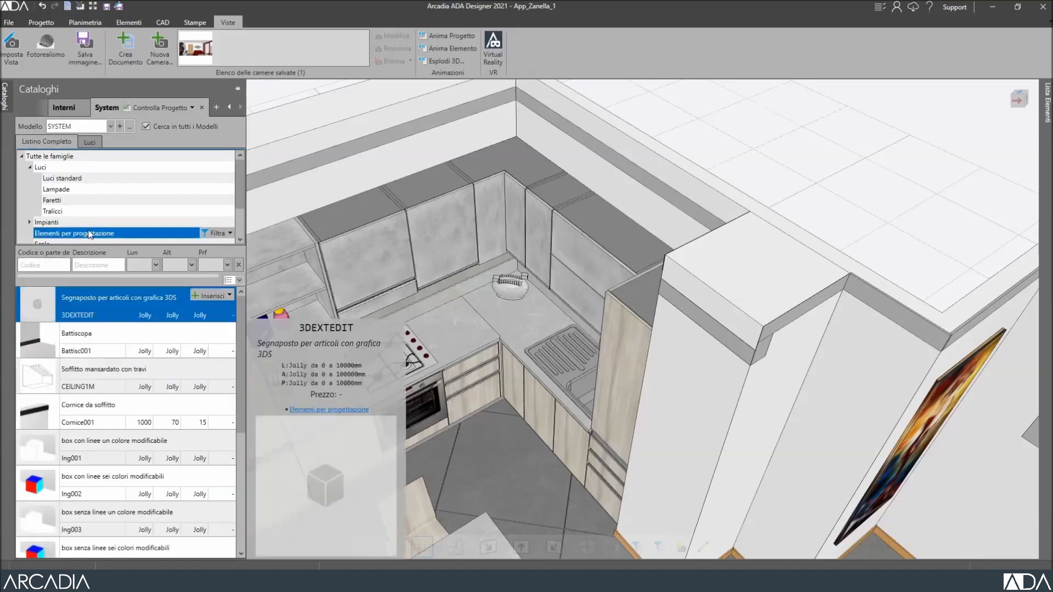
{"action": "left_click", "coordinate": [217, 445]}
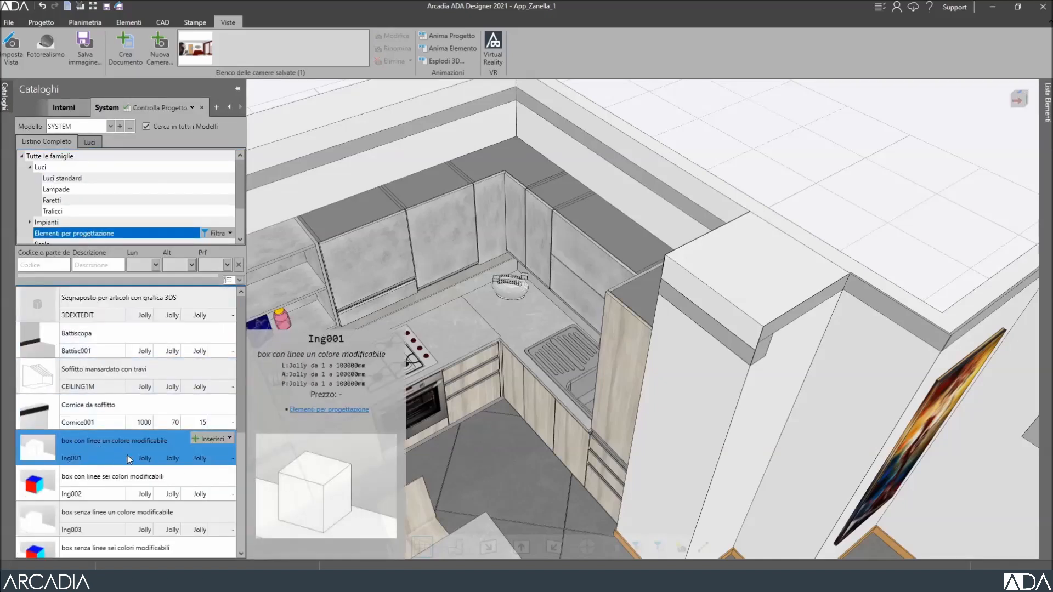
{"action": "left_click", "coordinate": [209, 440]}
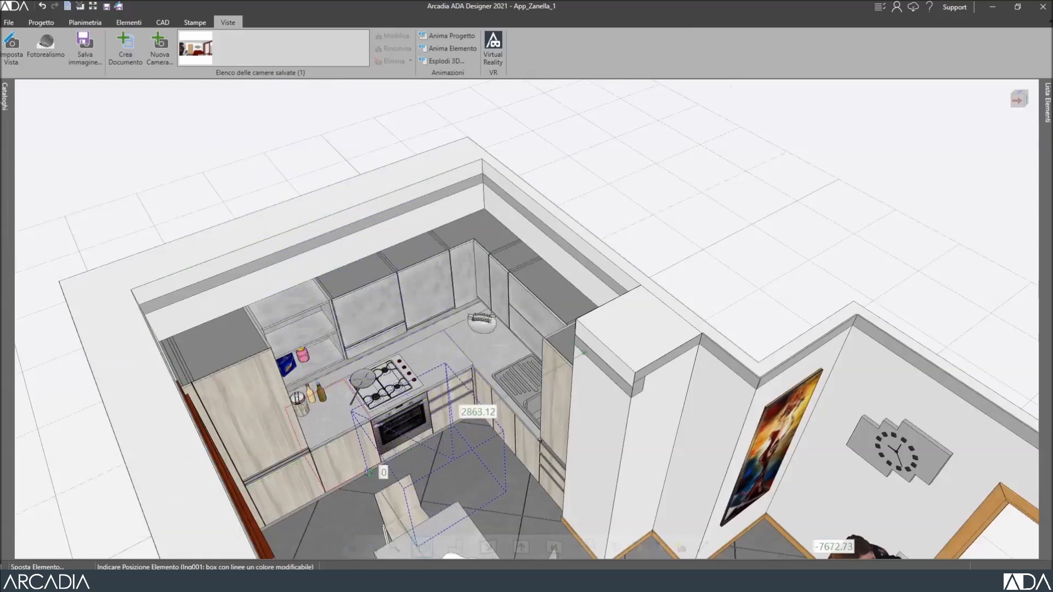
{"action": "left_click", "coordinate": [341, 407]}
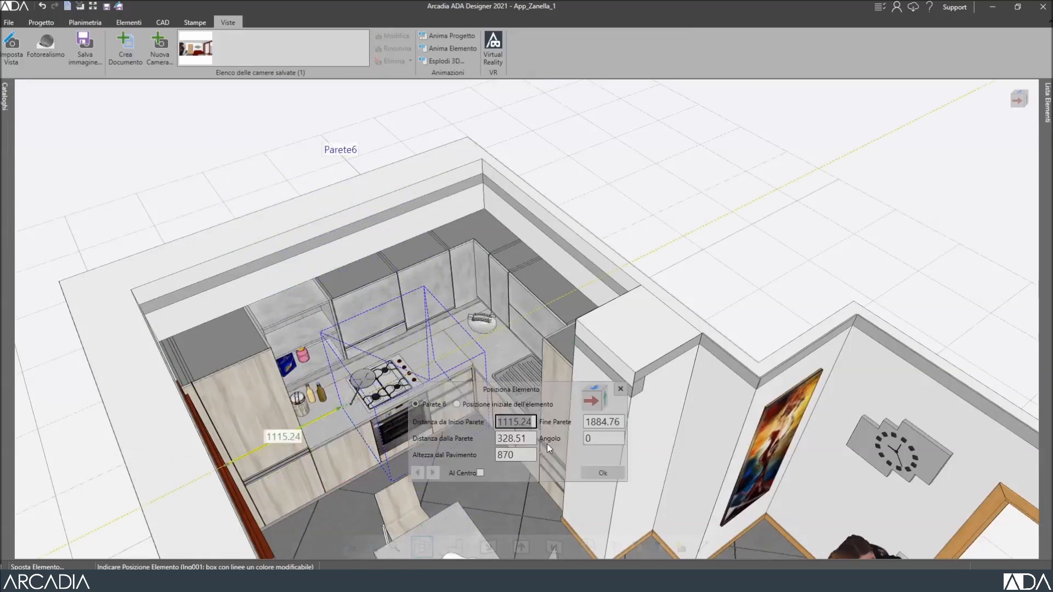
{"action": "left_click", "coordinate": [585, 473]}
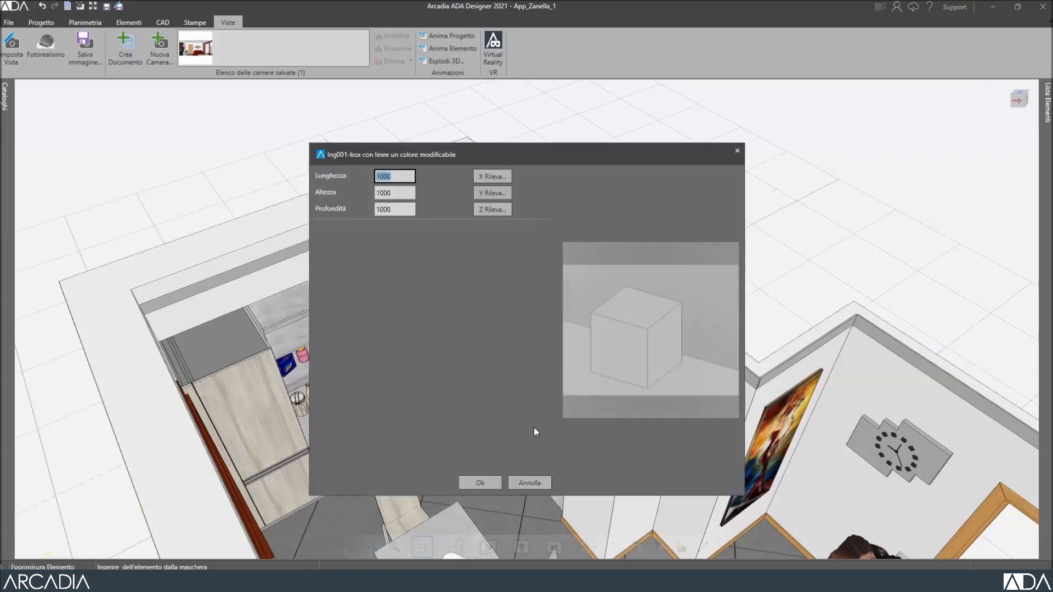
Set the box to length 500, height 2 and depth 10, and insert it despite the collision with the hob.
{"action": "type", "text": "500"}
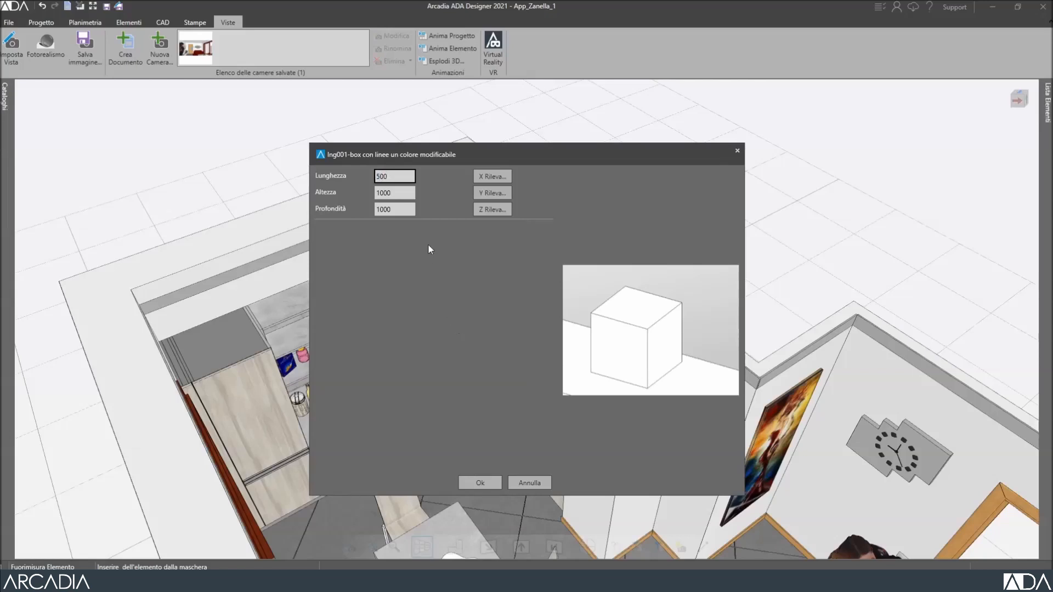
{"action": "left_click", "coordinate": [401, 193]}
{"action": "type", "text": "2"}
{"action": "left_click", "coordinate": [402, 210]}
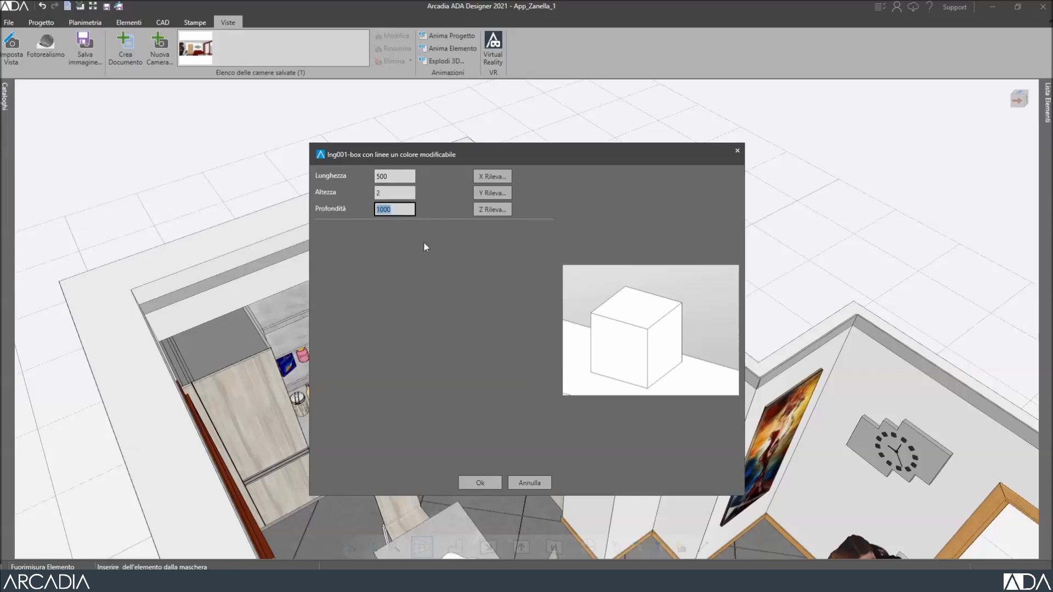
{"action": "type", "text": "10"}
{"action": "left_click", "coordinate": [480, 483]}
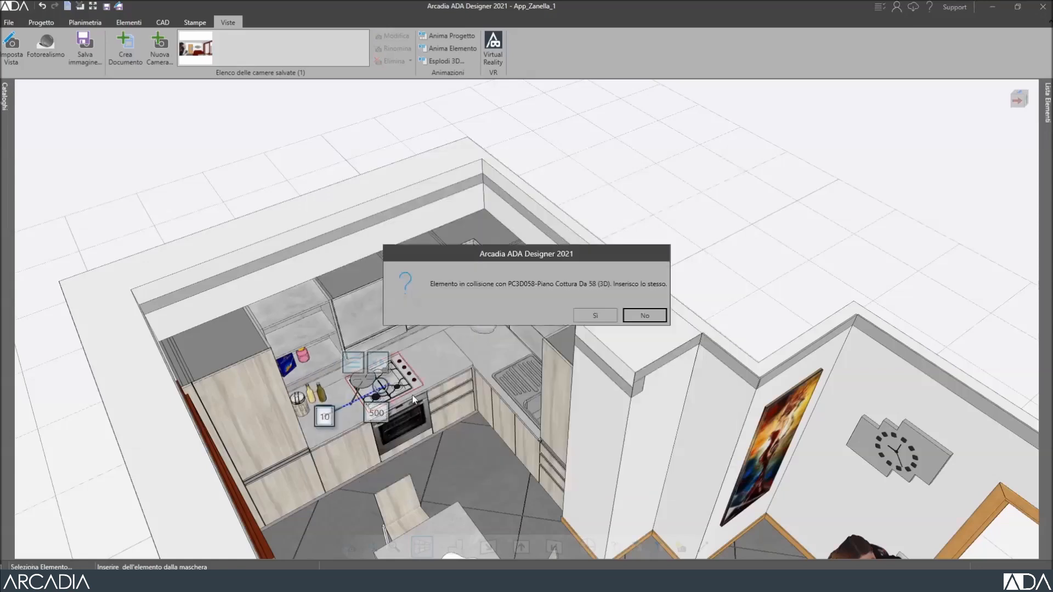
{"action": "left_click", "coordinate": [592, 314]}
Show the hob wall in elevation and select the thin box lying on the worktop beside the hob.
{"action": "scroll", "coordinate": [356, 410], "scroll_direction": "up", "scroll_amount": 3}
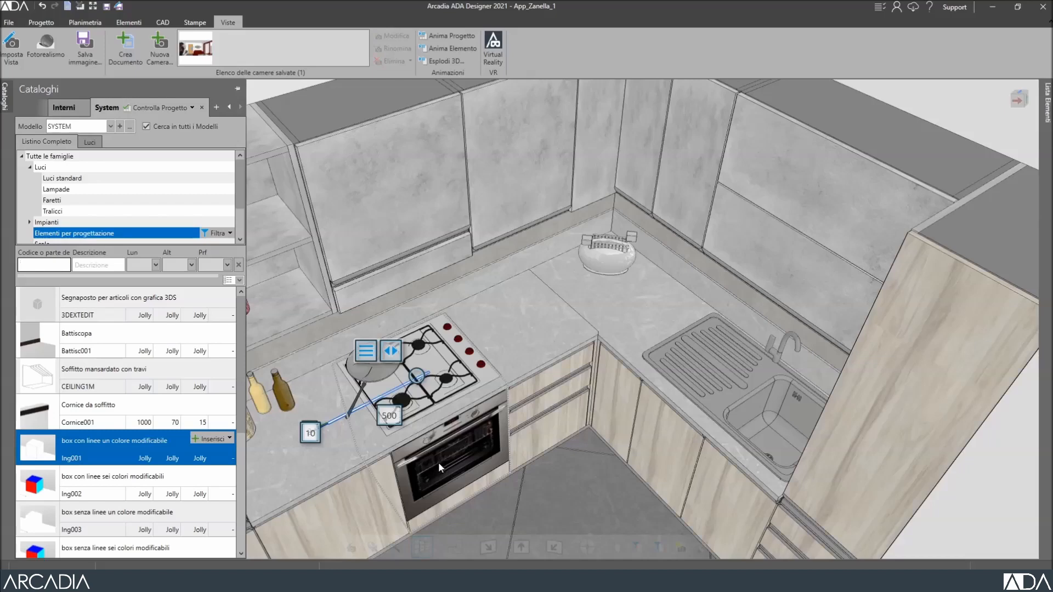
{"action": "scroll", "coordinate": [438, 446], "scroll_direction": "down", "scroll_amount": 5}
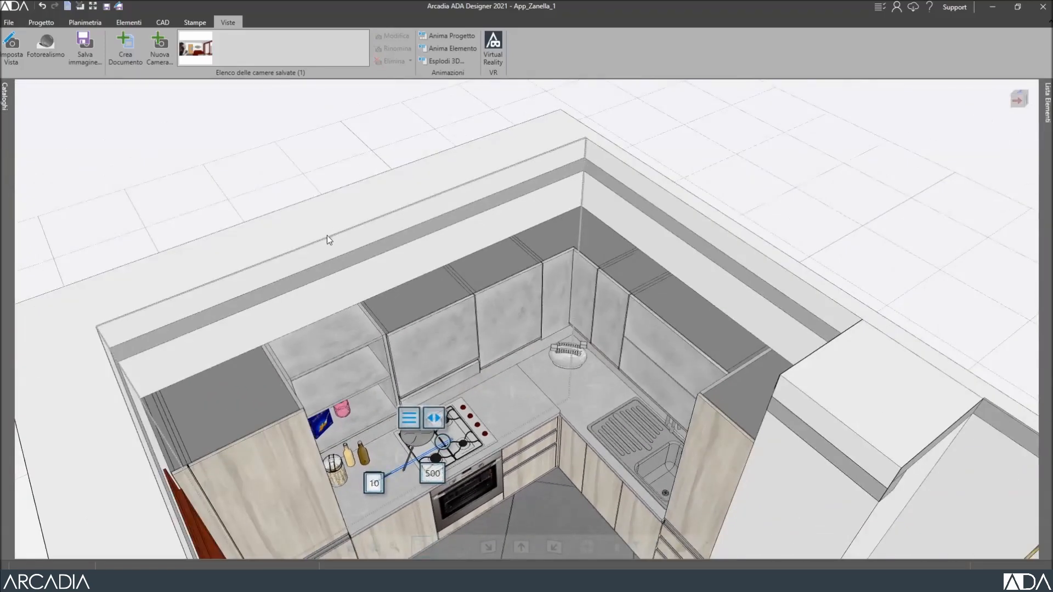
{"action": "left_click", "coordinate": [320, 240]}
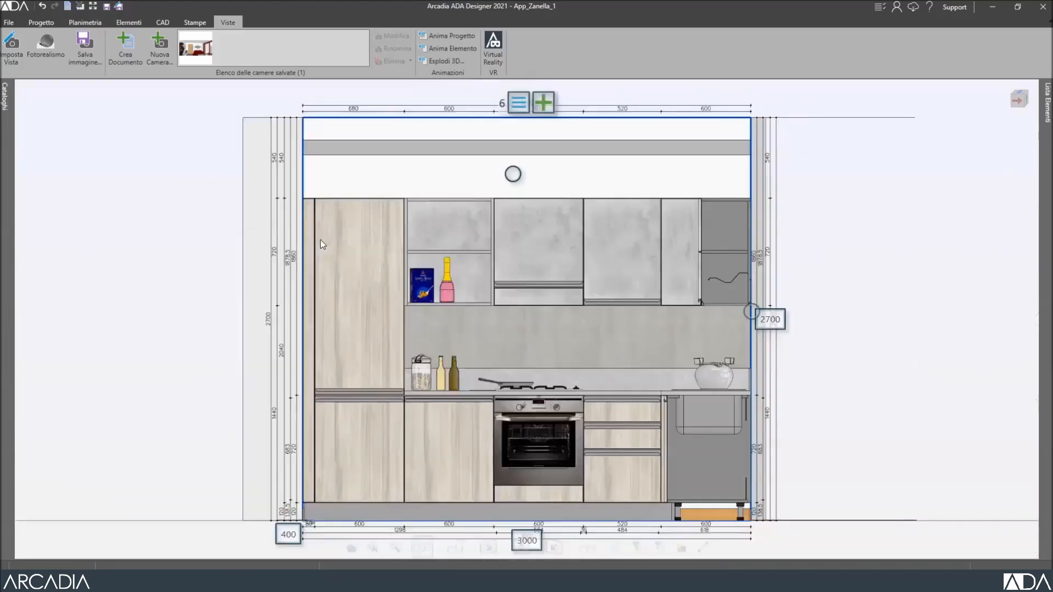
{"action": "scroll", "coordinate": [497, 388], "scroll_direction": "up", "scroll_amount": 5}
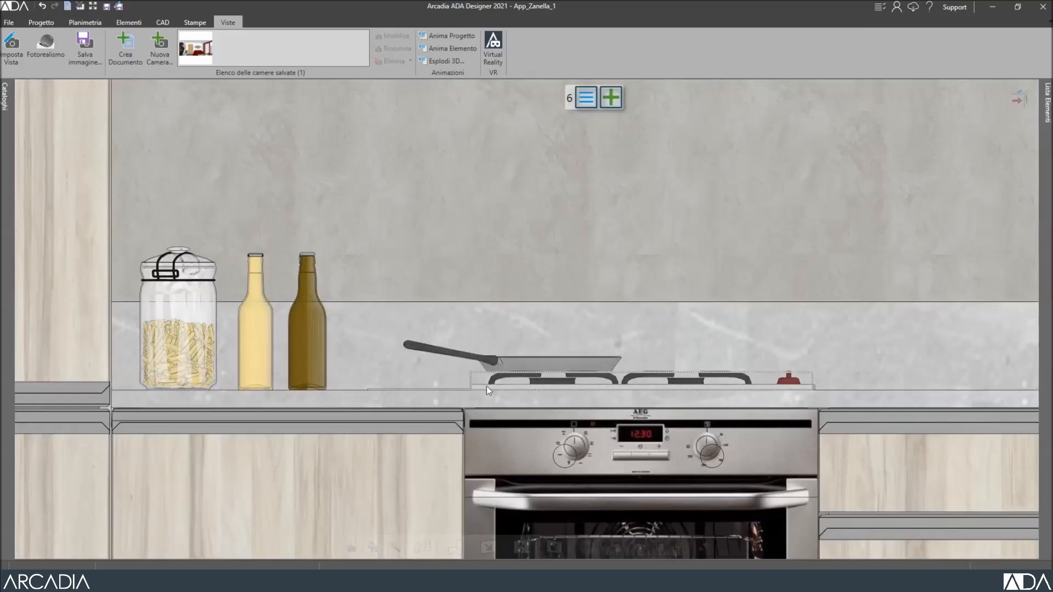
{"action": "left_click", "coordinate": [426, 390]}
{"action": "scroll", "coordinate": [462, 306], "scroll_direction": "down", "scroll_amount": 5}
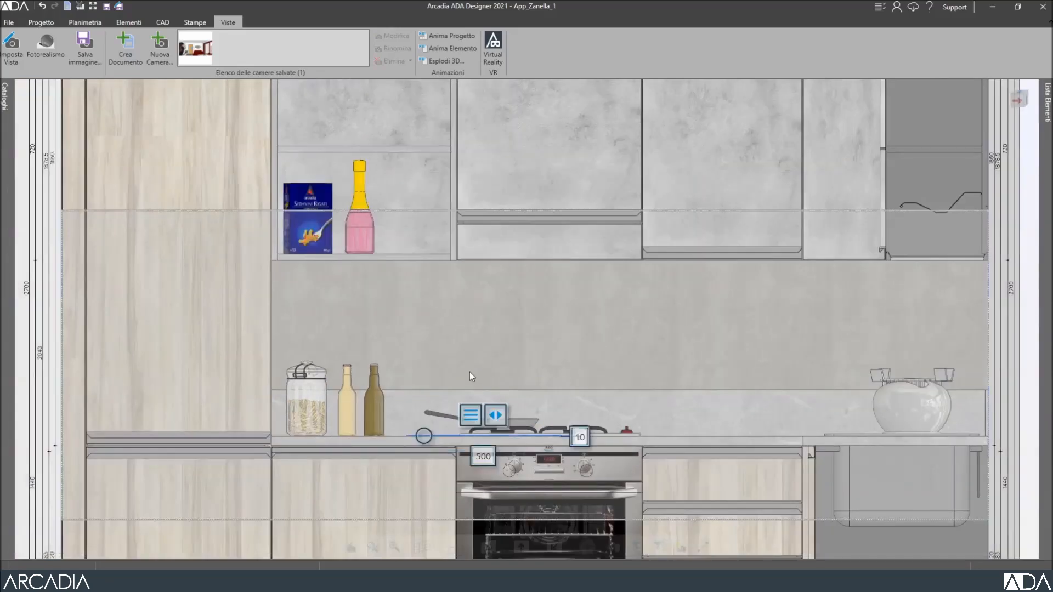
Move the thin box to the underside of the open wall unit, 680+50 from the wall start and 1440 above the floor.
{"action": "left_click", "coordinate": [471, 415]}
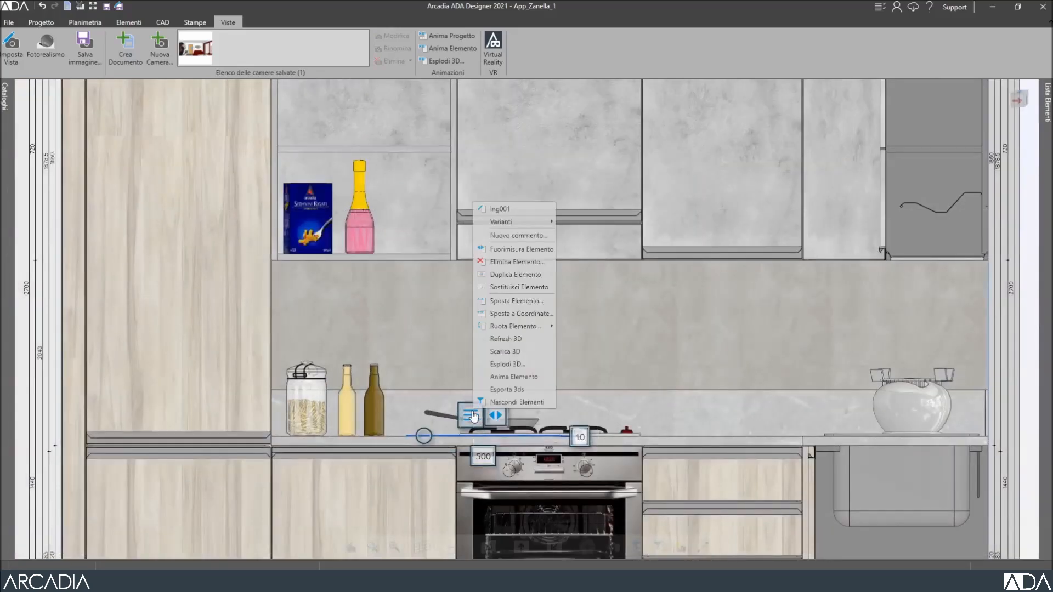
{"action": "left_click", "coordinate": [514, 301]}
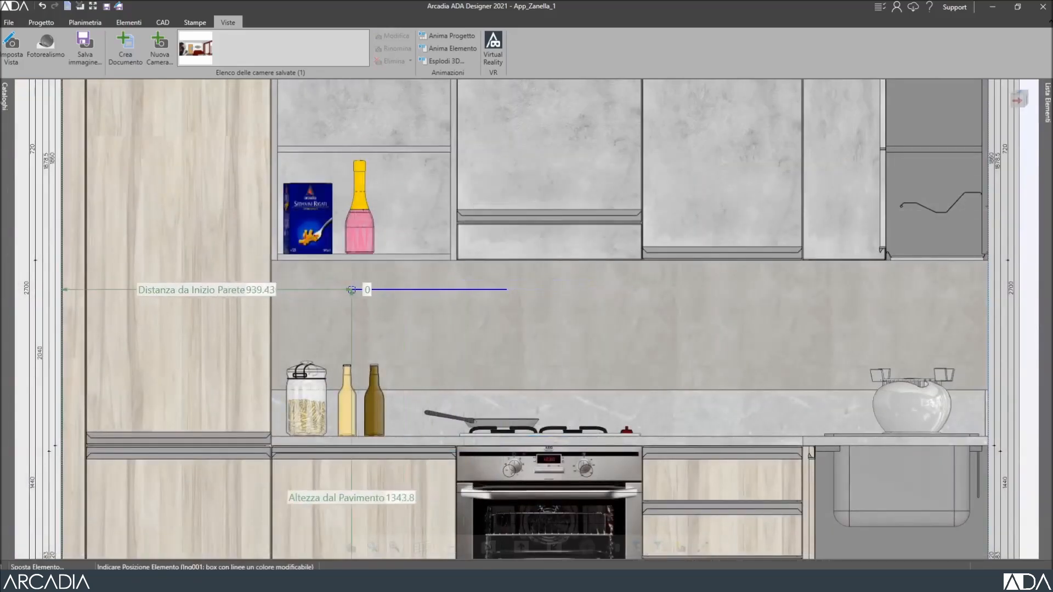
{"action": "scroll", "coordinate": [359, 290], "scroll_direction": "up", "scroll_amount": 3}
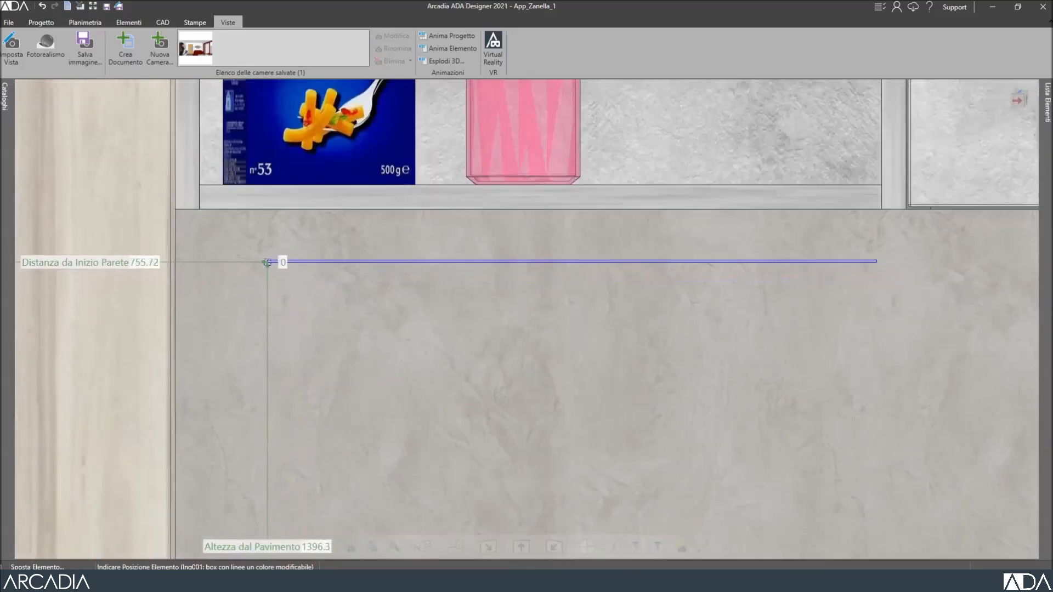
{"action": "scroll", "coordinate": [267, 262], "scroll_direction": "up", "scroll_amount": 3}
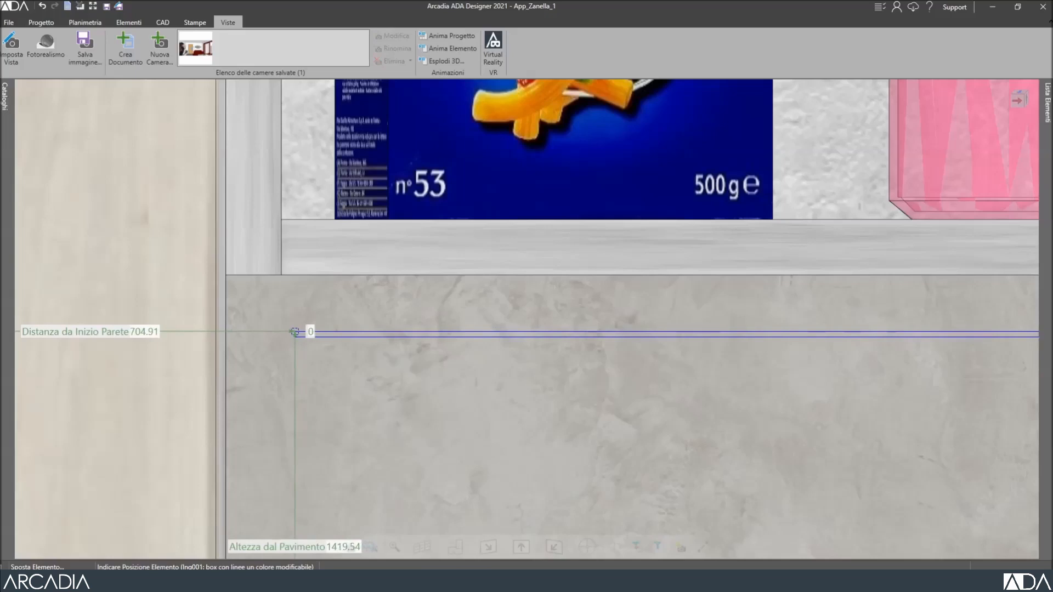
{"action": "key", "text": "ctrl+Left"}
{"action": "key", "text": "ctrl+Up"}
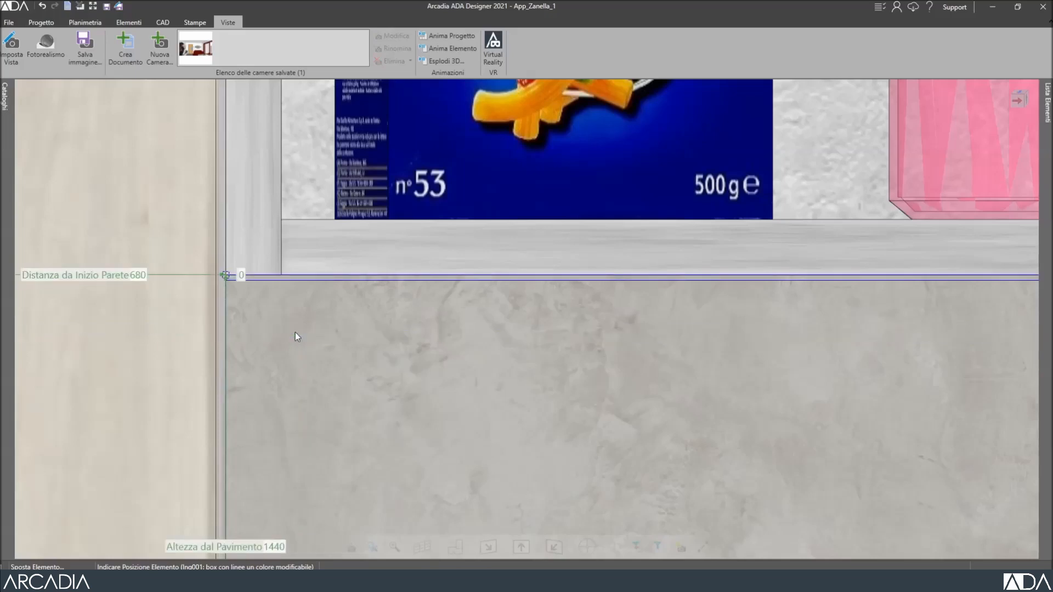
{"action": "left_click", "coordinate": [297, 337]}
{"action": "key", "text": "End"}
{"action": "type", "text": "+50"}
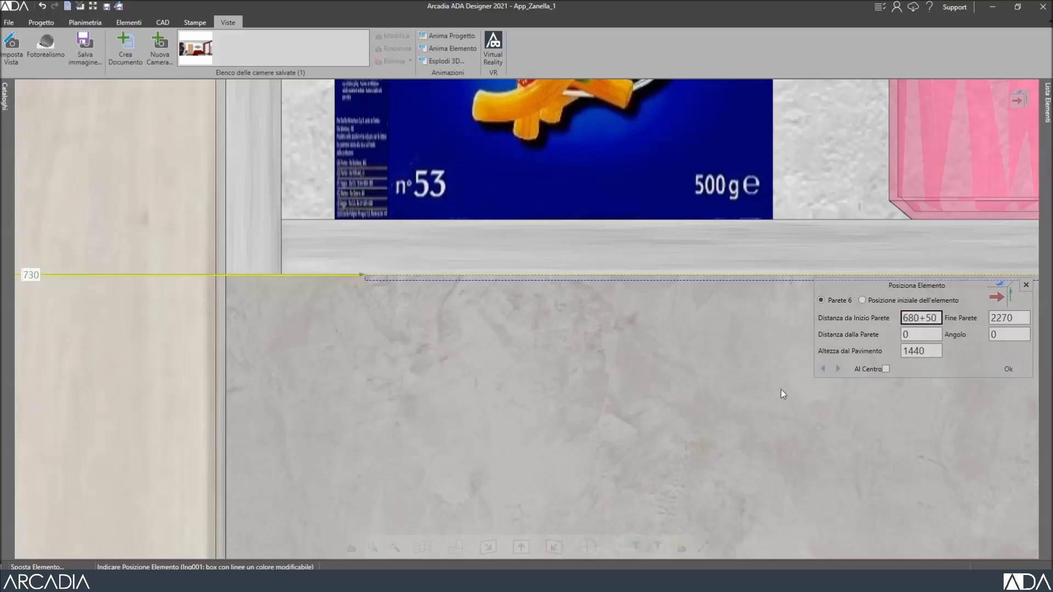
{"action": "key", "text": "Return"}
Shift the strip forward from the back wall to about mid-depth under the open wall unit, using the movement grips.
{"action": "scroll", "coordinate": [311, 366], "scroll_direction": "down", "scroll_amount": 8}
{"action": "middle_click_drag", "start_coordinate": [585, 501], "coordinate": [529, 448]}
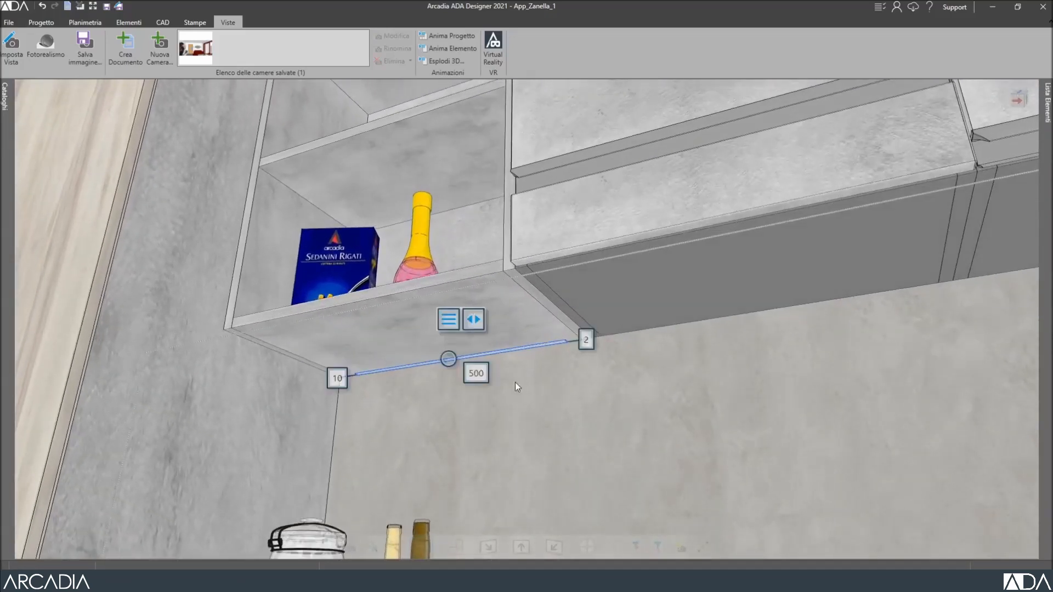
{"action": "left_click", "coordinate": [475, 324]}
{"action": "left_click", "coordinate": [330, 362]}
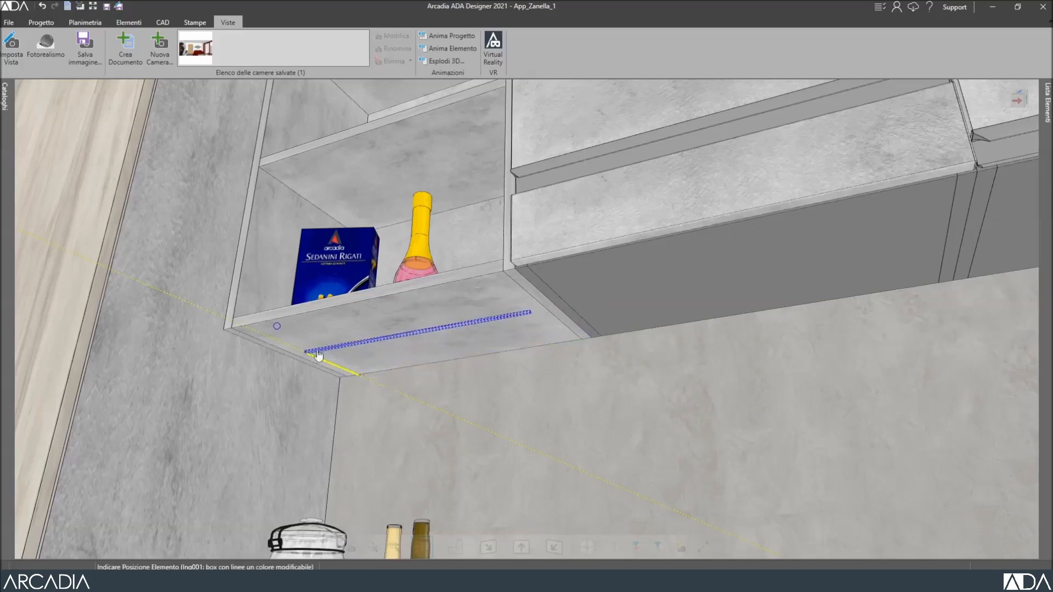
{"action": "left_click", "coordinate": [351, 369]}
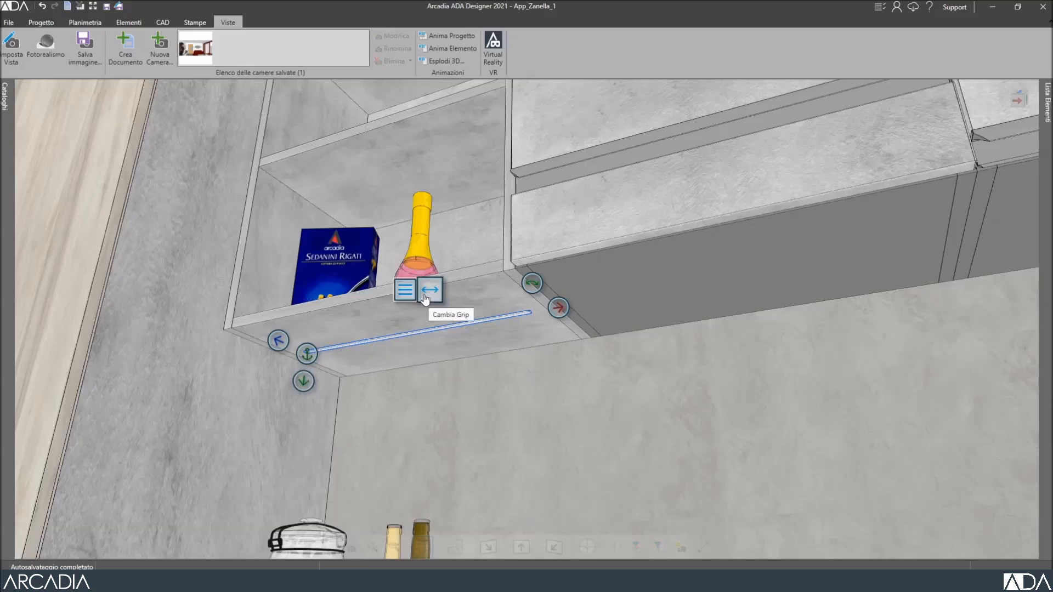
Open the material settings of the strip's only material and set the advanced POV material type to SelfEmittingLight.
{"action": "left_click", "coordinate": [407, 293]}
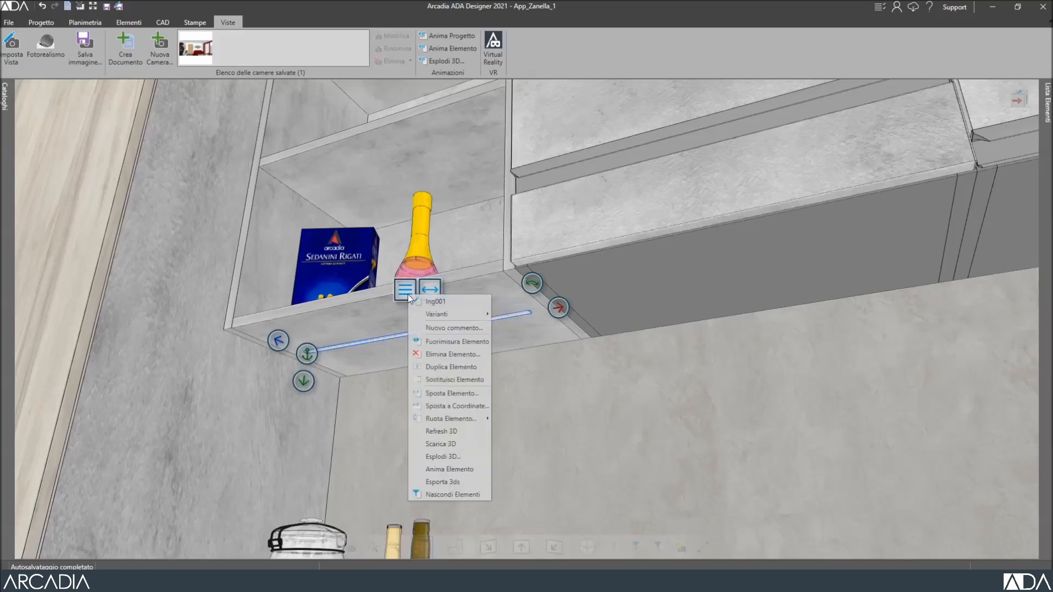
{"action": "left_click", "coordinate": [457, 304]}
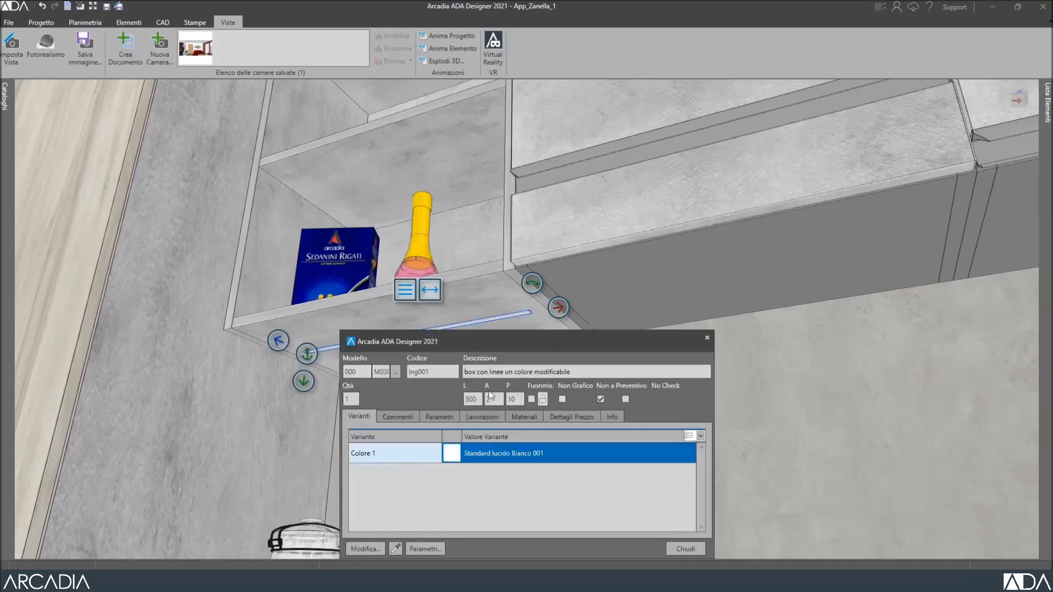
{"action": "left_click", "coordinate": [520, 418]}
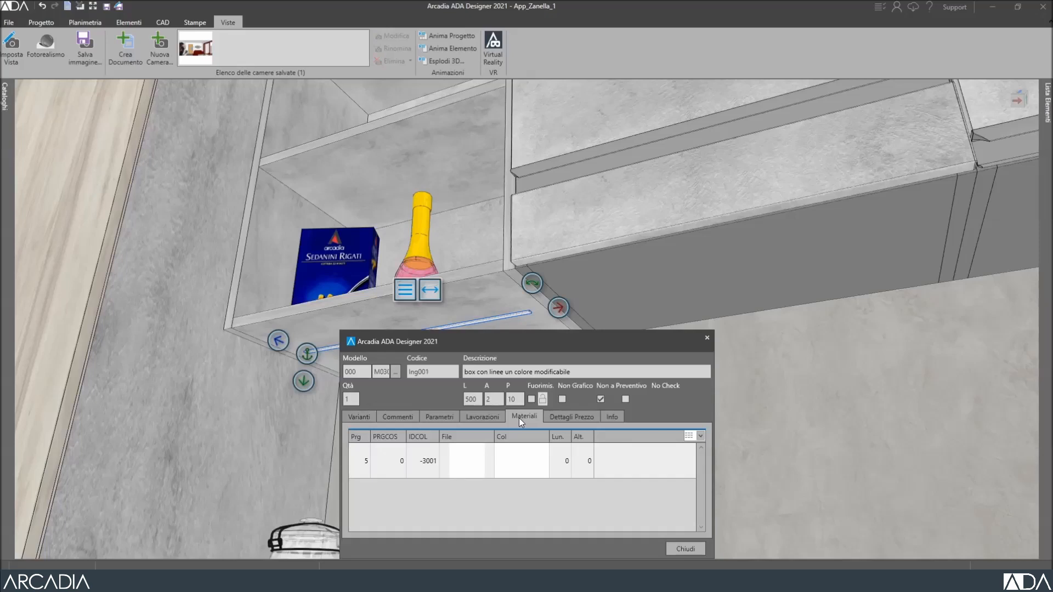
{"action": "left_click", "coordinate": [492, 459]}
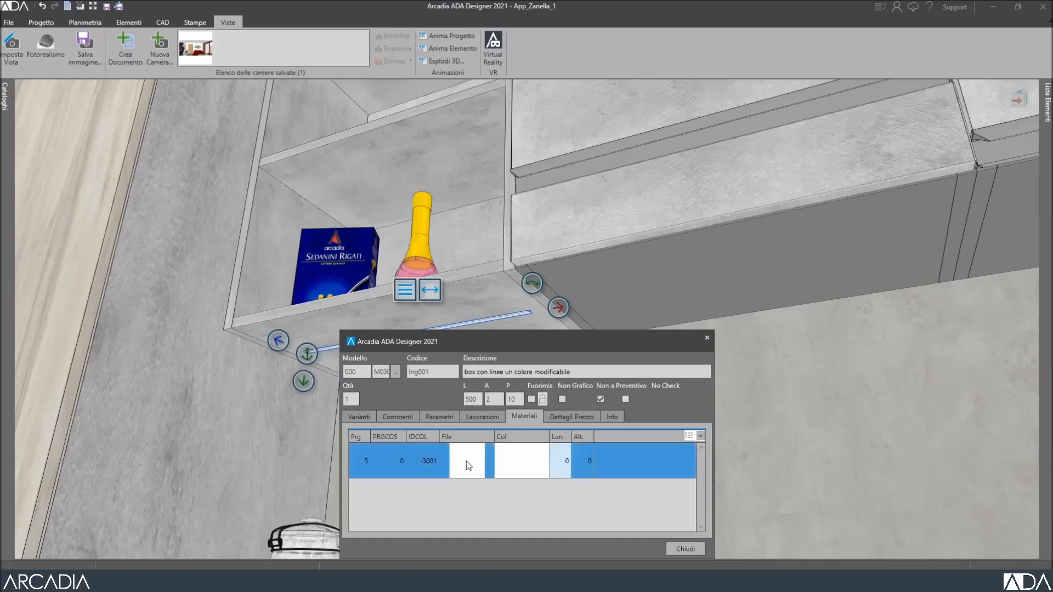
{"action": "double_click", "coordinate": [468, 464]}
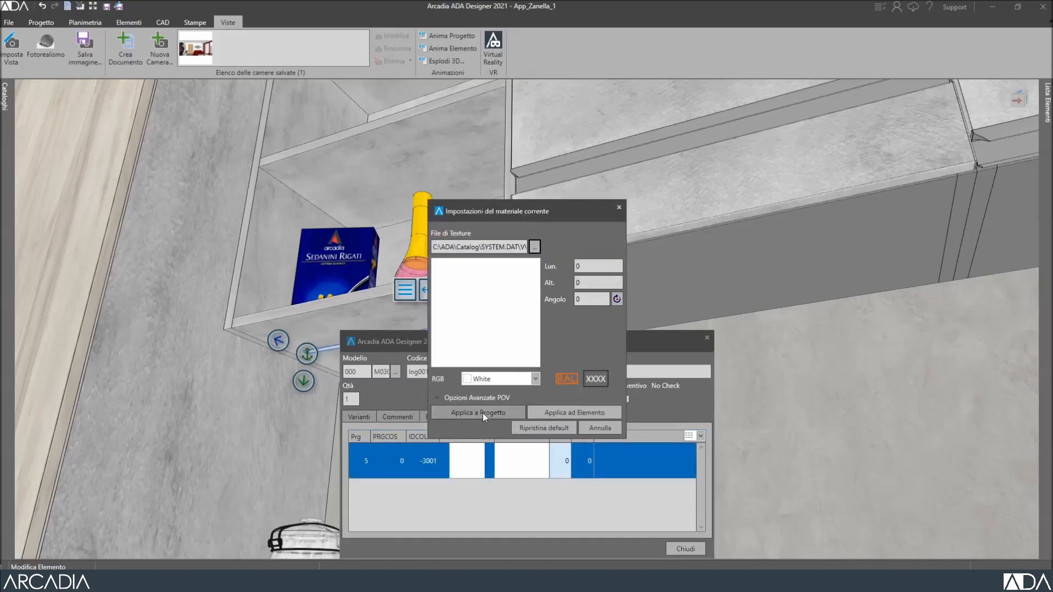
{"action": "left_click", "coordinate": [487, 397]}
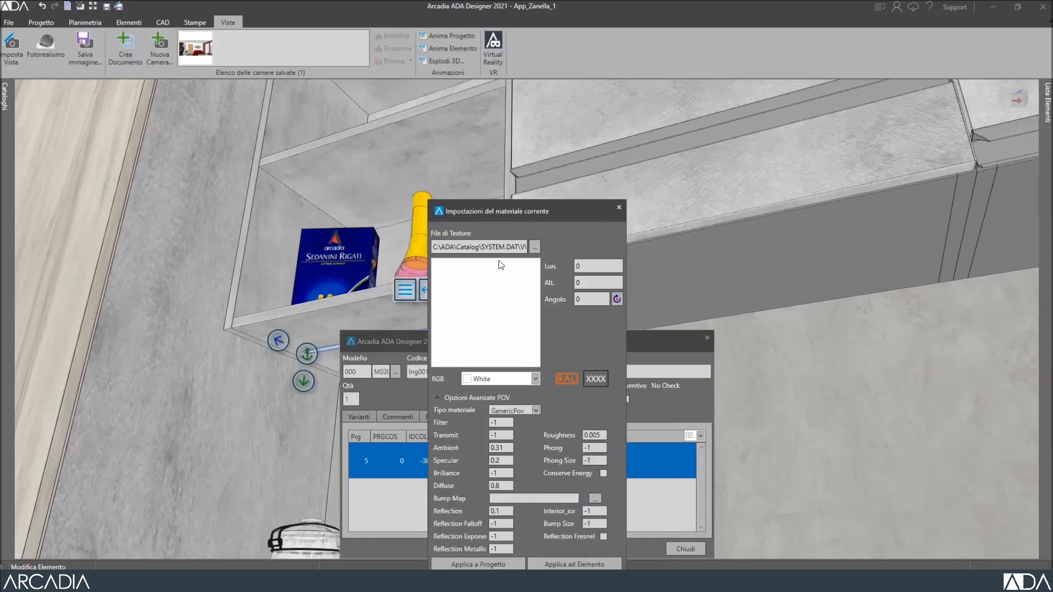
{"action": "left_click_drag", "start_coordinate": [504, 211], "coordinate": [522, 137]}
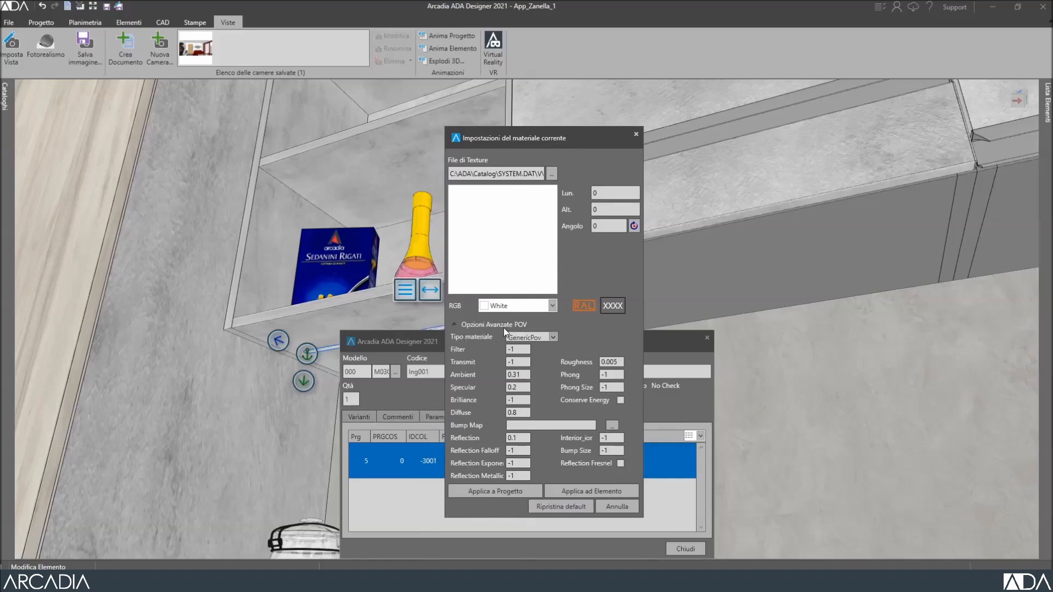
{"action": "left_click", "coordinate": [553, 338]}
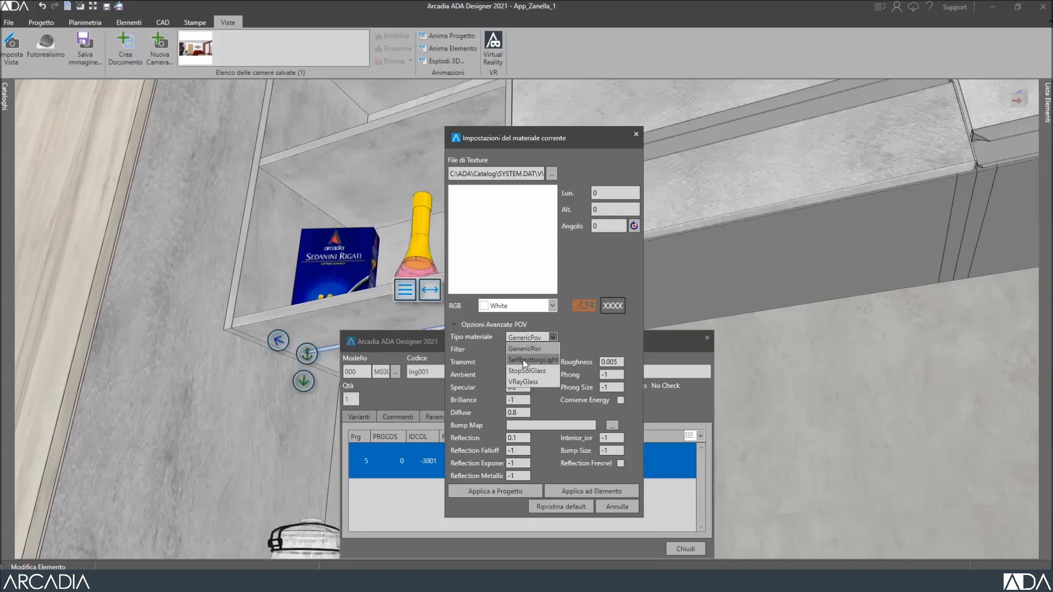
{"action": "left_click", "coordinate": [551, 361]}
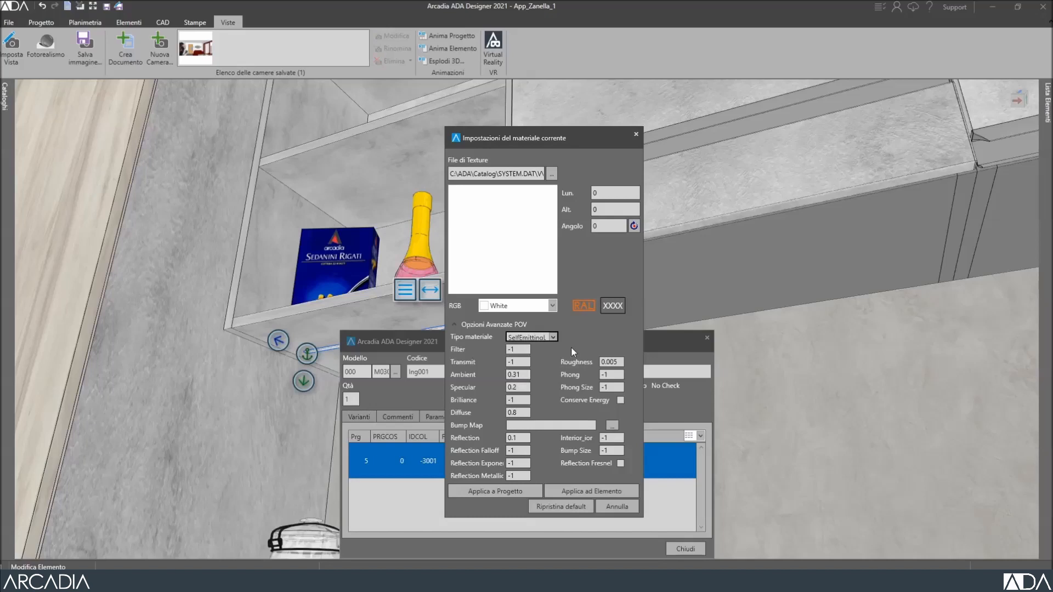
Set the light-emitting material's Diffuse to 4, apply it to this element only, and close the element properties.
{"action": "double_click", "coordinate": [518, 413]}
{"action": "type", "text": "0"}
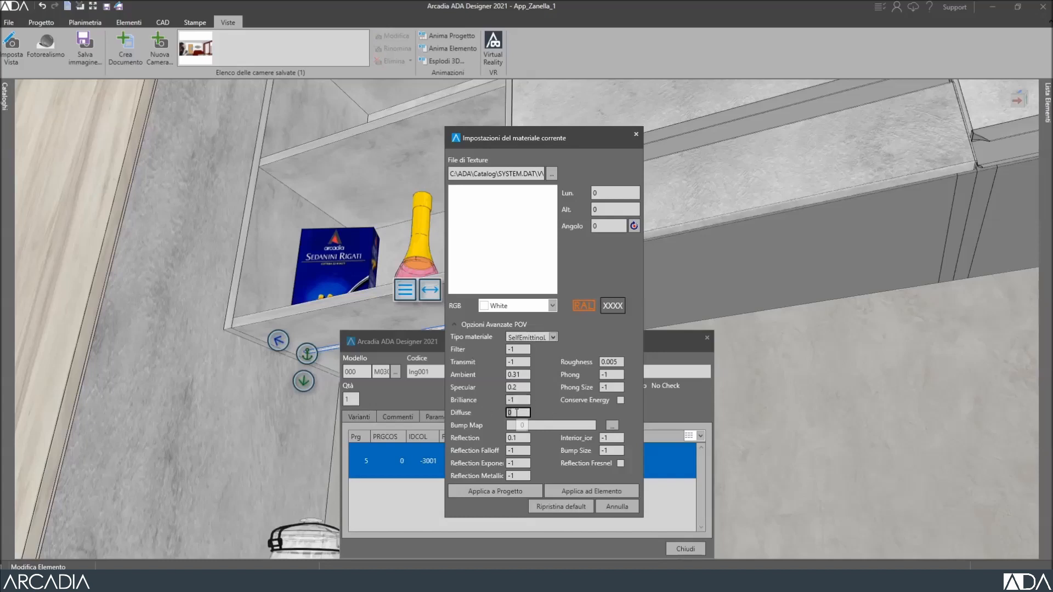
{"action": "type", "text": "10"}
{"action": "double_click", "coordinate": [520, 402]}
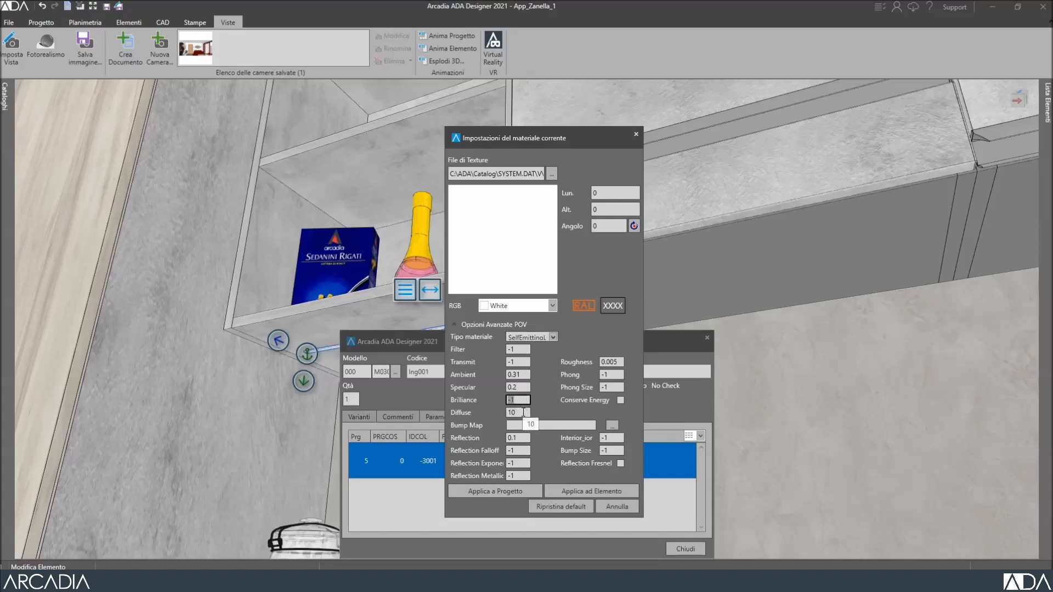
{"action": "double_click", "coordinate": [524, 412]}
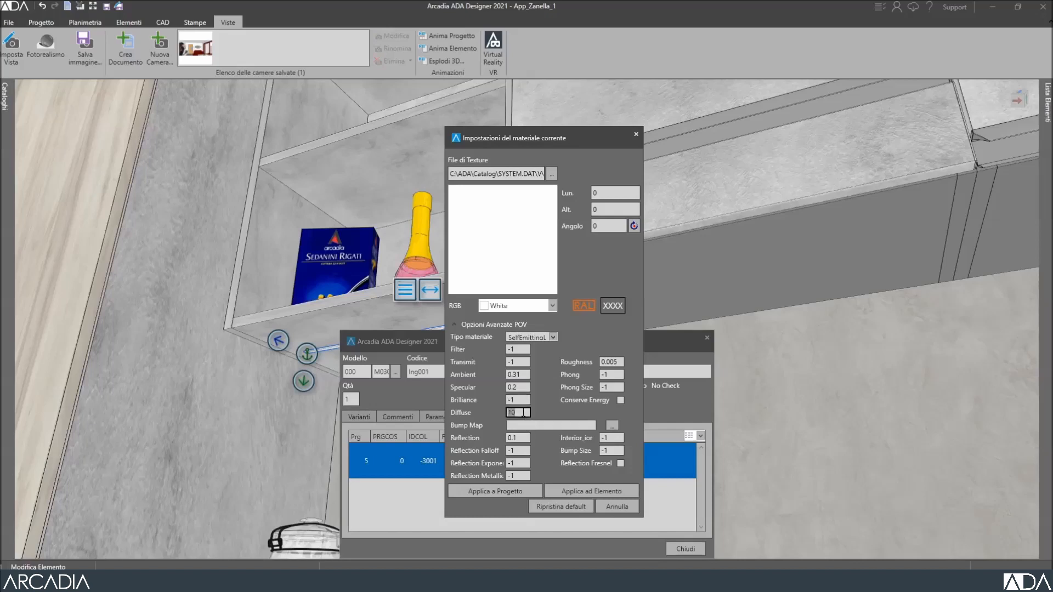
{"action": "type", "text": "4"}
{"action": "left_click", "coordinate": [572, 492]}
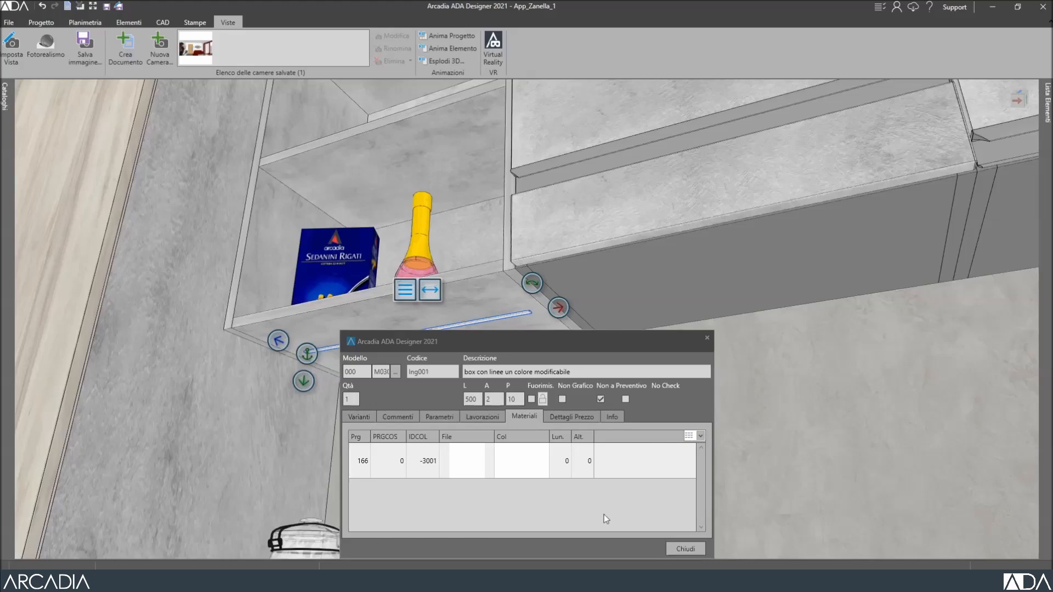
{"action": "left_click", "coordinate": [692, 550]}
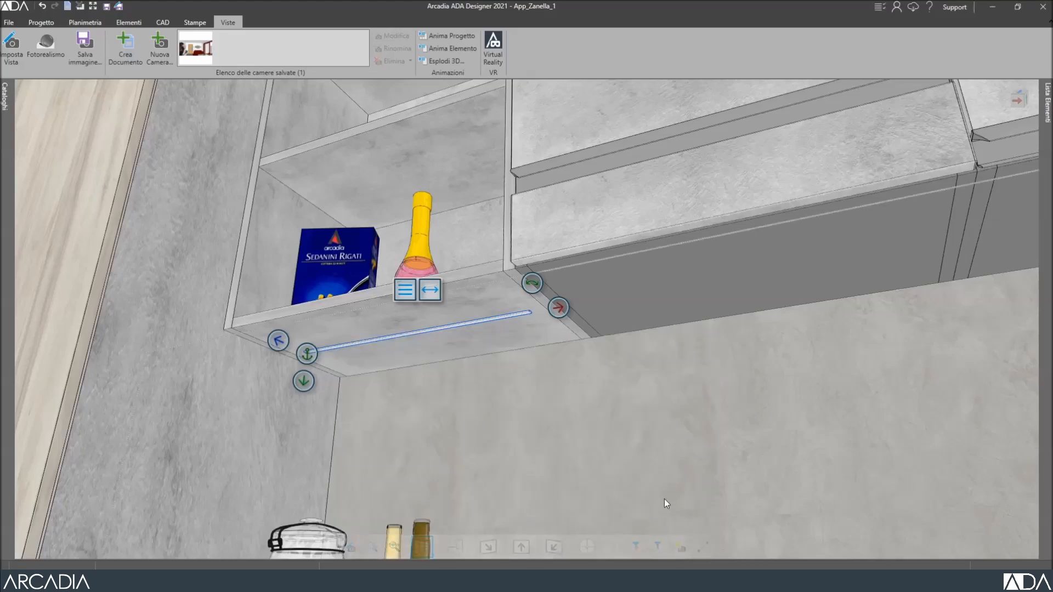
Frame the kitchen in perspective from the dining table side, facing the hob wall and the open wall unit.
{"action": "scroll", "coordinate": [616, 489], "scroll_direction": "down", "scroll_amount": 2}
{"action": "middle_click_drag", "start_coordinate": [604, 479], "coordinate": [618, 509]}
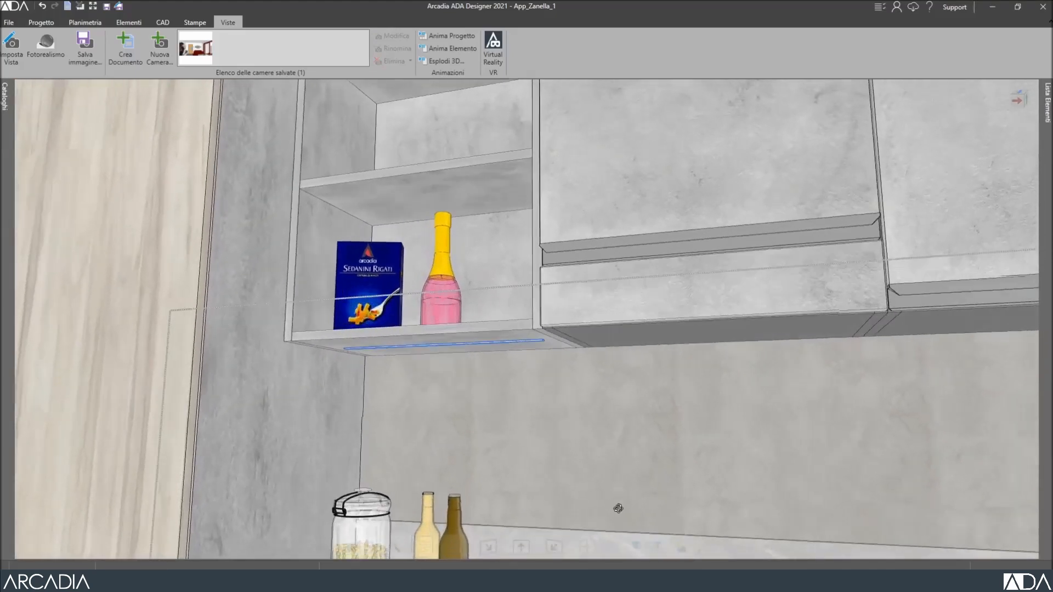
{"action": "scroll", "coordinate": [618, 508], "scroll_direction": "down", "scroll_amount": 6}
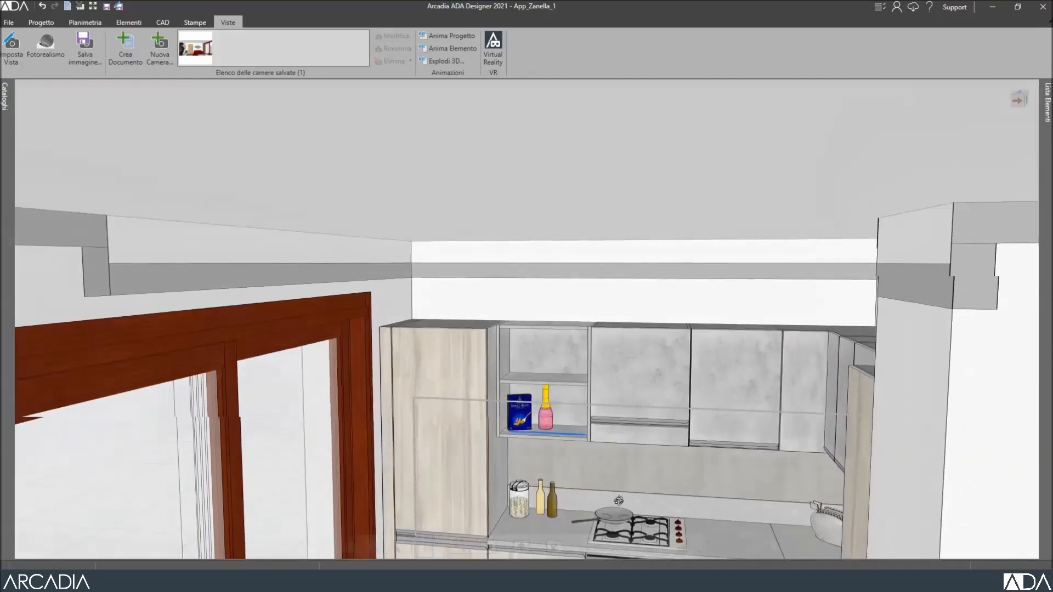
{"action": "middle_click_drag", "start_coordinate": [618, 500], "coordinate": [606, 482]}
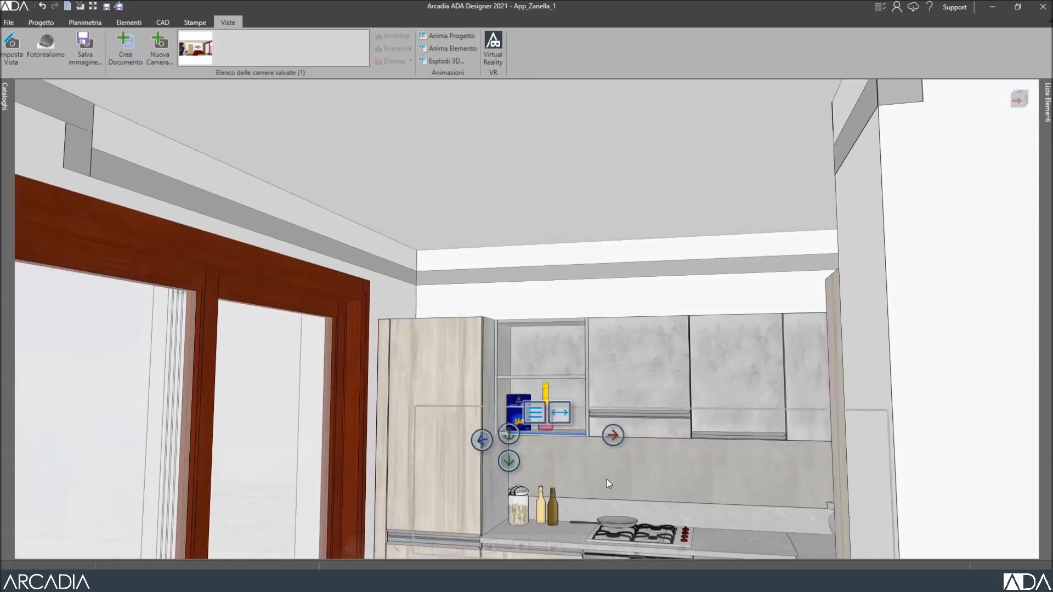
{"action": "scroll", "coordinate": [606, 482], "scroll_direction": "down", "scroll_amount": 2}
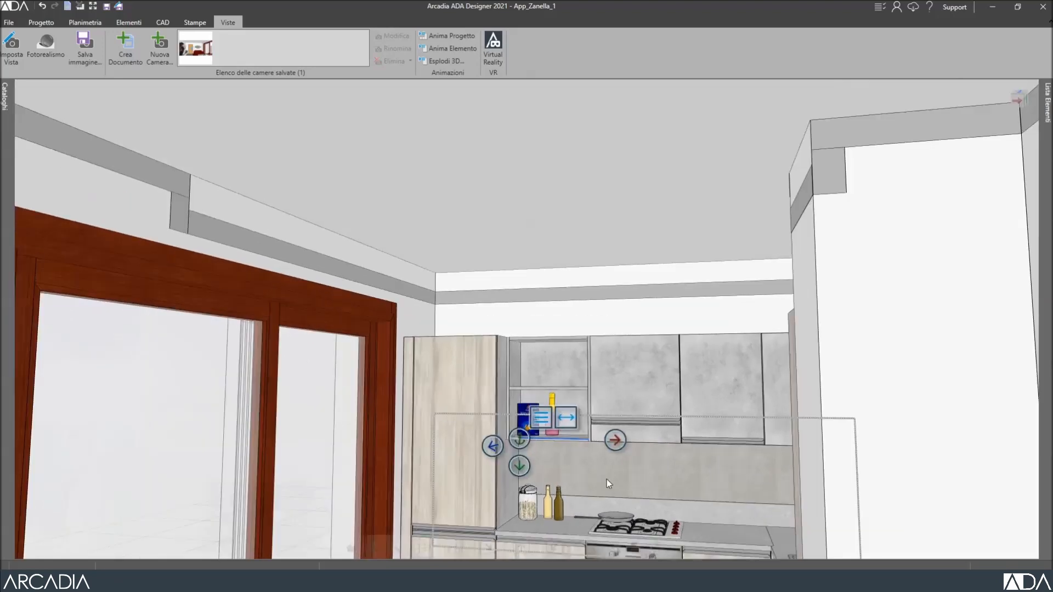
{"action": "left_click", "coordinate": [621, 273]}
{"action": "double_click", "coordinate": [626, 266]}
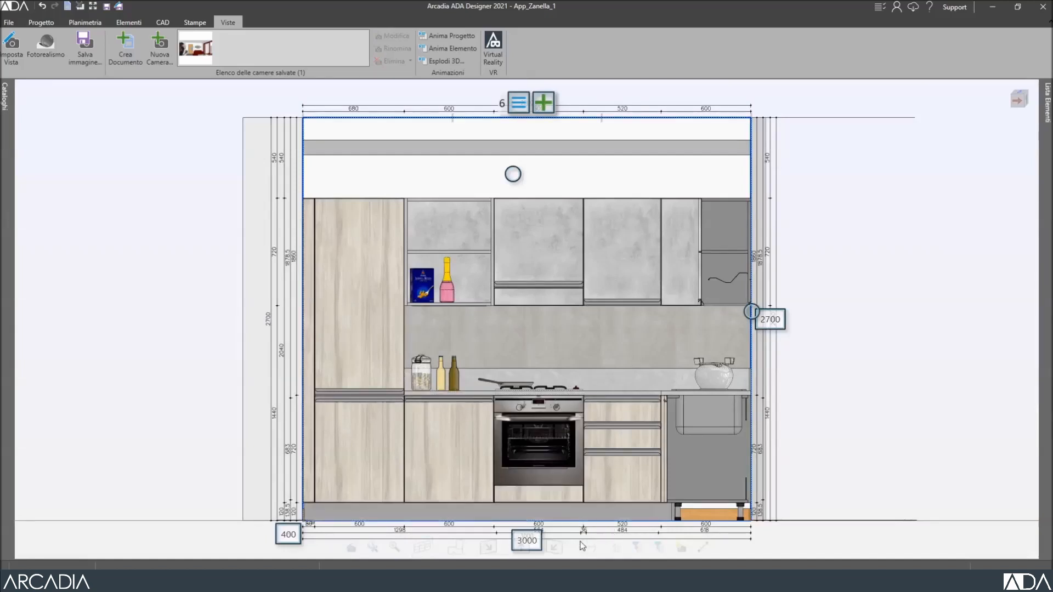
{"action": "left_click", "coordinate": [422, 547]}
{"action": "left_click", "coordinate": [587, 547]}
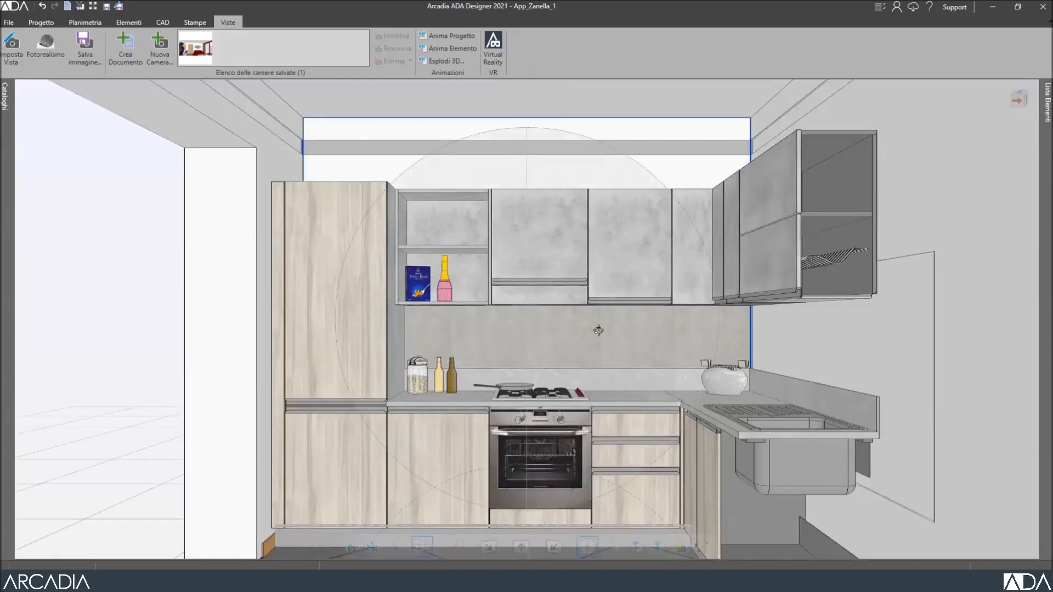
{"action": "left_click_drag", "start_coordinate": [599, 318], "coordinate": [591, 319]}
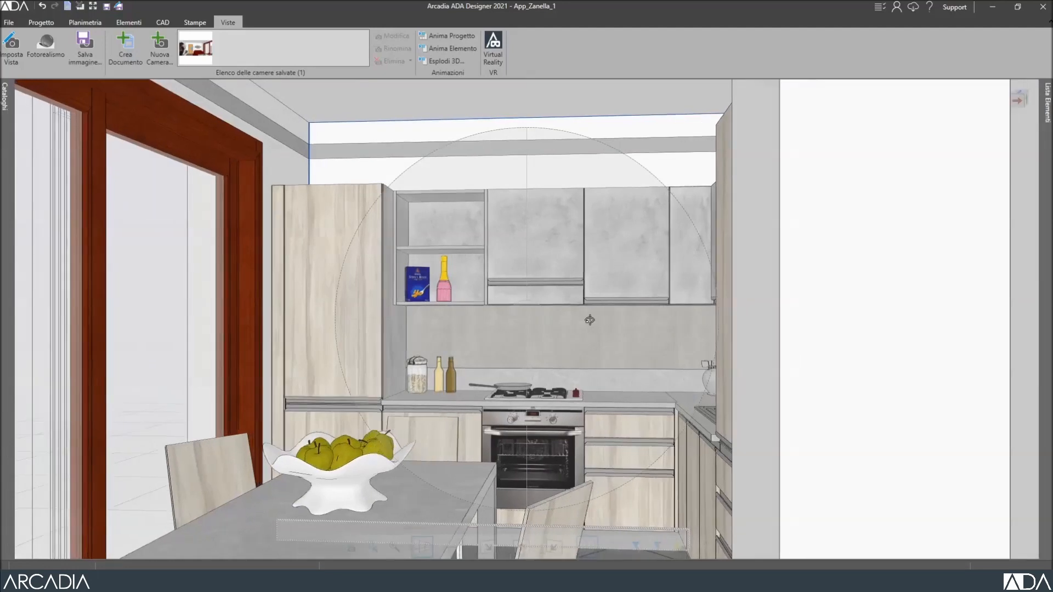
Reframe the perspective to show the kitchen with the dining table, the candles in the foreground and the painting on the side wall.
{"action": "scroll", "coordinate": [527, 329], "scroll_direction": "down", "scroll_amount": 1}
{"action": "scroll", "coordinate": [527, 329], "scroll_direction": "down", "scroll_amount": 3}
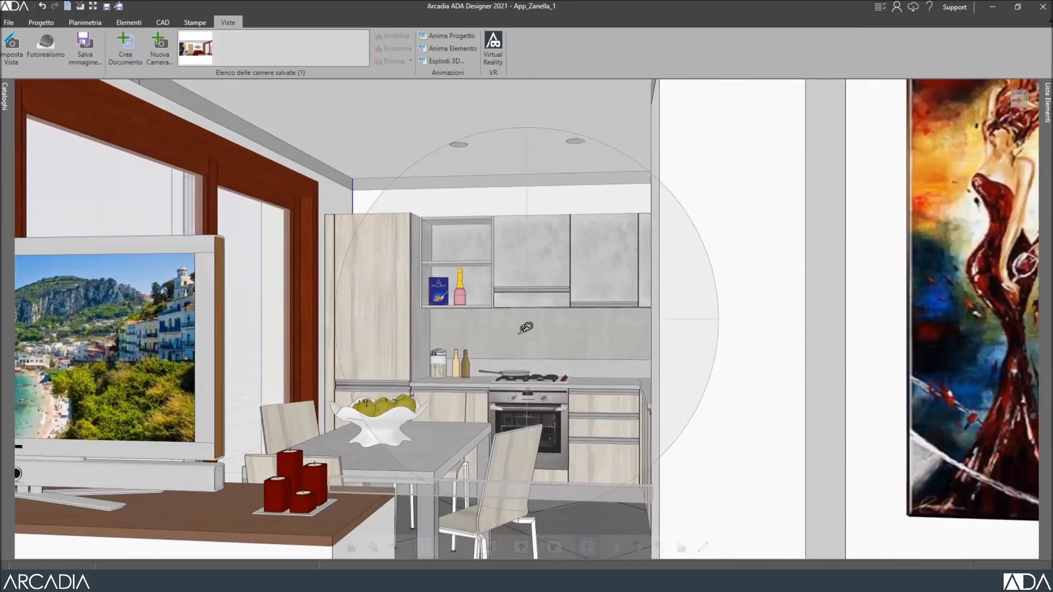
{"action": "scroll", "coordinate": [526, 327], "scroll_direction": "up", "scroll_amount": 1}
{"action": "scroll", "coordinate": [586, 324], "scroll_direction": "up", "scroll_amount": 1}
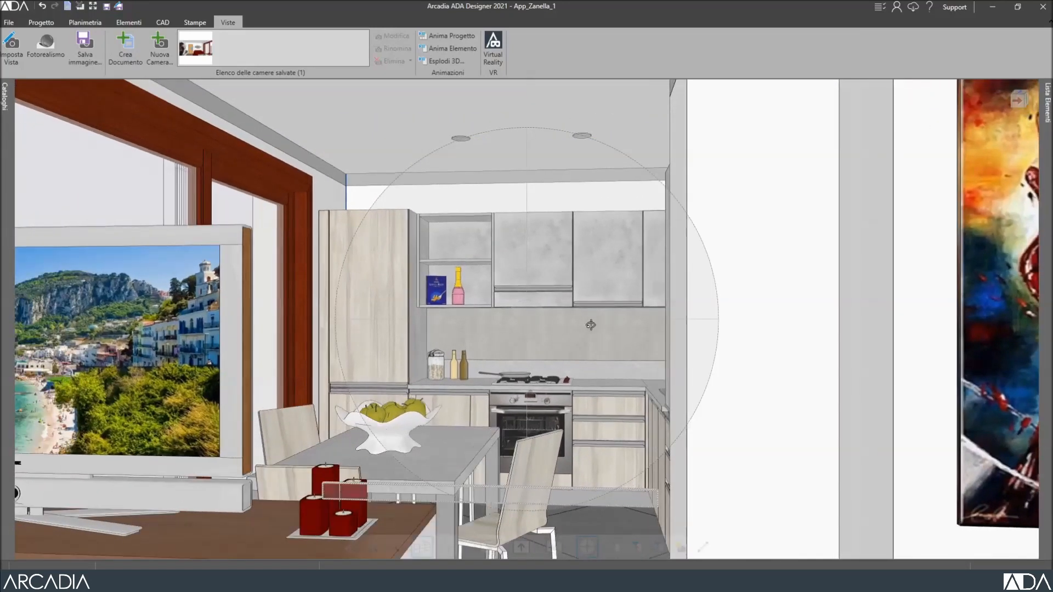
{"action": "mouse_move", "coordinate": [560, 302]}
{"action": "middle_mouse_down"}
{"action": "mouse_move", "coordinate": [526, 296]}
{"action": "mouse_move", "coordinate": [542, 287]}
{"action": "mouse_move", "coordinate": [544, 303]}
{"action": "middle_mouse_up"}
{"action": "scroll", "coordinate": [527, 323], "scroll_direction": "up", "scroll_amount": 3}
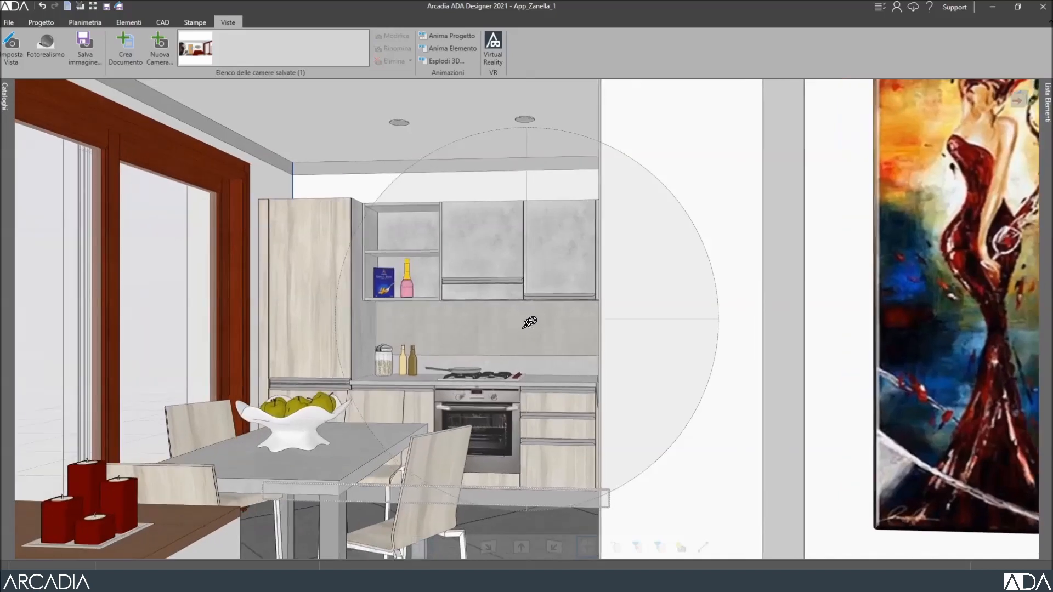
{"action": "scroll", "coordinate": [546, 301], "scroll_direction": "up", "scroll_amount": 2}
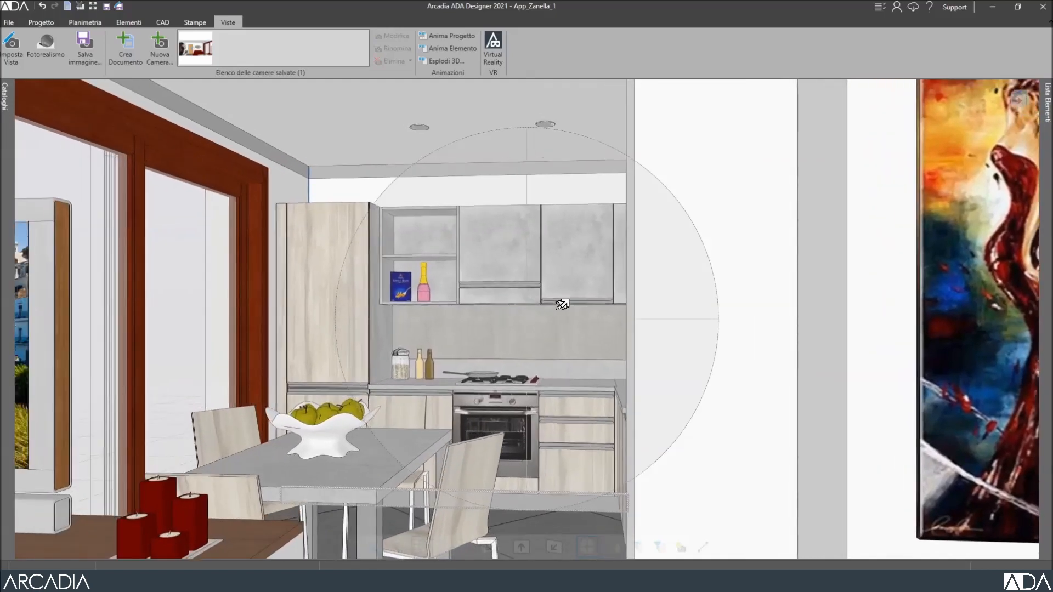
{"action": "middle_click_drag", "start_coordinate": [562, 304], "coordinate": [560, 304]}
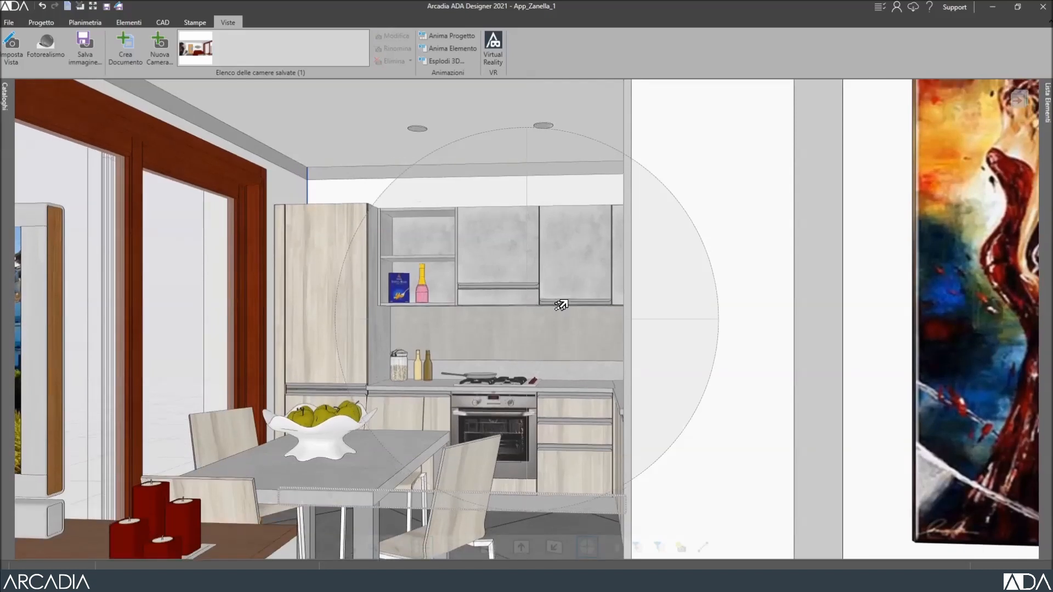
{"action": "left_click", "coordinate": [591, 554]}
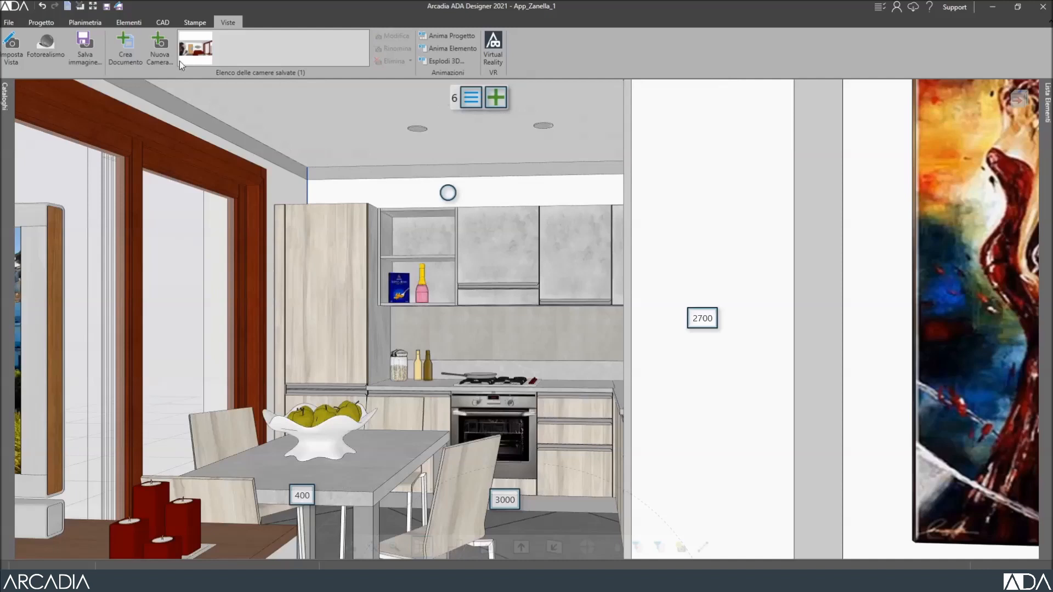
Save the current perspective as a new camera and rename it "Vista della cucina".
{"action": "left_click", "coordinate": [159, 48]}
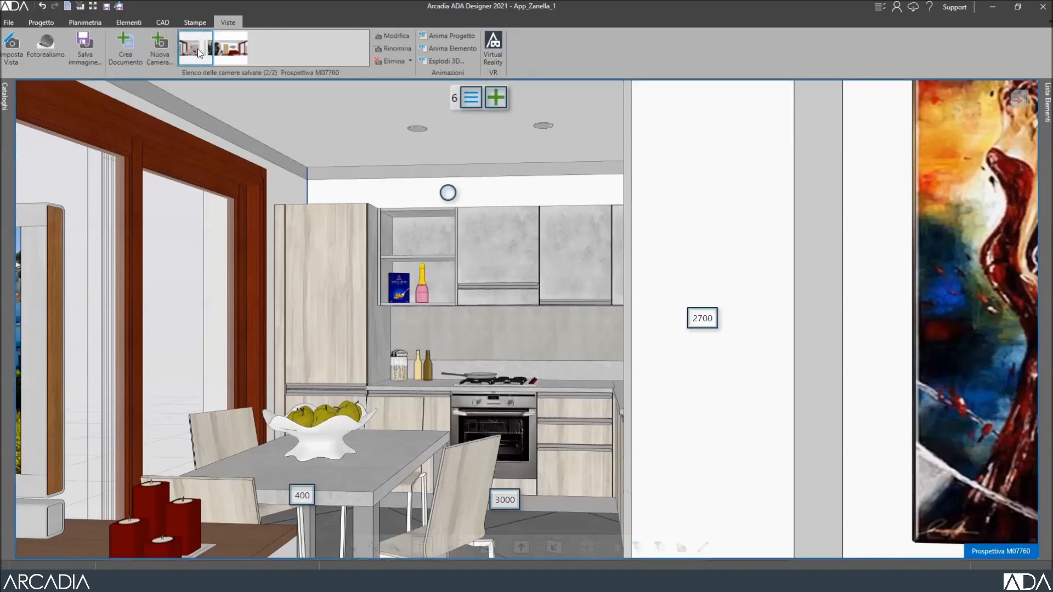
{"action": "left_click", "coordinate": [981, 550]}
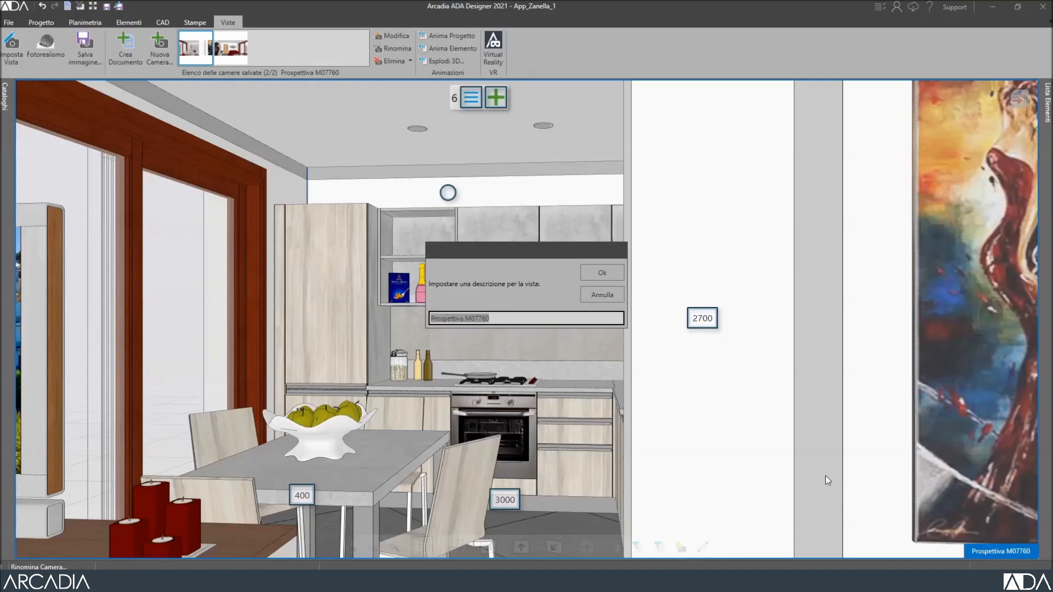
{"action": "type", "text": "Vista della cucina"}
{"action": "left_click", "coordinate": [618, 275]}
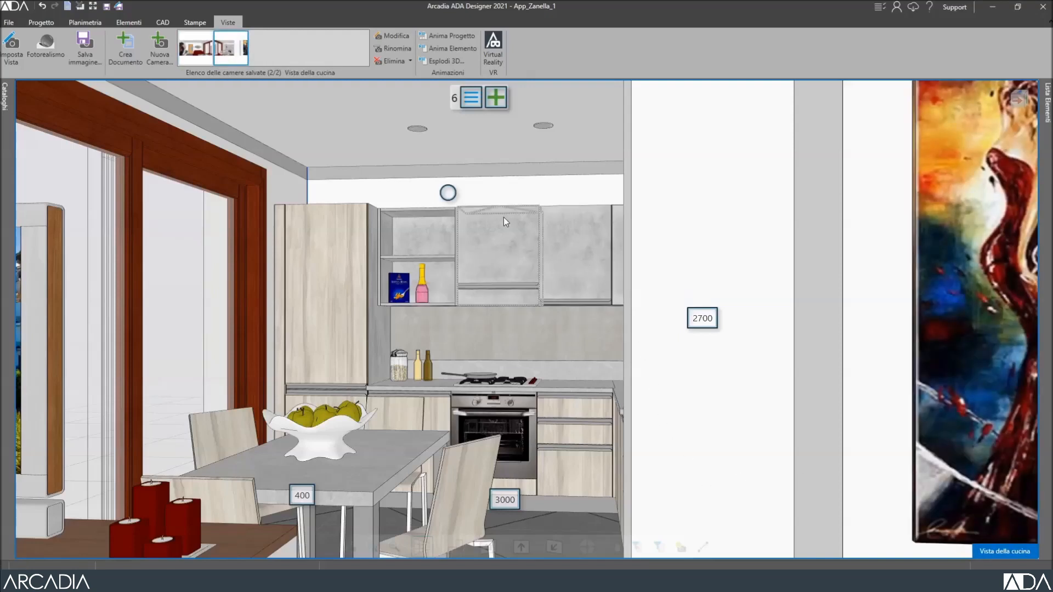
Render the kitchen view with the LuxCore engine at normal resolution and the middle speed/quality setting, then exit photorealism.
{"action": "left_click", "coordinate": [47, 52]}
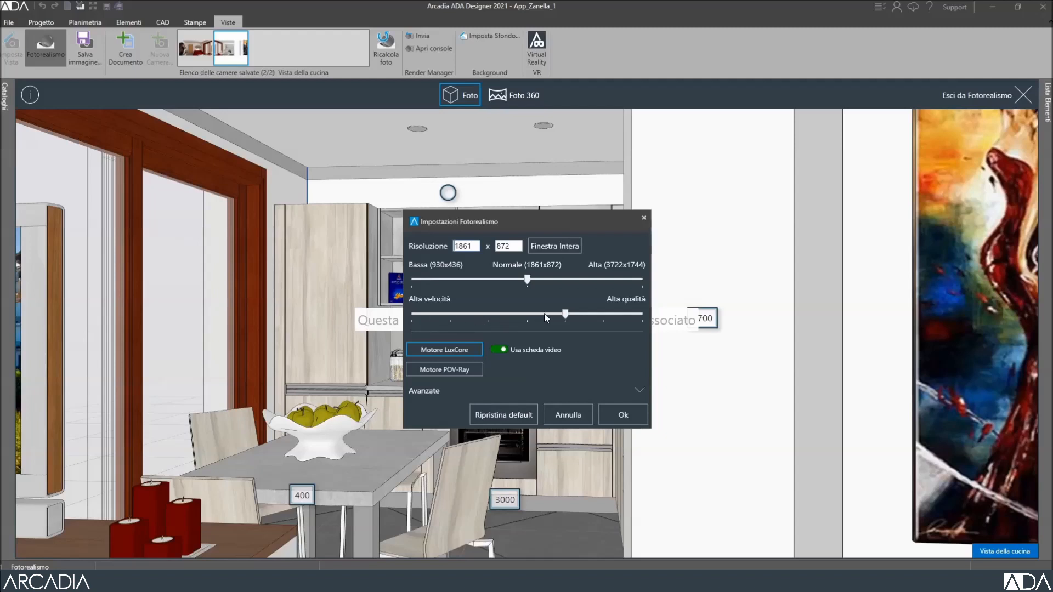
{"action": "left_click_drag", "start_coordinate": [564, 314], "coordinate": [525, 314]}
{"action": "left_click", "coordinate": [614, 413]}
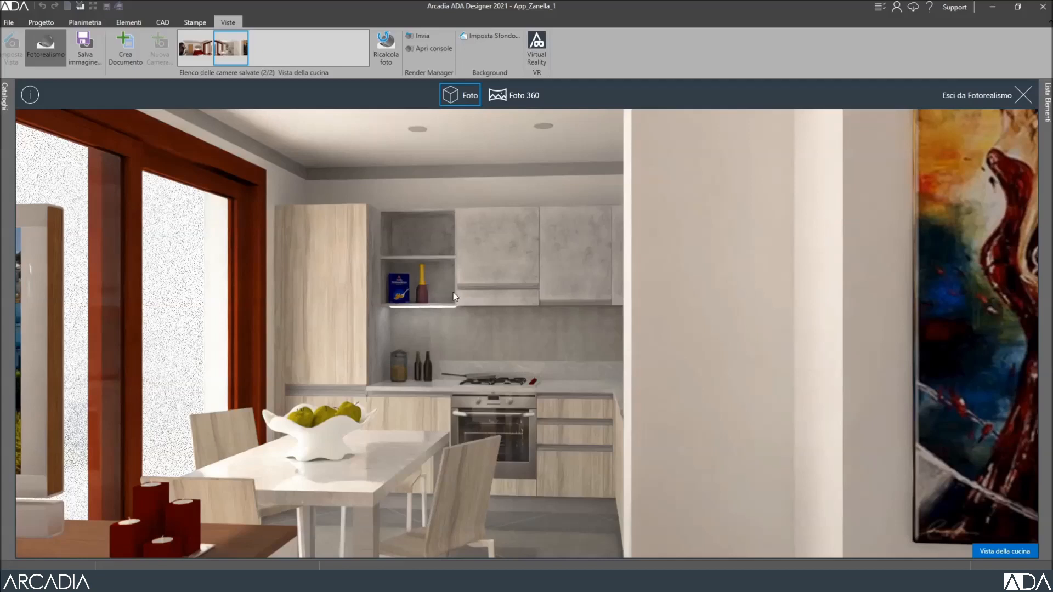
{"action": "left_click", "coordinate": [1021, 94]}
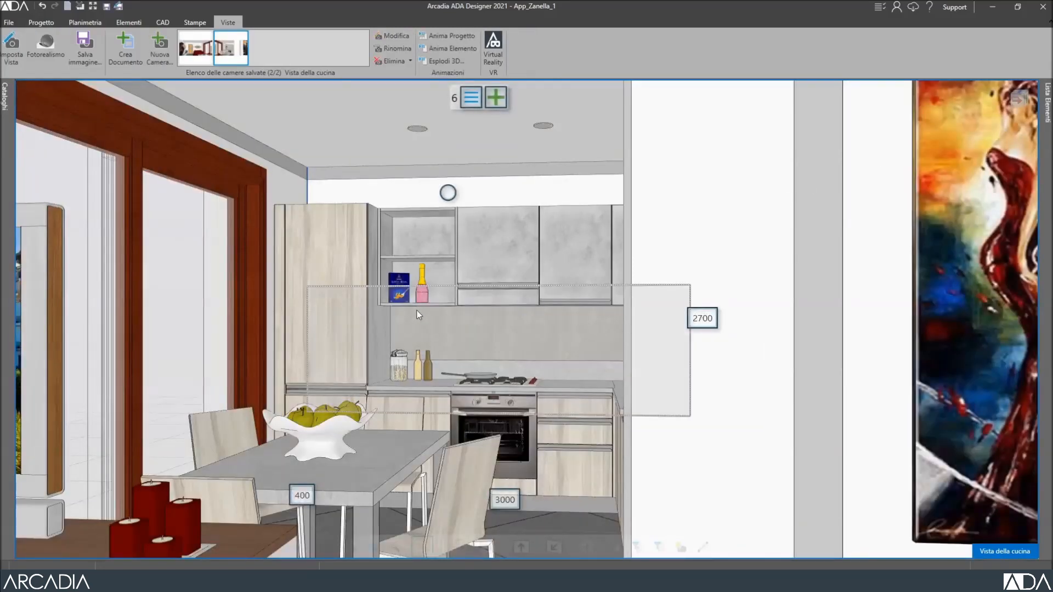
Duplicate the LED strip under the neighbouring wall unit by adding 600 to its distance from the wall start.
{"action": "scroll", "coordinate": [436, 309], "scroll_direction": "up", "scroll_amount": 8}
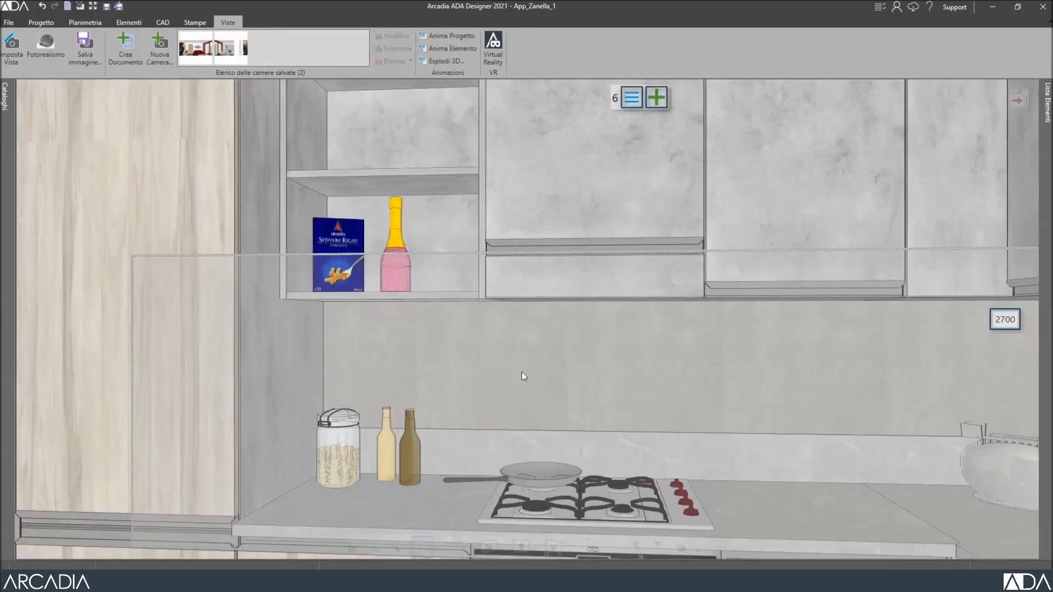
{"action": "middle_click_drag", "start_coordinate": [519, 362], "coordinate": [500, 324]}
{"action": "scroll", "coordinate": [498, 305], "scroll_direction": "up", "scroll_amount": 3}
{"action": "scroll", "coordinate": [498, 300], "scroll_direction": "up", "scroll_amount": 2}
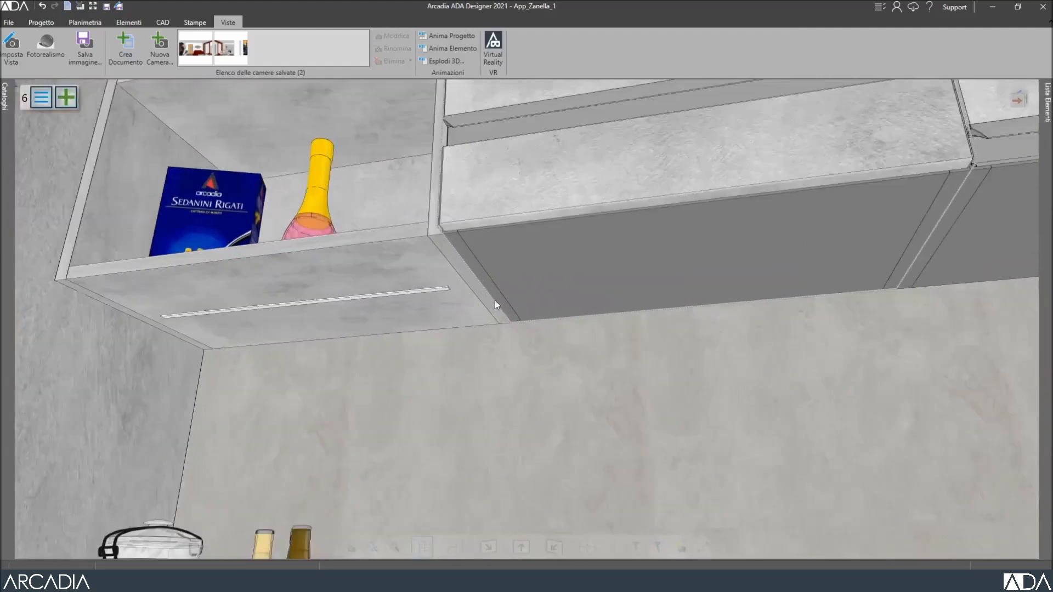
{"action": "left_click", "coordinate": [436, 287]}
{"action": "left_click", "coordinate": [432, 289]}
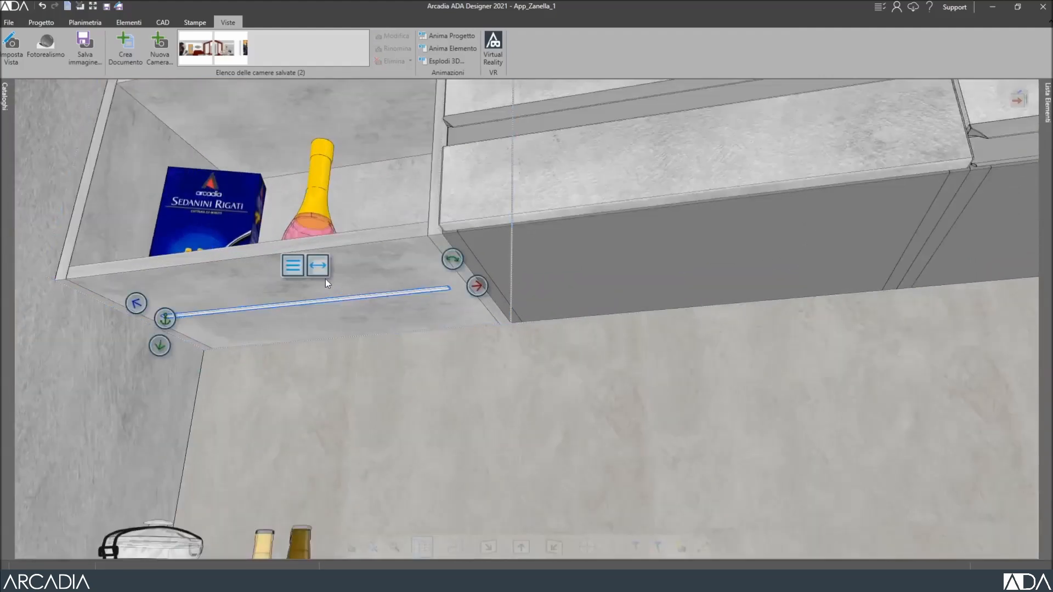
{"action": "left_click", "coordinate": [139, 26]}
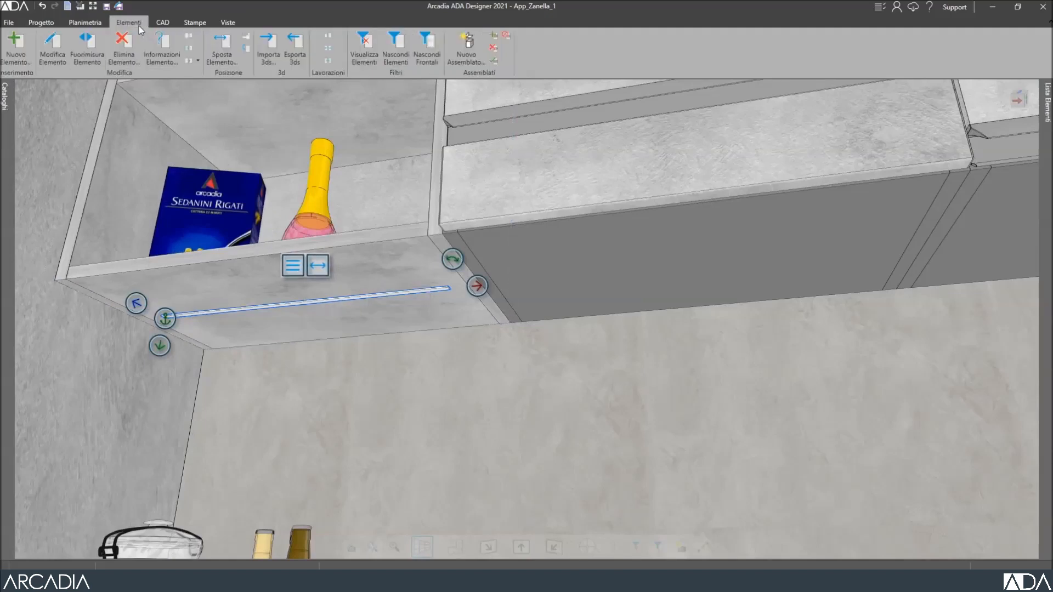
{"action": "left_click", "coordinate": [189, 58]}
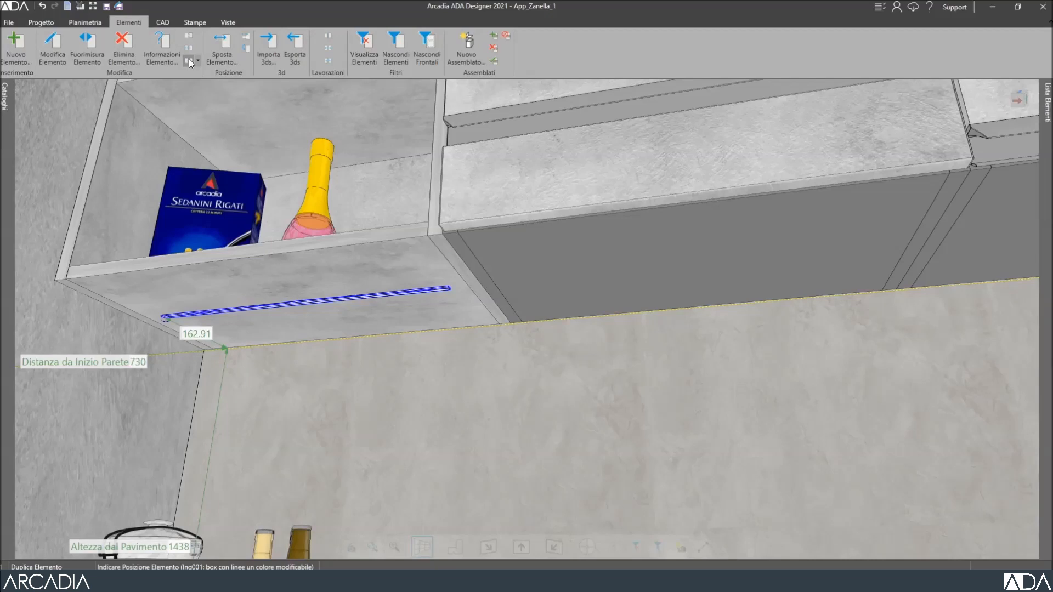
{"action": "key", "text": "space"}
{"action": "key", "text": "Right"}
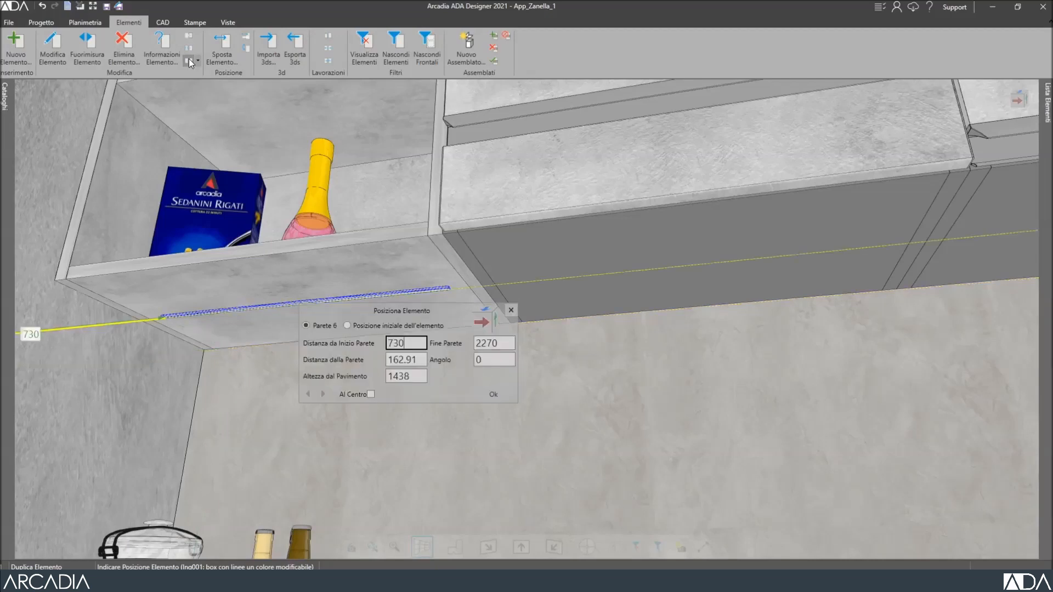
{"action": "type", "text": "+600"}
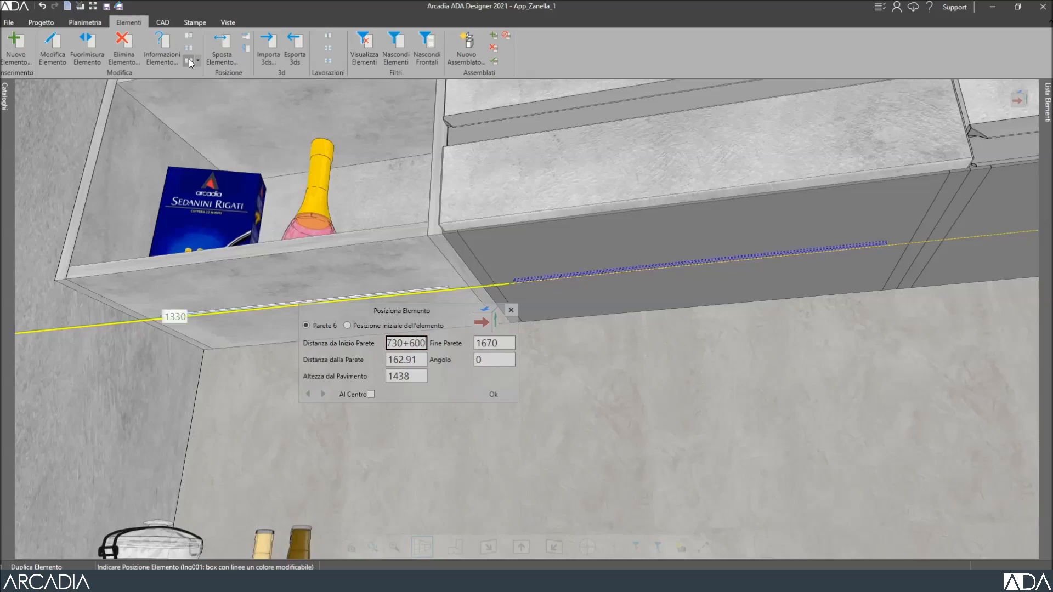
{"action": "key", "text": "Return"}
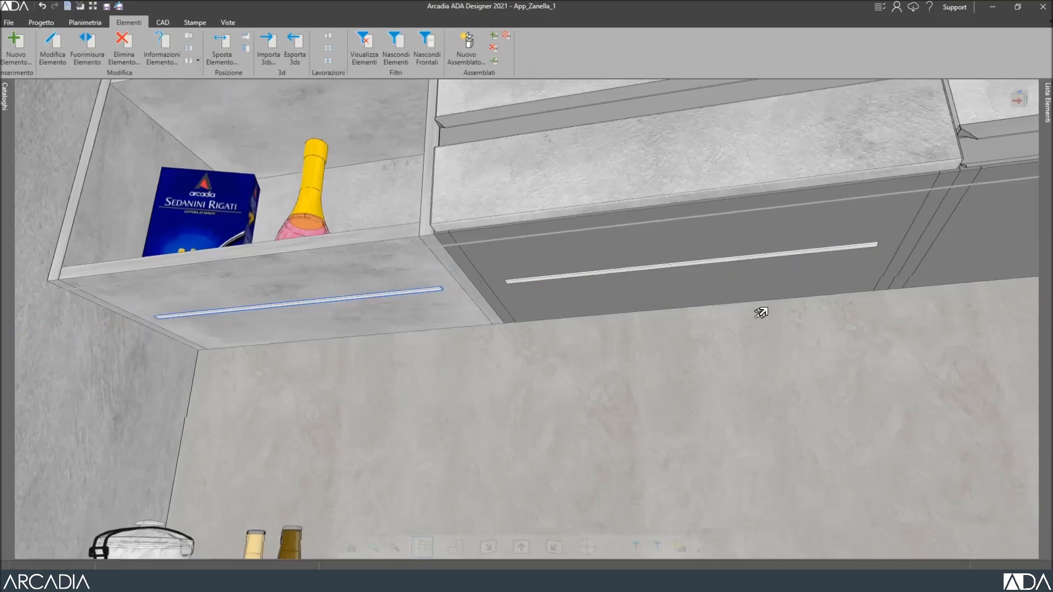
Change the duplicated strip's Colore 1 to Standard lucido Rosso 018 for this element only.
{"action": "middle_click_drag", "start_coordinate": [765, 313], "coordinate": [625, 298]}
{"action": "left_click", "coordinate": [563, 248]}
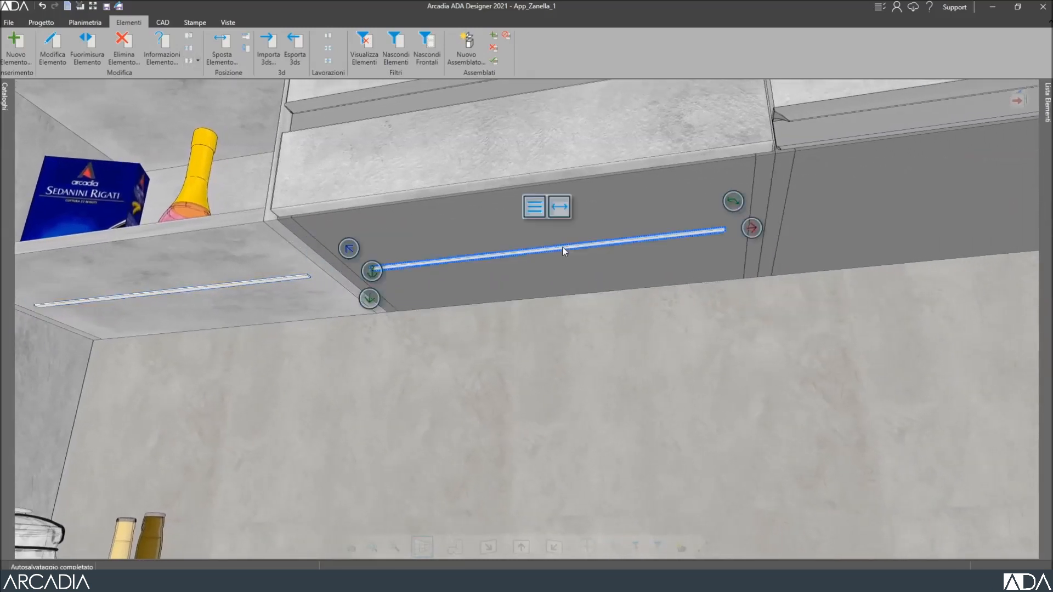
{"action": "left_click", "coordinate": [559, 206]}
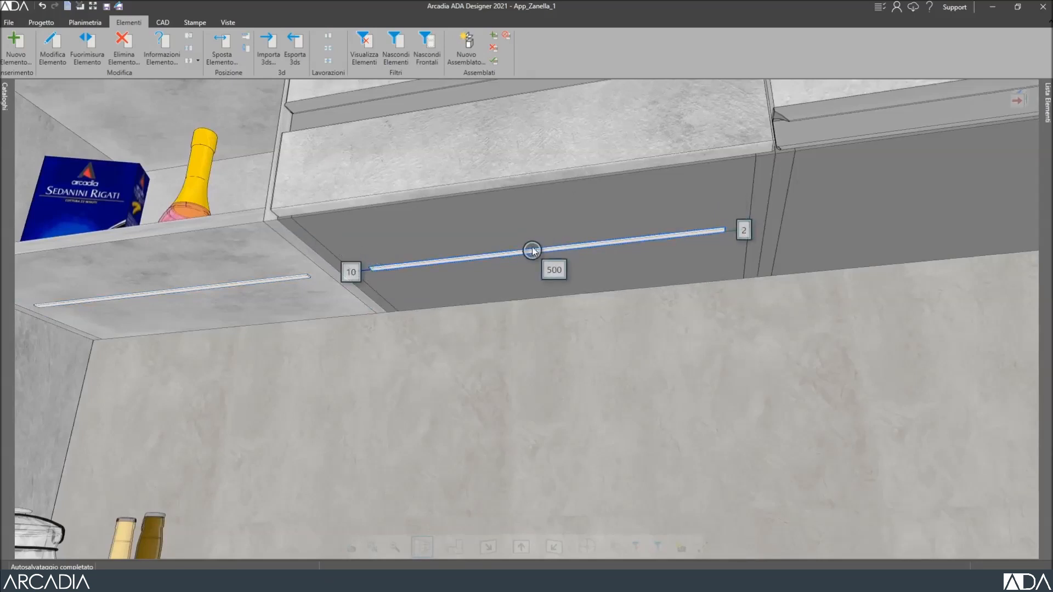
{"action": "left_click", "coordinate": [532, 251]}
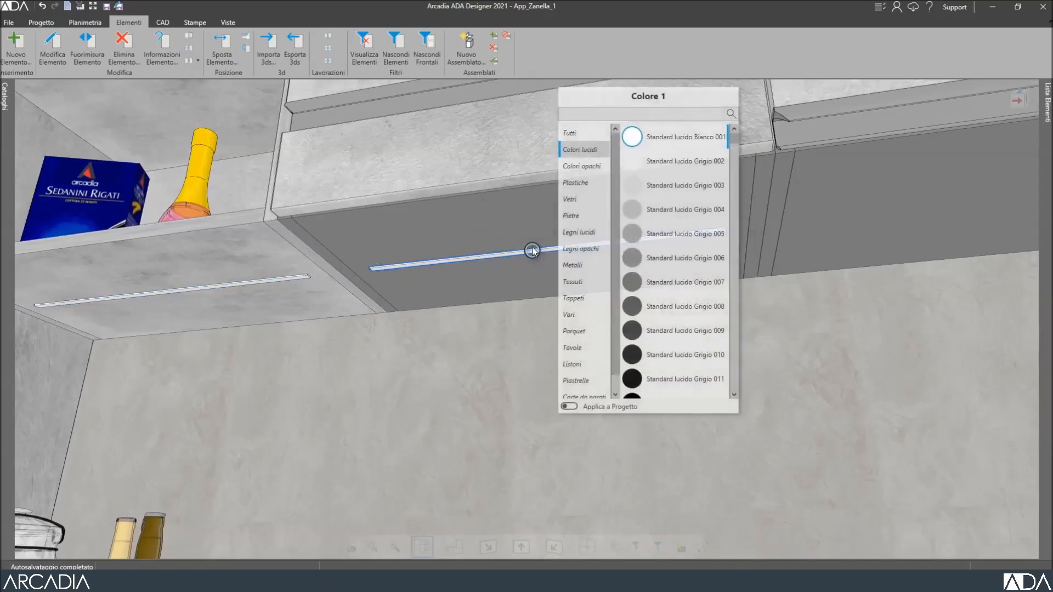
{"action": "left_click", "coordinate": [631, 118]}
{"action": "type", "text": "r"}
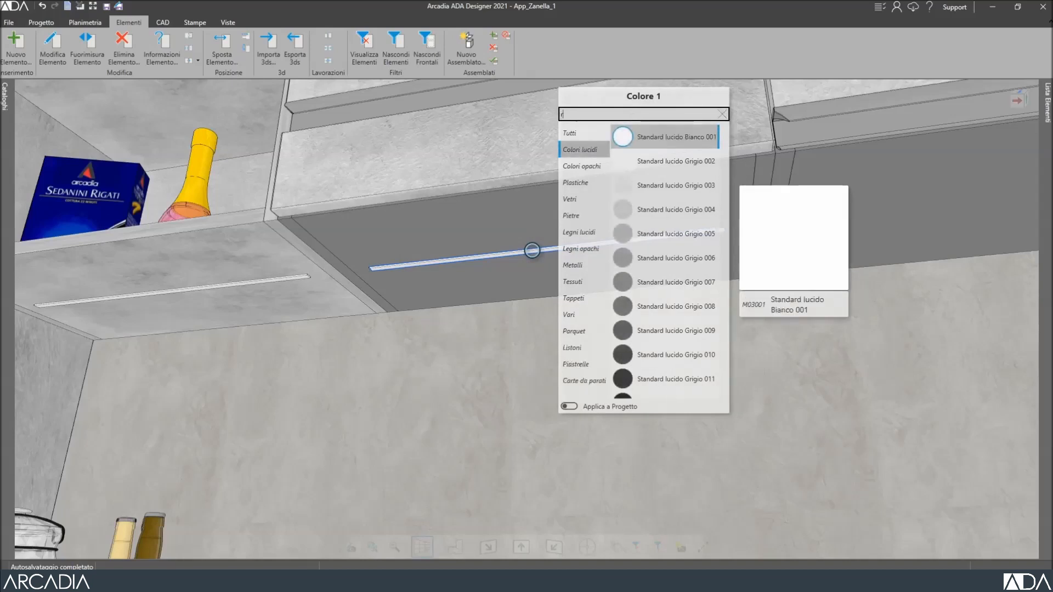
{"action": "type", "text": "os"}
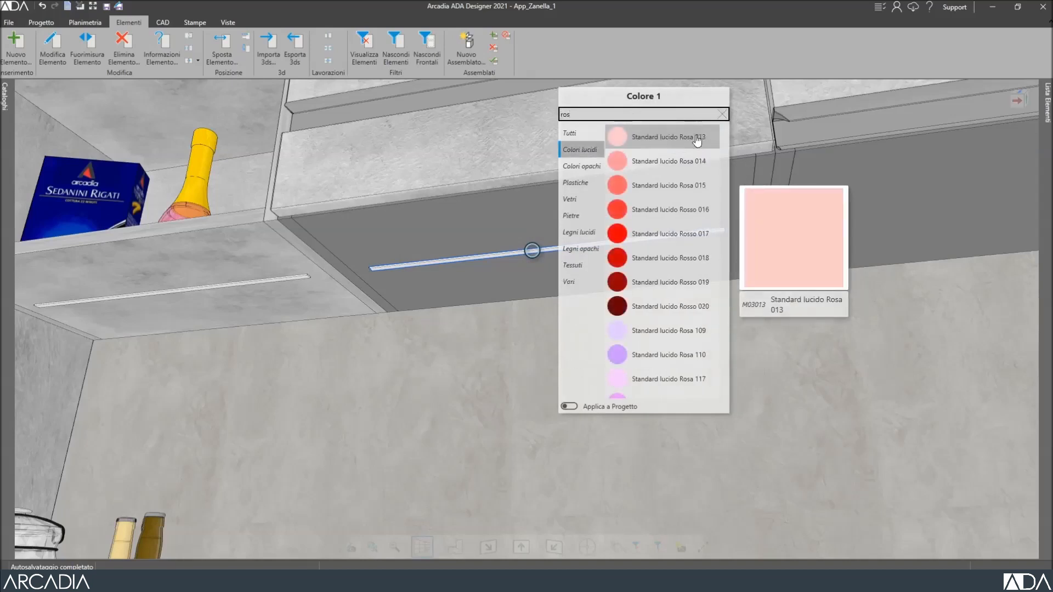
{"action": "left_click", "coordinate": [663, 261]}
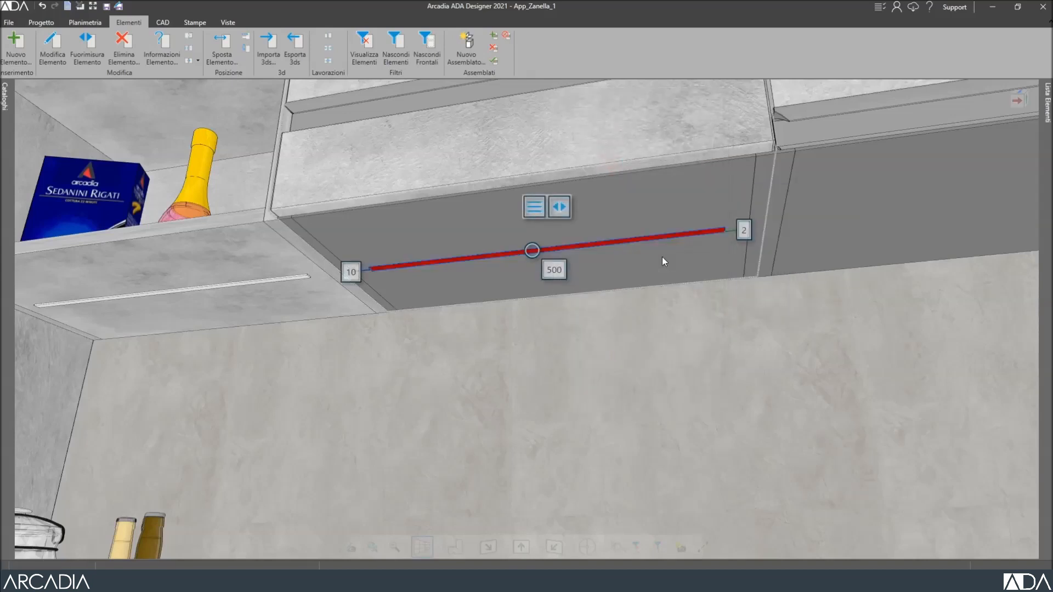
Open the red strip's material settings from its element properties and set the advanced POV material type to SelfEmittingLight.
{"action": "left_click", "coordinate": [535, 208]}
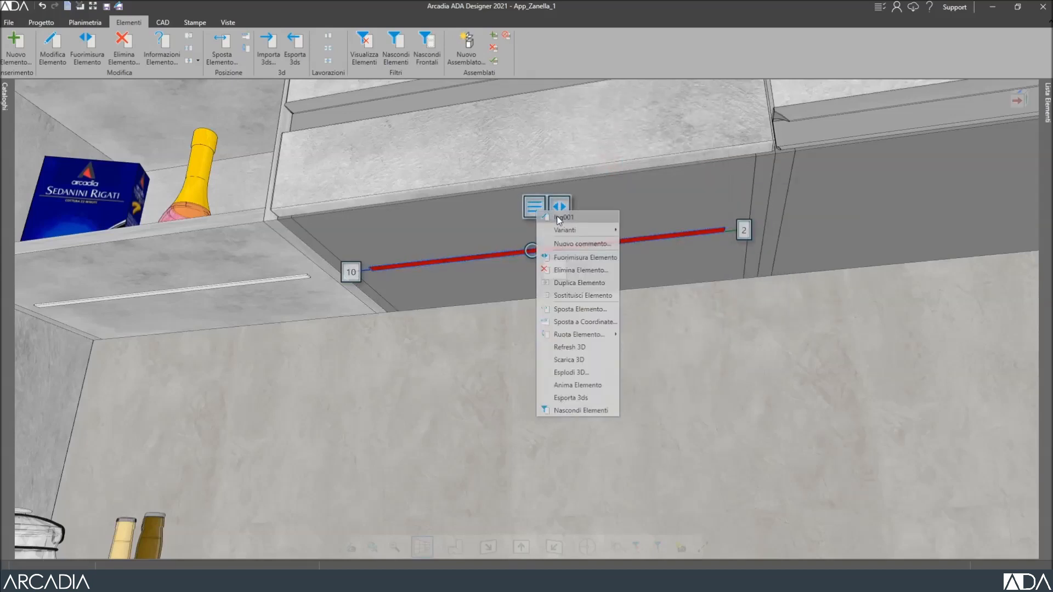
{"action": "left_click", "coordinate": [558, 218]}
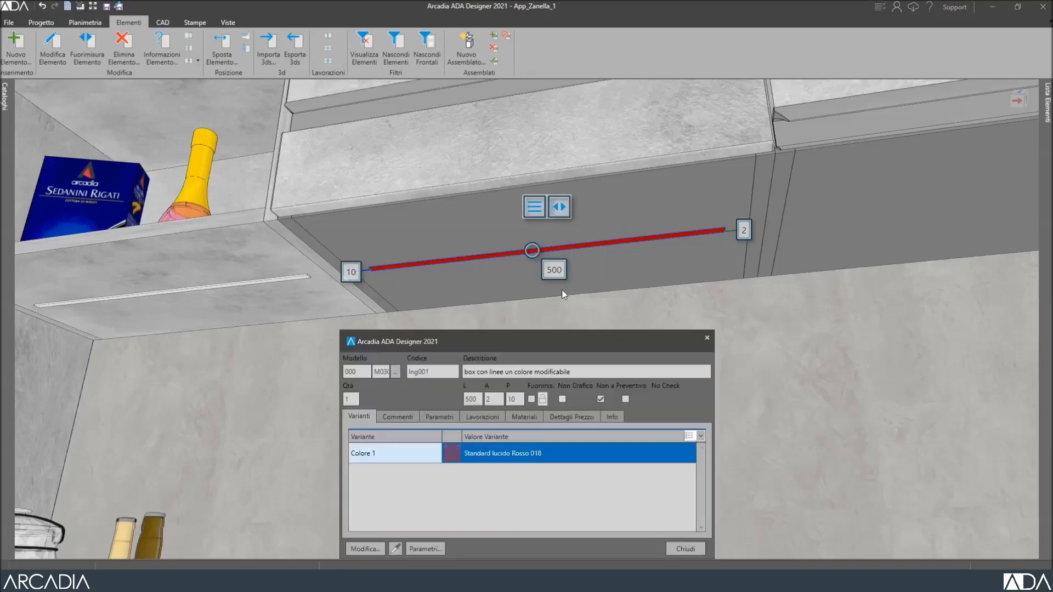
{"action": "left_click", "coordinate": [525, 417]}
{"action": "double_click", "coordinate": [525, 453]}
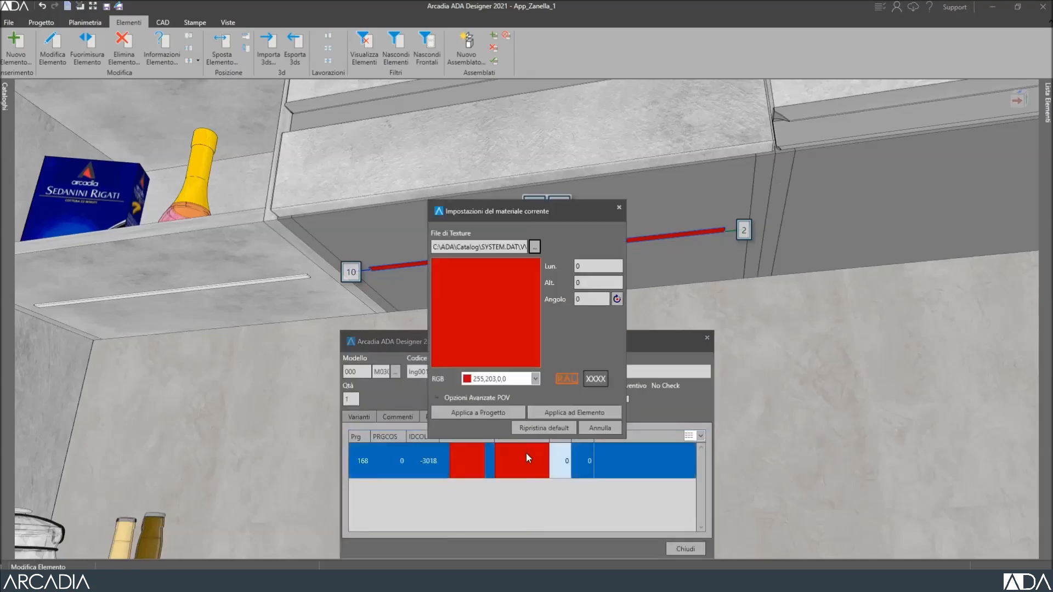
{"action": "left_click", "coordinate": [504, 398]}
{"action": "left_click", "coordinate": [535, 410]}
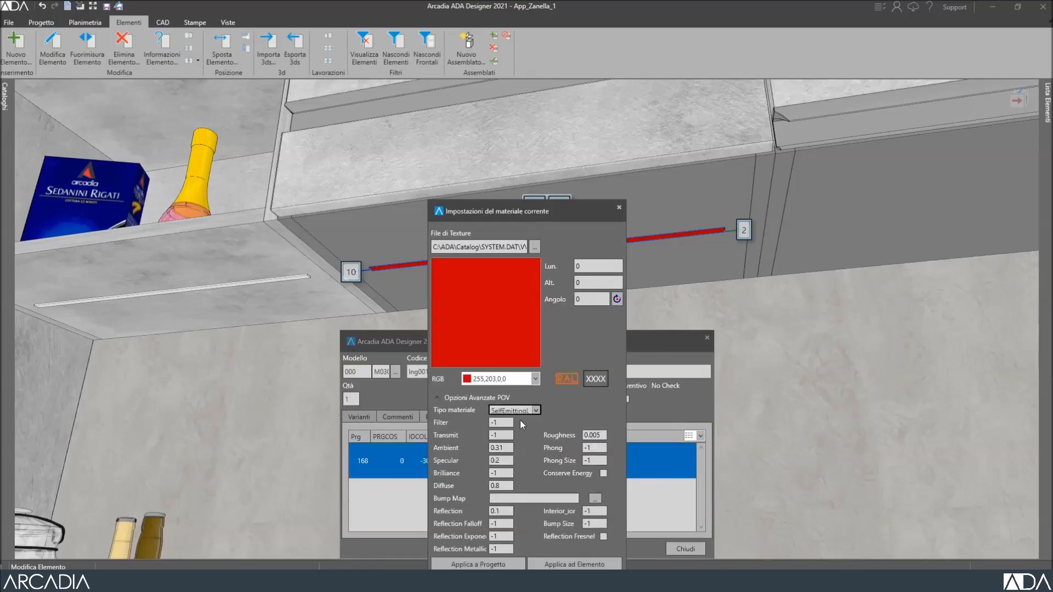
Set the red material's Diffuse to 4, apply it to this element only, and close the element properties.
{"action": "left_click", "coordinate": [506, 485]}
{"action": "type", "text": "4"}
{"action": "left_click", "coordinate": [582, 564]}
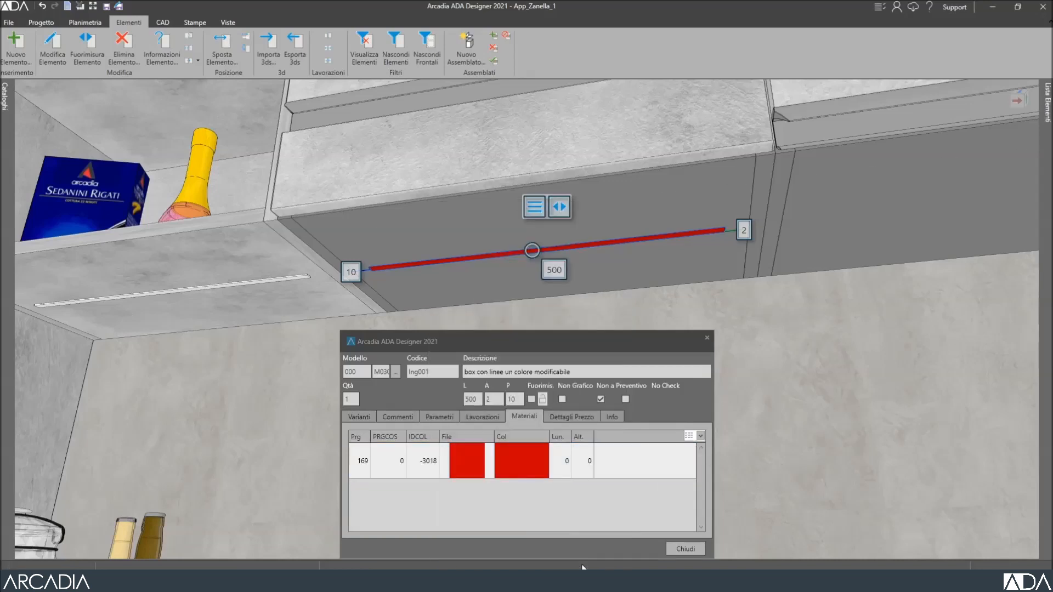
{"action": "left_click", "coordinate": [708, 337]}
Duplicate the red LED strip under the next wall unit by adding 600 to its distance from the wall start.
{"action": "middle_click_drag", "start_coordinate": [785, 351], "coordinate": [509, 398]}
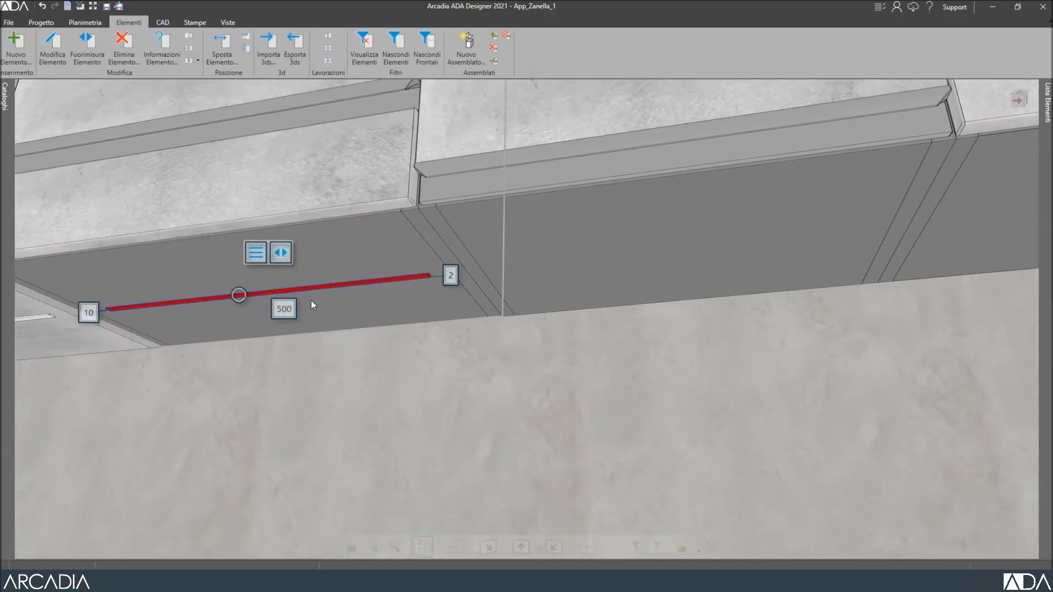
{"action": "left_click", "coordinate": [189, 60]}
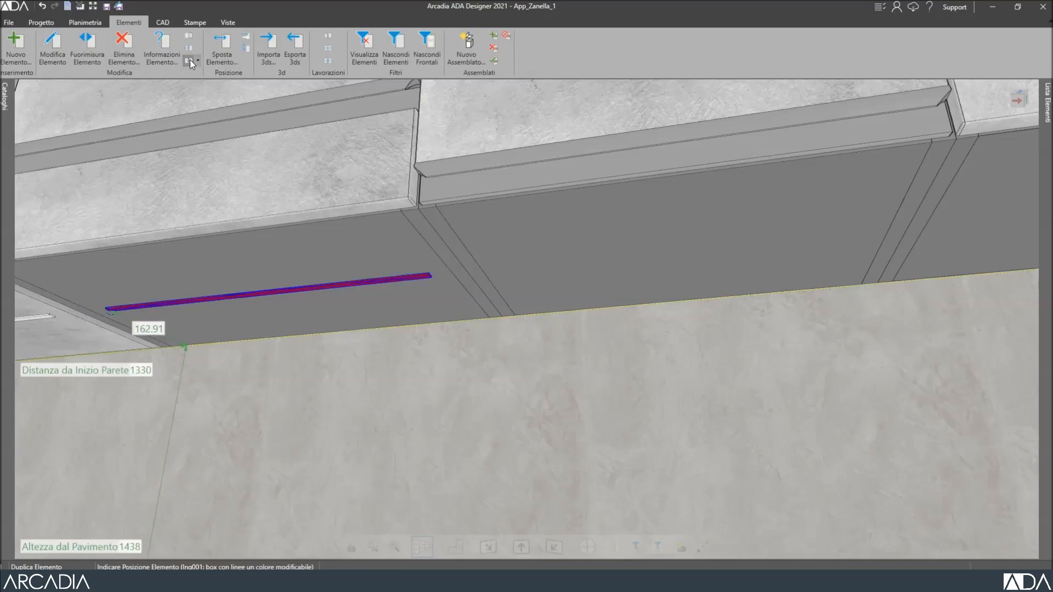
{"action": "key", "text": "Return"}
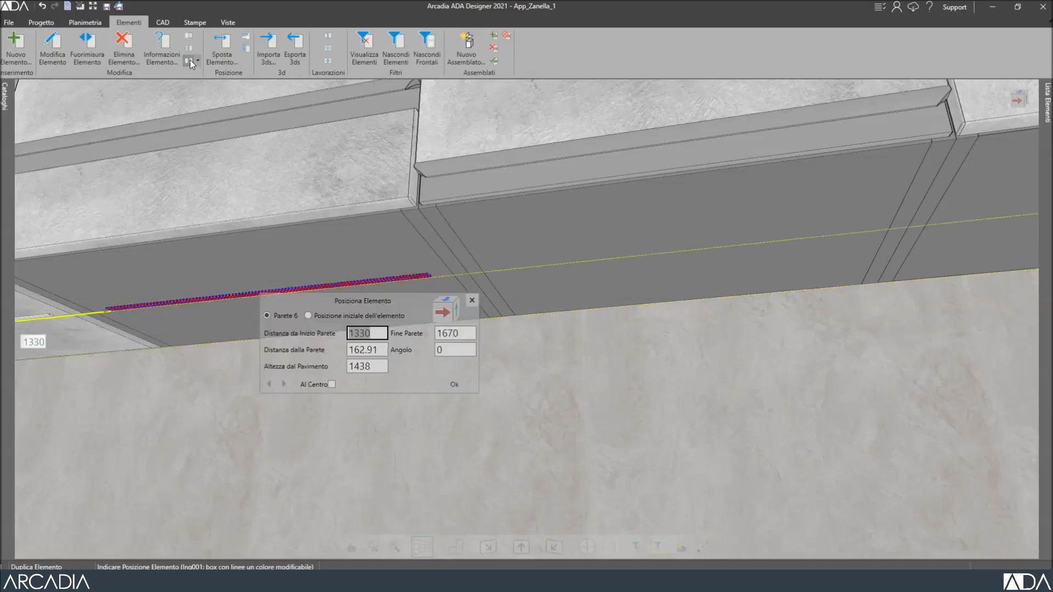
{"action": "key", "text": "Right"}
{"action": "type", "text": "+600"}
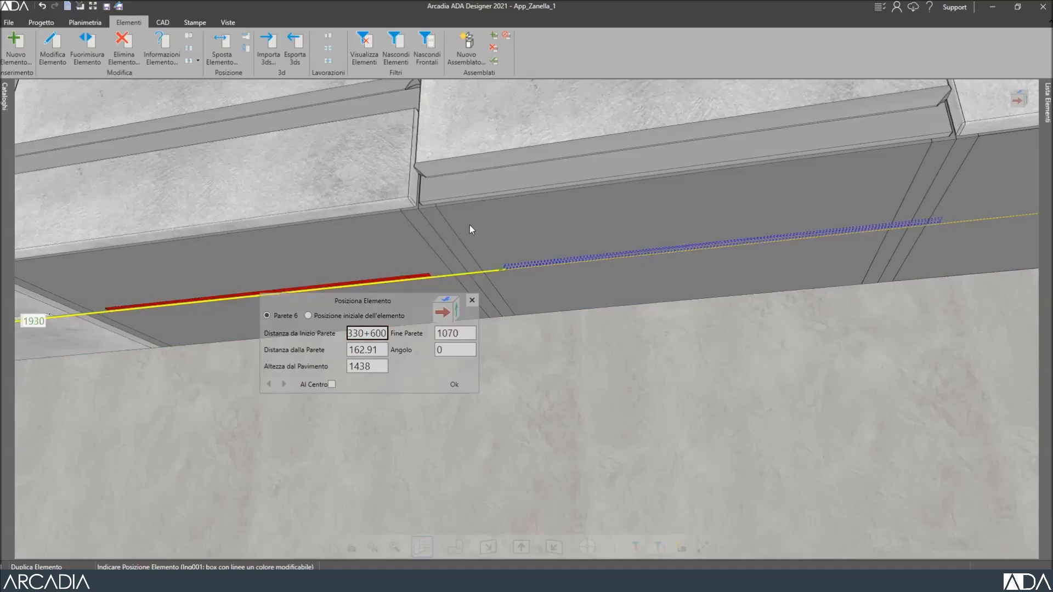
{"action": "key", "text": "Return"}
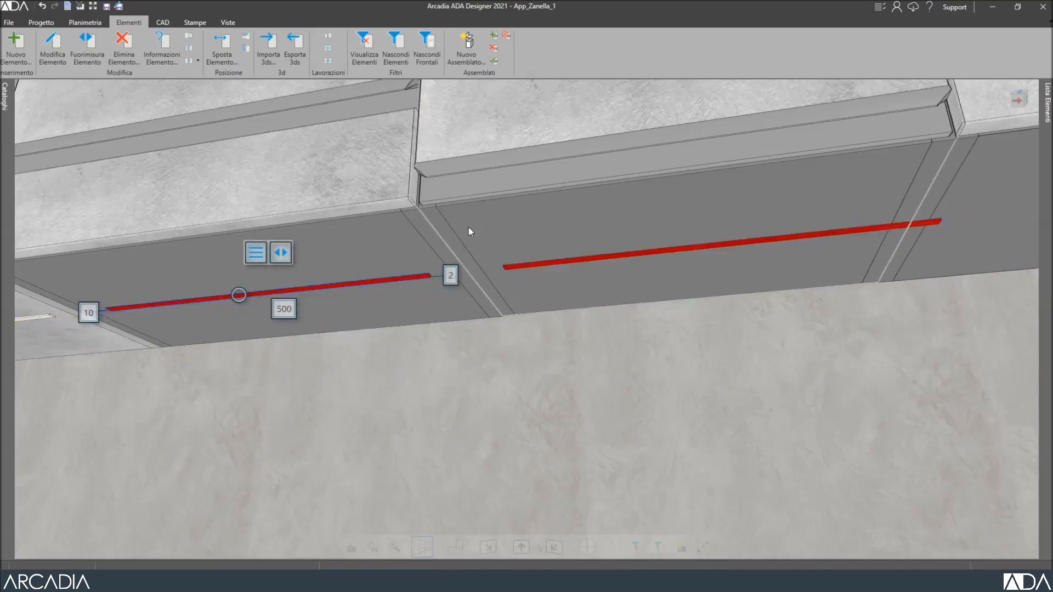
Shorten the newly duplicated strip by 80, bringing its length to 420.
{"action": "left_click", "coordinate": [383, 261]}
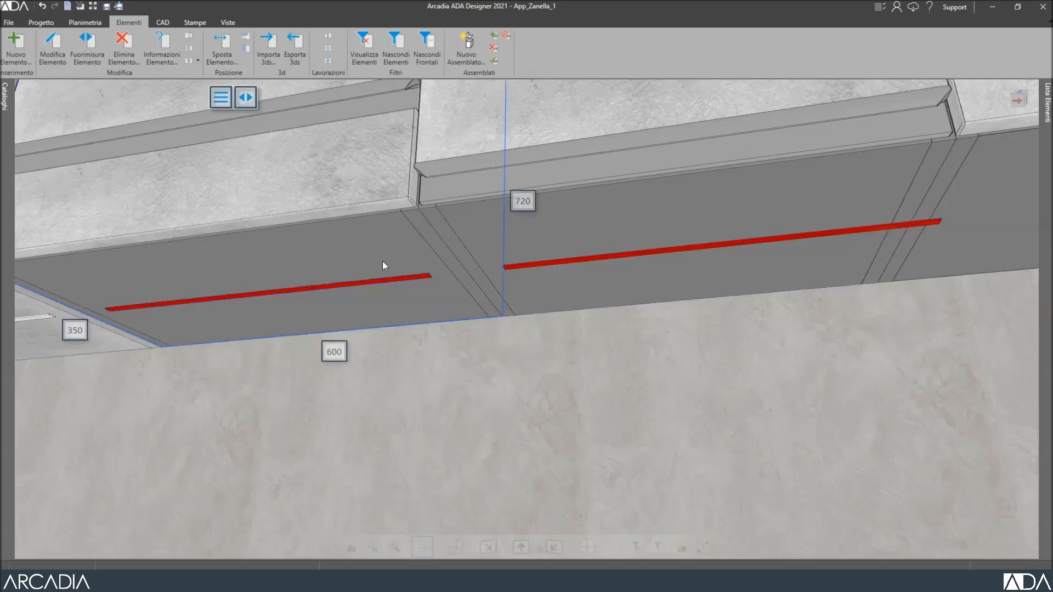
{"action": "left_click", "coordinate": [561, 296]}
{"action": "left_click", "coordinate": [700, 324]}
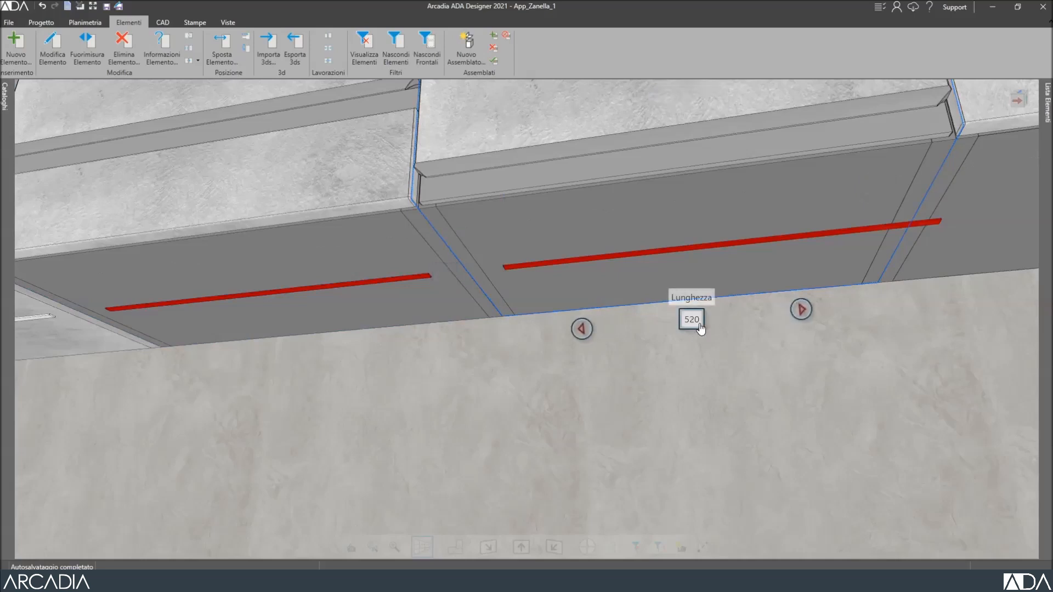
{"action": "left_click", "coordinate": [755, 244]}
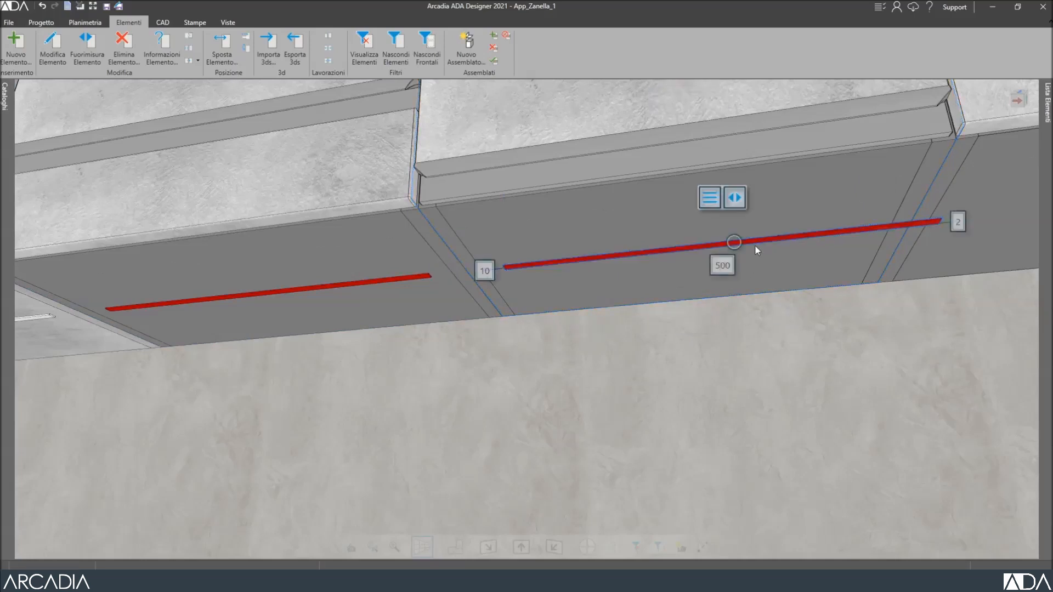
{"action": "left_click", "coordinate": [718, 267]}
{"action": "left_click", "coordinate": [716, 267]}
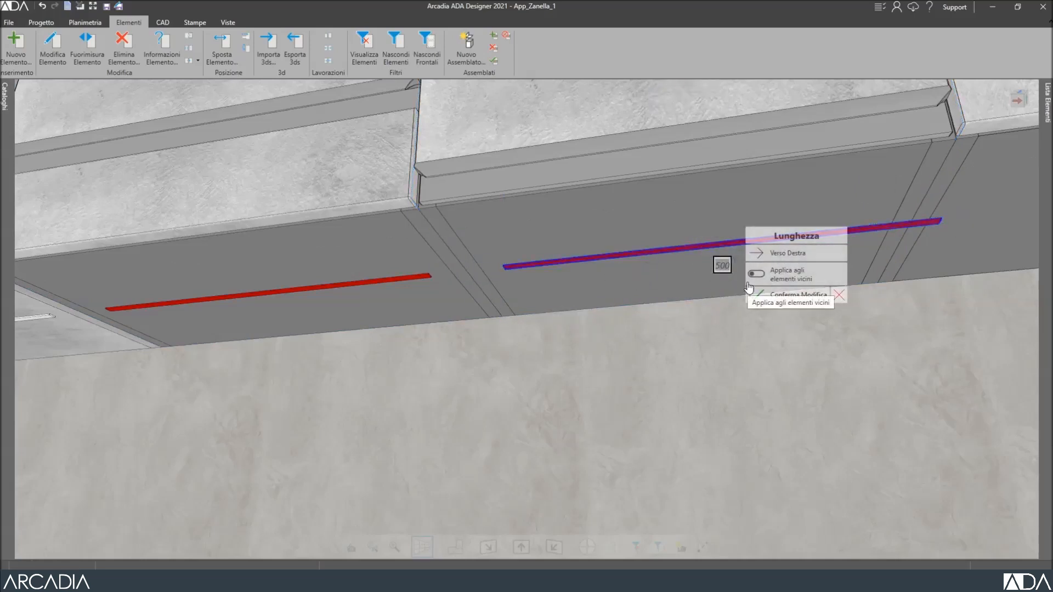
{"action": "type", "text": "-80"}
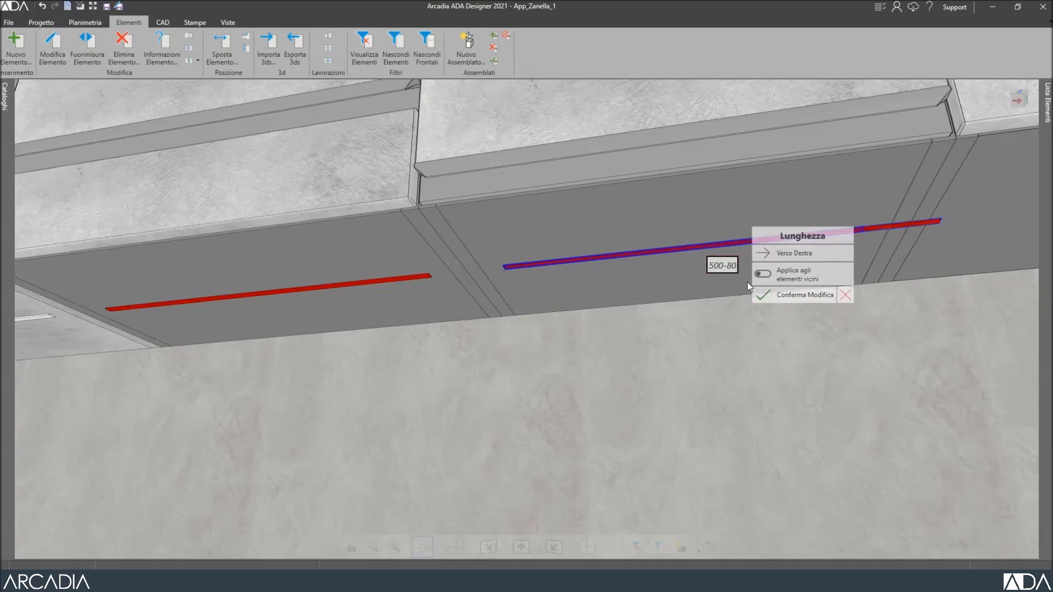
{"action": "key", "text": "Return"}
Change the shortened strip's Colore 1 to Standard lucido Verde 052 for this element only.
{"action": "left_click", "coordinate": [675, 249]}
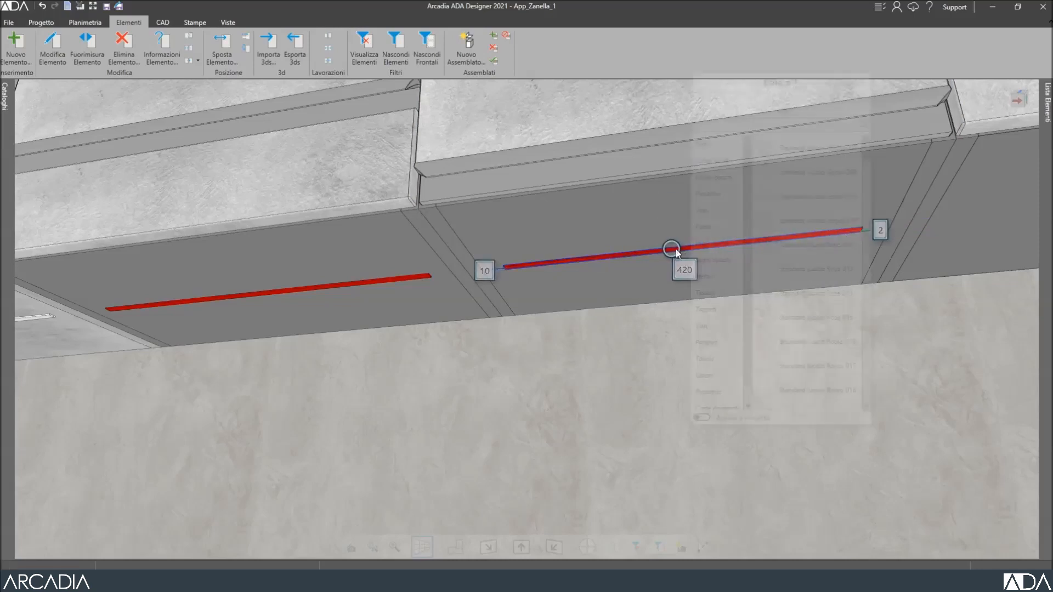
{"action": "left_click", "coordinate": [776, 125]}
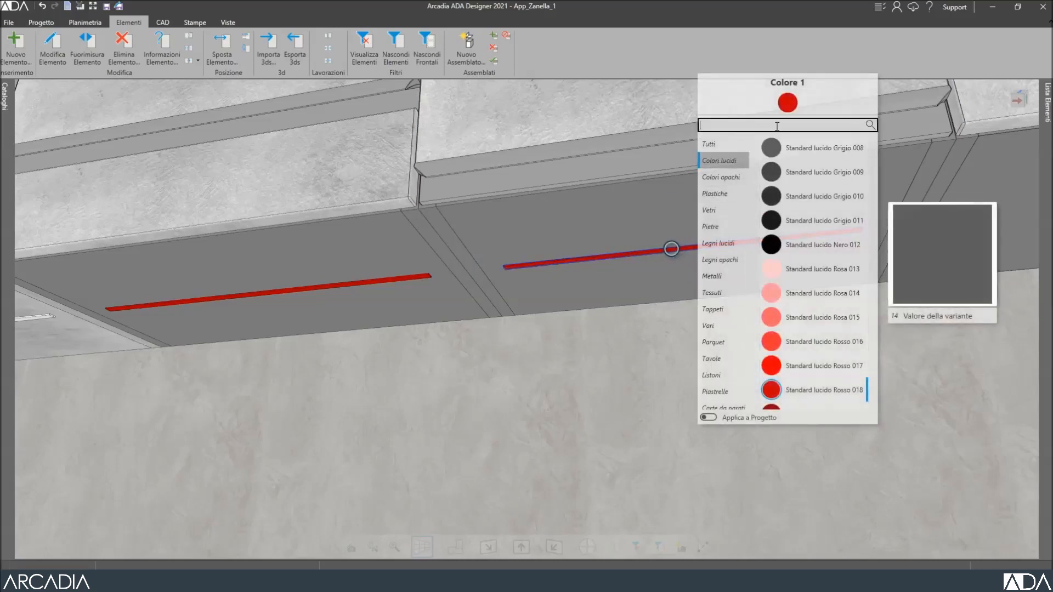
{"action": "type", "text": "verd"}
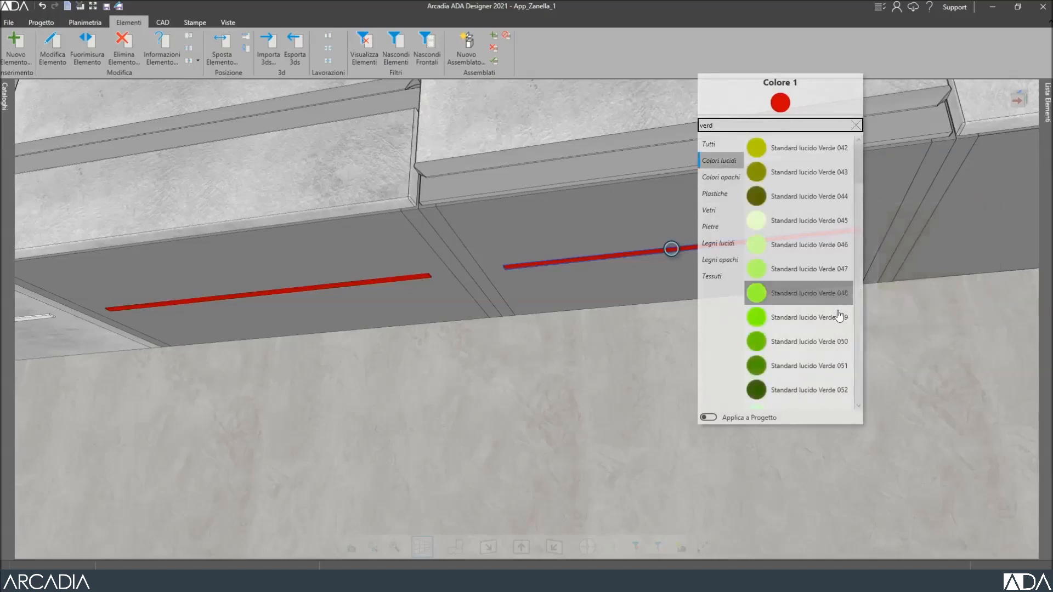
{"action": "scroll", "coordinate": [817, 318], "scroll_direction": "down", "scroll_amount": 1}
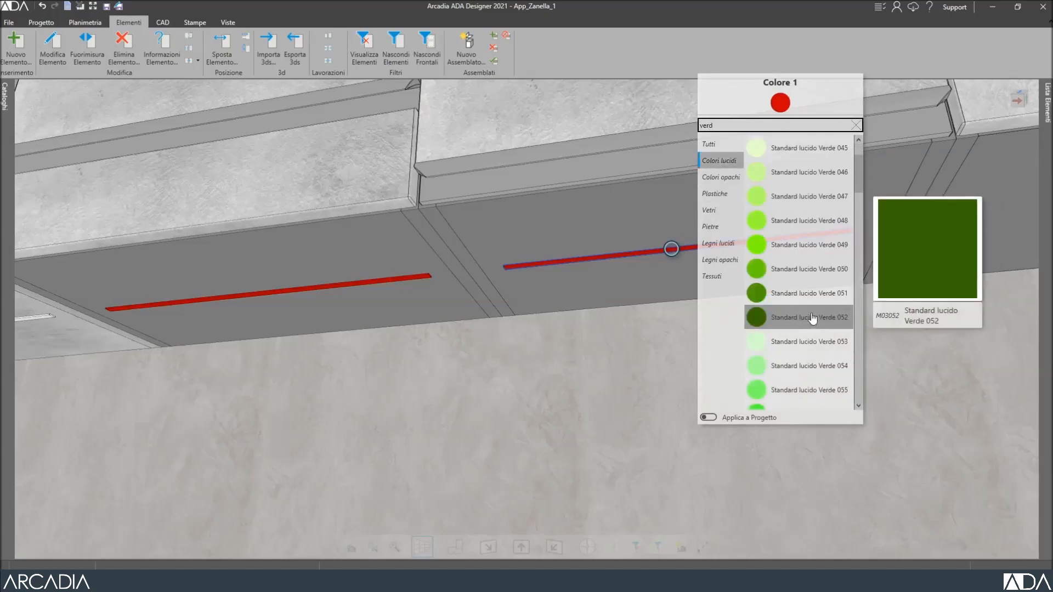
{"action": "left_click", "coordinate": [812, 318]}
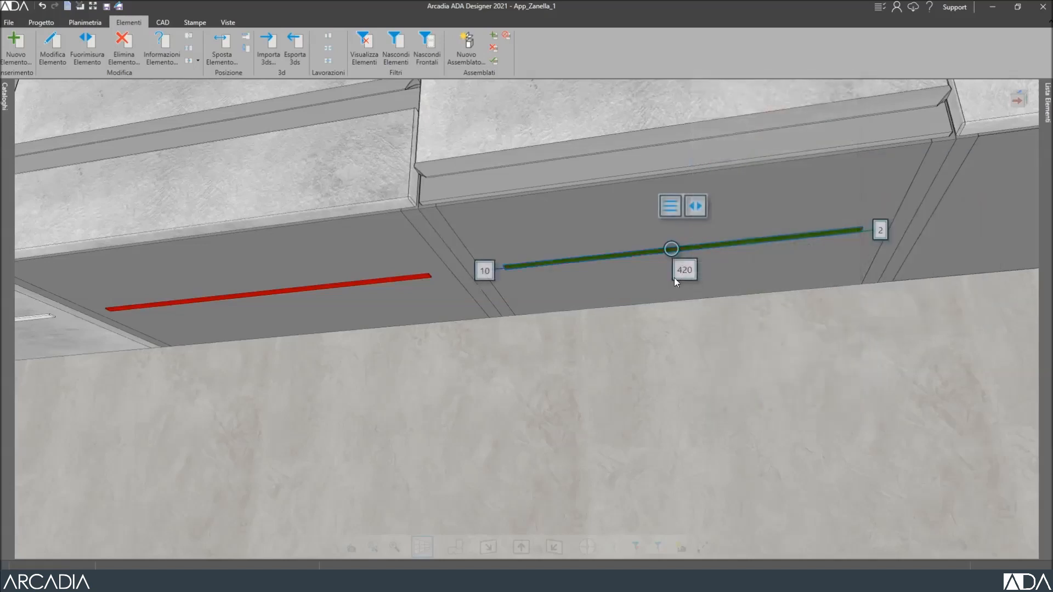
Open the green strip's material settings from its element properties and set the advanced POV material type to SelfEmittingLight.
{"action": "left_click", "coordinate": [671, 207]}
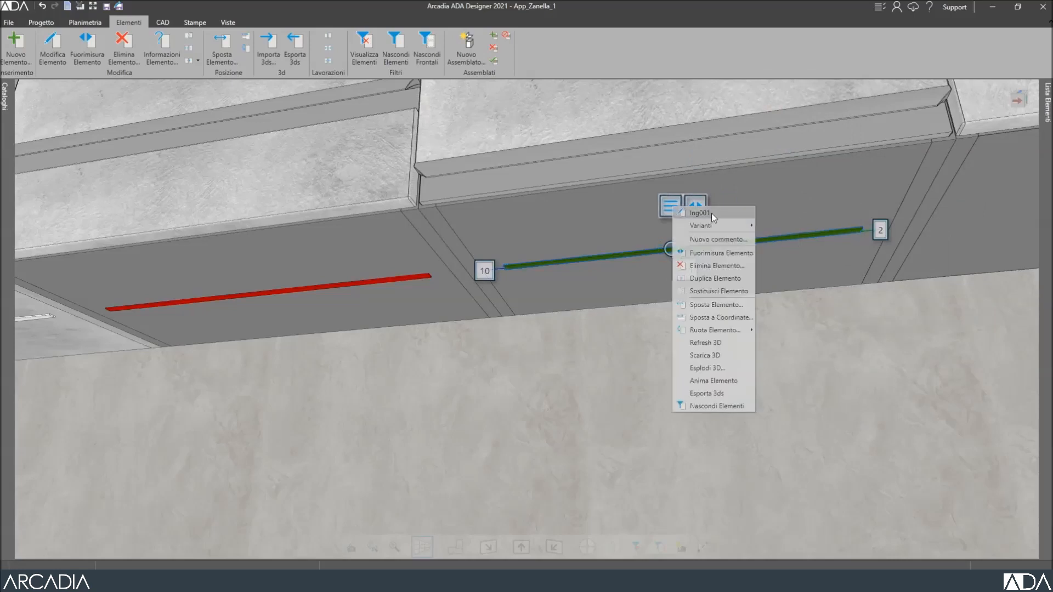
{"action": "left_click", "coordinate": [720, 214]}
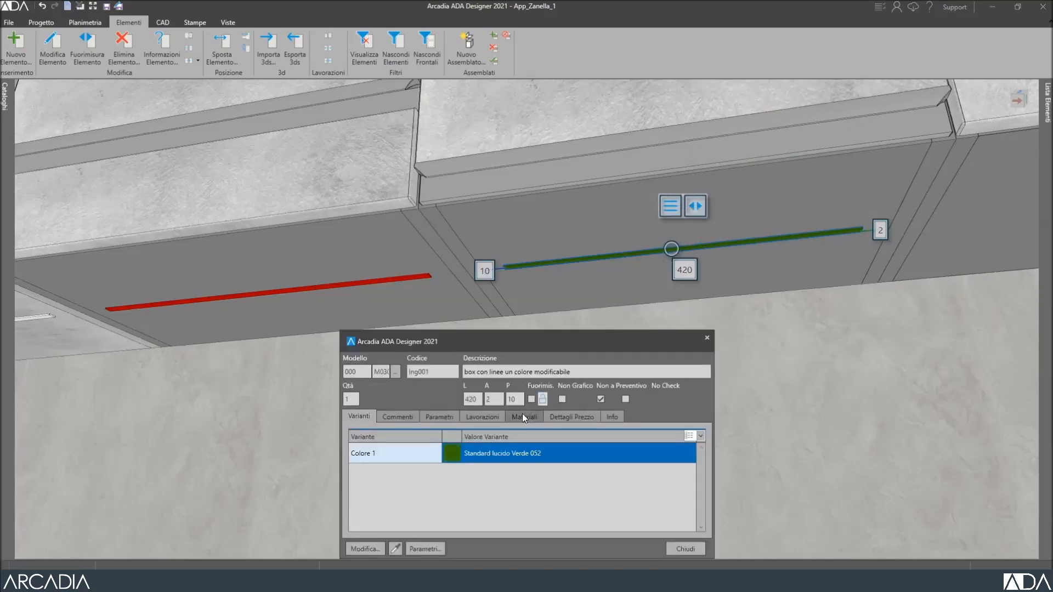
{"action": "left_click", "coordinate": [524, 418]}
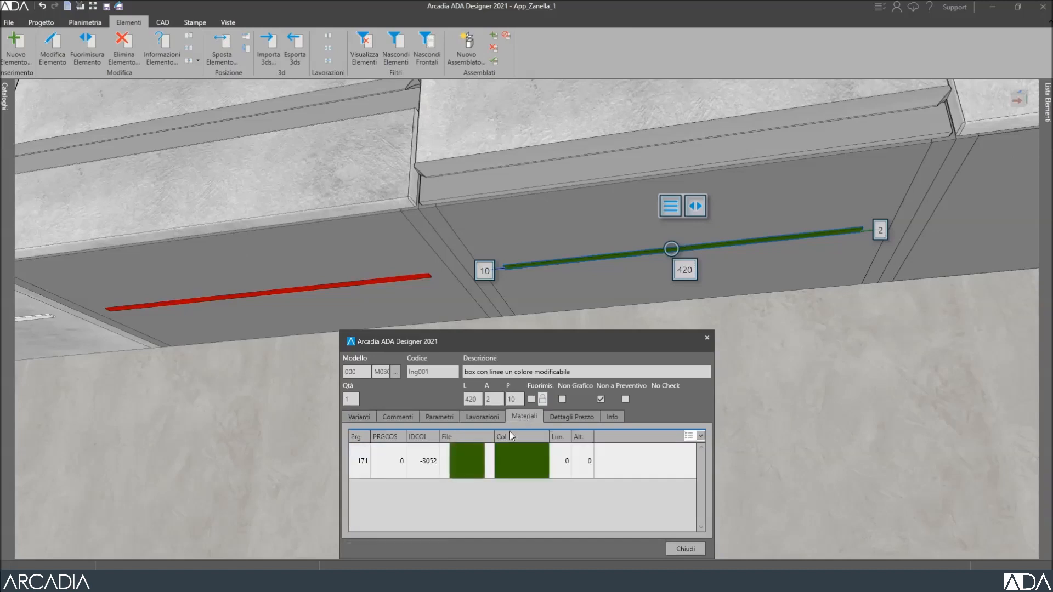
{"action": "left_click", "coordinate": [464, 458]}
{"action": "double_click", "coordinate": [463, 458]}
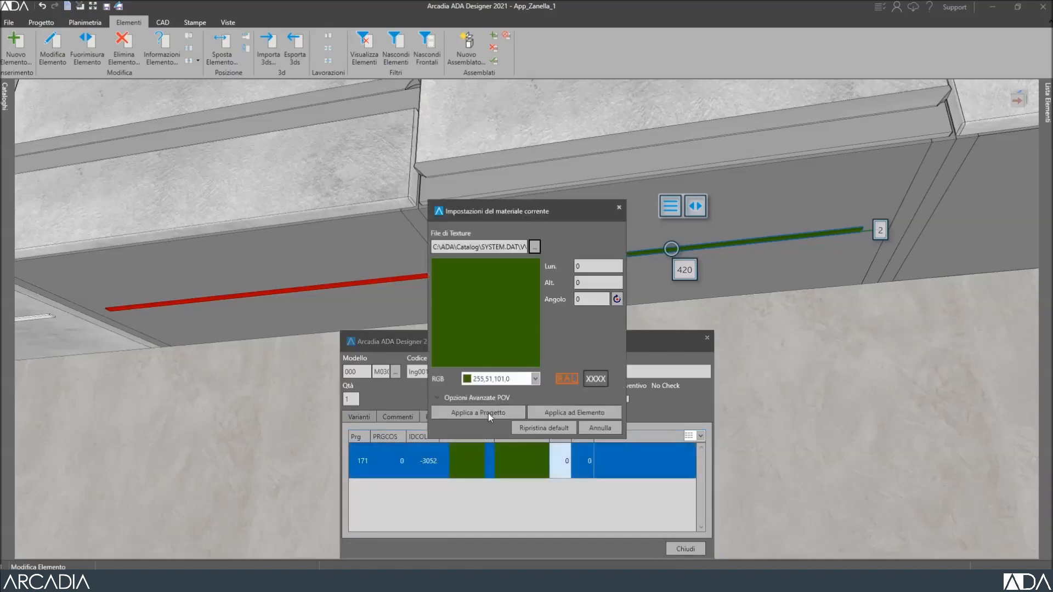
{"action": "left_click", "coordinate": [493, 397]}
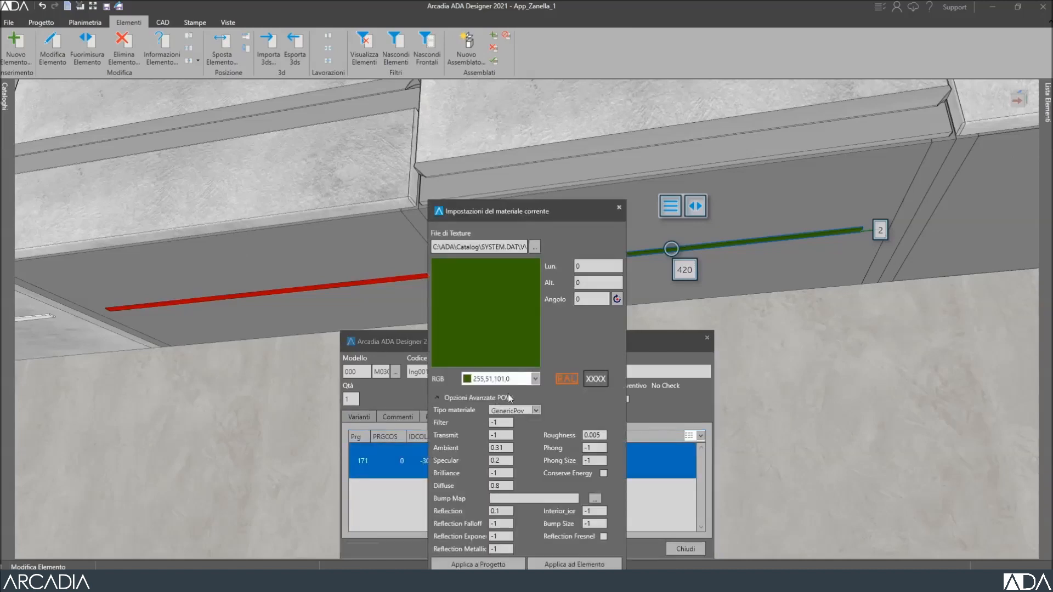
{"action": "left_click", "coordinate": [535, 411]}
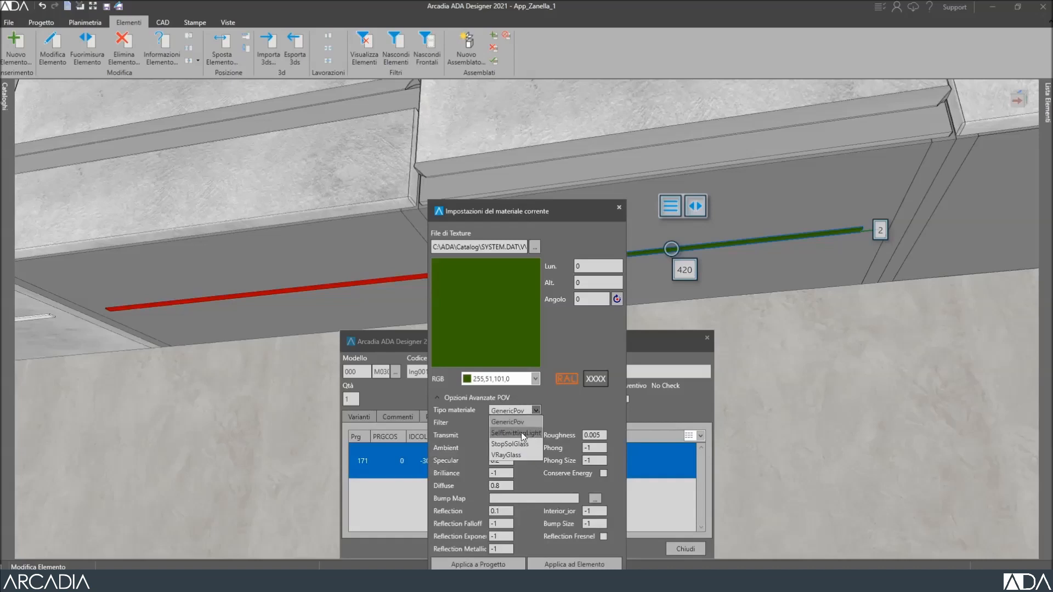
Set the green material's Diffuse to 4, apply it to this element only, close the element properties and deselect the strip.
{"action": "left_click", "coordinate": [503, 486]}
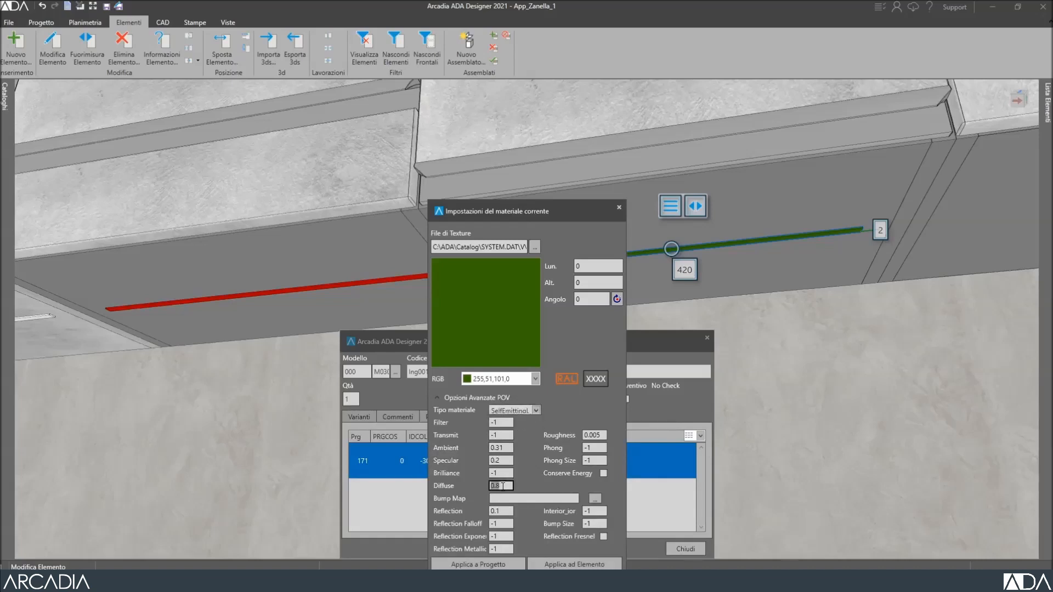
{"action": "type", "text": "4"}
{"action": "left_click", "coordinate": [574, 564]}
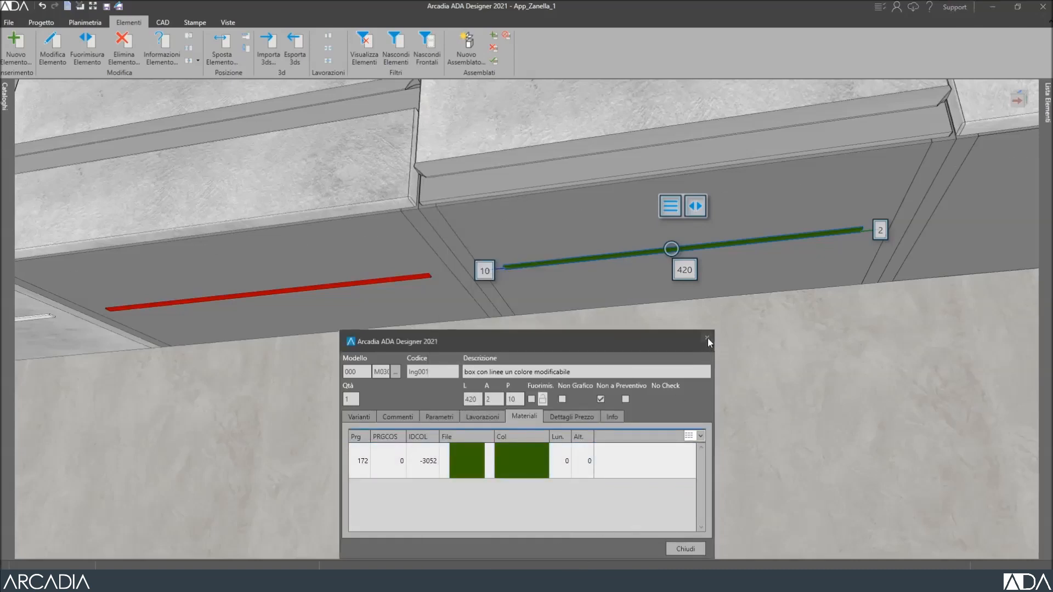
{"action": "left_click", "coordinate": [707, 339]}
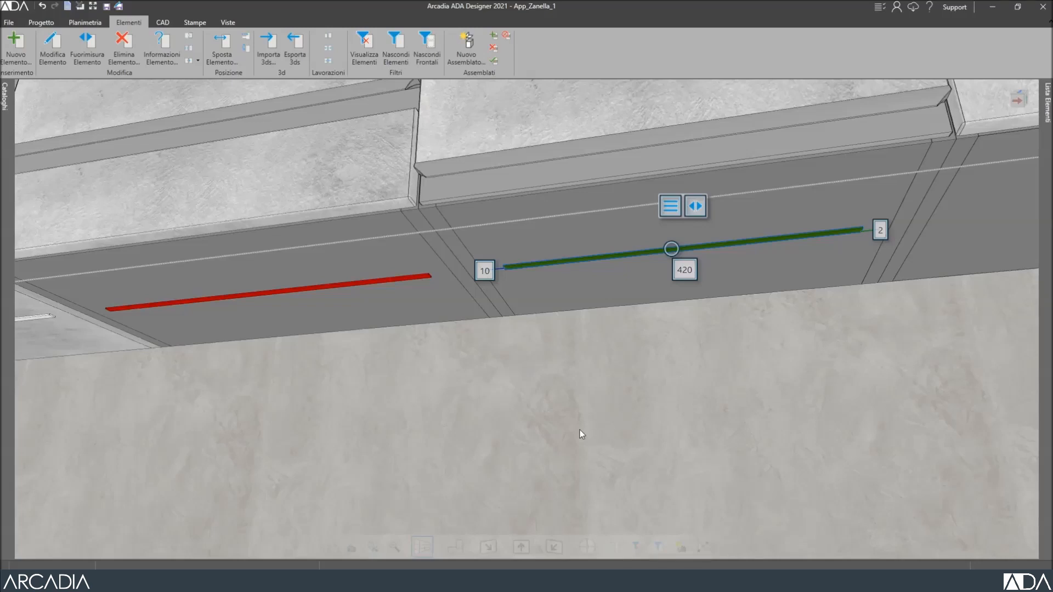
{"action": "left_click", "coordinate": [392, 324]}
Recall the saved camera Vista della cucina and recalculate its photorealistic image with the LuxCore engine at 1861 x 872.
{"action": "left_click", "coordinate": [228, 22]}
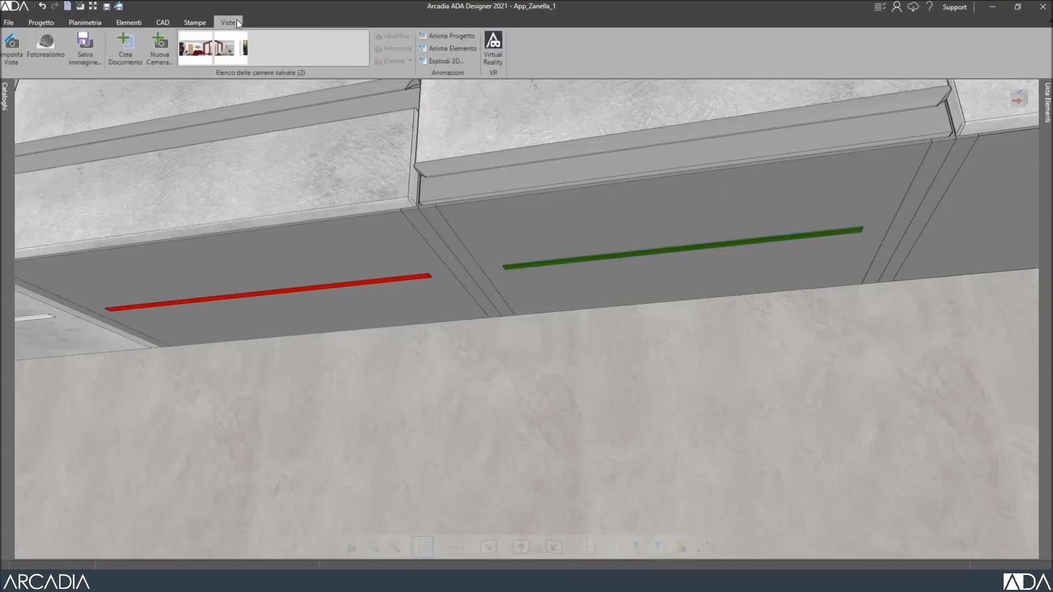
{"action": "left_click", "coordinate": [230, 53]}
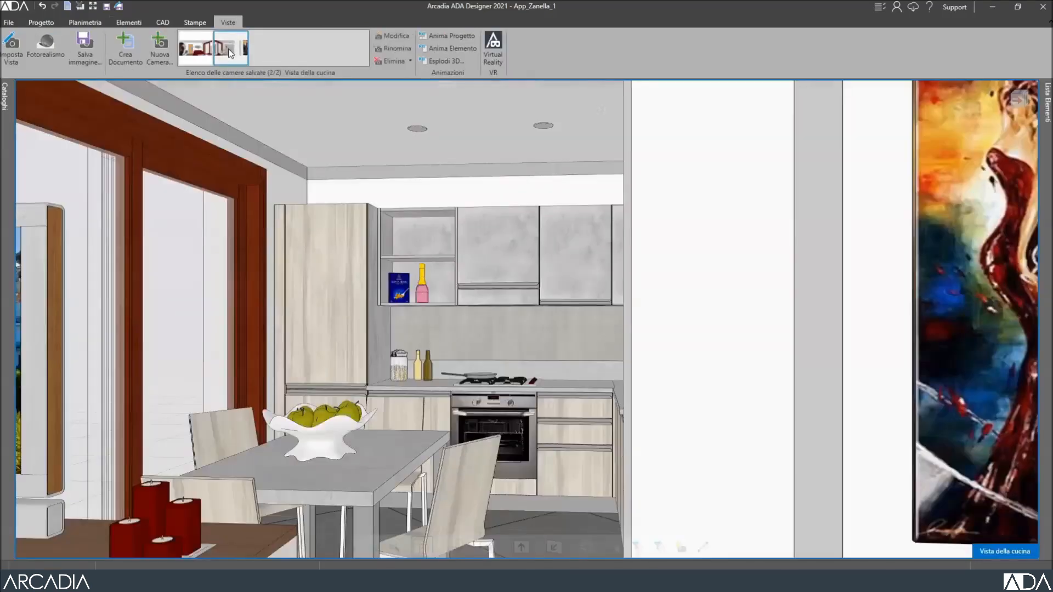
{"action": "left_click", "coordinate": [47, 50]}
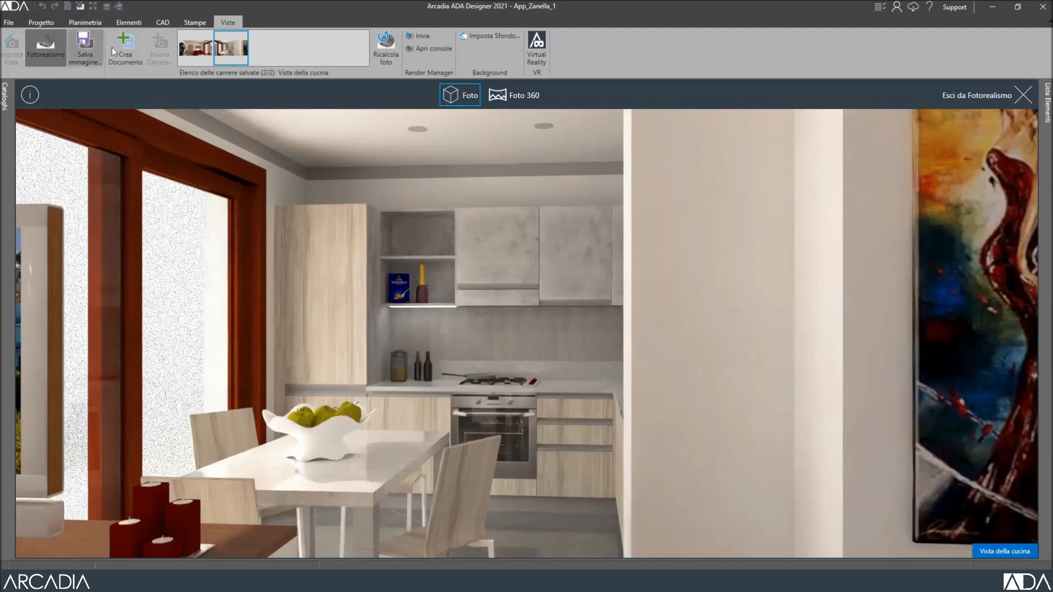
{"action": "left_click", "coordinate": [383, 44]}
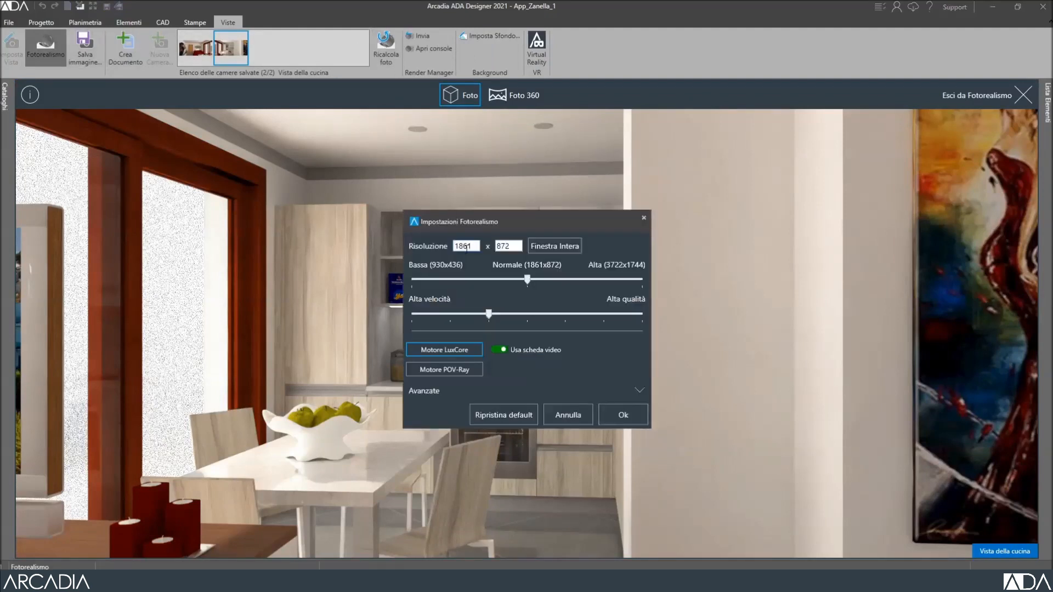
{"action": "left_click", "coordinate": [627, 415]}
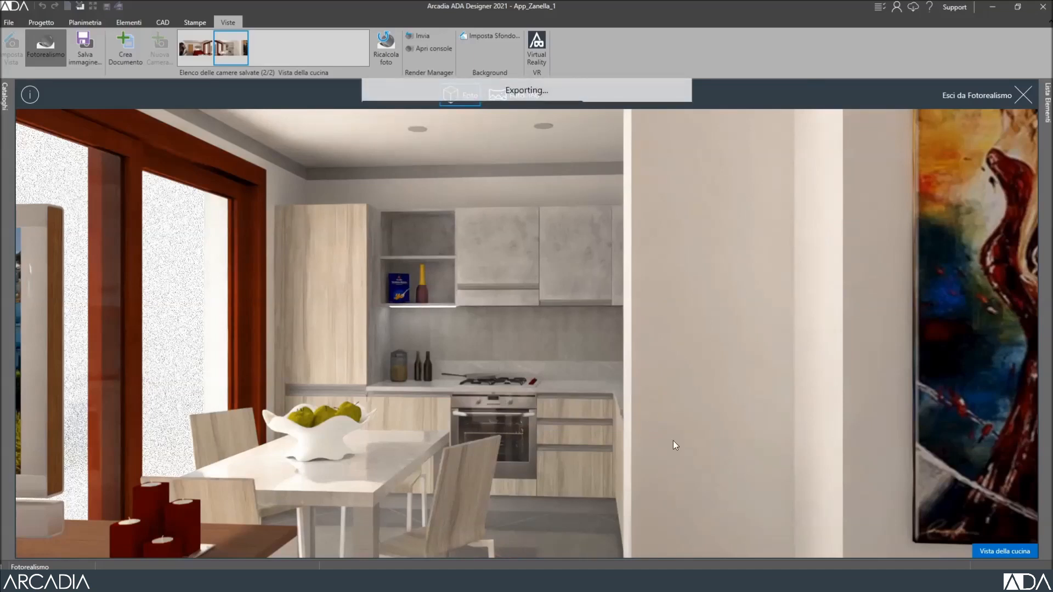
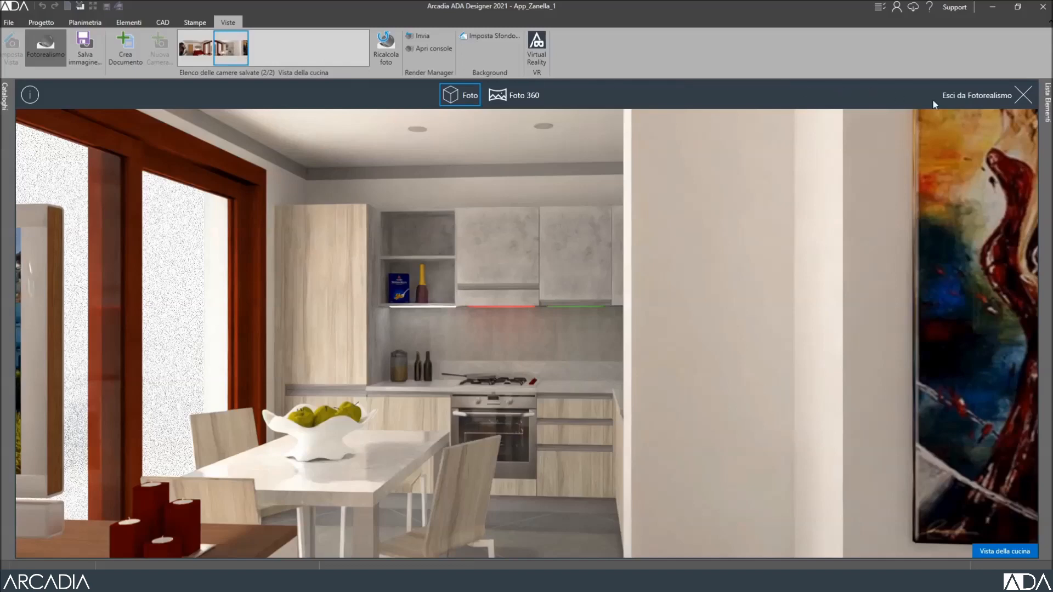
Leave the photorealistic view, switch to the plan view and hide the ceiling element covering the kitchen.
{"action": "left_click", "coordinate": [1023, 96]}
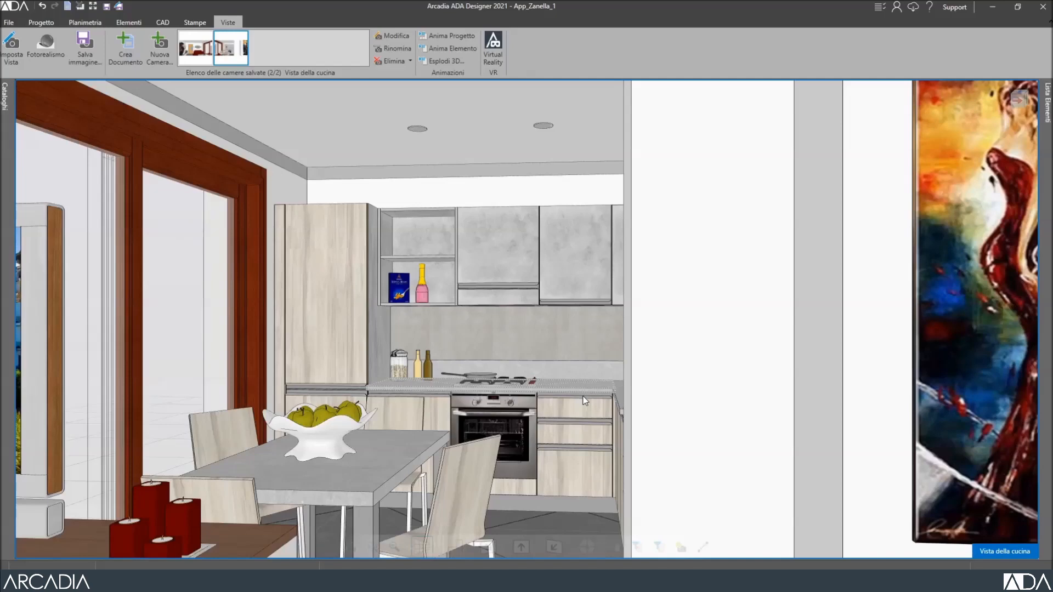
{"action": "scroll", "coordinate": [585, 446], "scroll_direction": "down", "scroll_amount": 3}
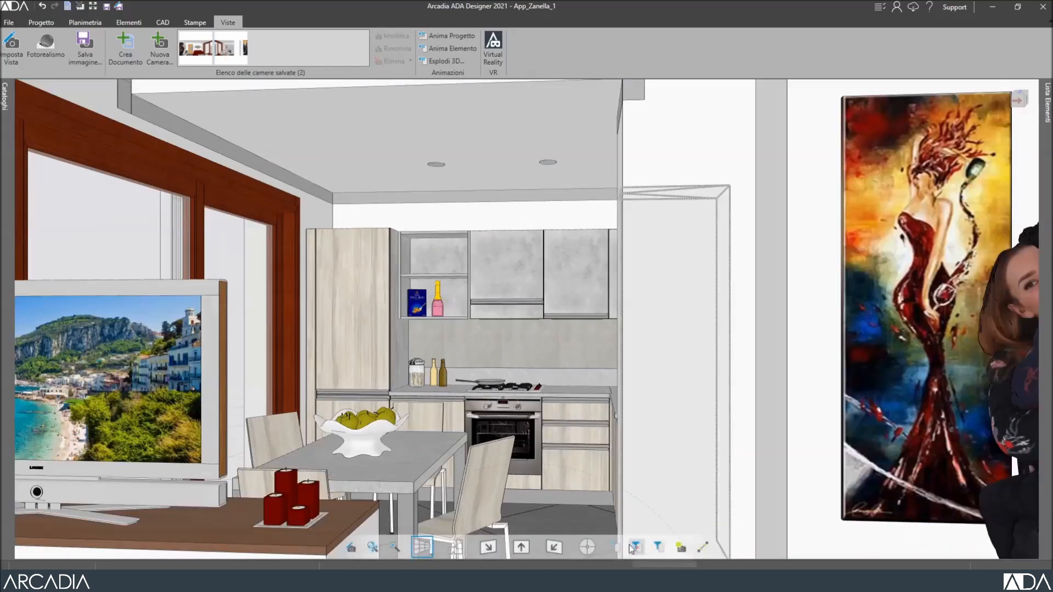
{"action": "left_click", "coordinate": [460, 547]}
{"action": "left_click", "coordinate": [362, 455]}
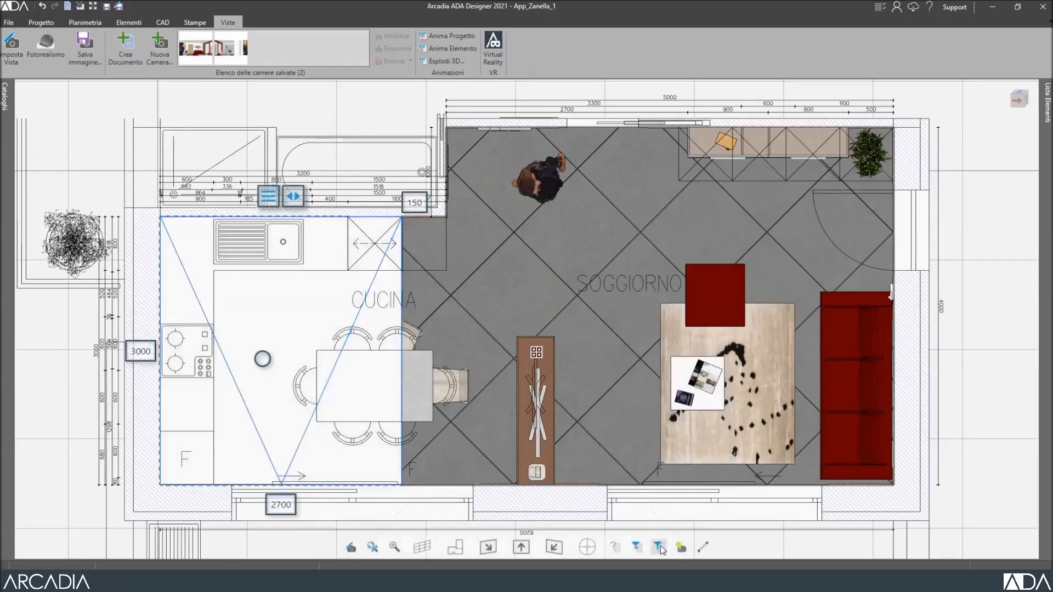
{"action": "left_click", "coordinate": [658, 546]}
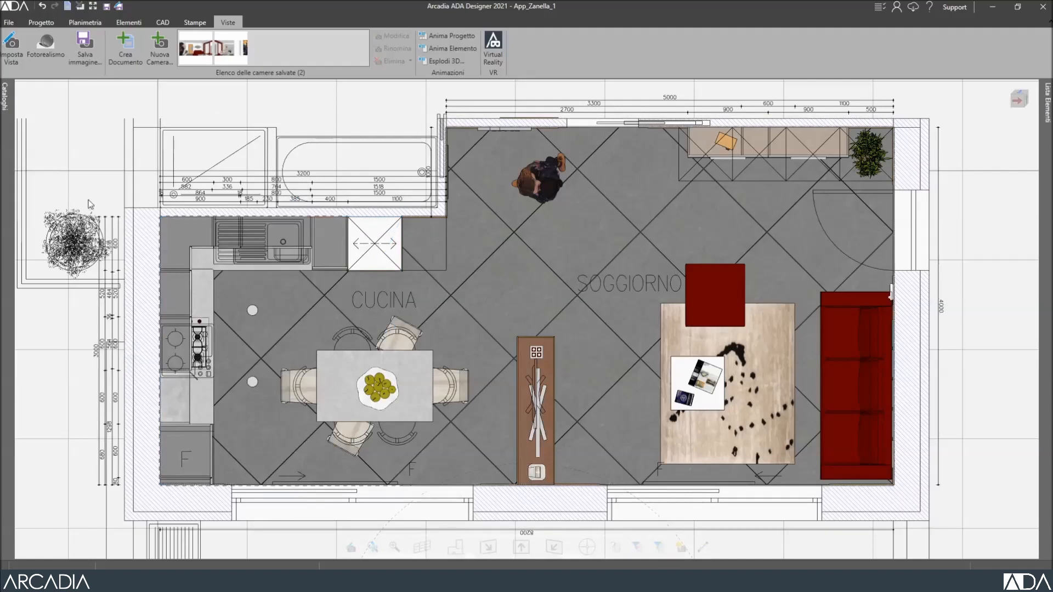
Insert the catalogue light LIGHTCEILING from the Luci standard family beside the upper kitchen spotlight, accepting the collision with the false ceiling.
{"action": "left_click", "coordinate": [9, 101]}
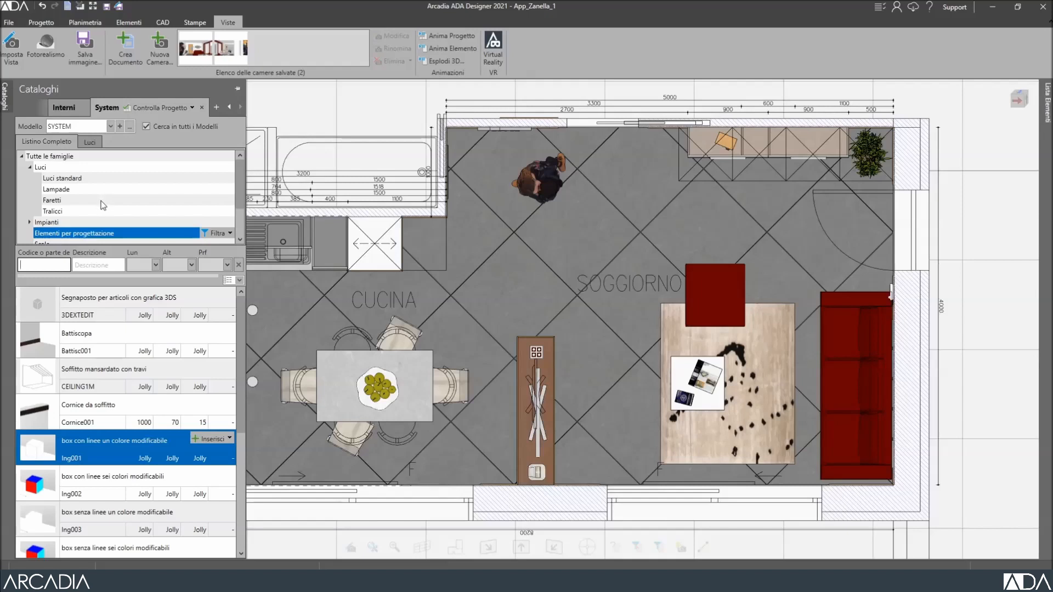
{"action": "left_click", "coordinate": [62, 179]}
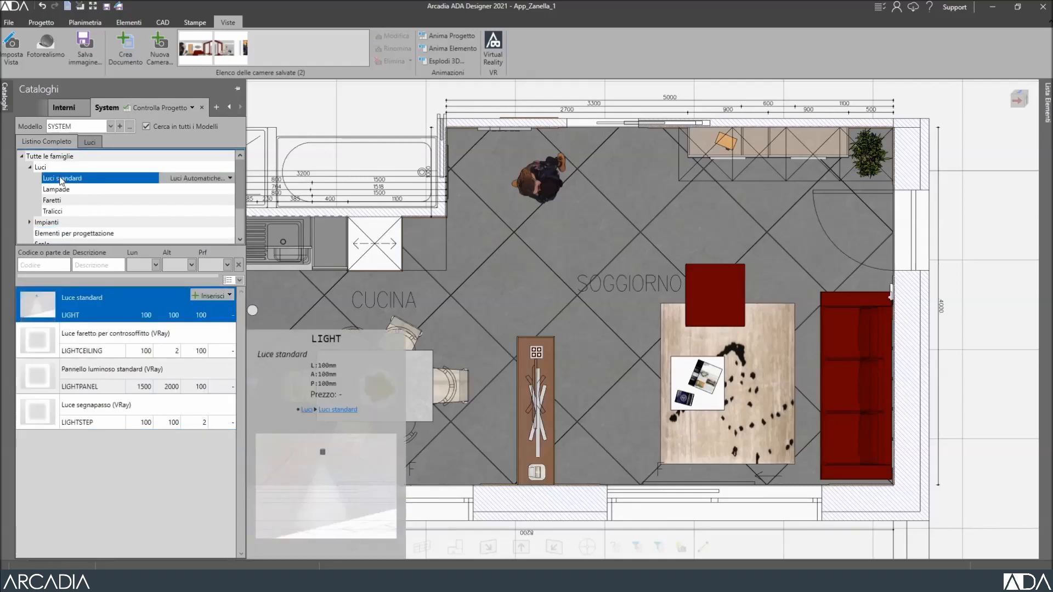
{"action": "left_click", "coordinate": [131, 342]}
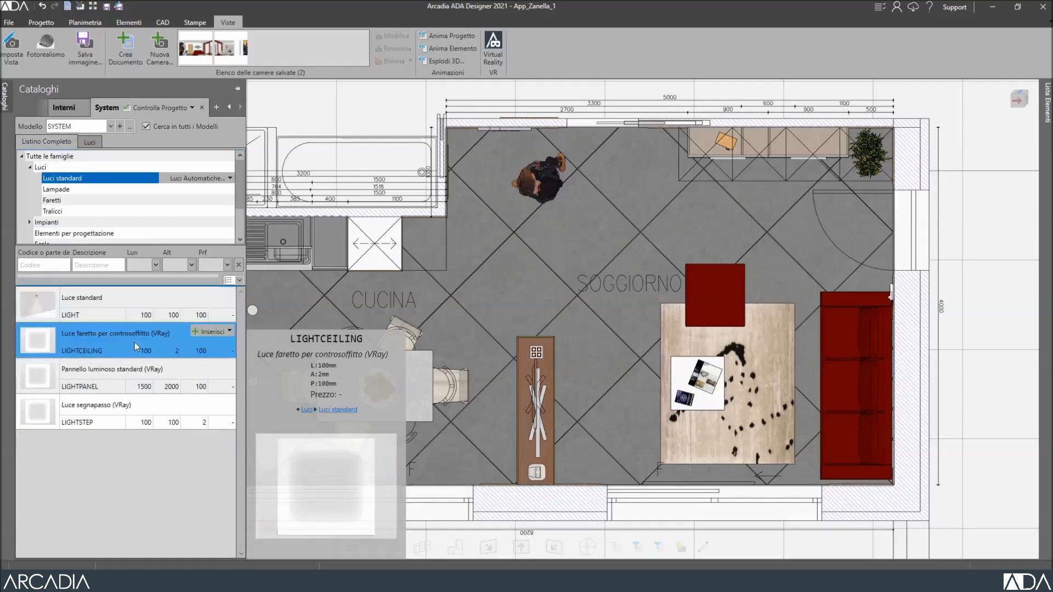
{"action": "left_click", "coordinate": [130, 420]}
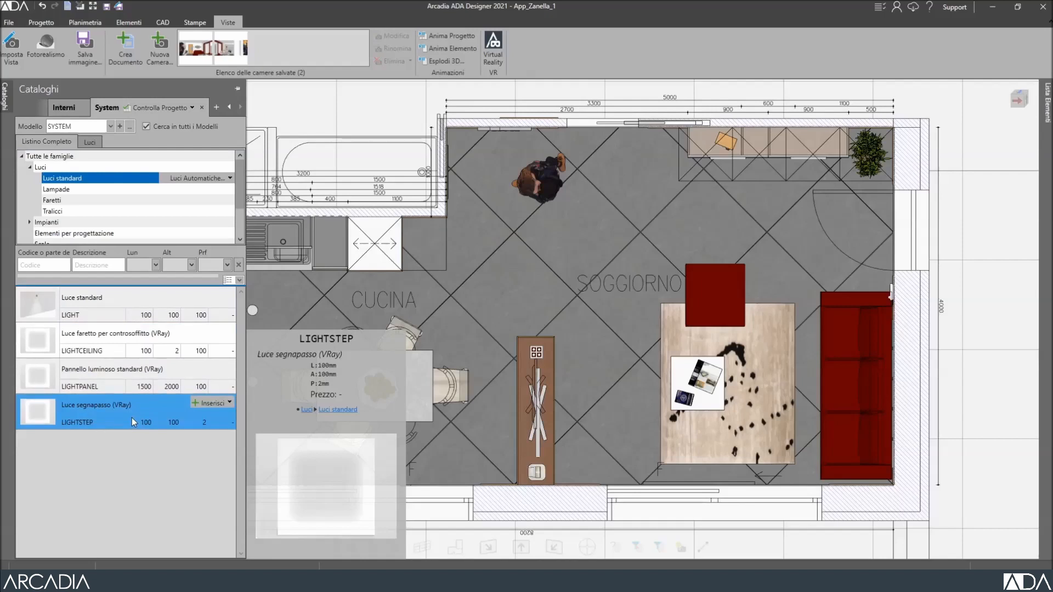
{"action": "left_click", "coordinate": [129, 344]}
{"action": "left_click", "coordinate": [209, 332]}
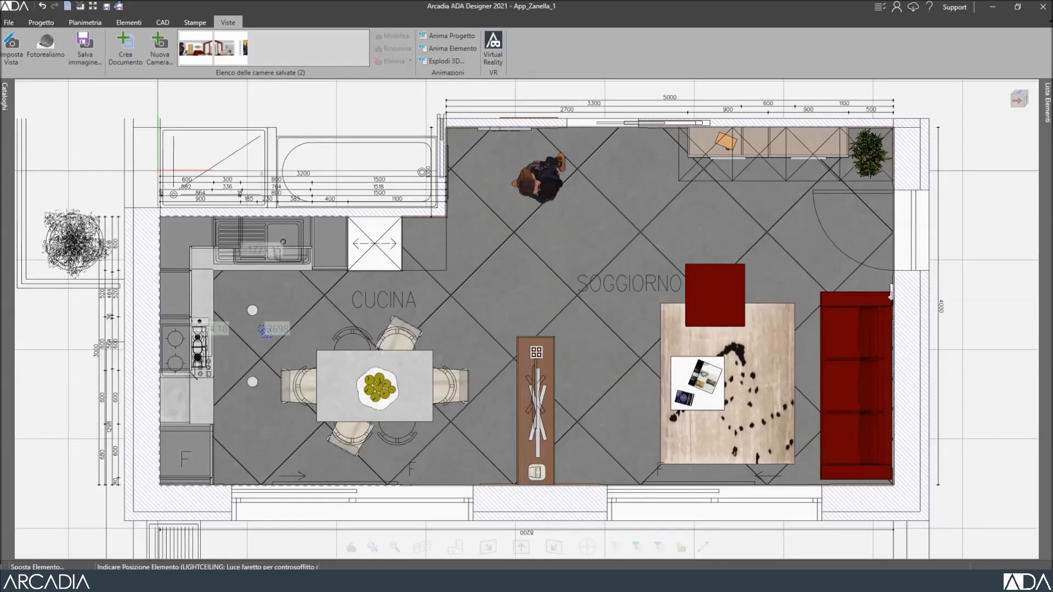
{"action": "scroll", "coordinate": [261, 327], "scroll_direction": "up", "scroll_amount": 5}
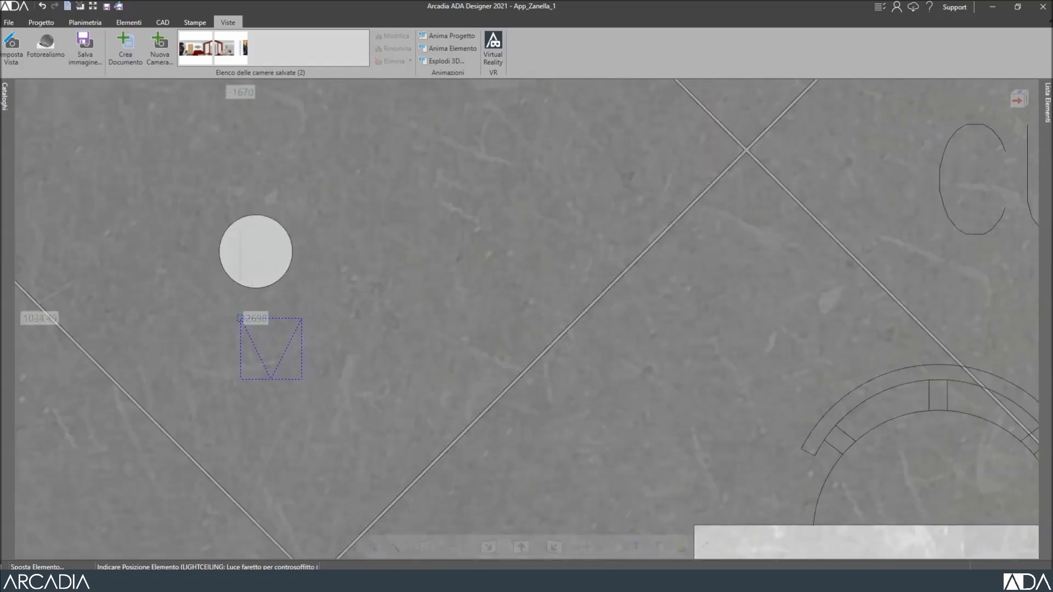
{"action": "left_click", "coordinate": [241, 318]}
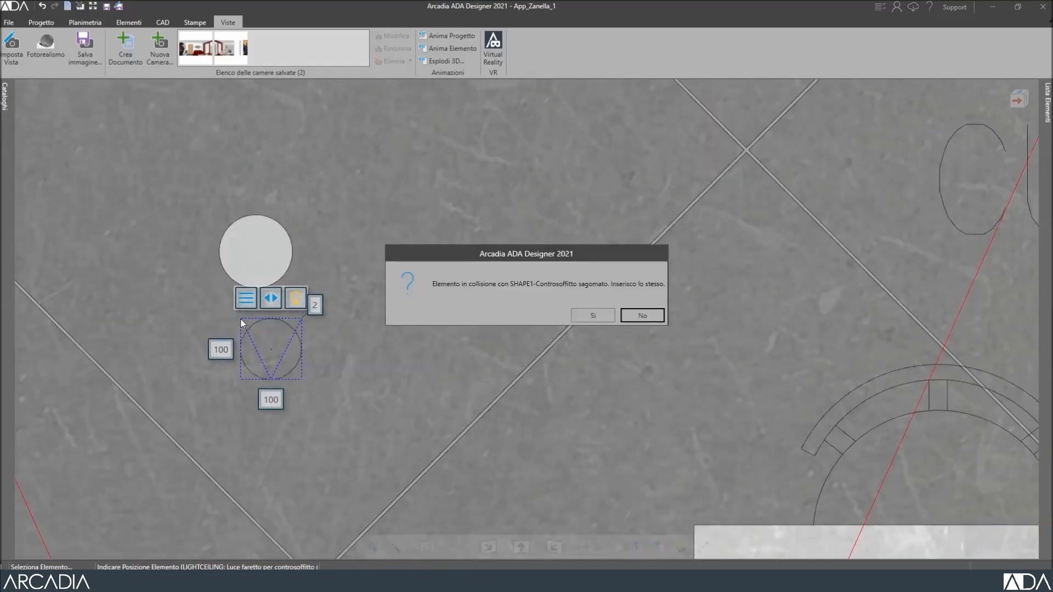
{"action": "key", "text": "Left"}
{"action": "key", "text": "Return"}
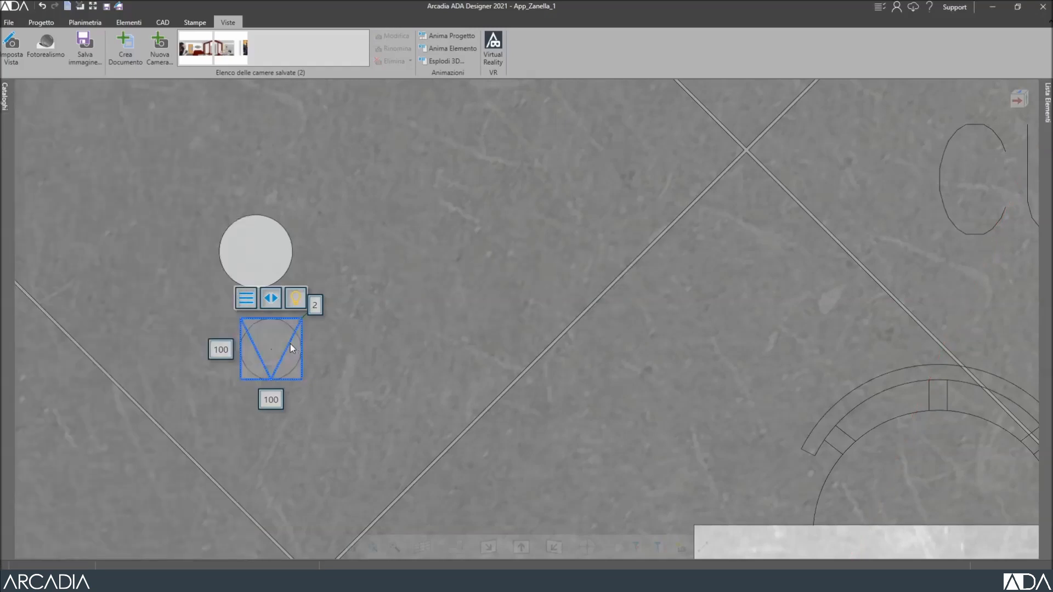
Move the new light by coordinates to a height of 2543 from the floor.
{"action": "left_click", "coordinate": [245, 300]}
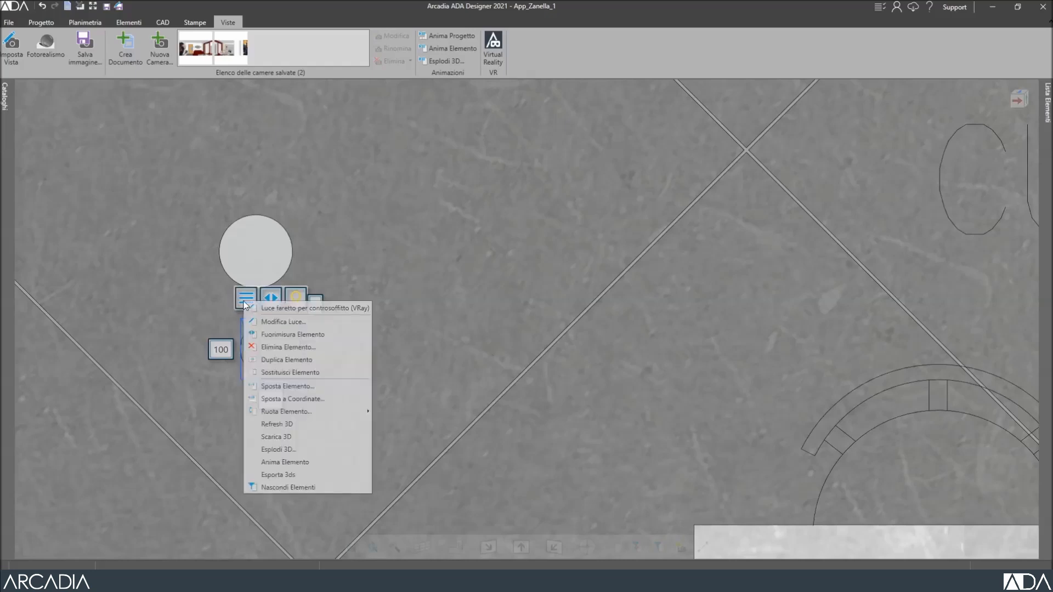
{"action": "left_click", "coordinate": [314, 399]}
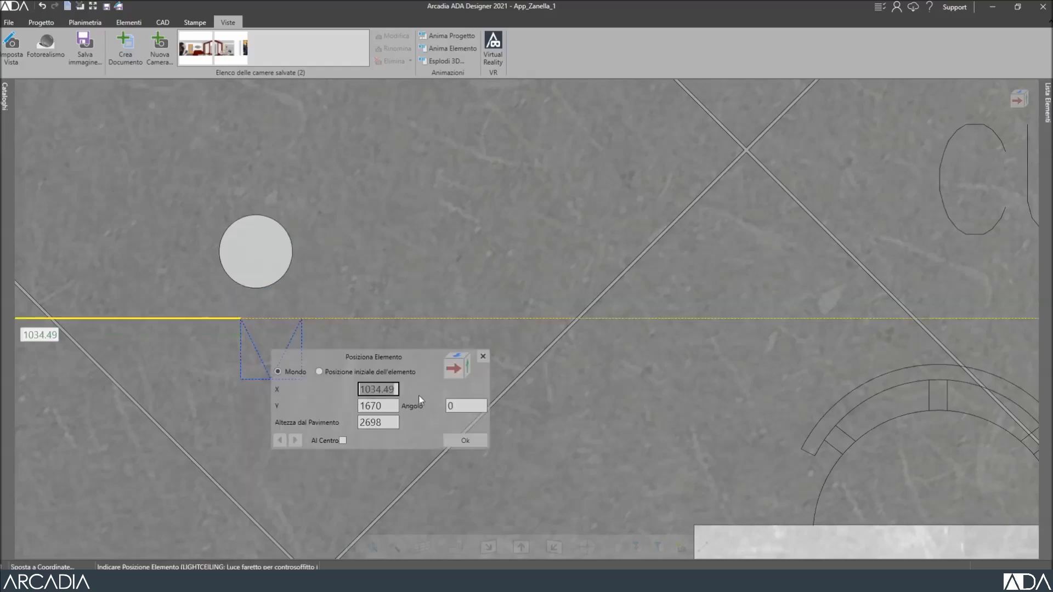
{"action": "left_click", "coordinate": [391, 421]}
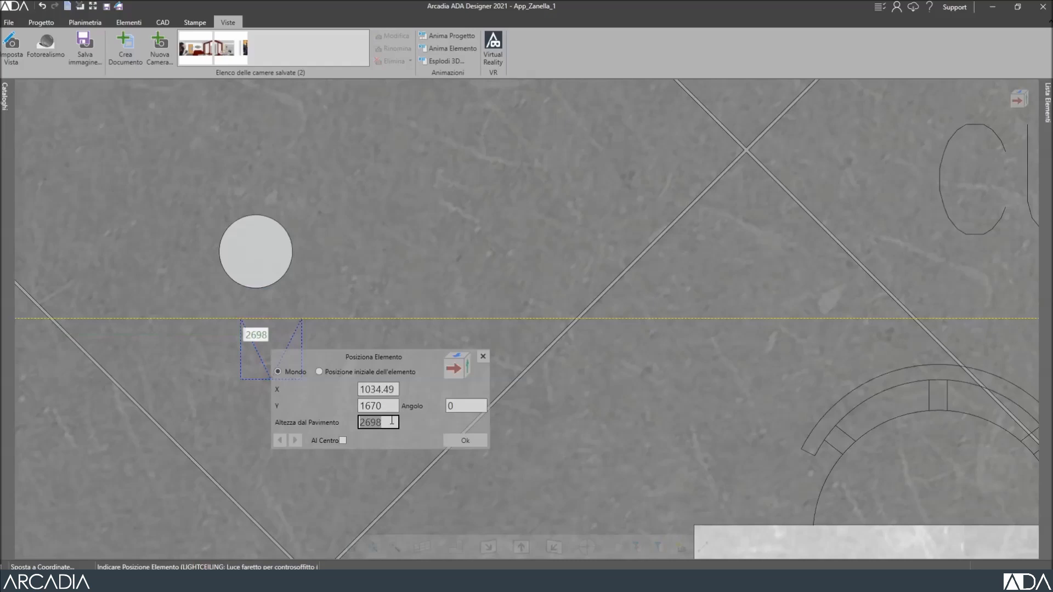
{"action": "type", "text": "2543"}
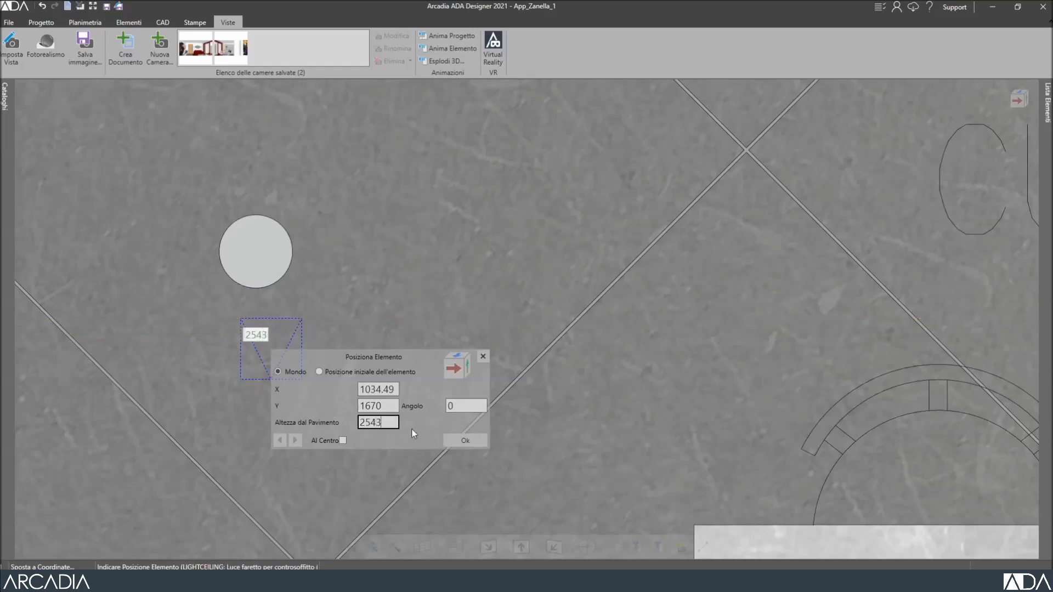
{"action": "left_click", "coordinate": [463, 441]}
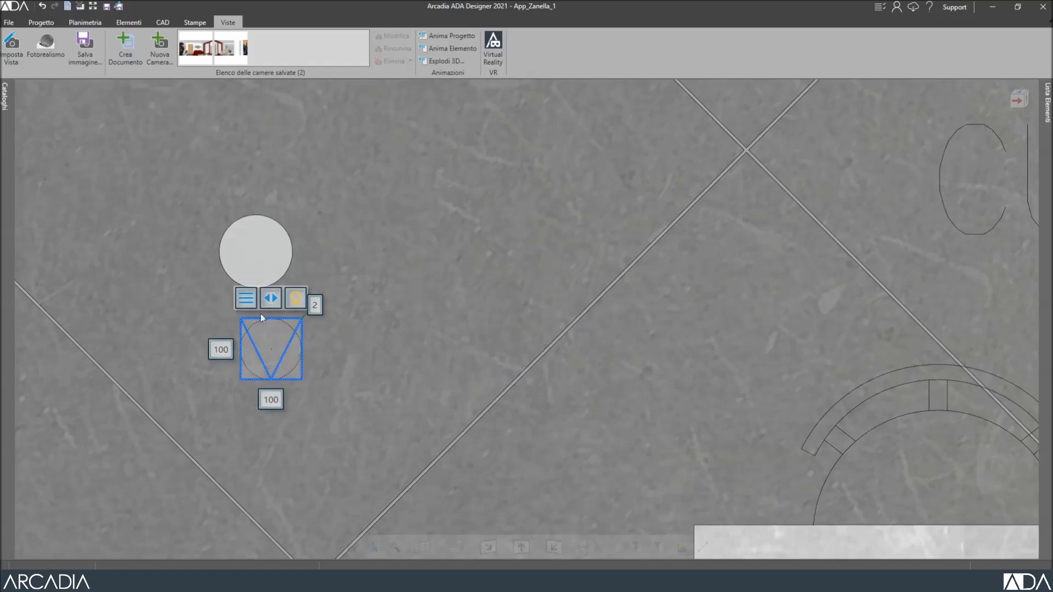
Move the light onto the upper kitchen spotlight, adding 10 to both its distance from the wall's start and its distance from the wall.
{"action": "left_click", "coordinate": [245, 307]}
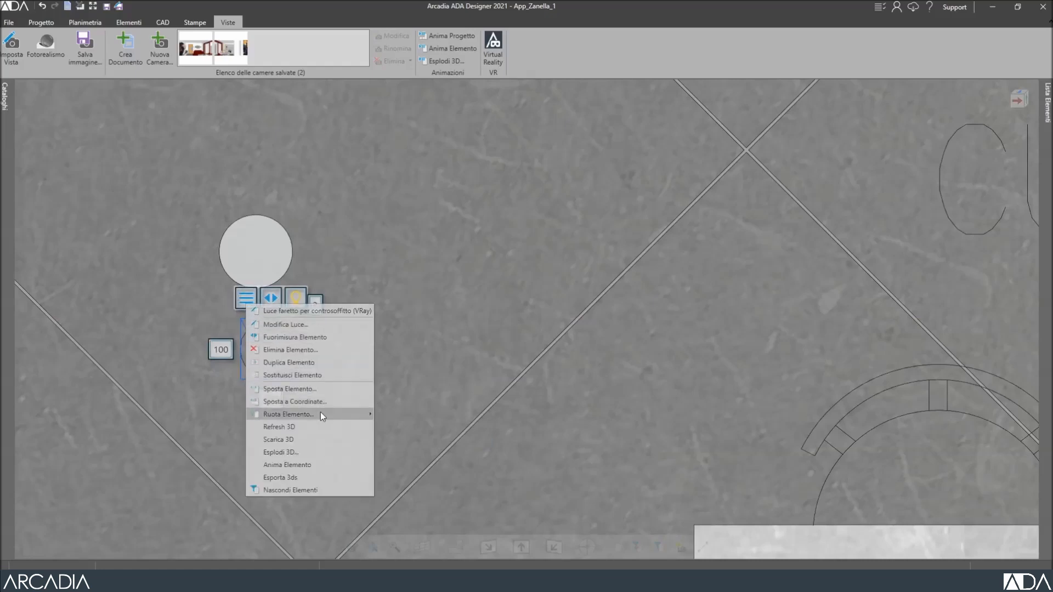
{"action": "left_click", "coordinate": [327, 390]}
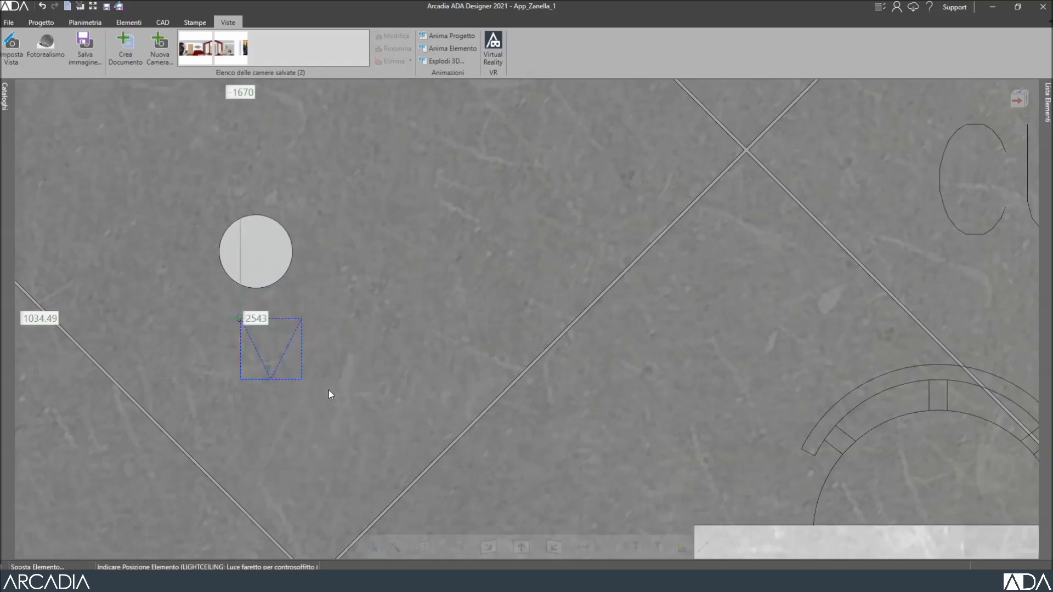
{"action": "key", "text": "Up"}
{"action": "key", "text": "Up"}
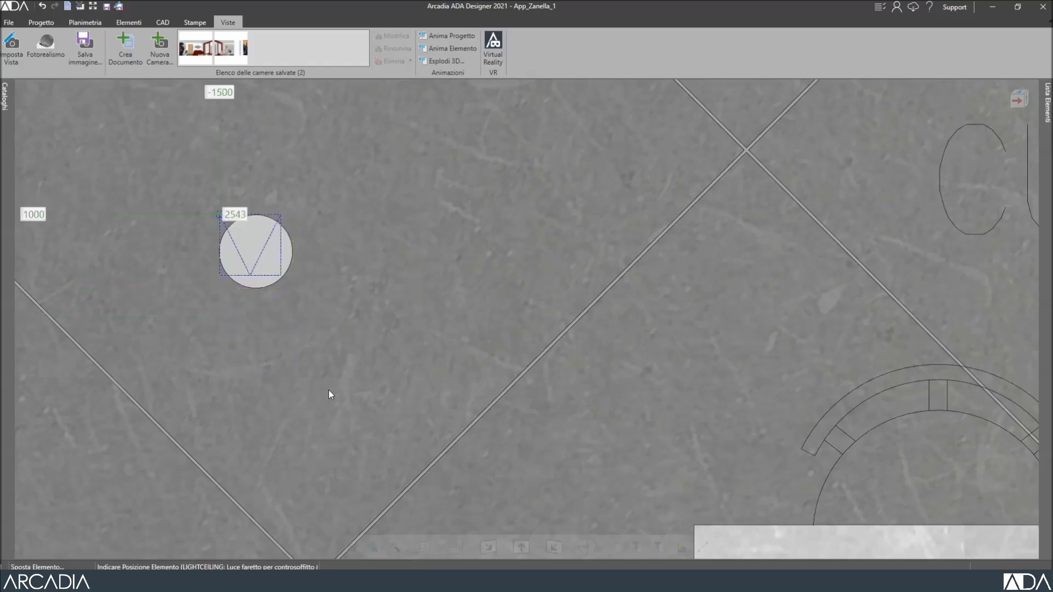
{"action": "key", "text": "Tab"}
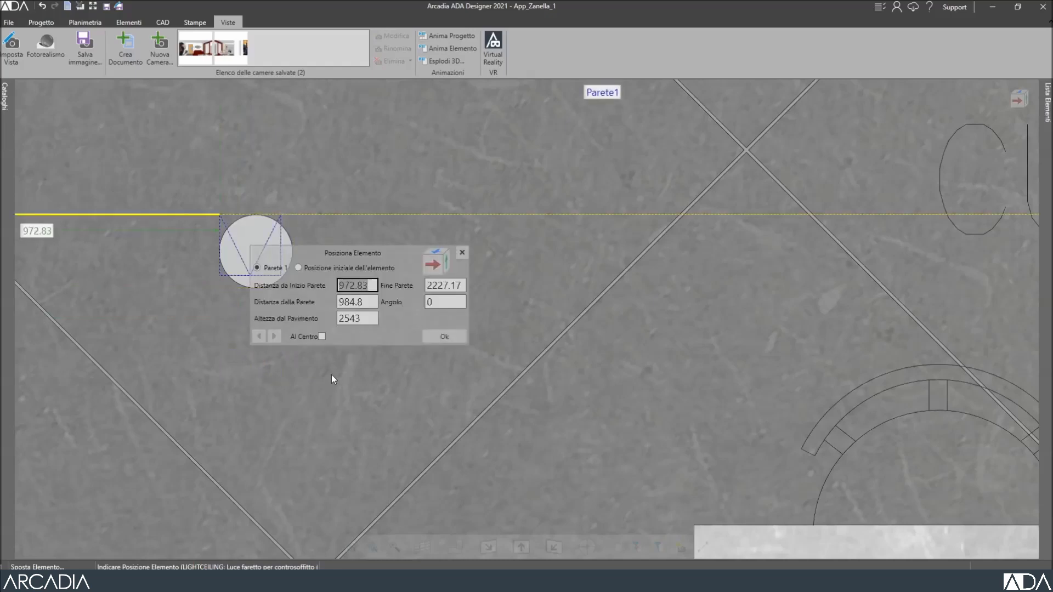
{"action": "key", "text": "Right"}
{"action": "type", "text": "+"}
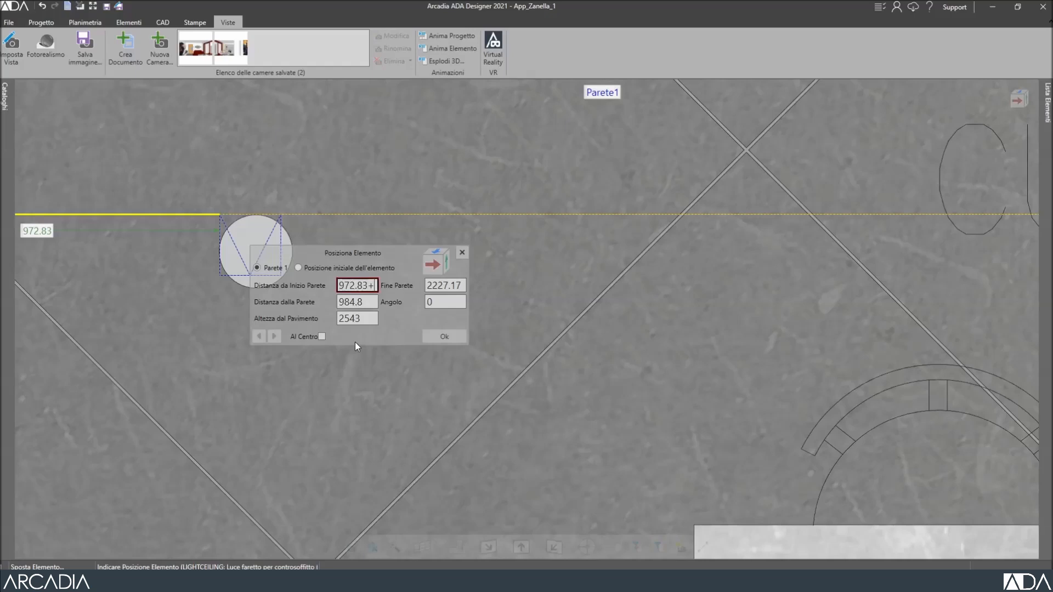
{"action": "type", "text": "10"}
{"action": "key", "text": "Tab"}
{"action": "key", "text": "Right"}
{"action": "type", "text": "+10"}
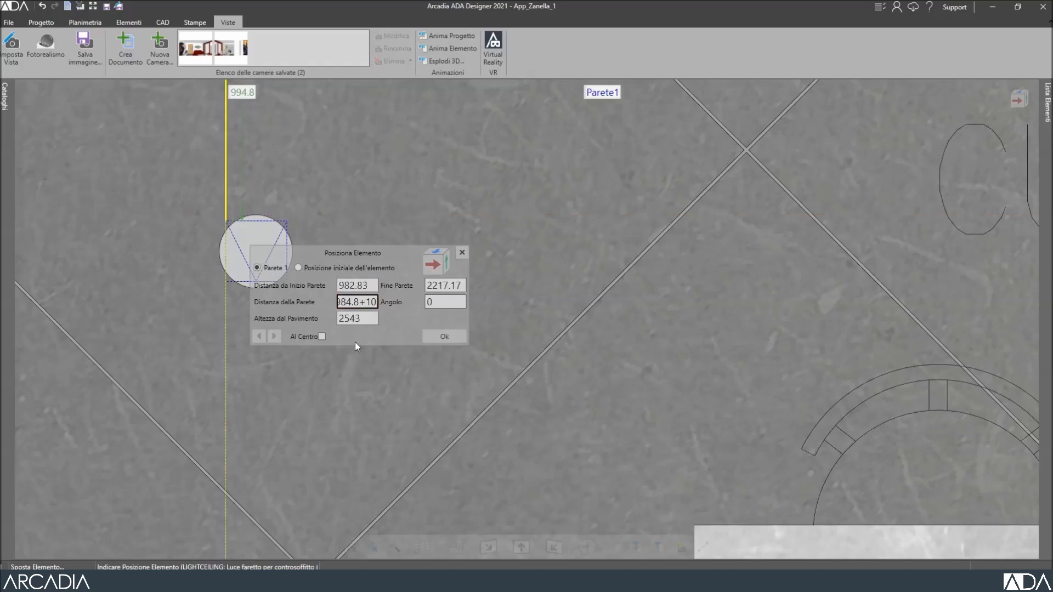
{"action": "key", "text": "Return"}
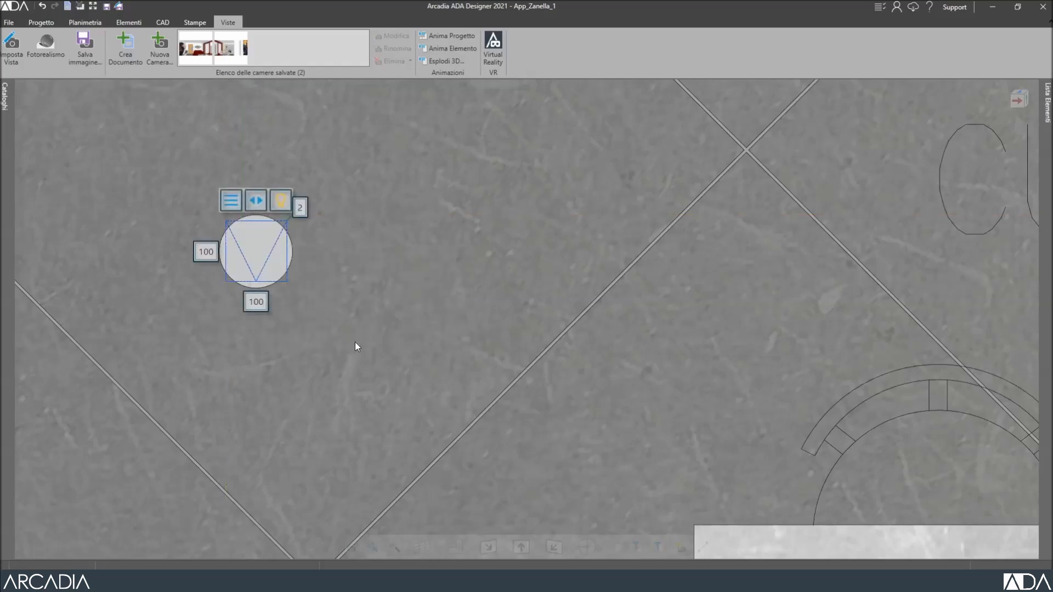
Raise the intensity of the ceiling light in its light settings, keeping the SpotLight type and White colour, and apply the change.
{"action": "scroll", "coordinate": [354, 290], "scroll_direction": "down", "scroll_amount": 3}
{"action": "scroll", "coordinate": [332, 378], "scroll_direction": "up", "scroll_amount": 3}
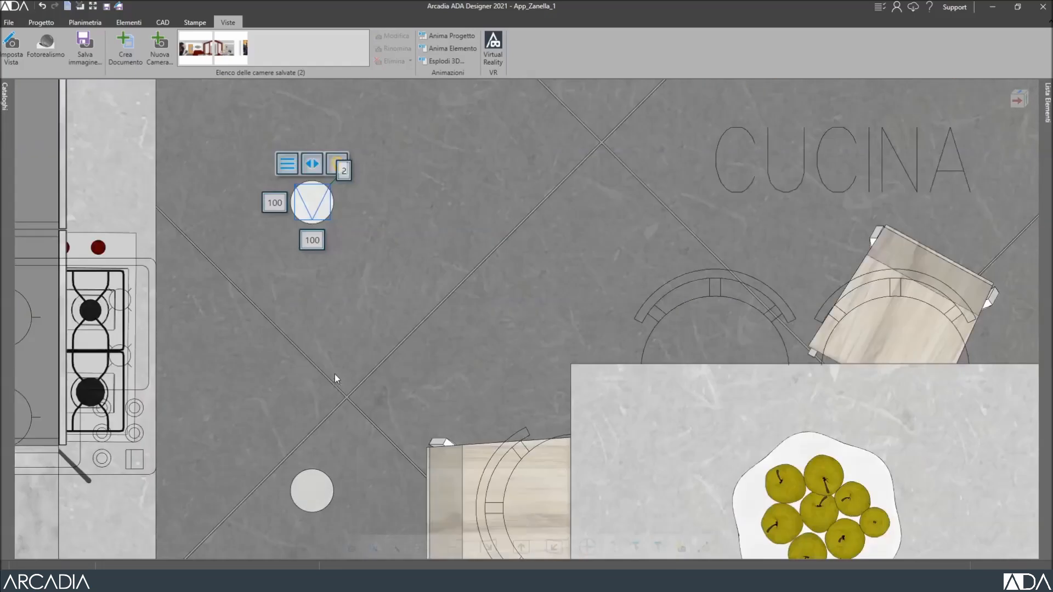
{"action": "left_click", "coordinate": [287, 132]}
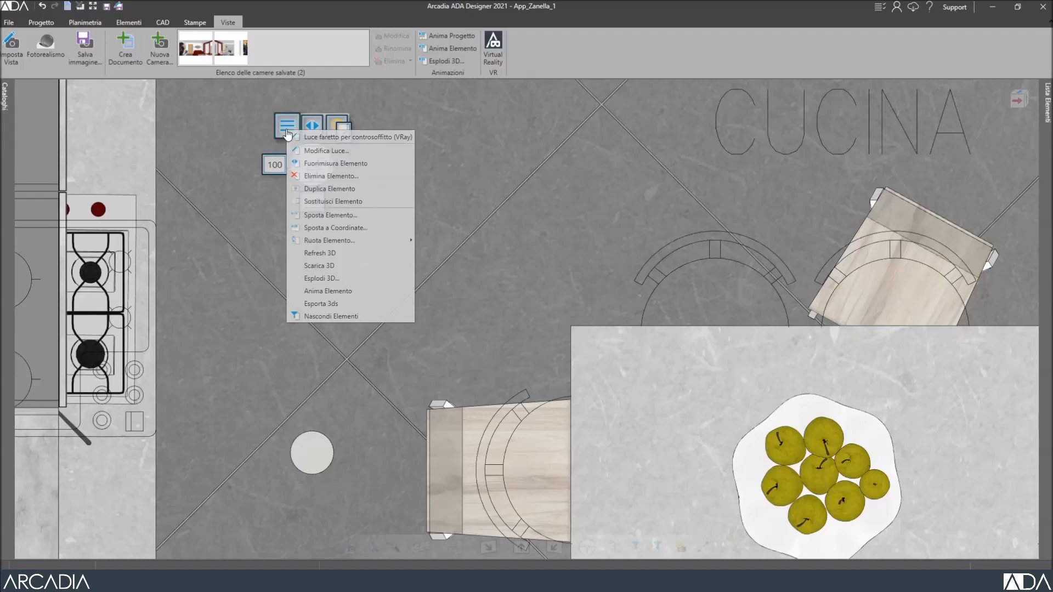
{"action": "left_click", "coordinate": [370, 149]}
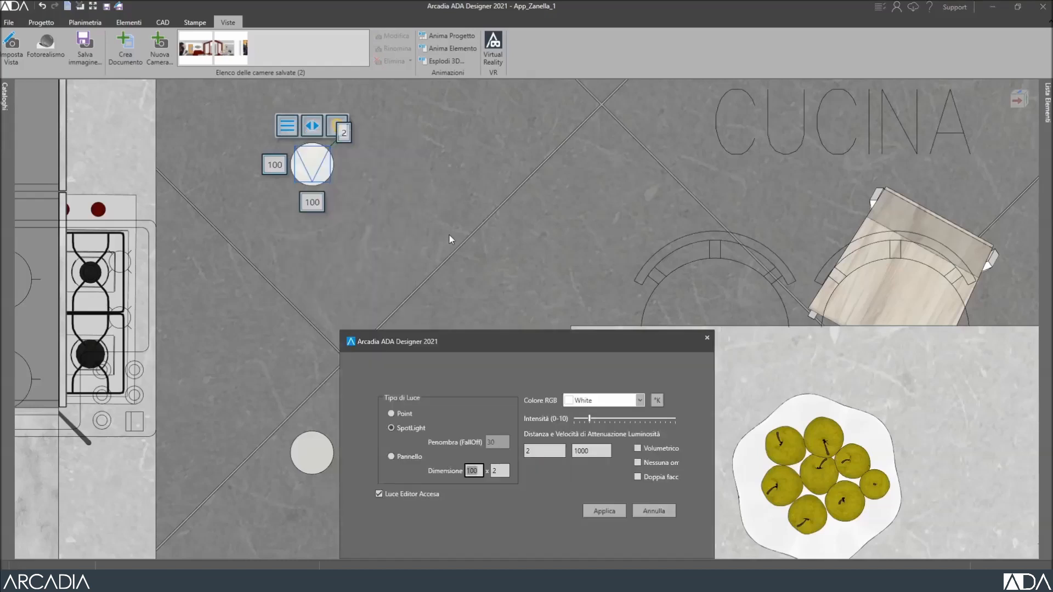
{"action": "left_click", "coordinate": [589, 420]}
{"action": "left_click_drag", "start_coordinate": [637, 423], "coordinate": [640, 423]}
{"action": "left_click", "coordinate": [604, 511]}
{"action": "left_click", "coordinate": [706, 338]}
Duplicate the light onto the lower kitchen spotlight, 1205.2 from the start of Parete 6 and with 10 added to its distance from the wall.
{"action": "left_click", "coordinate": [287, 127]}
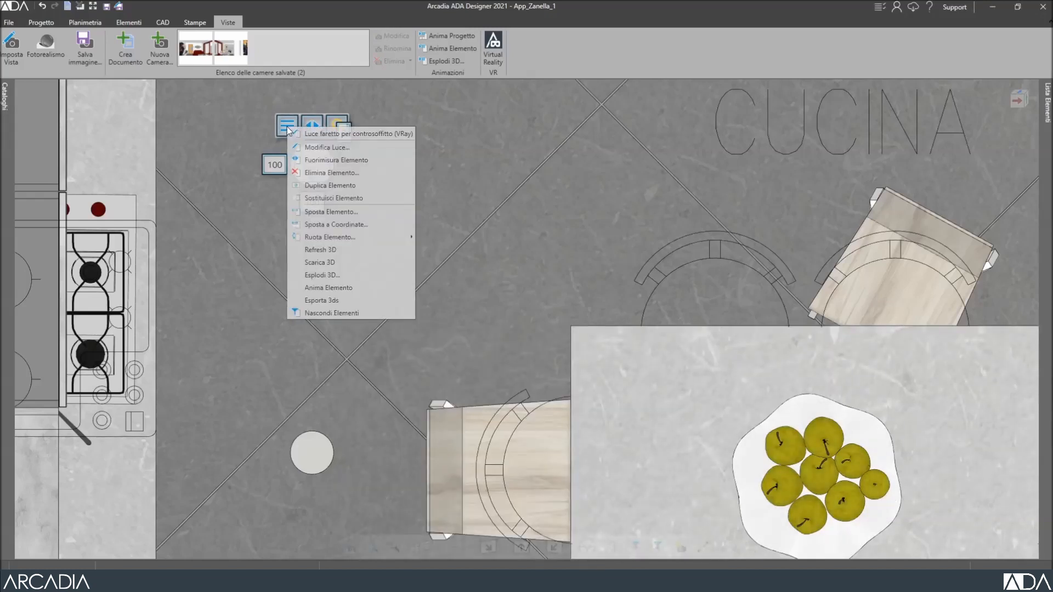
{"action": "left_click", "coordinate": [329, 186]}
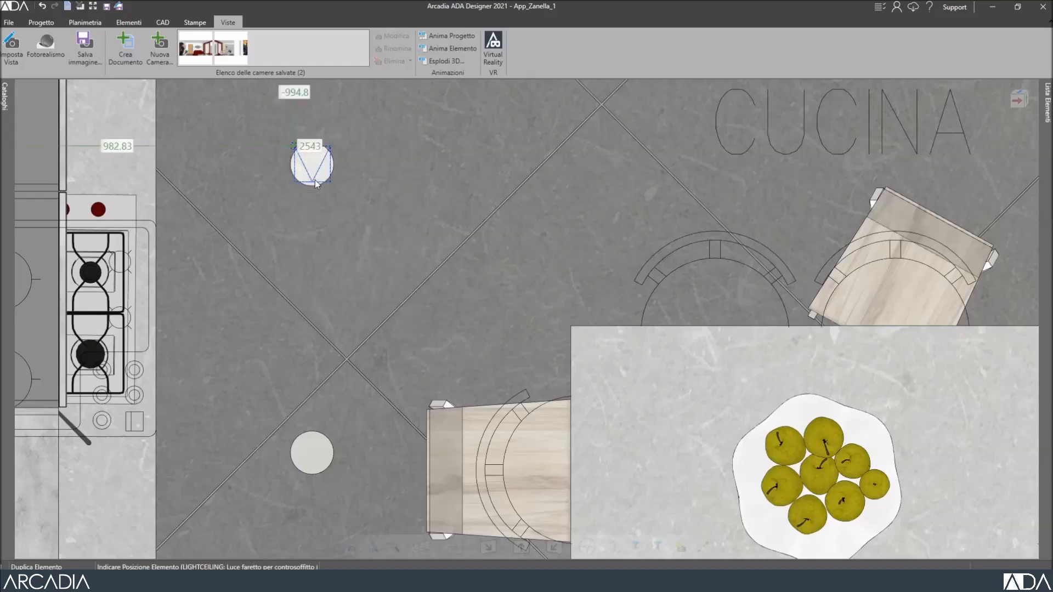
{"action": "left_click", "coordinate": [314, 280]}
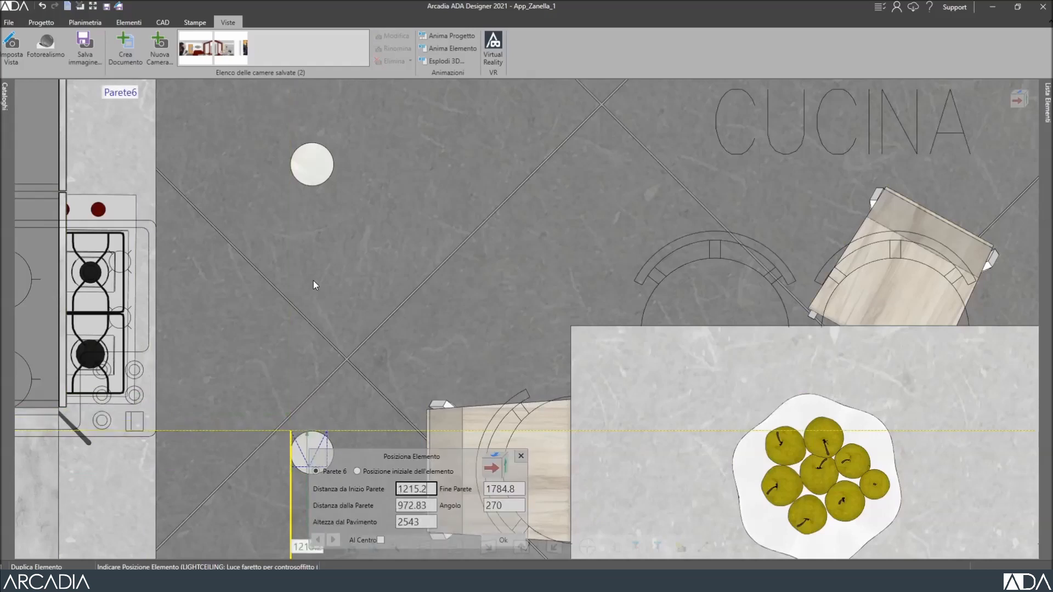
{"action": "key", "text": "ctrl+a"}
{"action": "type", "text": "1205.2"}
{"action": "key", "text": "Tab"}
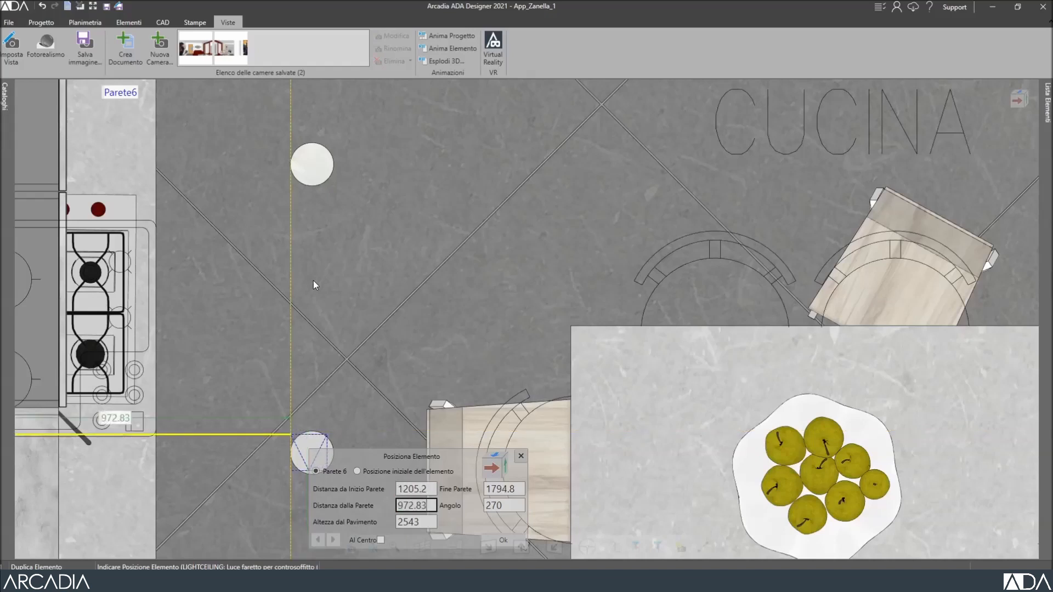
{"action": "type", "text": "+10"}
{"action": "key", "text": "Return"}
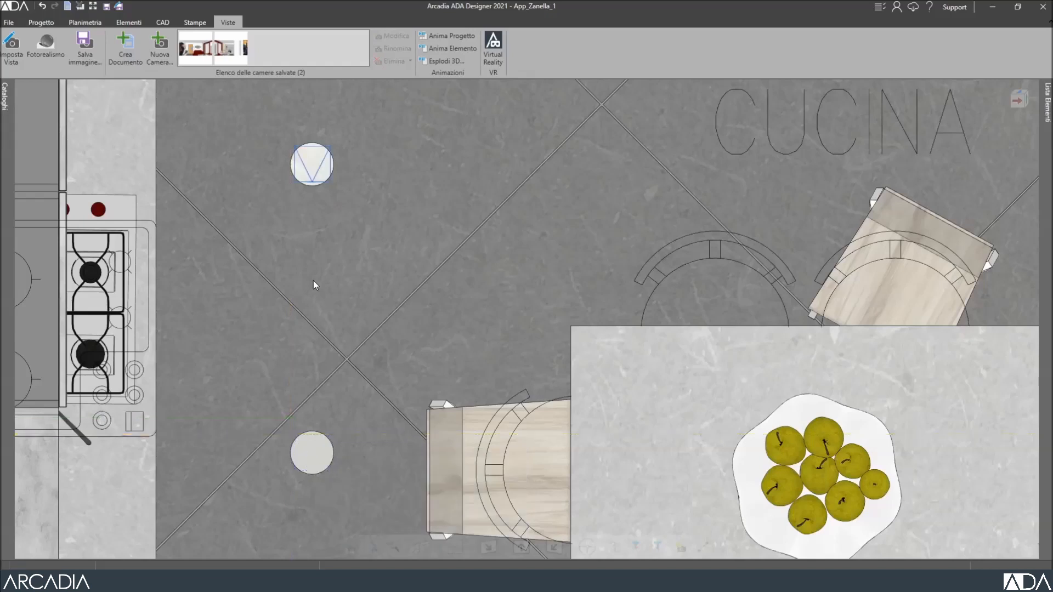
Deselect the light and show the hidden kitchen ceiling again.
{"action": "left_click", "coordinate": [209, 204]}
{"action": "scroll", "coordinate": [209, 204], "scroll_direction": "down", "scroll_amount": 6}
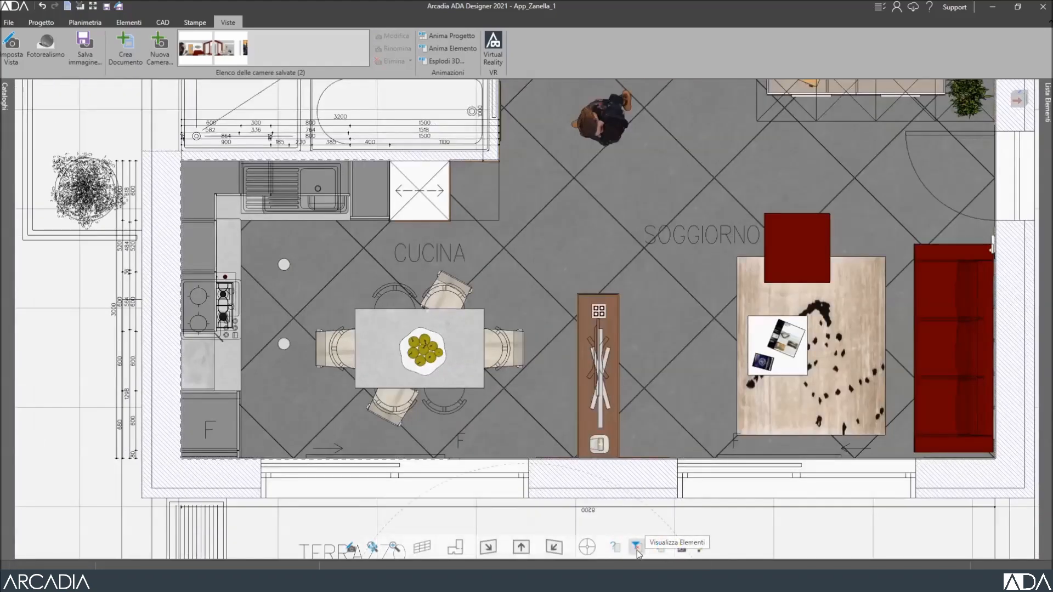
{"action": "left_click", "coordinate": [636, 548]}
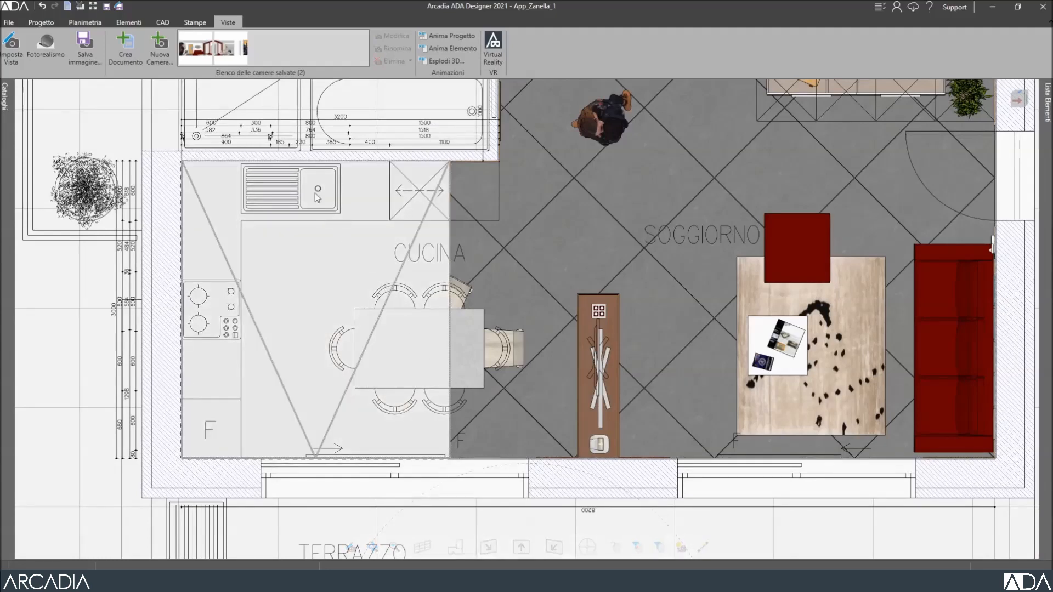
Recall the saved camera Vista della cucina and recalculate its photorealistic image with the LuxCore engine at 1861 x 872, including the new ceiling lights.
{"action": "left_click", "coordinate": [233, 53]}
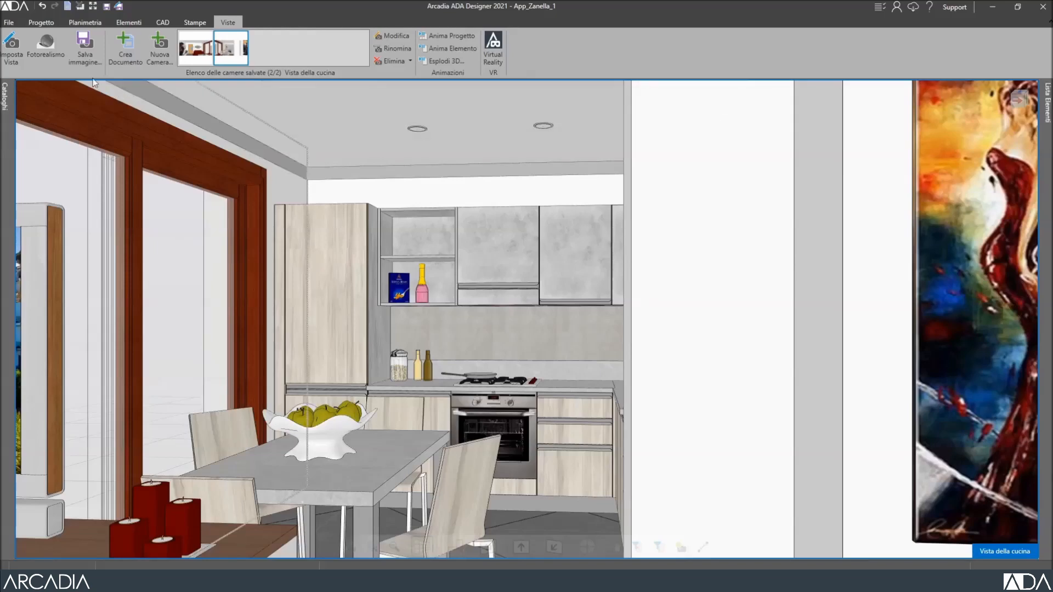
{"action": "left_click", "coordinate": [46, 41]}
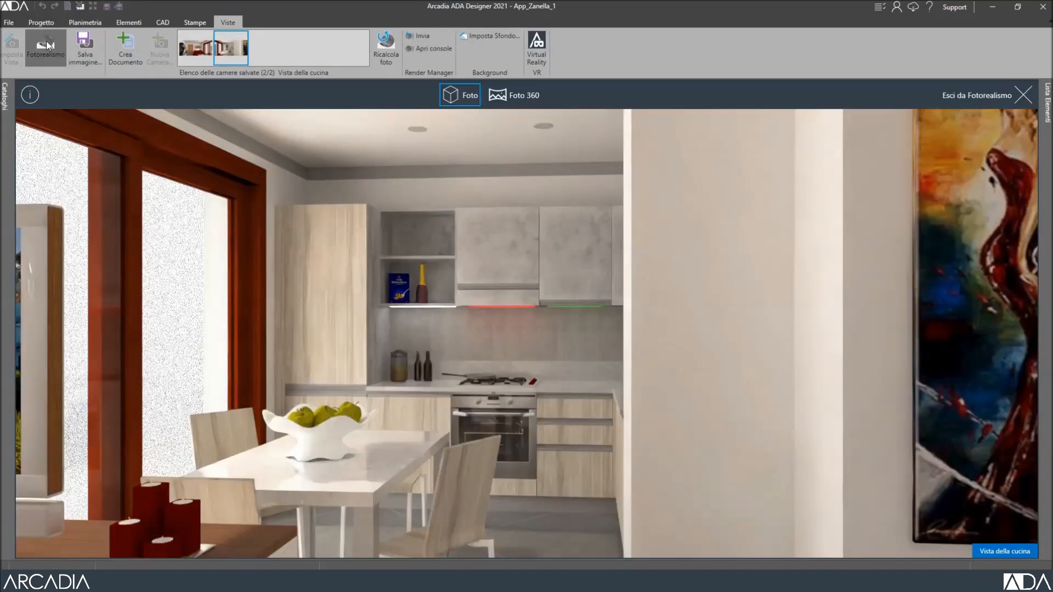
{"action": "left_click", "coordinate": [379, 47]}
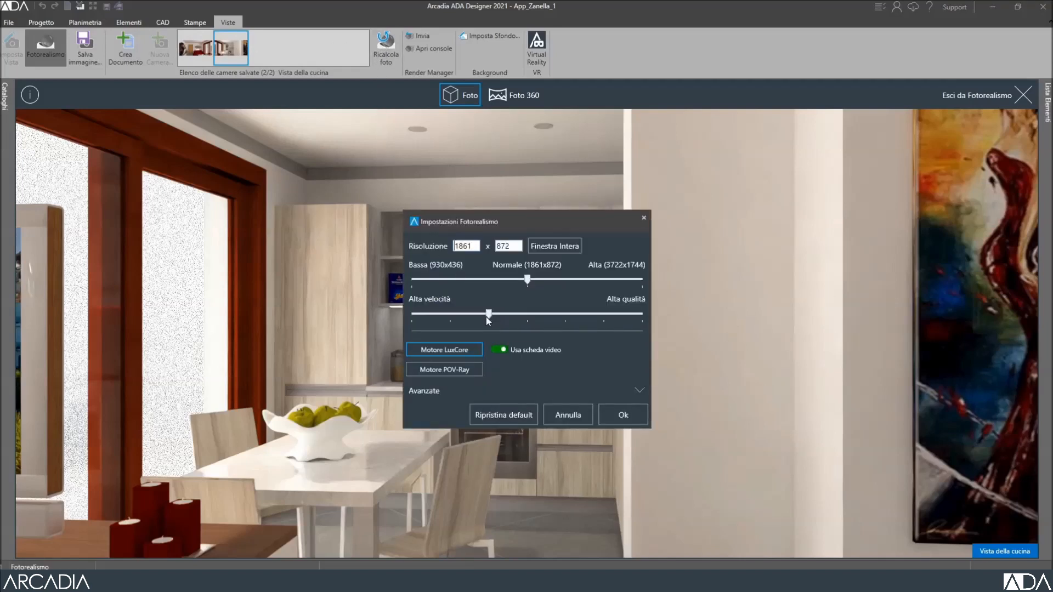
{"action": "left_click", "coordinate": [622, 417]}
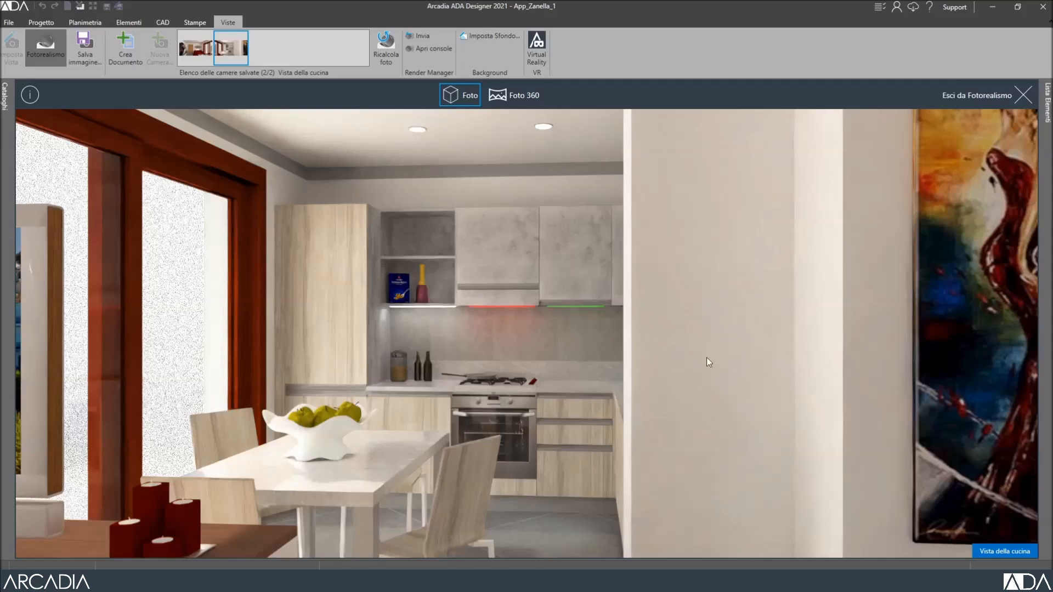
Load Garden_01.jpg from the Pesaggi folder as the background file for the kitchen render.
{"action": "left_click", "coordinate": [492, 37]}
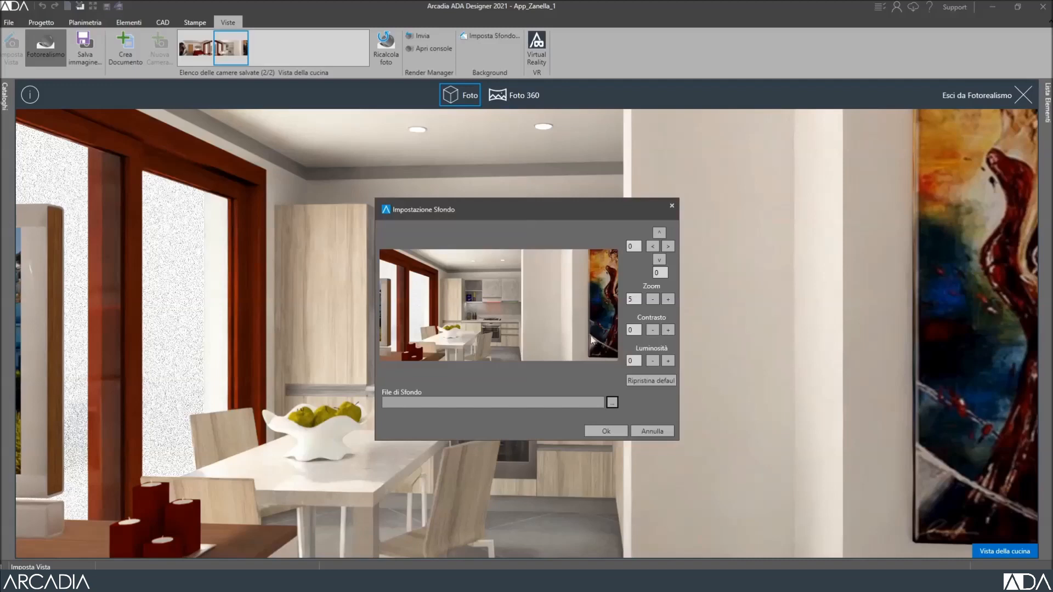
{"action": "left_click", "coordinate": [612, 402]}
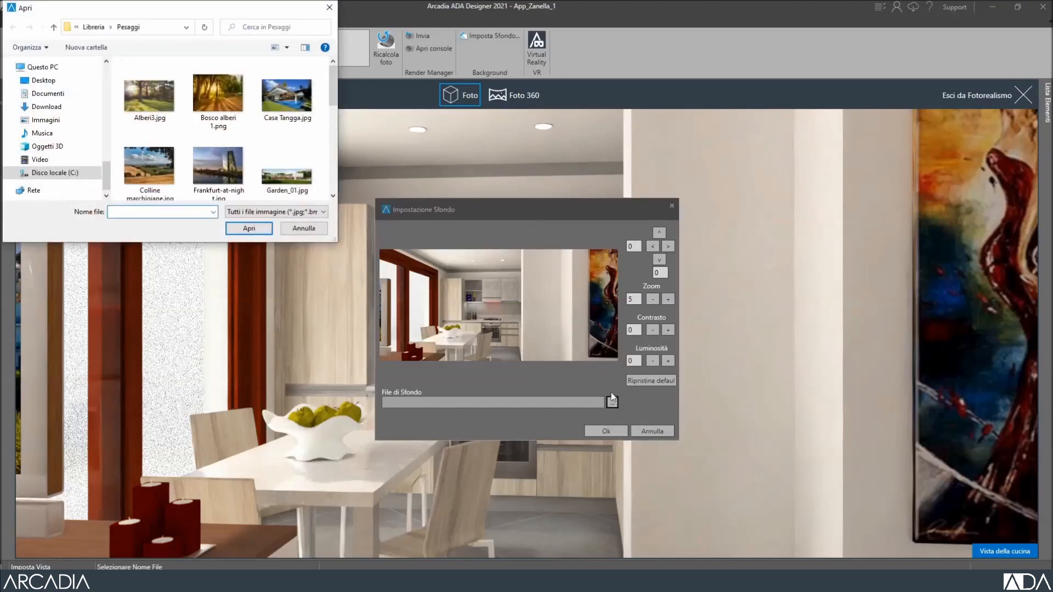
{"action": "left_click", "coordinate": [287, 176]}
{"action": "double_click", "coordinate": [286, 175]}
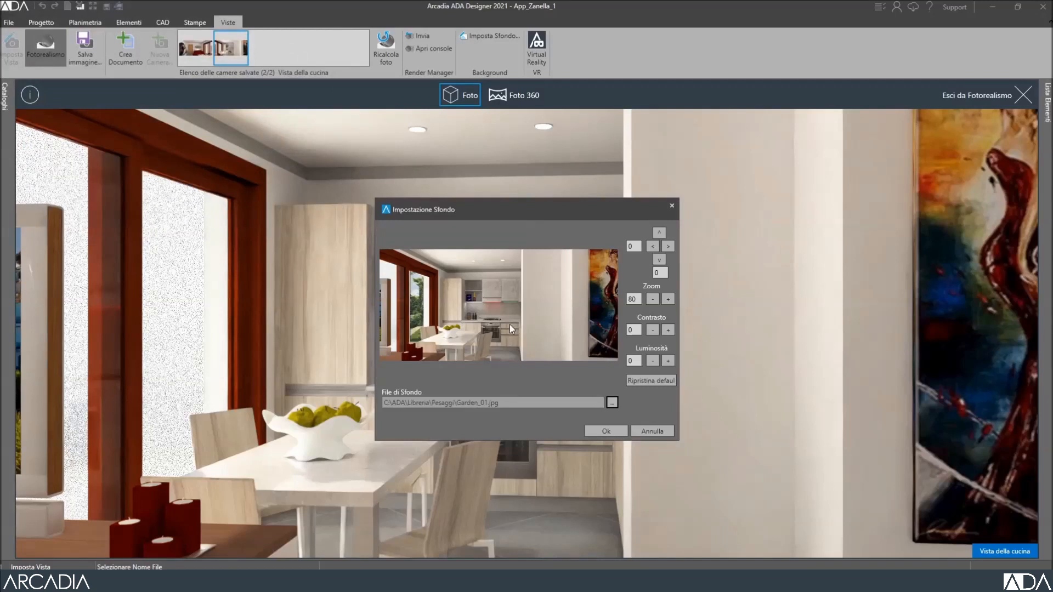
Shift the background image to a horizontal offset of -35, set its zoom to 85 and apply the background settings.
{"action": "left_click", "coordinate": [668, 246]}
{"action": "left_click", "coordinate": [654, 247]}
{"action": "left_click", "coordinate": [654, 246]}
{"action": "left_click", "coordinate": [654, 247]}
{"action": "left_click", "coordinate": [655, 246]}
{"action": "left_click", "coordinate": [652, 247]}
{"action": "left_click", "coordinate": [653, 247]}
{"action": "left_click", "coordinate": [652, 247]}
{"action": "left_click", "coordinate": [652, 247]}
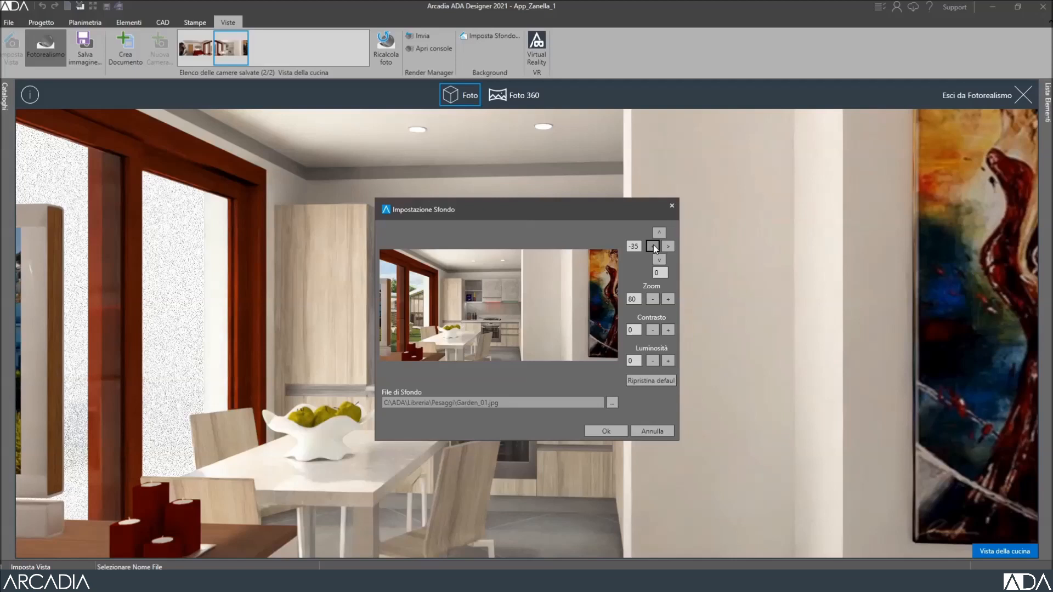
{"action": "left_click", "coordinate": [667, 299]}
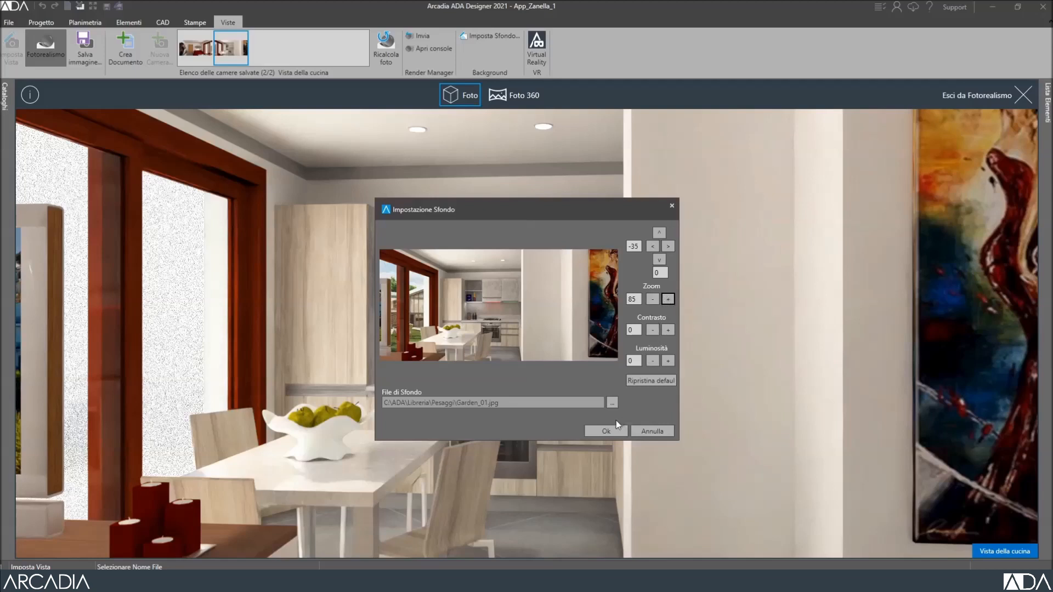
{"action": "left_click", "coordinate": [606, 431]}
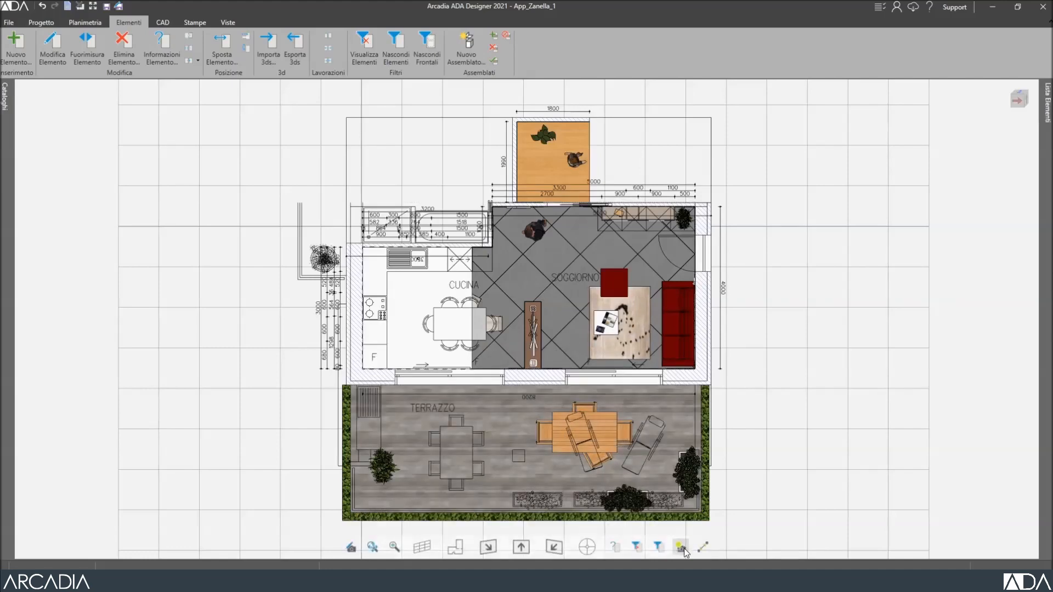
Display the cameras and lights in plan and duplicate the living room camera to the middle of the soggiorno, facing the sofa.
{"action": "left_click", "coordinate": [681, 547]}
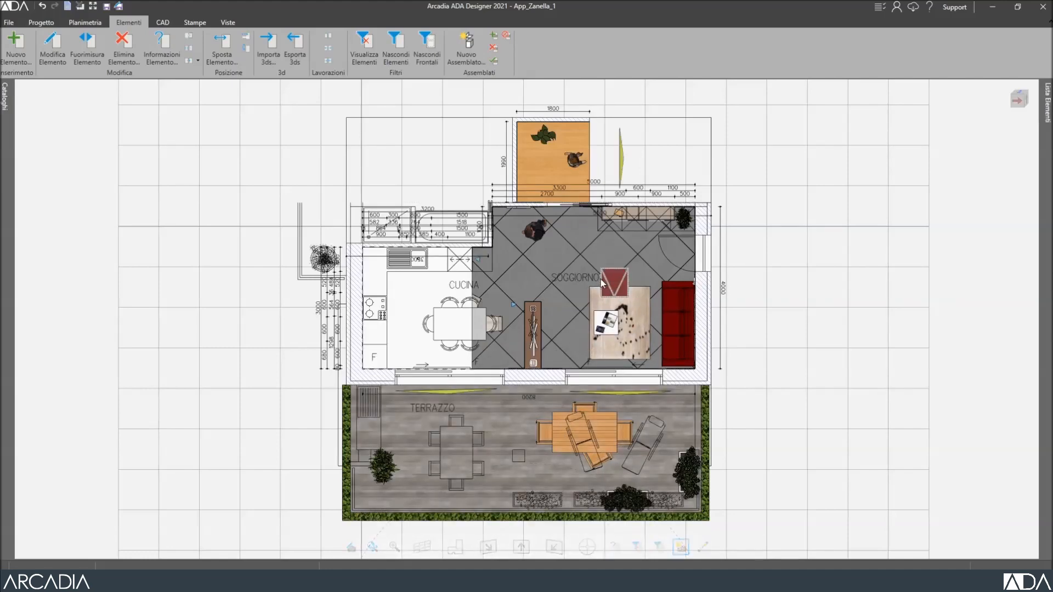
{"action": "scroll", "coordinate": [600, 278], "scroll_direction": "up", "scroll_amount": 4}
{"action": "left_click", "coordinate": [321, 236]}
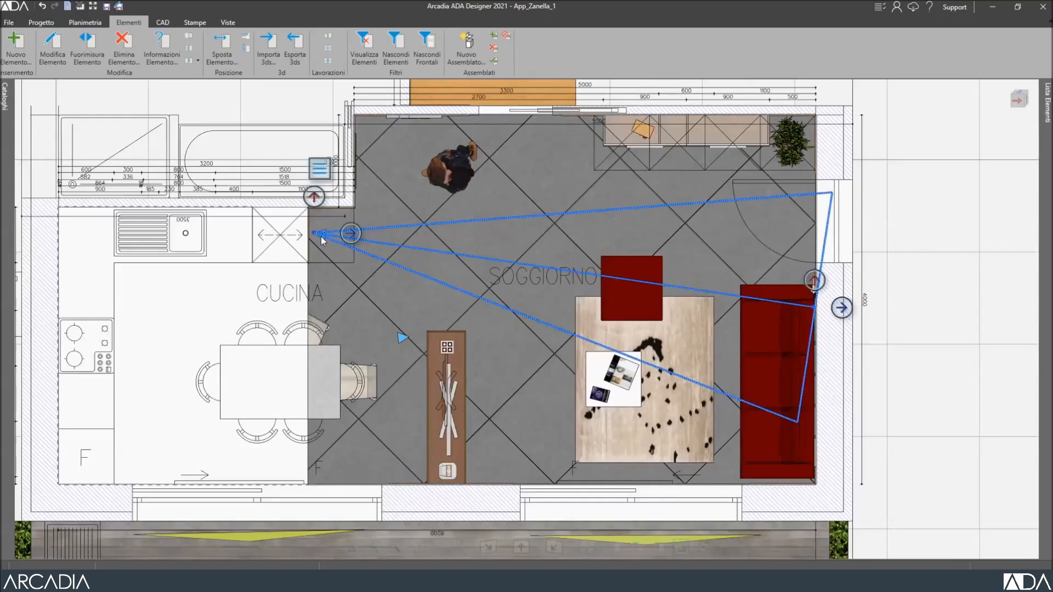
{"action": "left_click", "coordinate": [189, 61]}
{"action": "scroll", "coordinate": [495, 282], "scroll_direction": "up", "scroll_amount": 5}
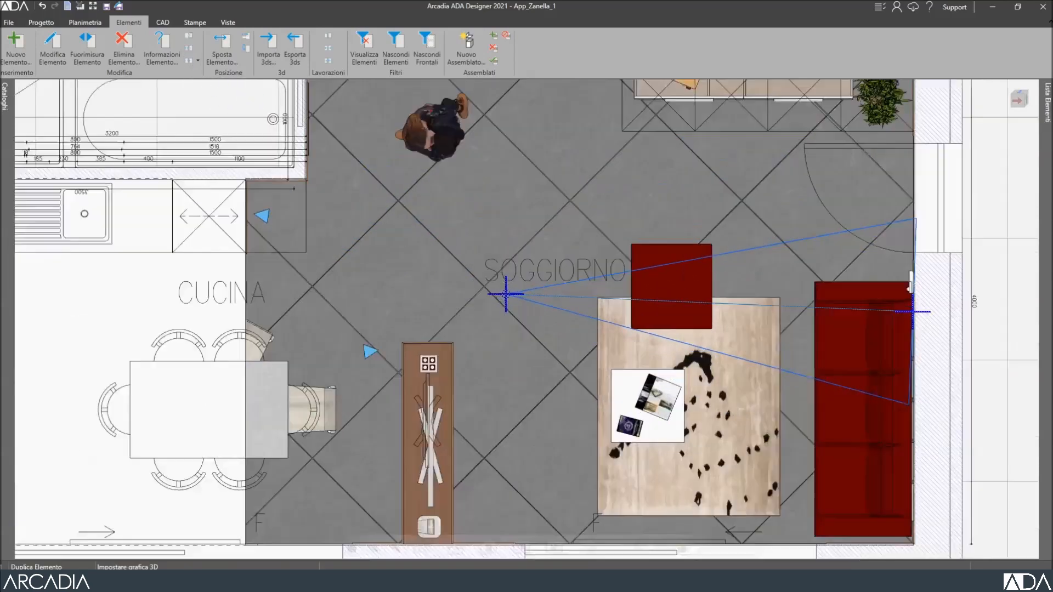
{"action": "scroll", "coordinate": [494, 282], "scroll_direction": "up", "scroll_amount": 3}
{"action": "left_click", "coordinate": [424, 290]}
{"action": "scroll", "coordinate": [425, 296], "scroll_direction": "down", "scroll_amount": 7}
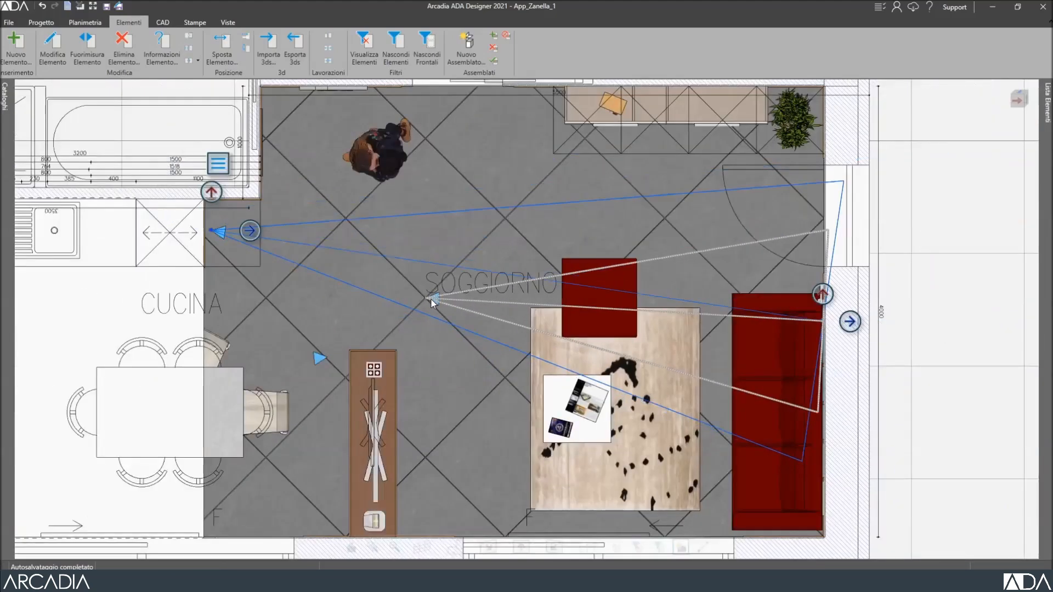
{"action": "scroll", "coordinate": [431, 301], "scroll_direction": "down", "scroll_amount": 1}
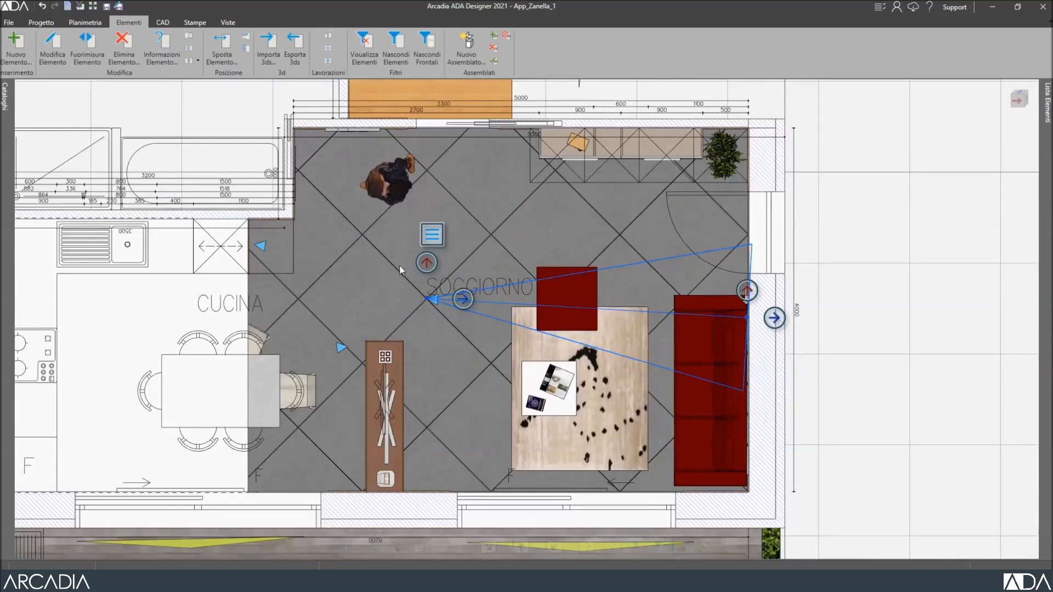
Recall the duplicated Vista salotto camera and rename it "Vista a 360°".
{"action": "left_click", "coordinate": [229, 22]}
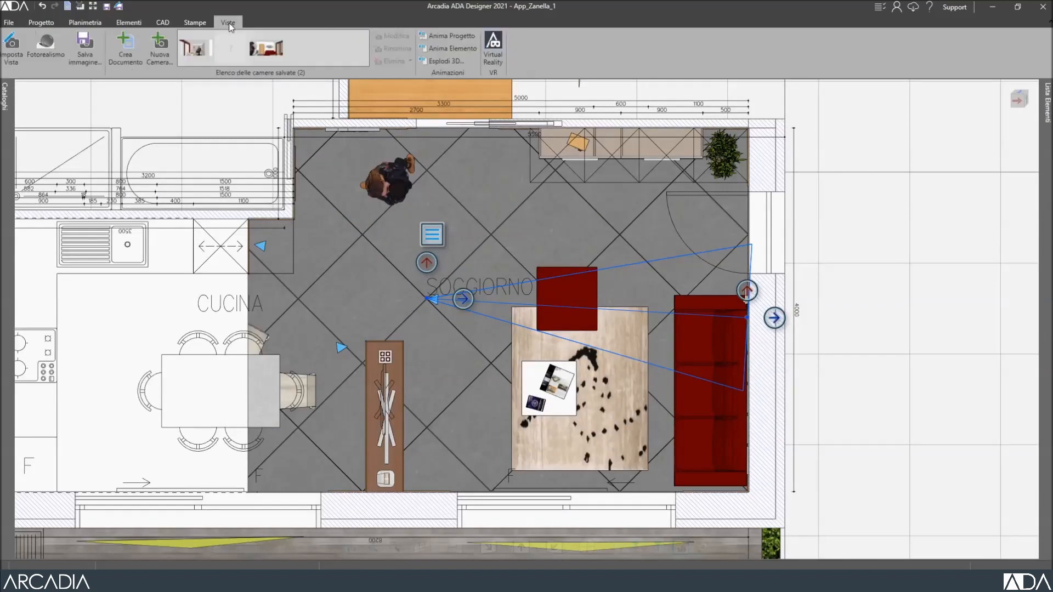
{"action": "left_click", "coordinate": [230, 46]}
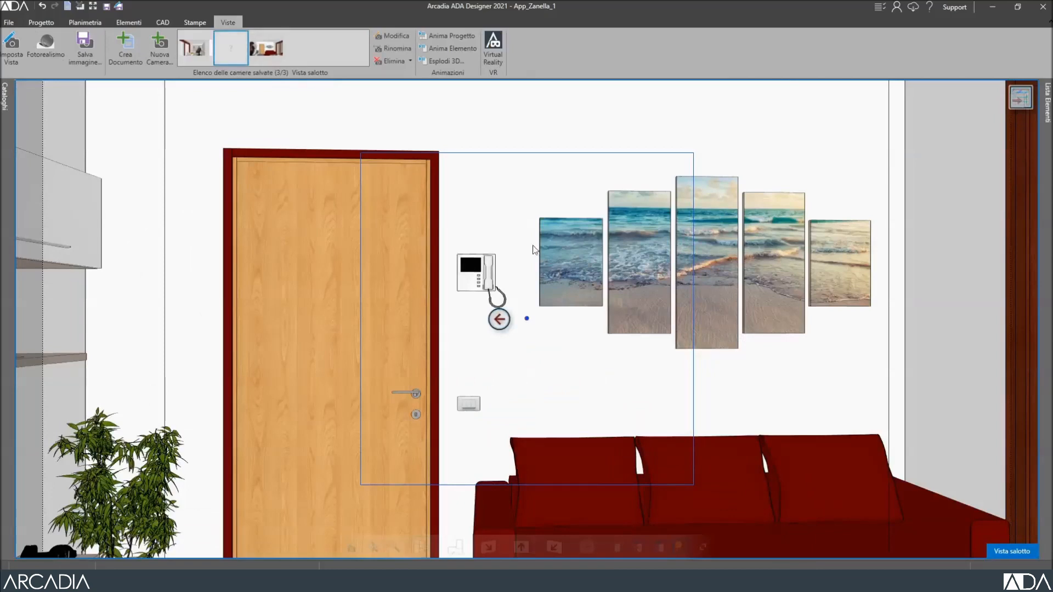
{"action": "double_click", "coordinate": [1011, 553]}
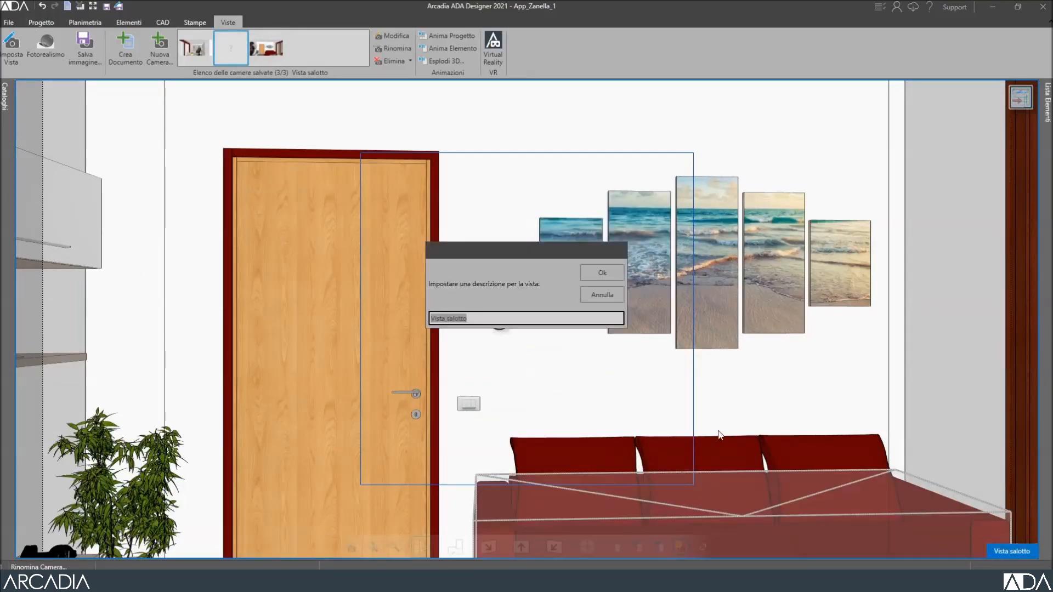
{"action": "key", "text": "End"}
{"action": "key", "text": "BackSpace"}
{"action": "key", "text": "BackSpace"}
{"action": "key", "text": "BackSpace"}
{"action": "key", "text": "BackSpace"}
{"action": "key", "text": "BackSpace"}
{"action": "key", "text": "BackSpace"}
{"action": "key", "text": "BackSpace"}
{"action": "key", "text": "BackSpace"}
{"action": "type", "text": "a 360°"}
{"action": "left_click", "coordinate": [601, 271]}
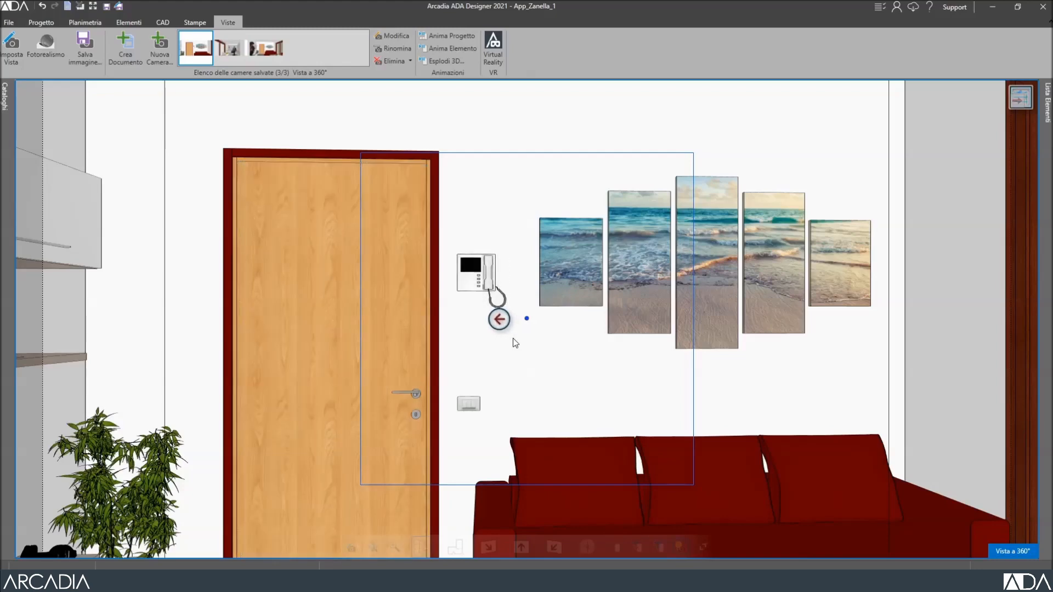
Check the Vista a 360° camera's position in plan, recall it in photorealism mode and switch to Foto 360.
{"action": "left_click", "coordinate": [461, 550]}
{"action": "scroll", "coordinate": [553, 288], "scroll_direction": "up", "scroll_amount": 3}
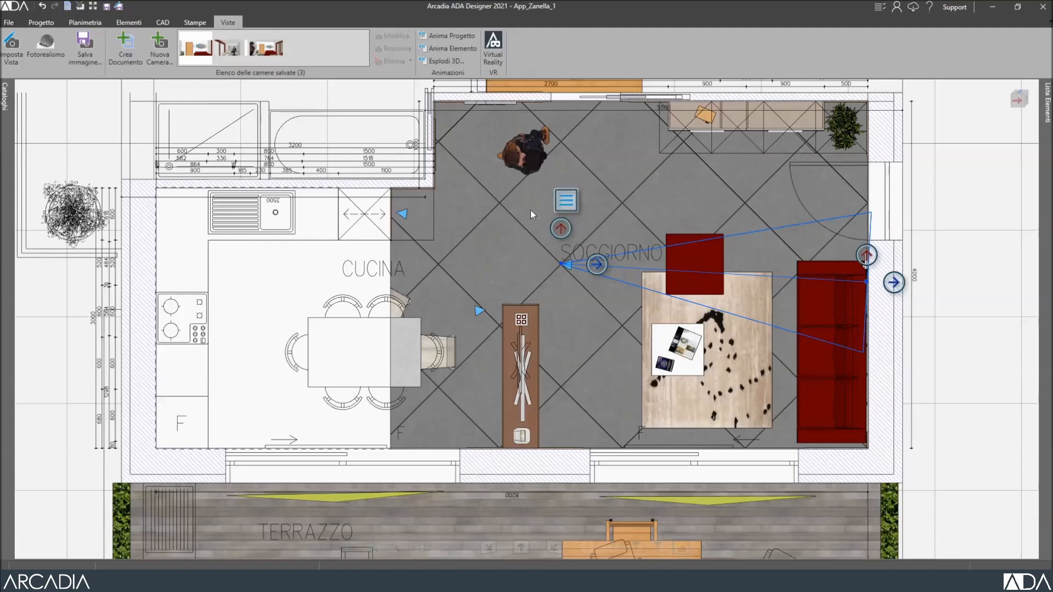
{"action": "left_click", "coordinate": [206, 54]}
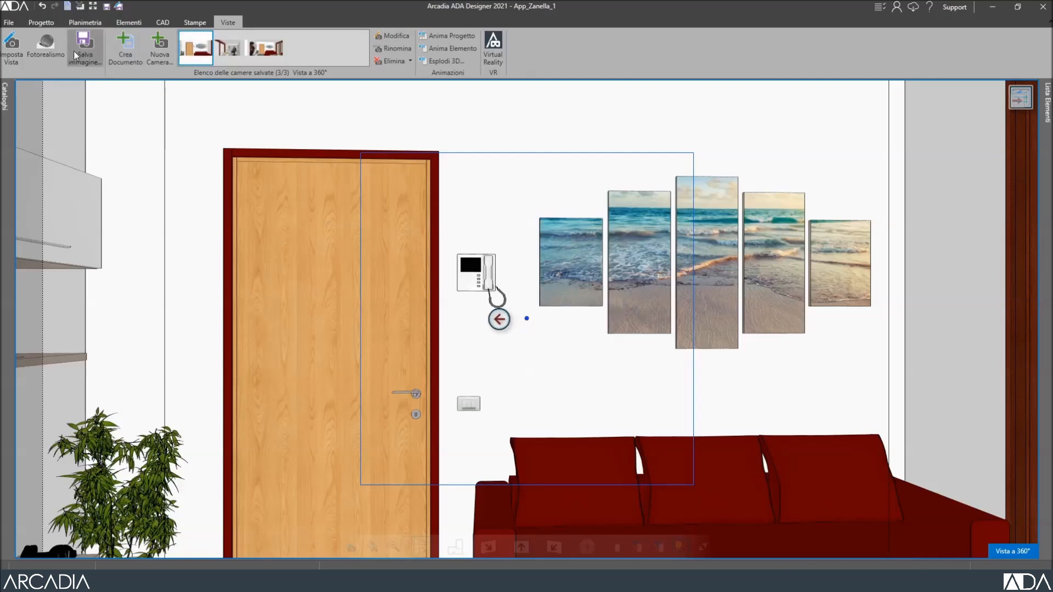
{"action": "left_click", "coordinate": [57, 51]}
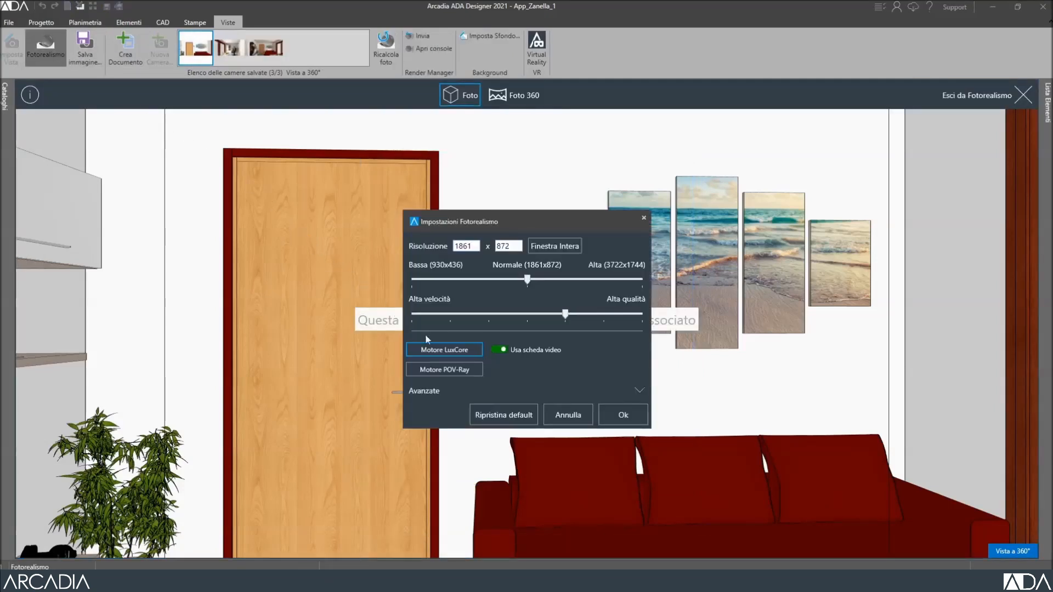
{"action": "left_click", "coordinate": [564, 417]}
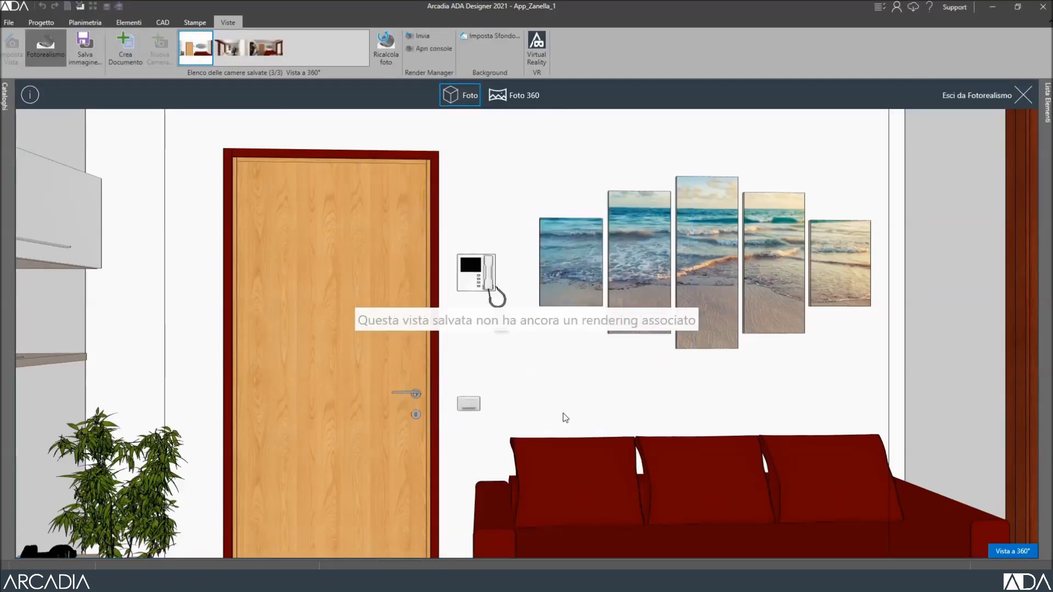
{"action": "left_click", "coordinate": [519, 97]}
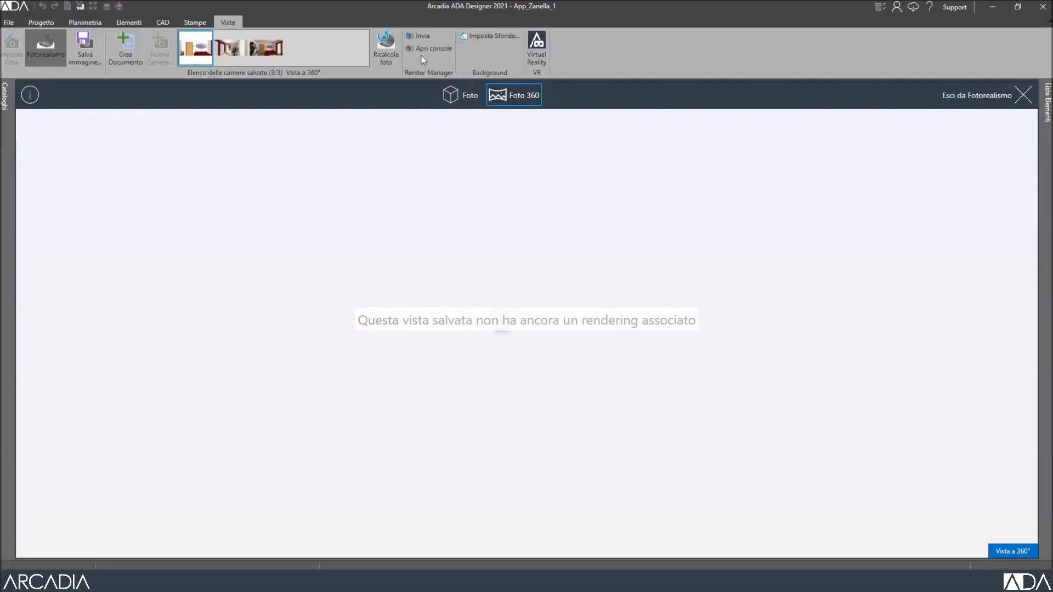
Calculate the 360° photo with the LuxCore engine, setting the second resolution value to 1744.
{"action": "left_click", "coordinate": [387, 46]}
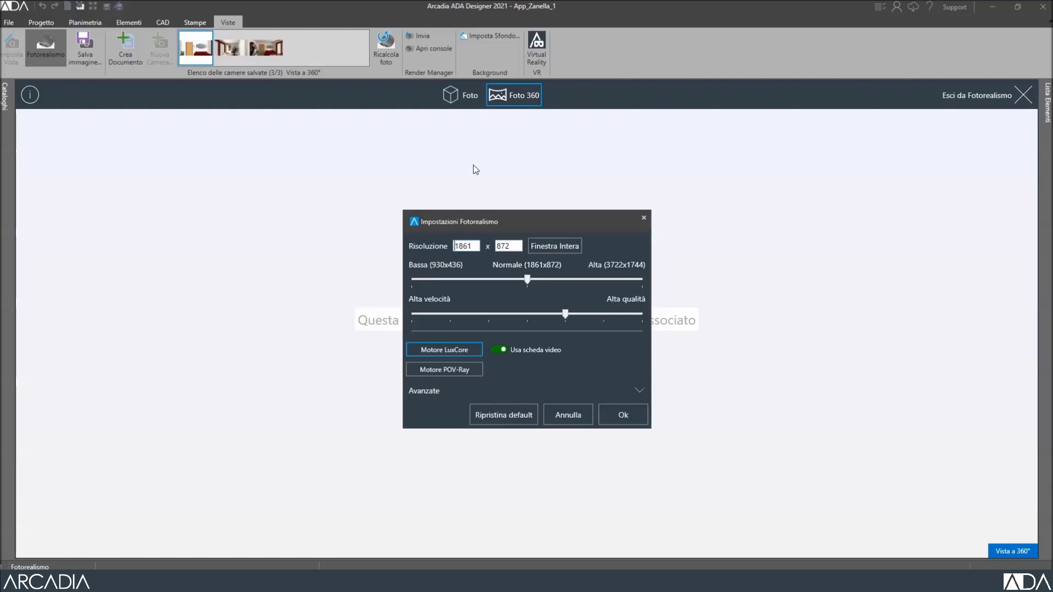
{"action": "left_click", "coordinate": [515, 245]}
{"action": "type", "text": "1744"}
{"action": "left_click", "coordinate": [617, 414]}
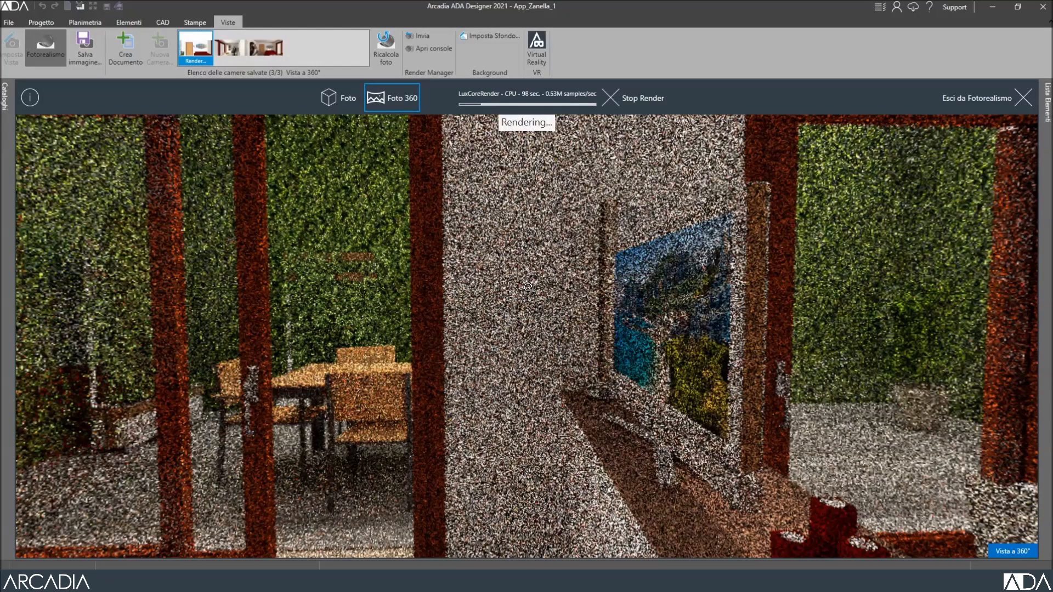
Look around the 360° panorama during rendering, from the living room furniture to the kitchen and the terrace doors.
{"action": "left_click_drag", "start_coordinate": [528, 287], "coordinate": [503, 337]}
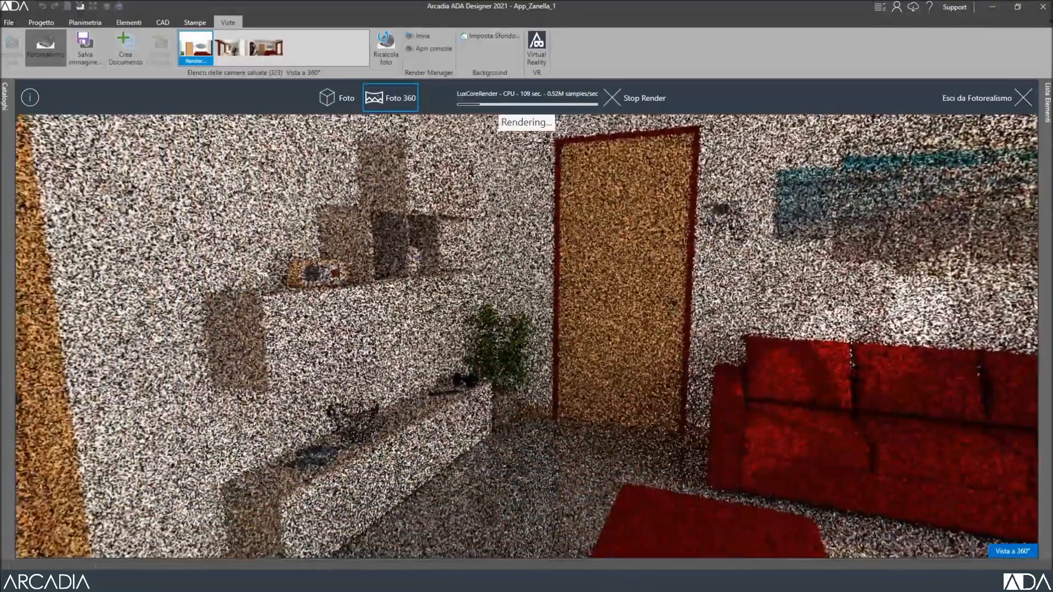
{"action": "left_click_drag", "start_coordinate": [246, 362], "coordinate": [646, 343]}
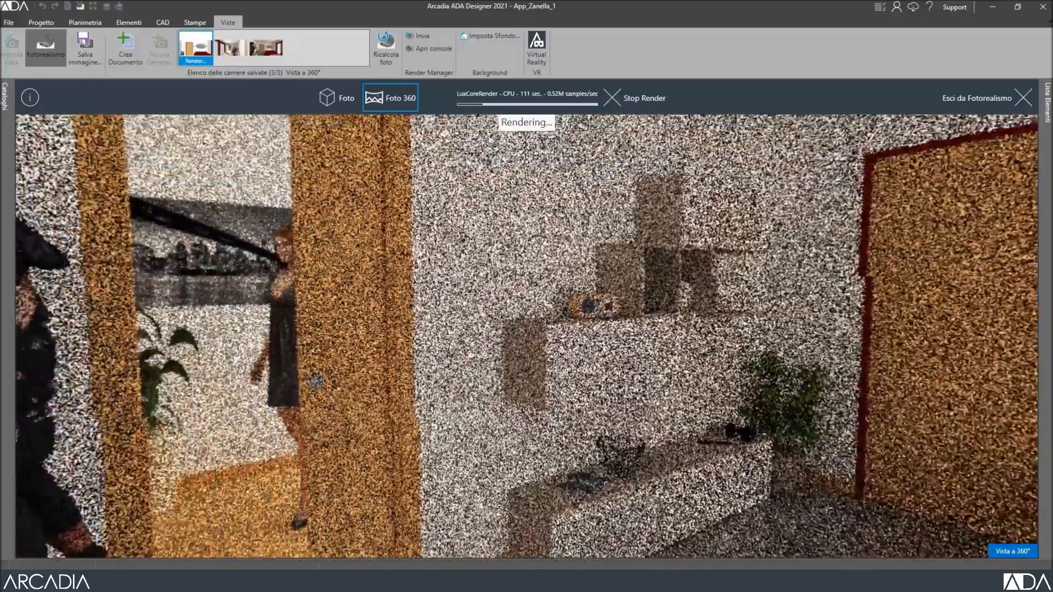
{"action": "left_click_drag", "start_coordinate": [496, 318], "coordinate": [479, 277]}
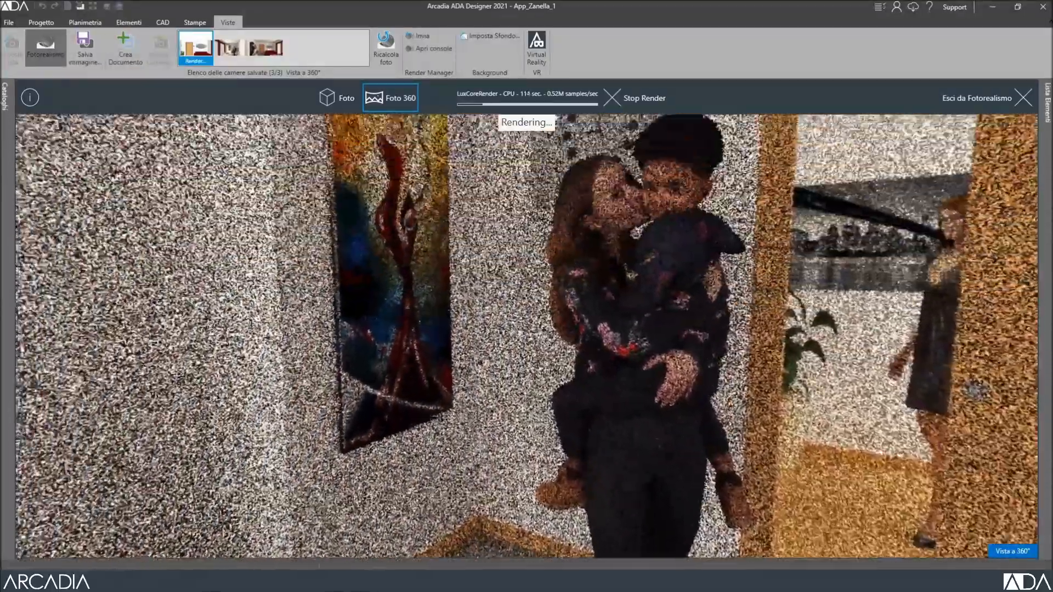
{"action": "left_click_drag", "start_coordinate": [212, 332], "coordinate": [233, 316]}
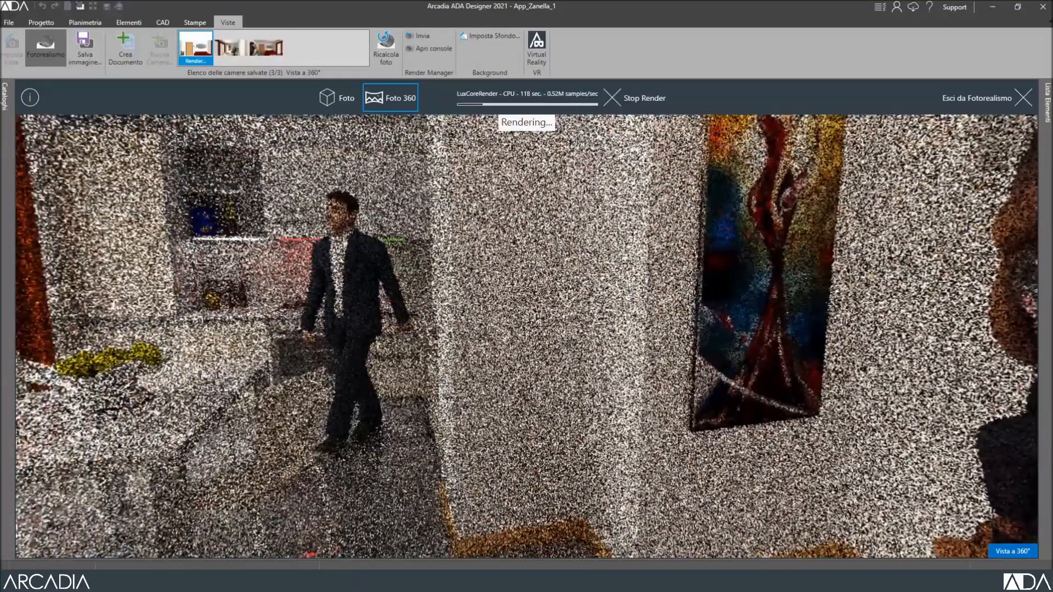
{"action": "mouse_move", "coordinate": [451, 372]}
{"action": "left_mouse_down"}
{"action": "mouse_move", "coordinate": [456, 326]}
{"action": "mouse_move", "coordinate": [399, 331]}
{"action": "left_mouse_up"}
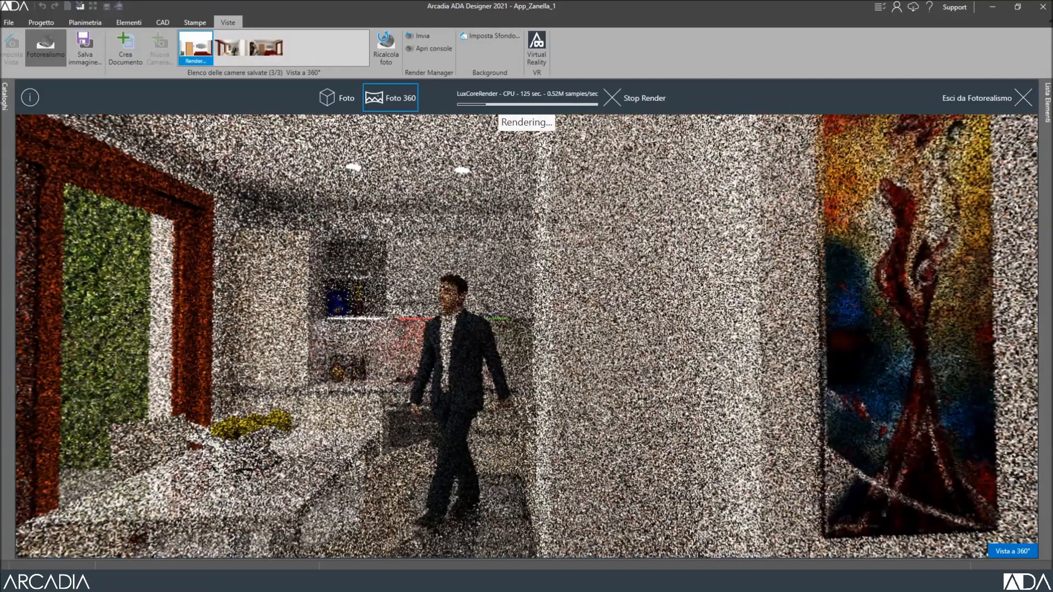
{"action": "left_click_drag", "start_coordinate": [399, 332], "coordinate": [125, 329]}
{"action": "left_click_drag", "start_coordinate": [369, 321], "coordinate": [355, 324]}
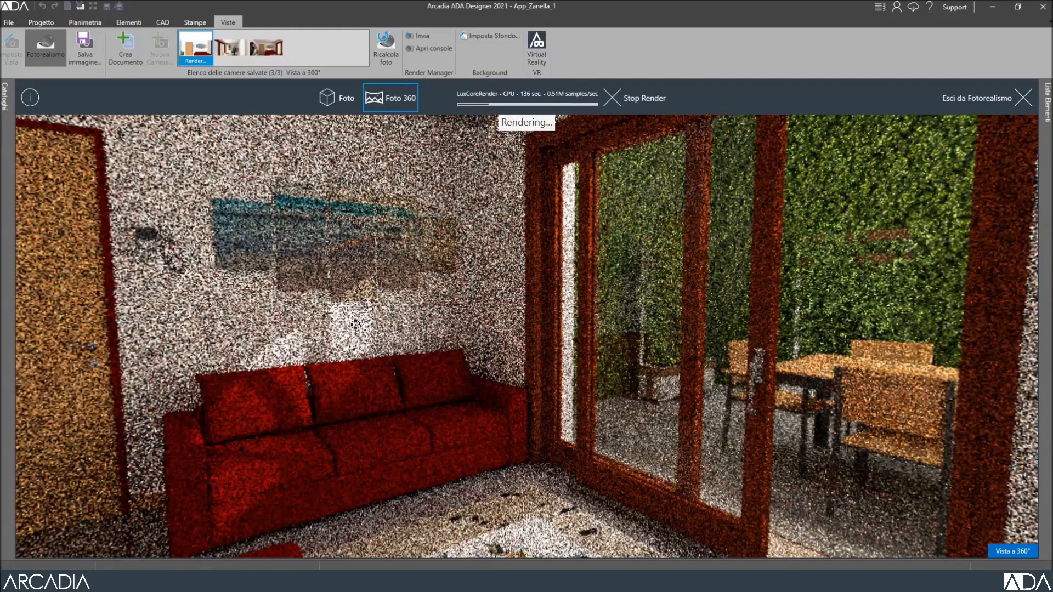
{"action": "left_click_drag", "start_coordinate": [471, 292], "coordinate": [609, 298]}
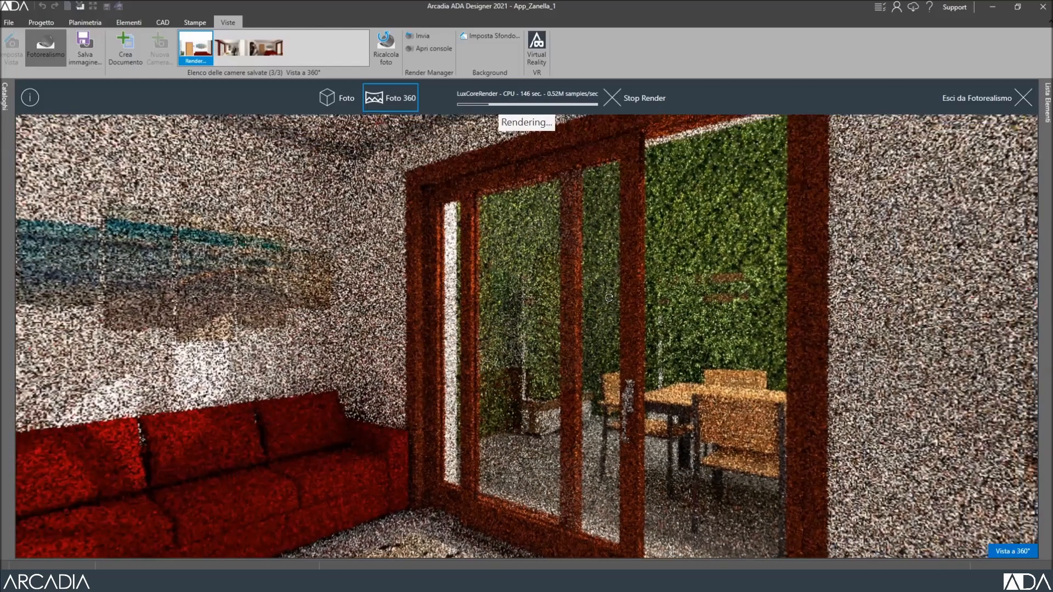
Stop the 360° render and look over the panorama from the sofa and terrace doors to the television.
{"action": "left_click", "coordinate": [612, 102]}
{"action": "left_click", "coordinate": [575, 319]}
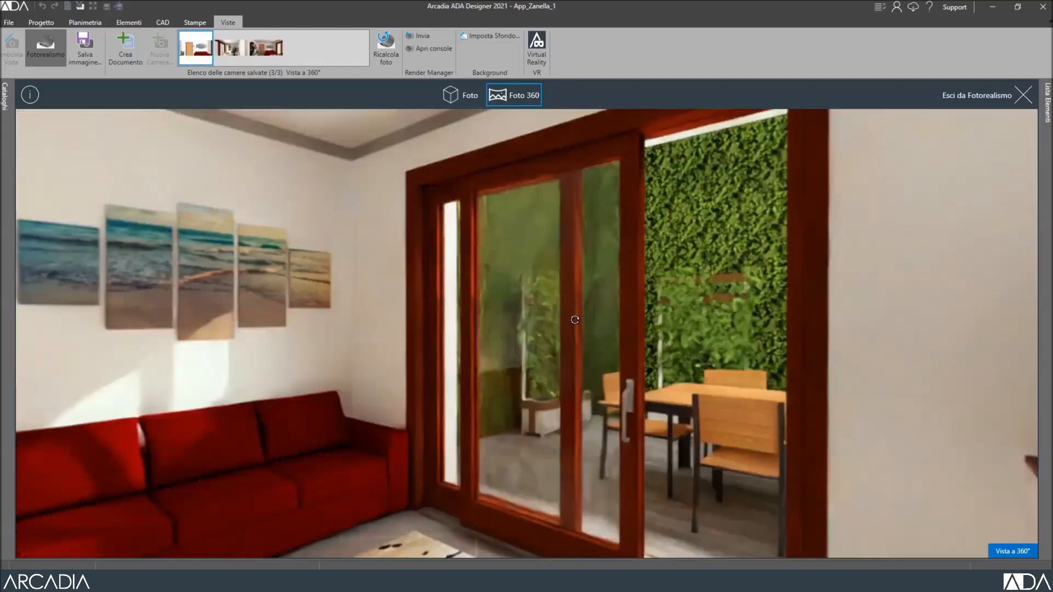
{"action": "mouse_move", "coordinate": [559, 323]}
{"action": "left_mouse_down"}
{"action": "mouse_move", "coordinate": [672, 312]}
{"action": "mouse_move", "coordinate": [644, 295]}
{"action": "mouse_move", "coordinate": [580, 319]}
{"action": "left_mouse_up"}
{"action": "left_click_drag", "start_coordinate": [664, 295], "coordinate": [713, 291]}
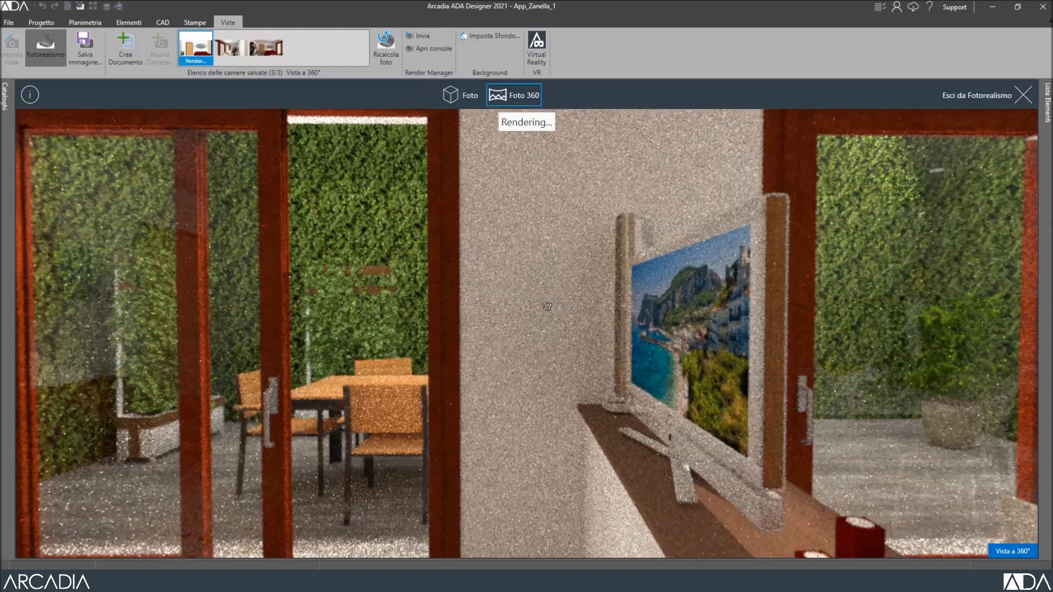
{"action": "mouse_move", "coordinate": [547, 306]}
{"action": "left_mouse_down"}
{"action": "mouse_move", "coordinate": [558, 308]}
{"action": "mouse_move", "coordinate": [430, 360]}
{"action": "mouse_move", "coordinate": [445, 356]}
{"action": "mouse_move", "coordinate": [313, 278]}
{"action": "mouse_move", "coordinate": [216, 317]}
{"action": "mouse_move", "coordinate": [459, 262]}
{"action": "mouse_move", "coordinate": [456, 286]}
{"action": "mouse_move", "coordinate": [417, 272]}
{"action": "mouse_move", "coordinate": [406, 307]}
{"action": "mouse_move", "coordinate": [395, 242]}
{"action": "mouse_move", "coordinate": [545, 269]}
{"action": "mouse_move", "coordinate": [430, 357]}
{"action": "mouse_move", "coordinate": [685, 354]}
{"action": "mouse_move", "coordinate": [636, 378]}
{"action": "mouse_move", "coordinate": [570, 364]}
{"action": "mouse_move", "coordinate": [529, 313]}
{"action": "mouse_move", "coordinate": [423, 291]}
{"action": "mouse_move", "coordinate": [508, 278]}
{"action": "left_mouse_up"}
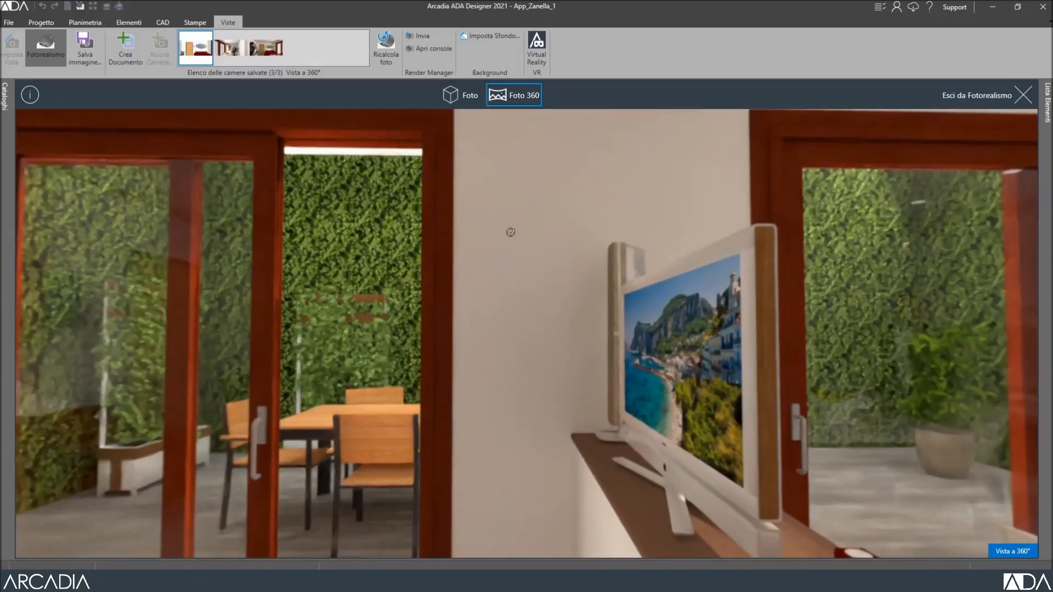
Start the Virtual Reality experience in Fotorealismo - 360° navigation mode.
{"action": "left_click", "coordinate": [537, 43]}
{"action": "left_click", "coordinate": [573, 341]}
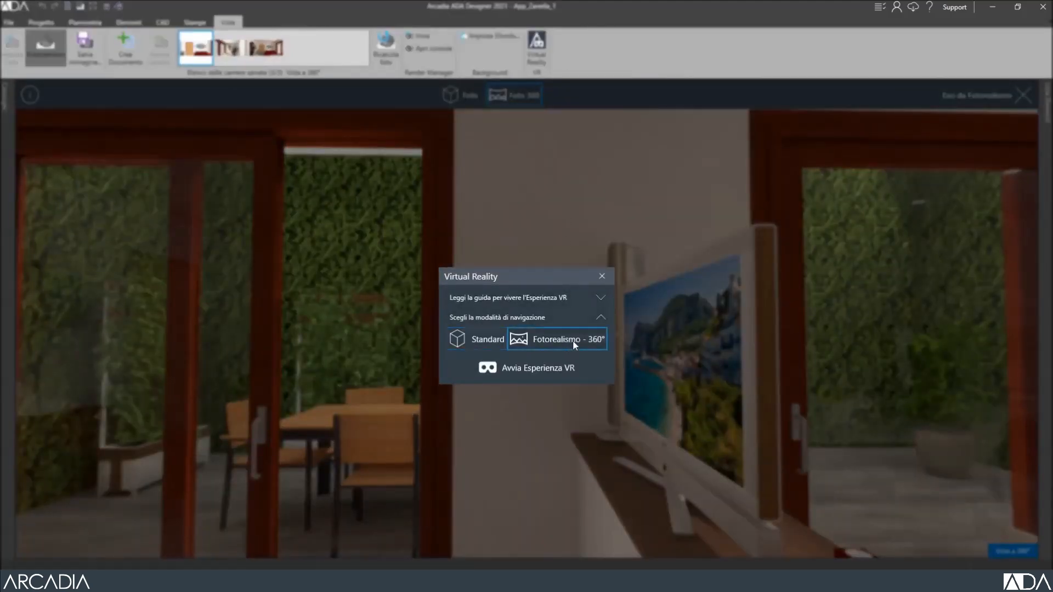
{"action": "left_click", "coordinate": [537, 368]}
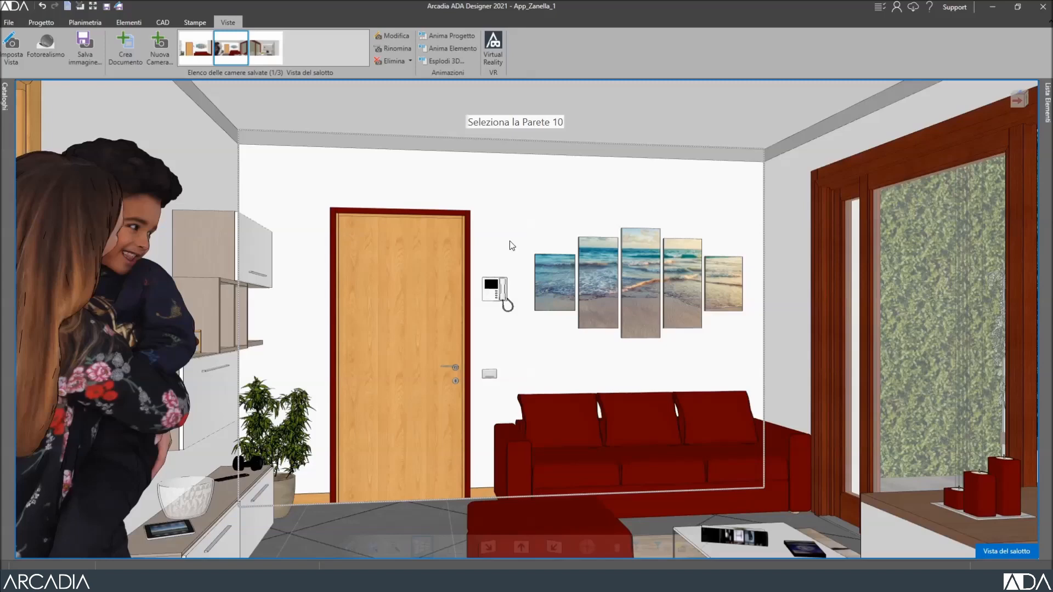
Display the photorealistic image of the saved camera Vista del salotto.
{"action": "left_click", "coordinate": [45, 43]}
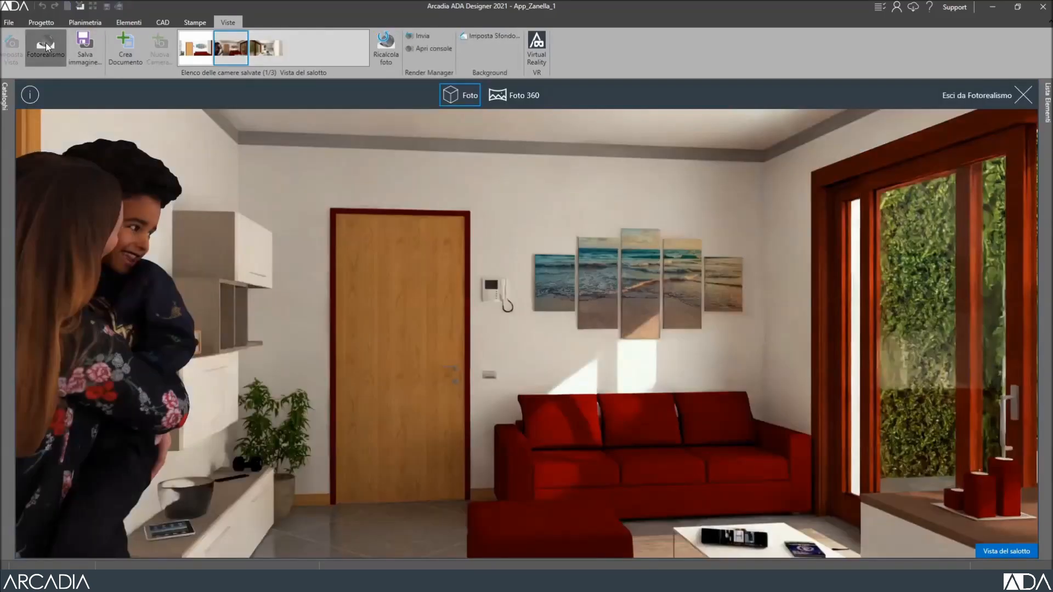
Send the Vista del salotto render to the Render Manager with LuxCore at a higher quality and the graphics card enabled.
{"action": "left_click", "coordinate": [426, 33]}
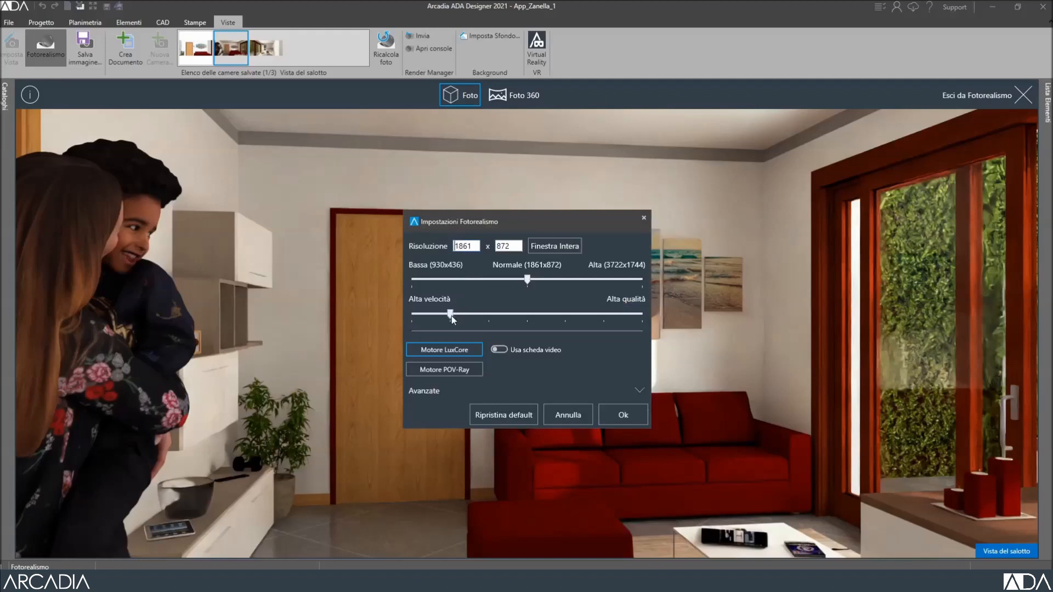
{"action": "left_click_drag", "start_coordinate": [450, 314], "coordinate": [603, 314]}
{"action": "left_click", "coordinate": [538, 349]}
{"action": "left_click", "coordinate": [620, 416]}
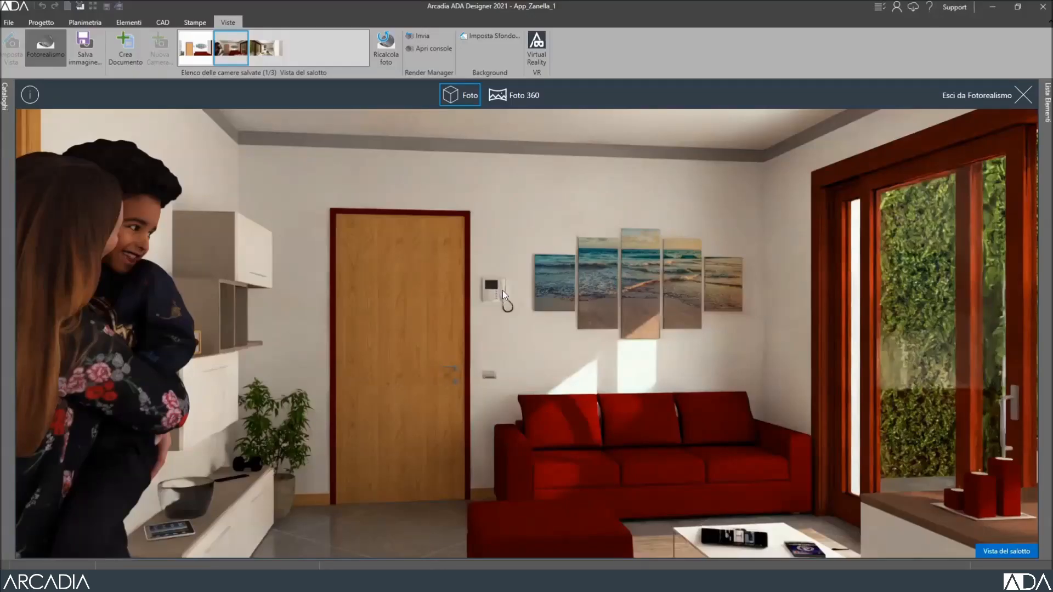
Send the Vista della cucina camera to the Render Manager with LuxCore at maximum quality and the graphics card enabled.
{"action": "left_click", "coordinate": [267, 54]}
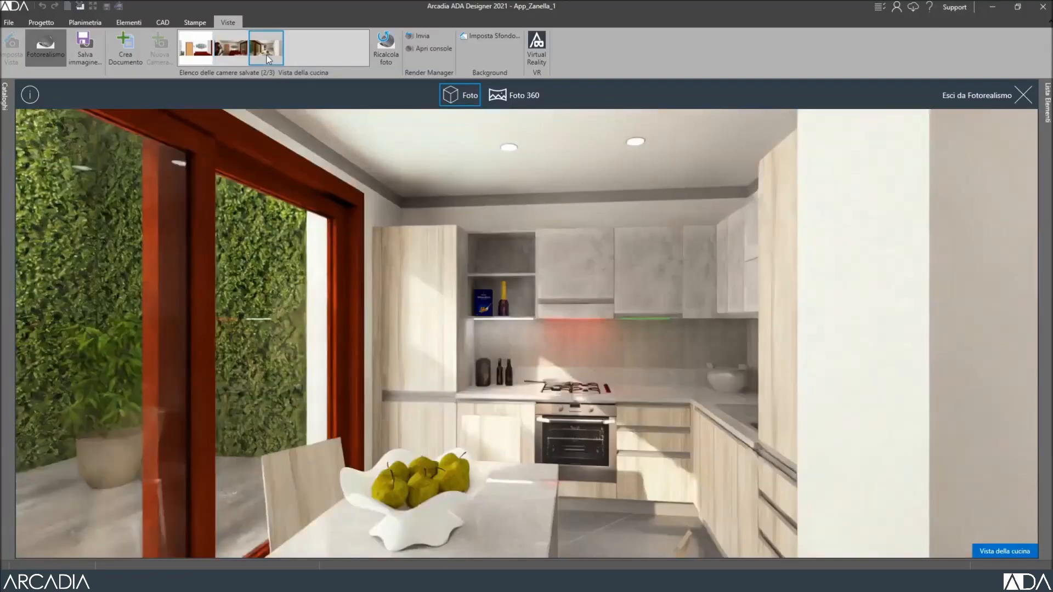
{"action": "left_click", "coordinate": [422, 37]}
{"action": "left_click_drag", "start_coordinate": [453, 317], "coordinate": [654, 314]}
{"action": "left_click", "coordinate": [527, 354]}
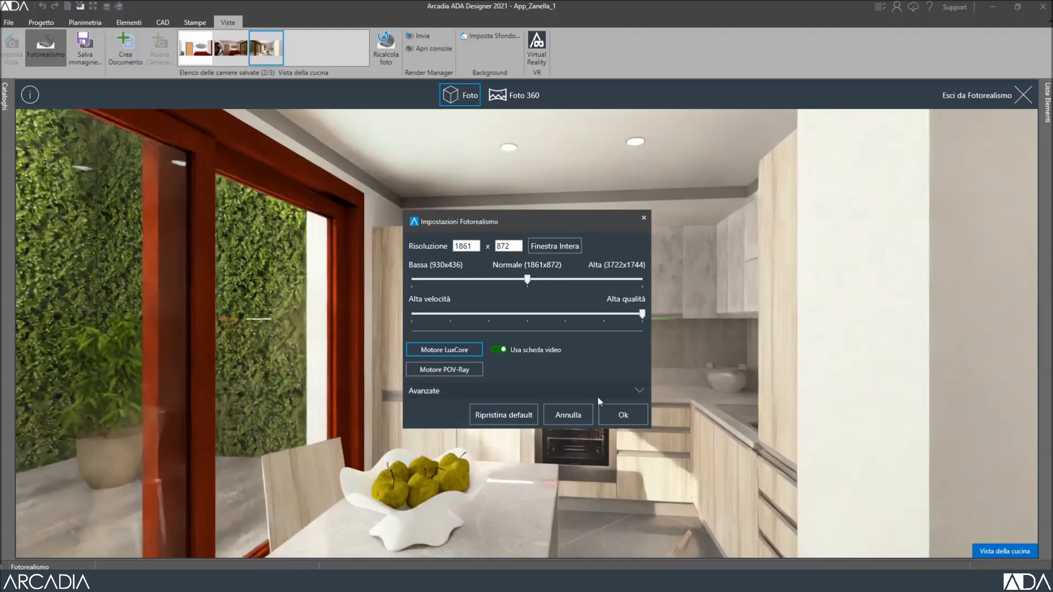
{"action": "left_click", "coordinate": [624, 416]}
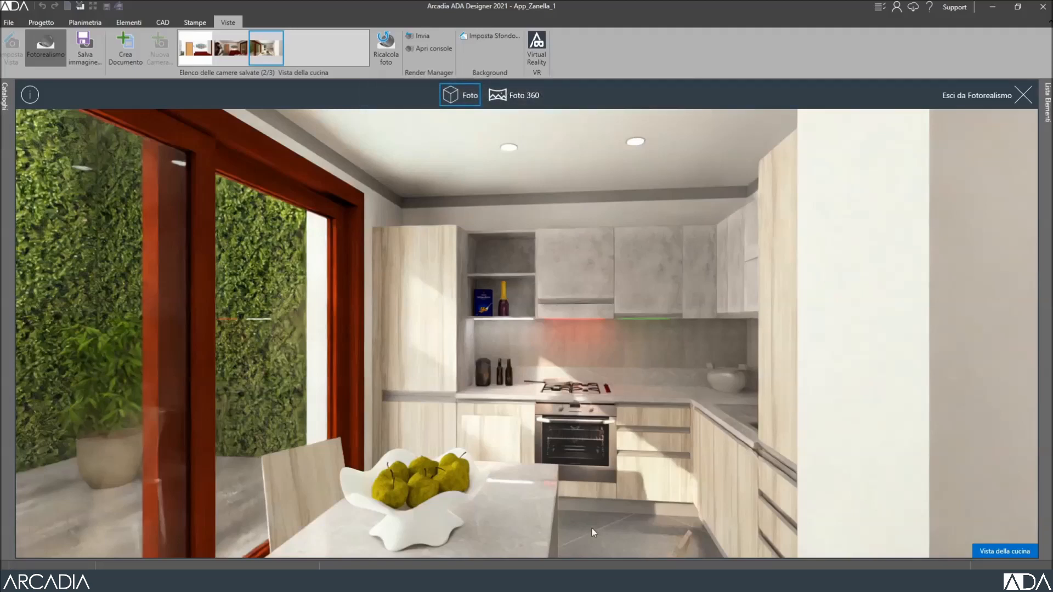
Switch to Arcadia Render Manager and set the rendering results folder to C:\Temp\Render finali in the advanced settings.
{"action": "mouse_move", "coordinate": [580, 566]}
{"action": "left_click", "coordinate": [580, 547]}
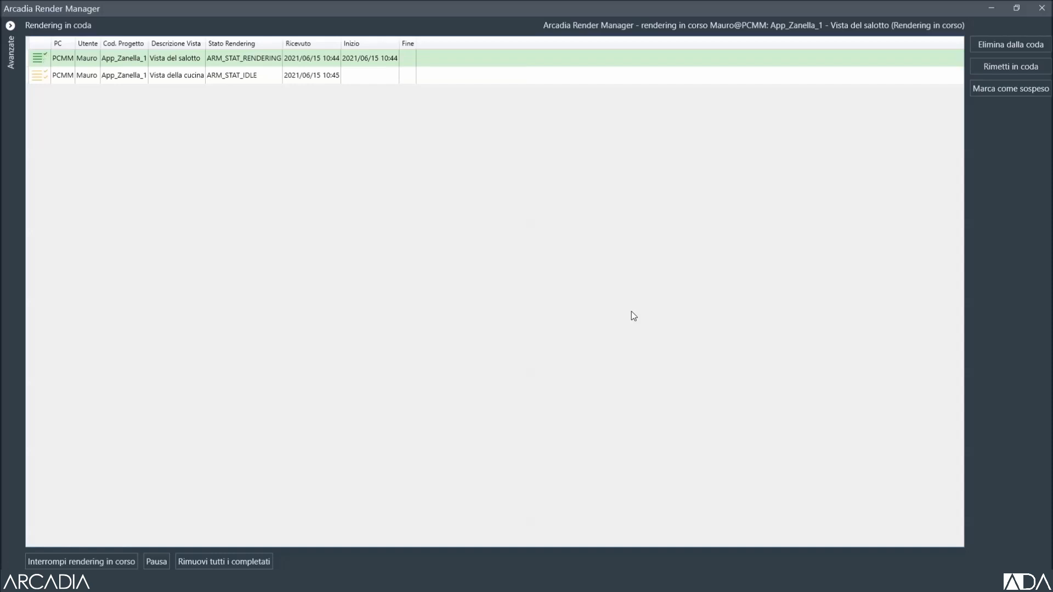
{"action": "left_click", "coordinate": [12, 57]}
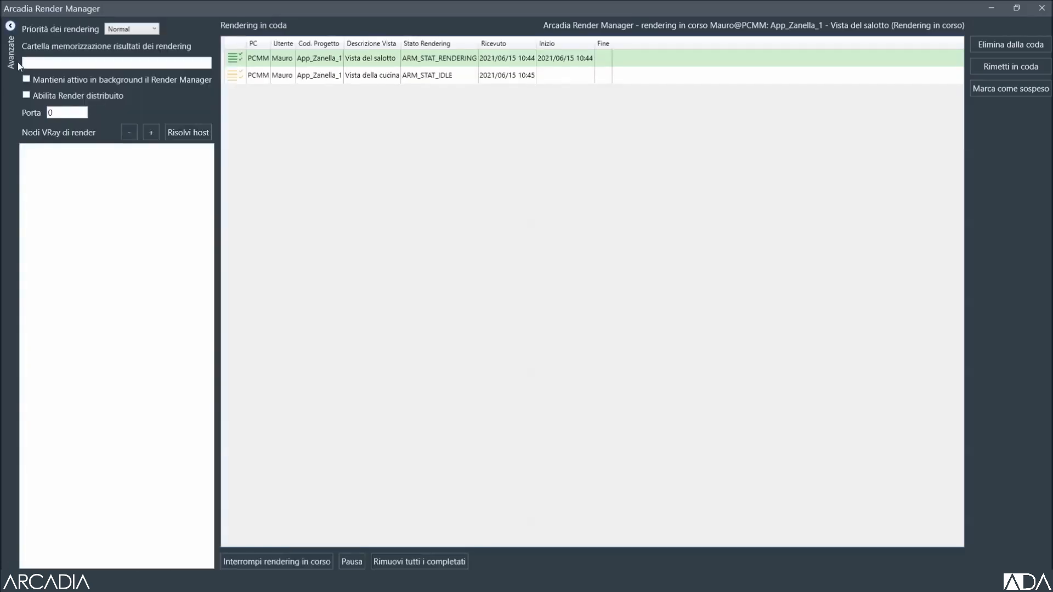
{"action": "left_click", "coordinate": [72, 63]}
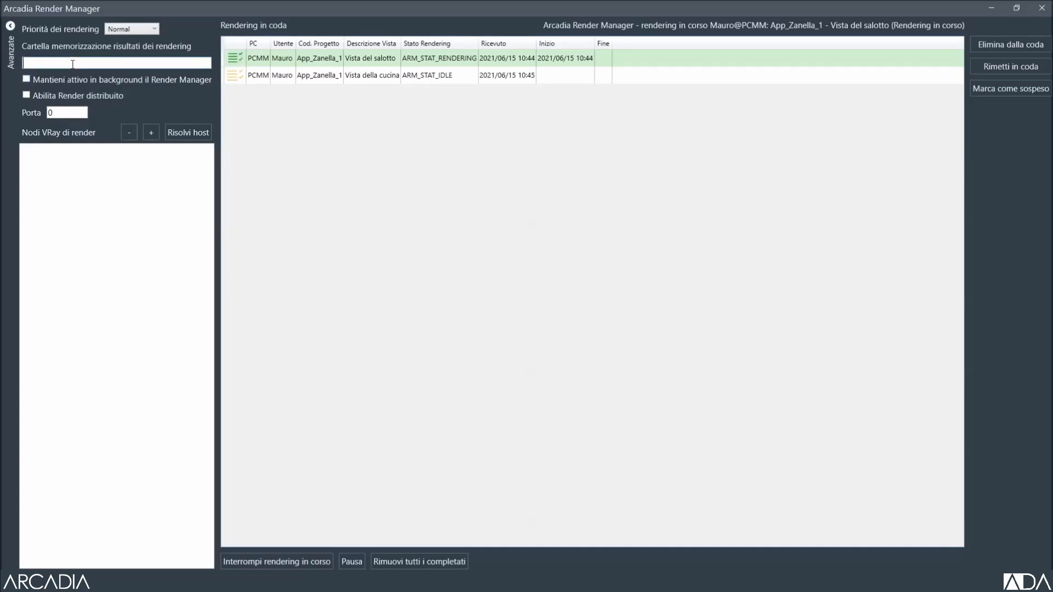
{"action": "type", "text": "C:\\Temp\\Render finali"}
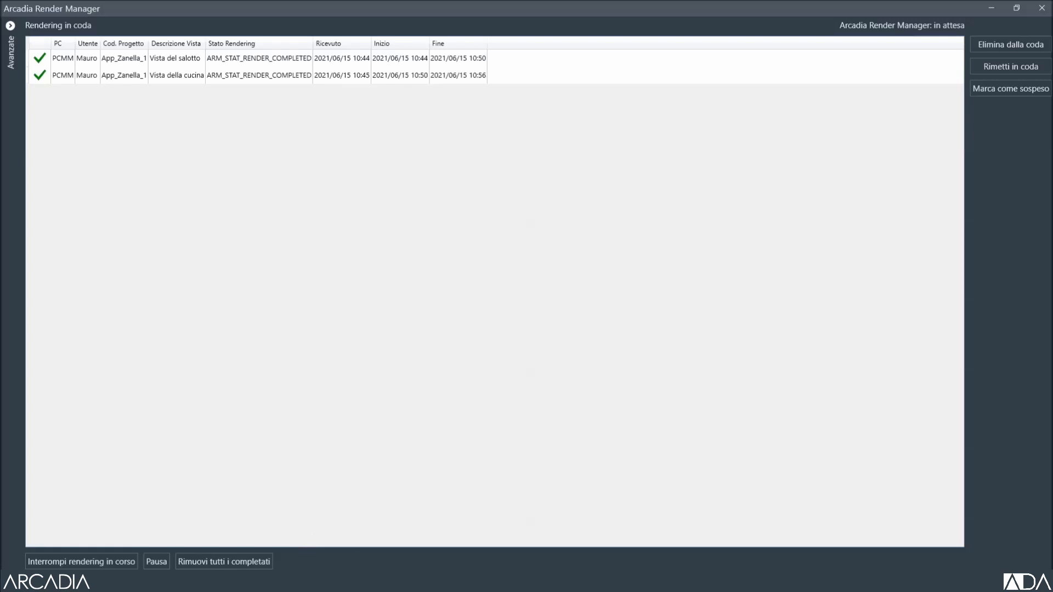
Return to ADA Designer and view the finished renders of Vista del salotto and Vista della cucina.
{"action": "left_click", "coordinate": [447, 472]}
{"action": "left_click", "coordinate": [218, 52]}
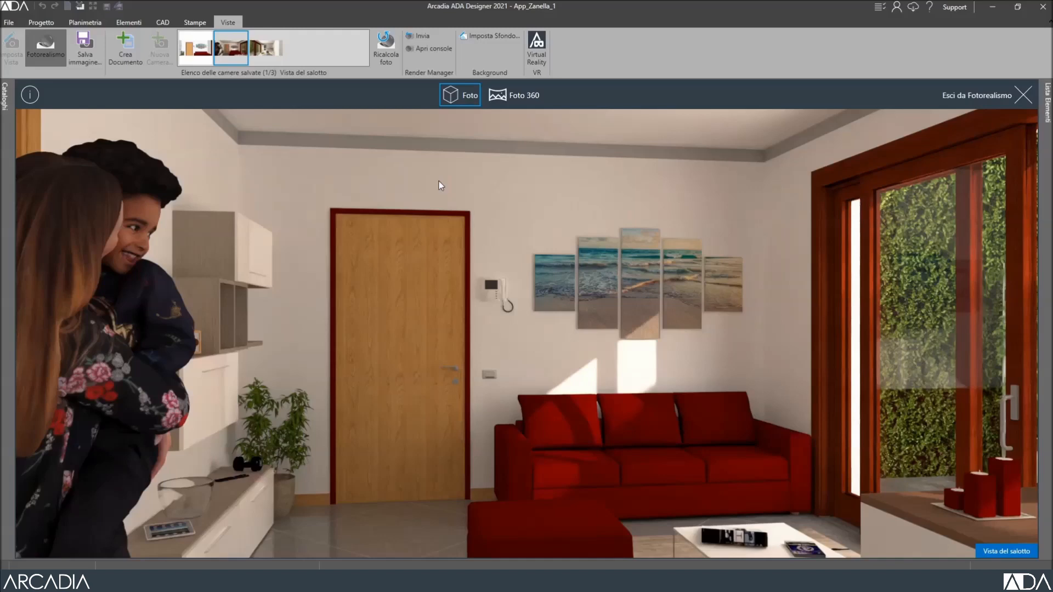
{"action": "left_click", "coordinate": [268, 51]}
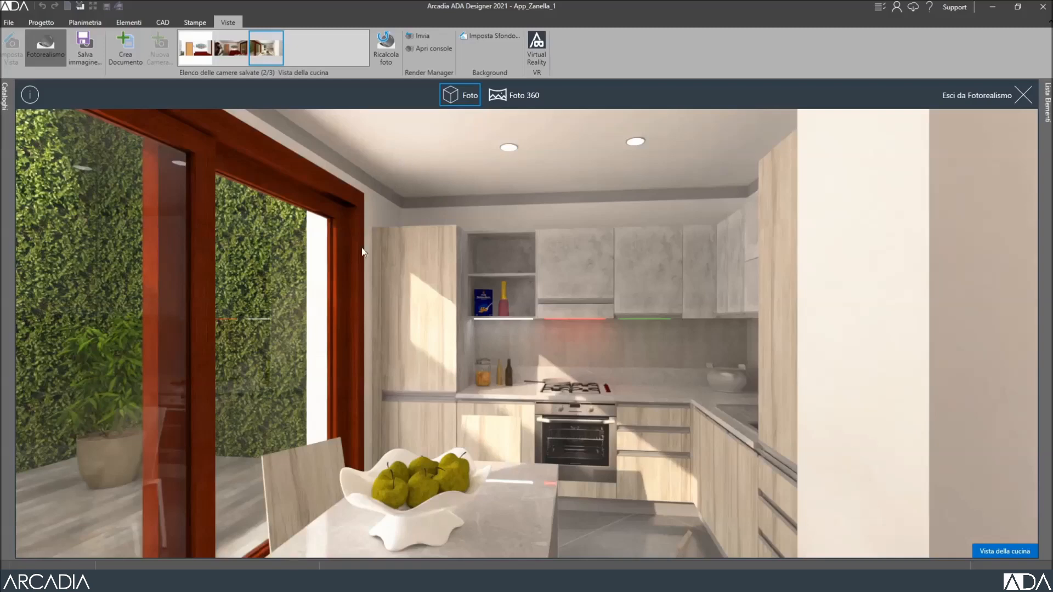
Switch to the Render finali folder and view App_Zanella_1_Vistadellacucina_ORIG.png and App_Zanella_1_Vistadelsalotto_ORIG.png in the photo viewer.
{"action": "mouse_move", "coordinate": [281, 581]}
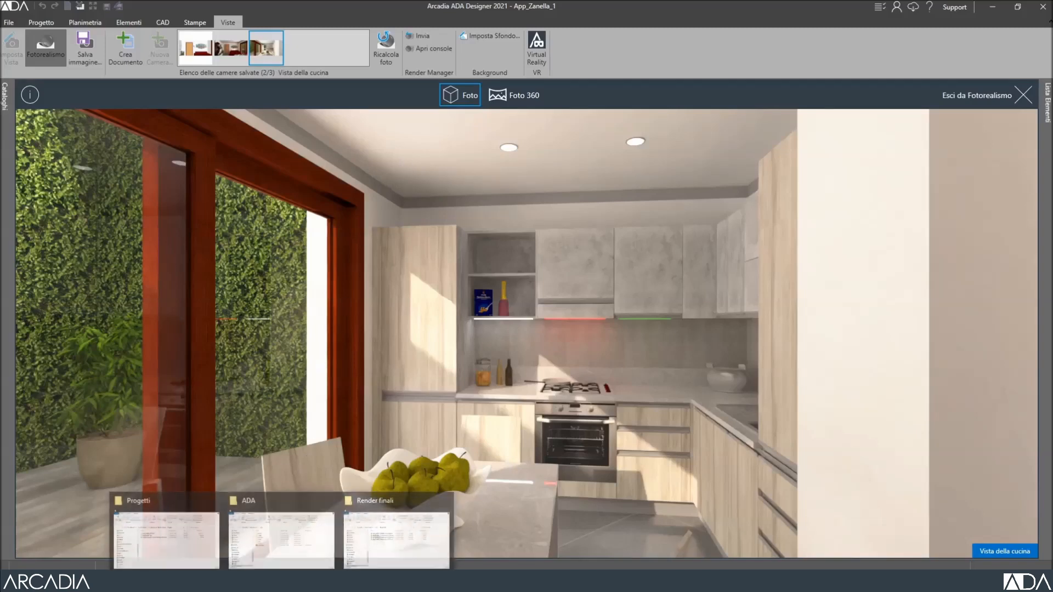
{"action": "left_click", "coordinate": [388, 543]}
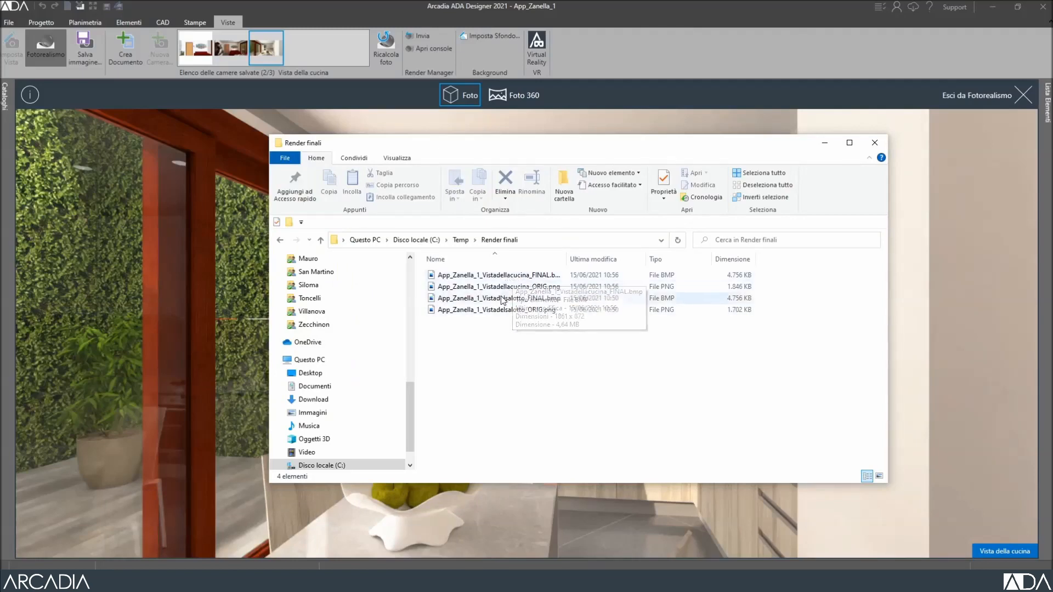
{"action": "double_click", "coordinate": [486, 285]}
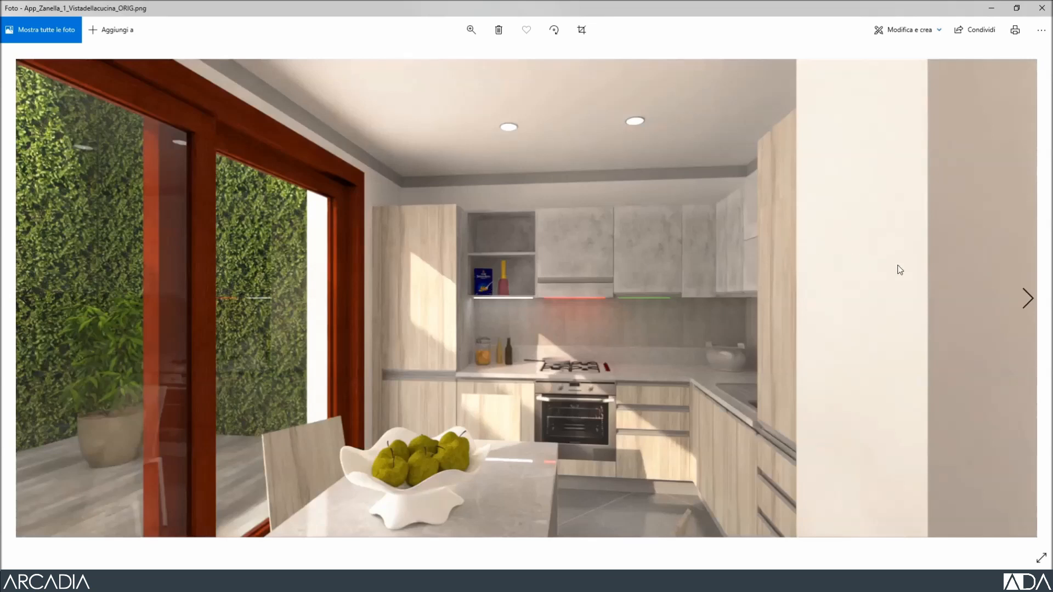
{"action": "key", "text": "Right"}
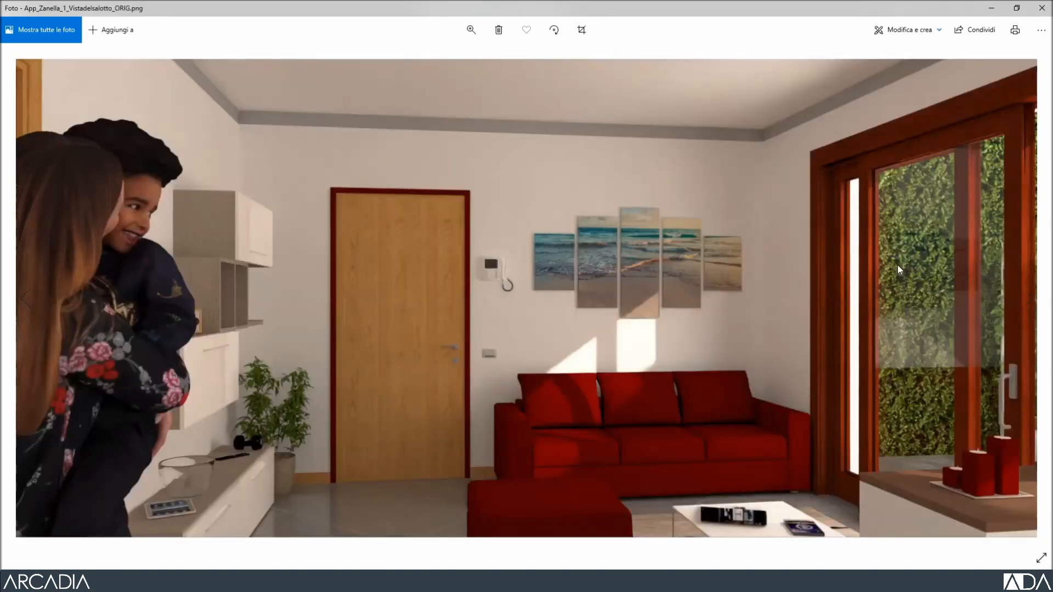
{"action": "left_click", "coordinate": [1040, 11]}
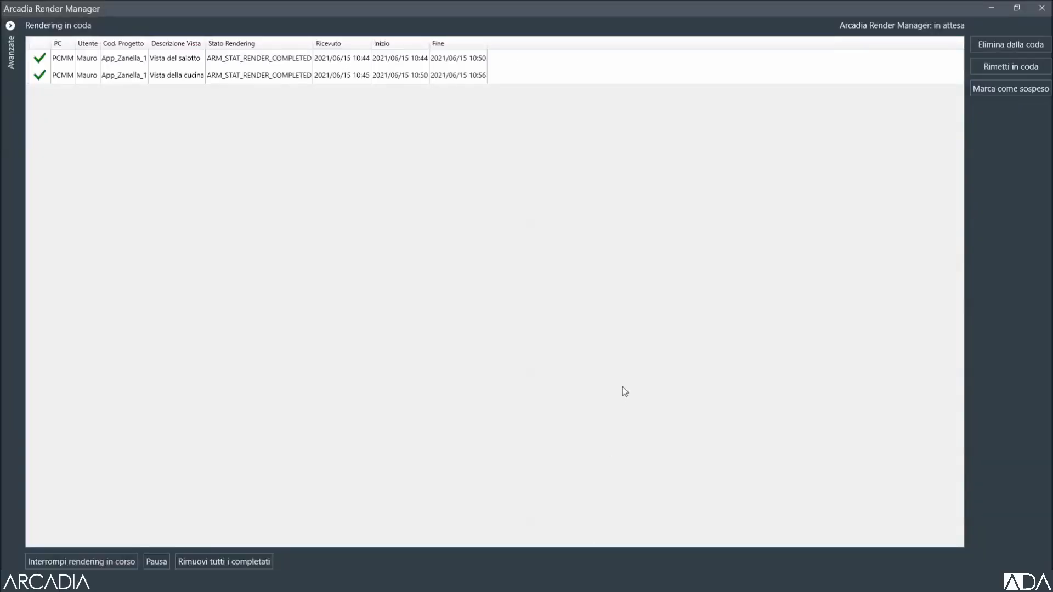
Remove all completed renderings from the Render Manager queue.
{"action": "left_click", "coordinate": [255, 563]}
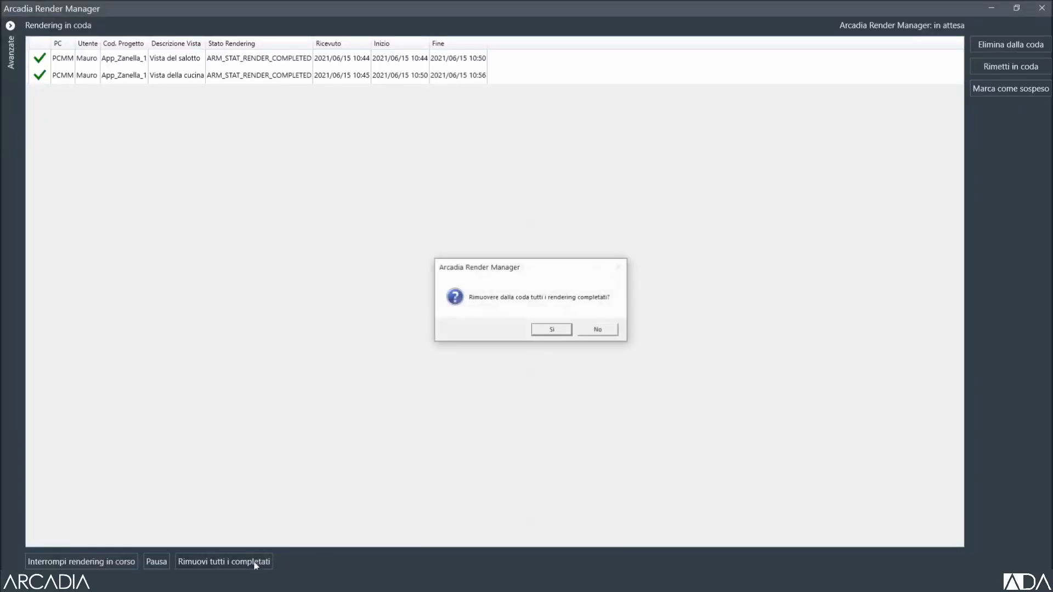
{"action": "left_click", "coordinate": [551, 331]}
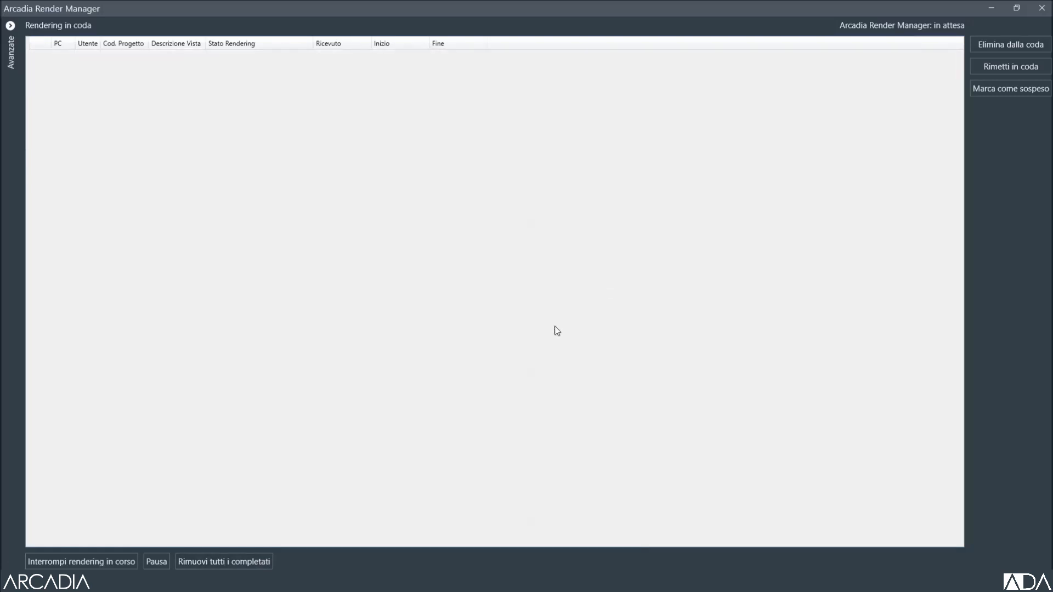